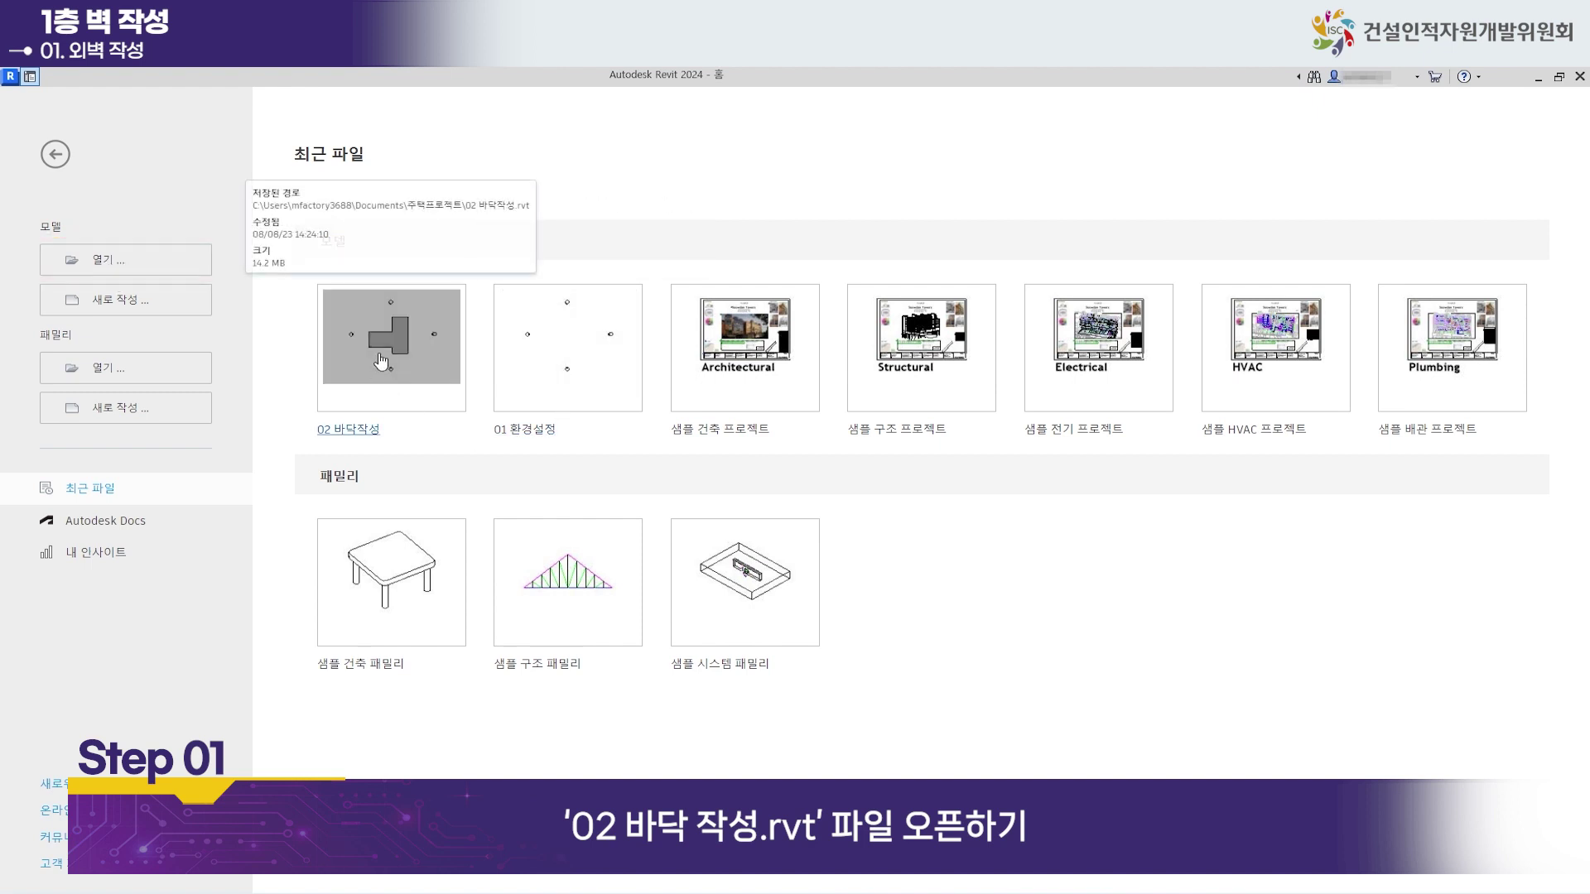
# Open the recent project 02 바닥작성 and start an architectural wall using the basic wall type 일반 - 300mm.
pyautogui.click(425, 375)
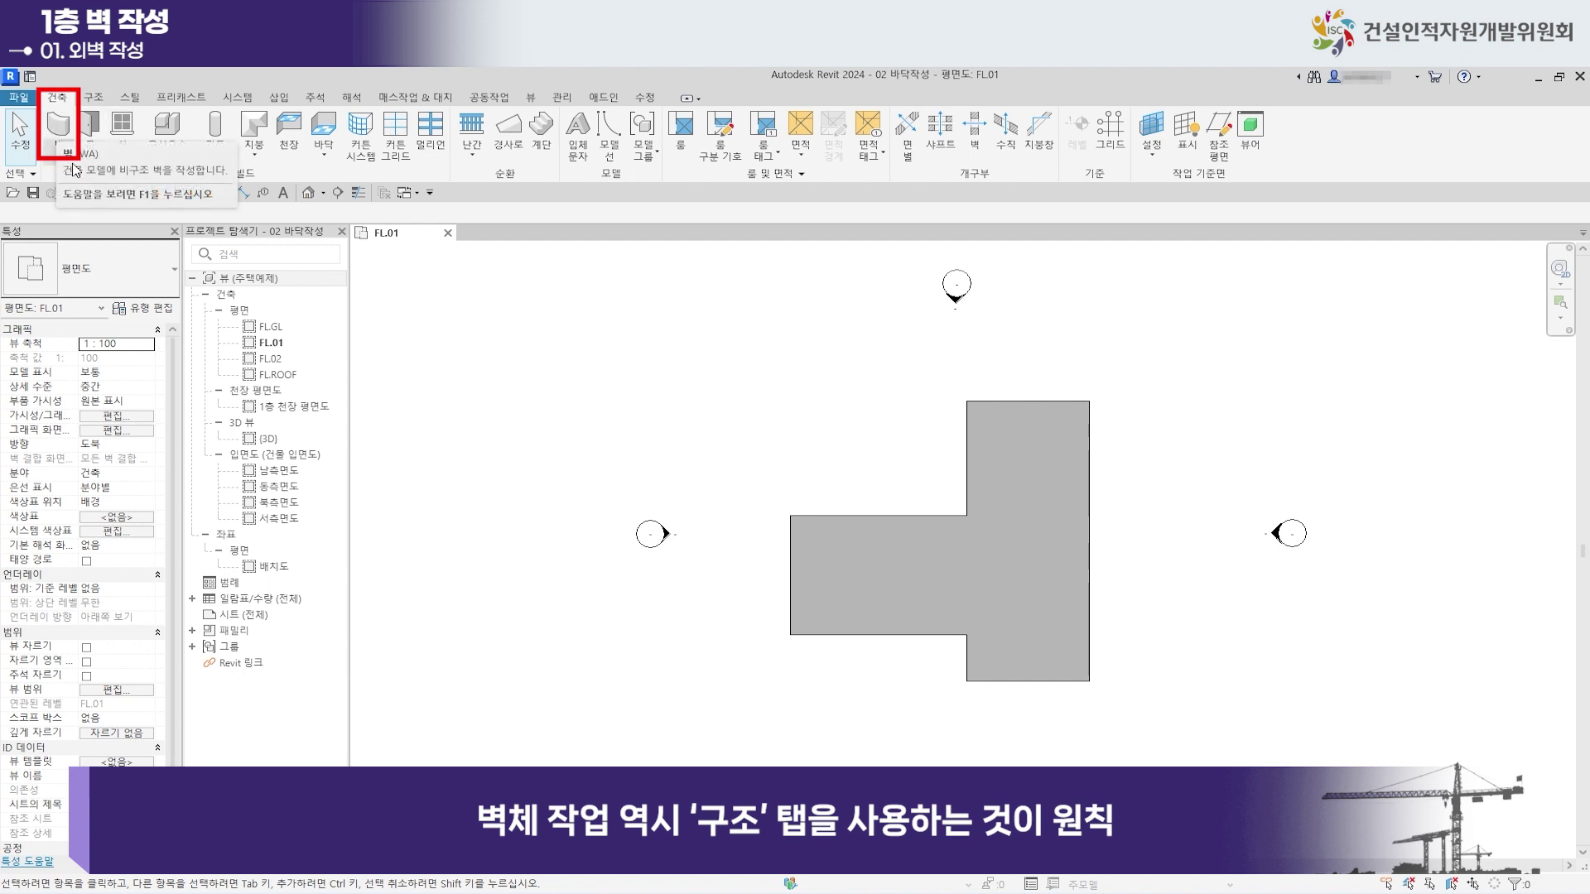
pyautogui.click(53, 121)
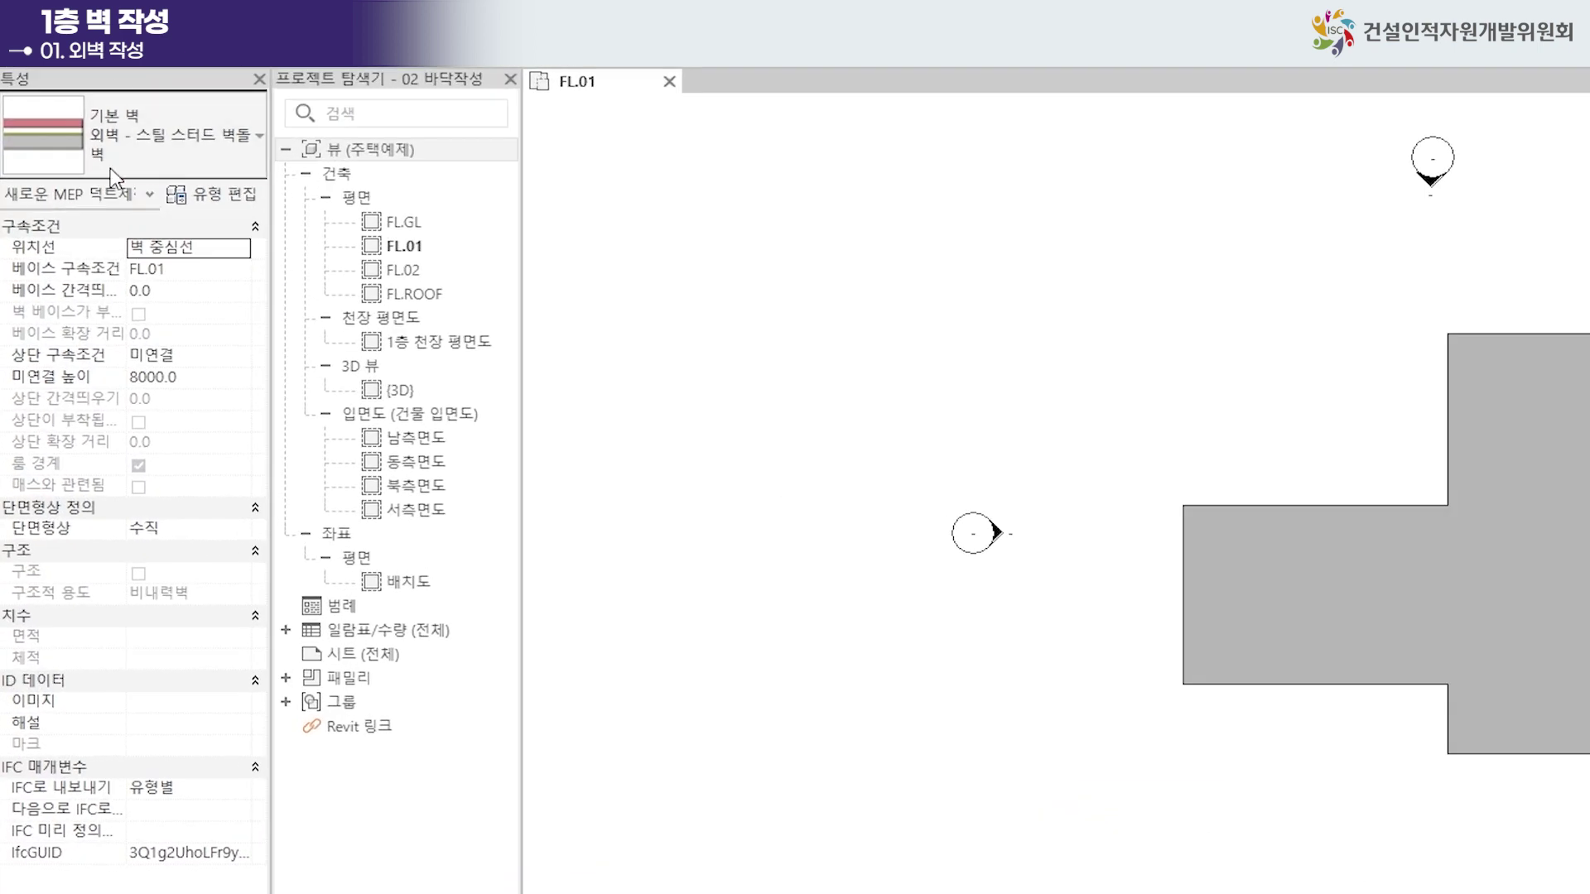
pyautogui.click(261, 138)
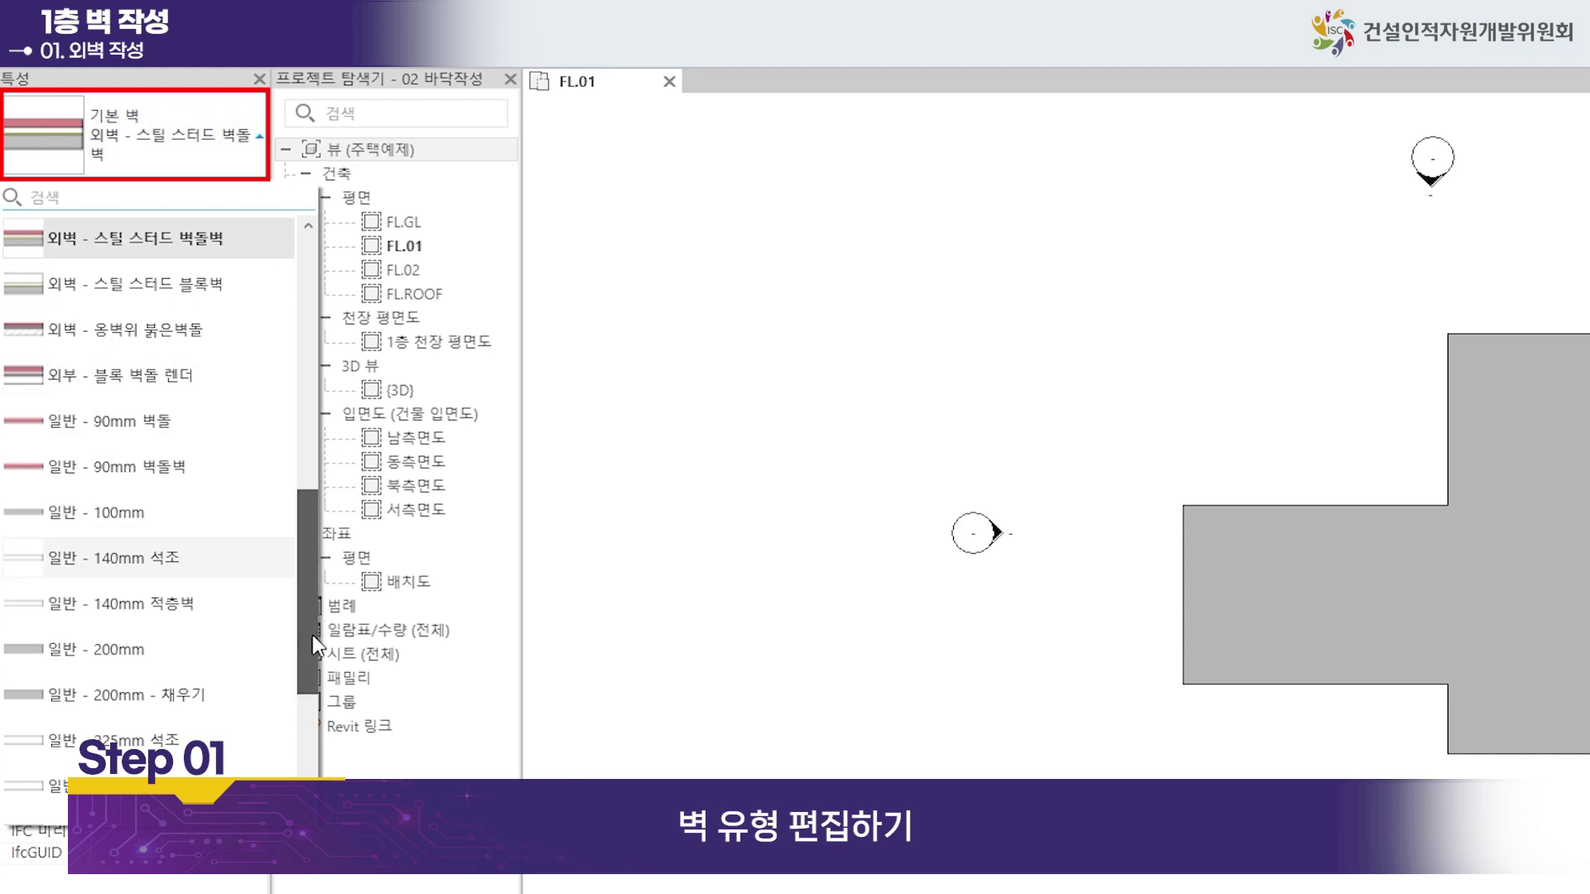
pyautogui.moveTo(315, 644); pyautogui.dragTo(312, 687)
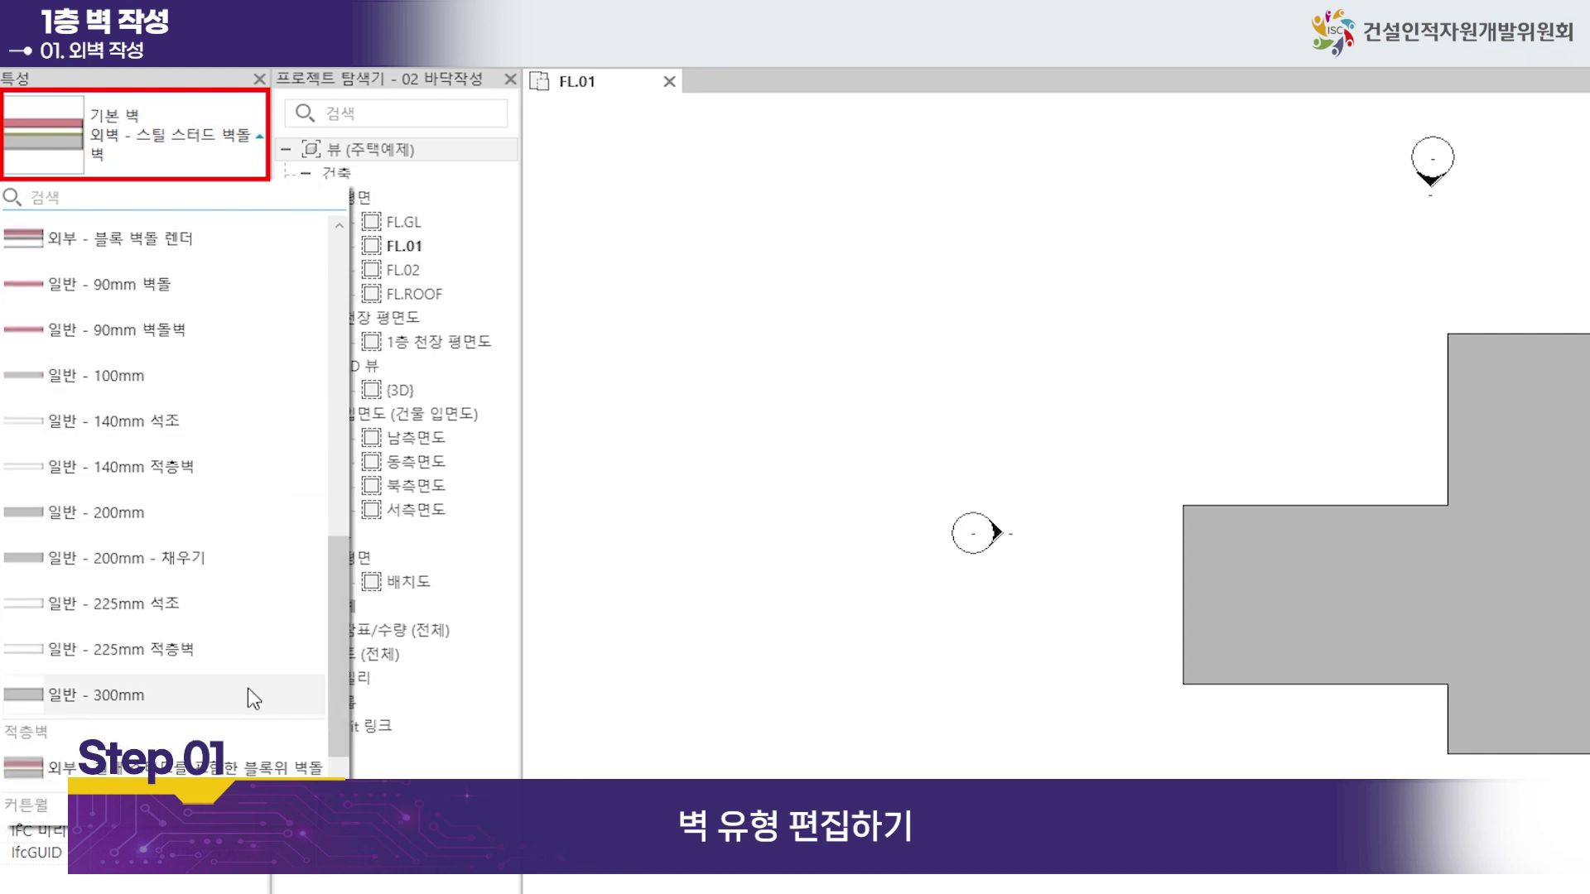
pyautogui.click(148, 695)
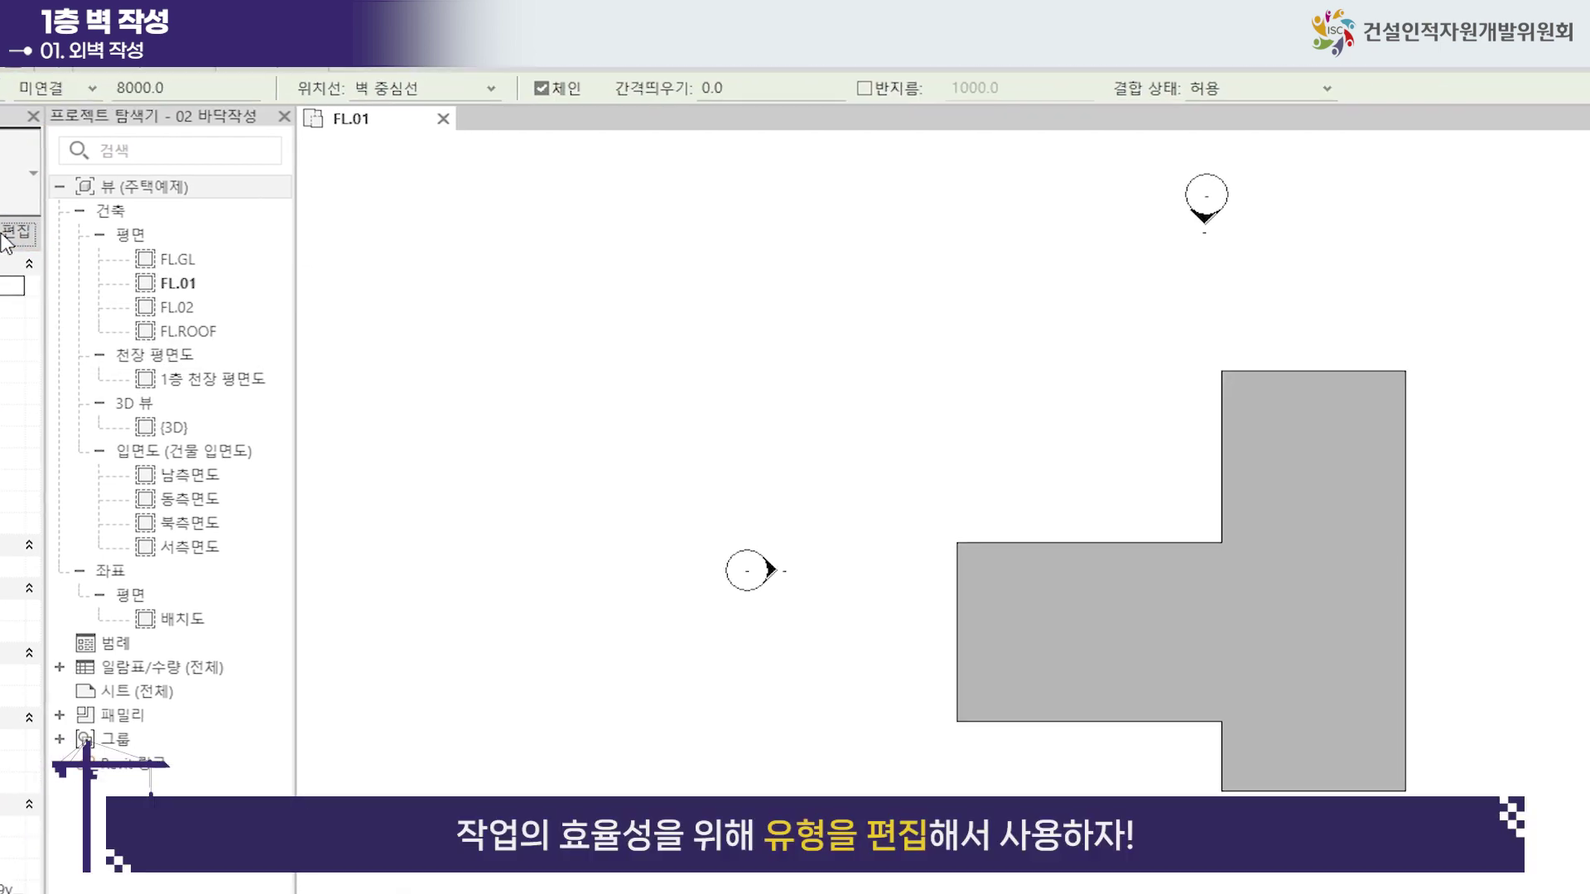
# Duplicate the 일반 - 300mm wall type under the name #T300.
pyautogui.click(230, 199)
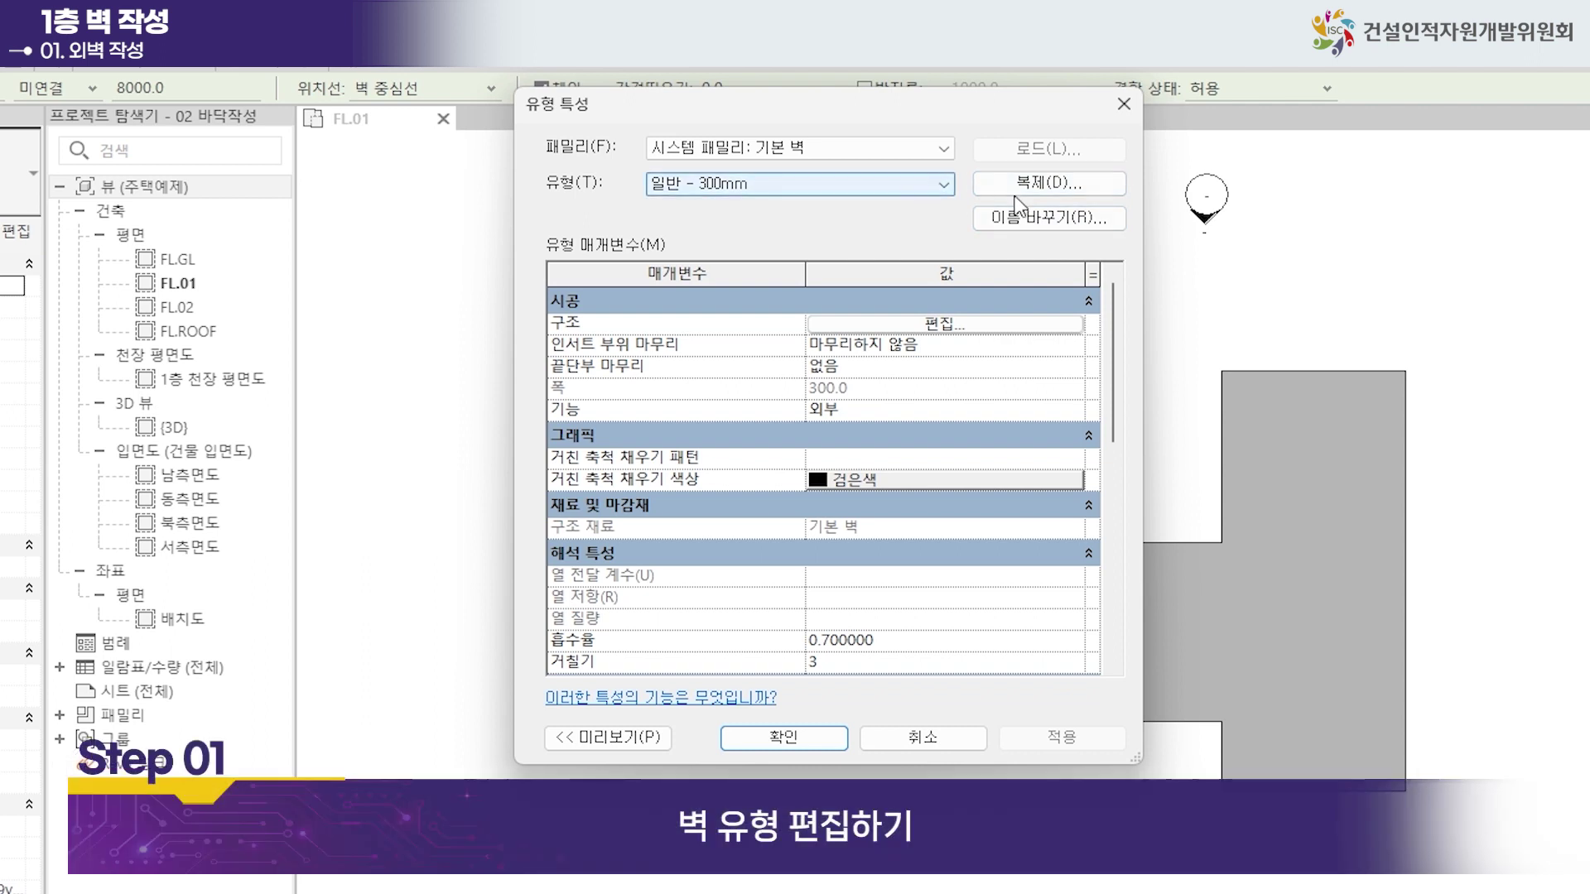
pyautogui.click(1051, 184)
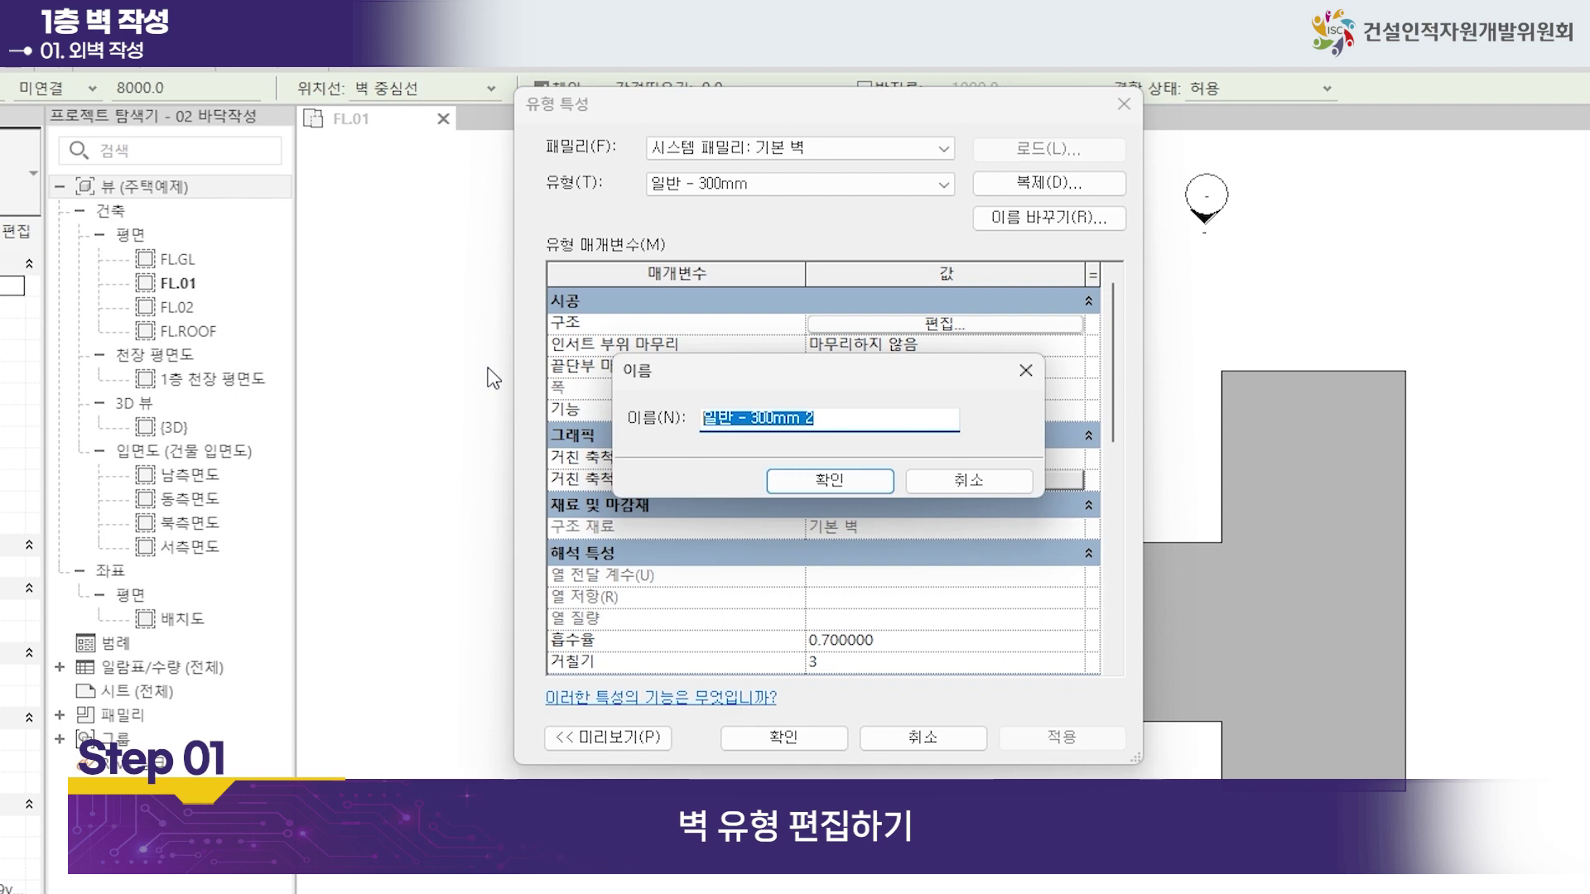
pyautogui.write('ㅂ')
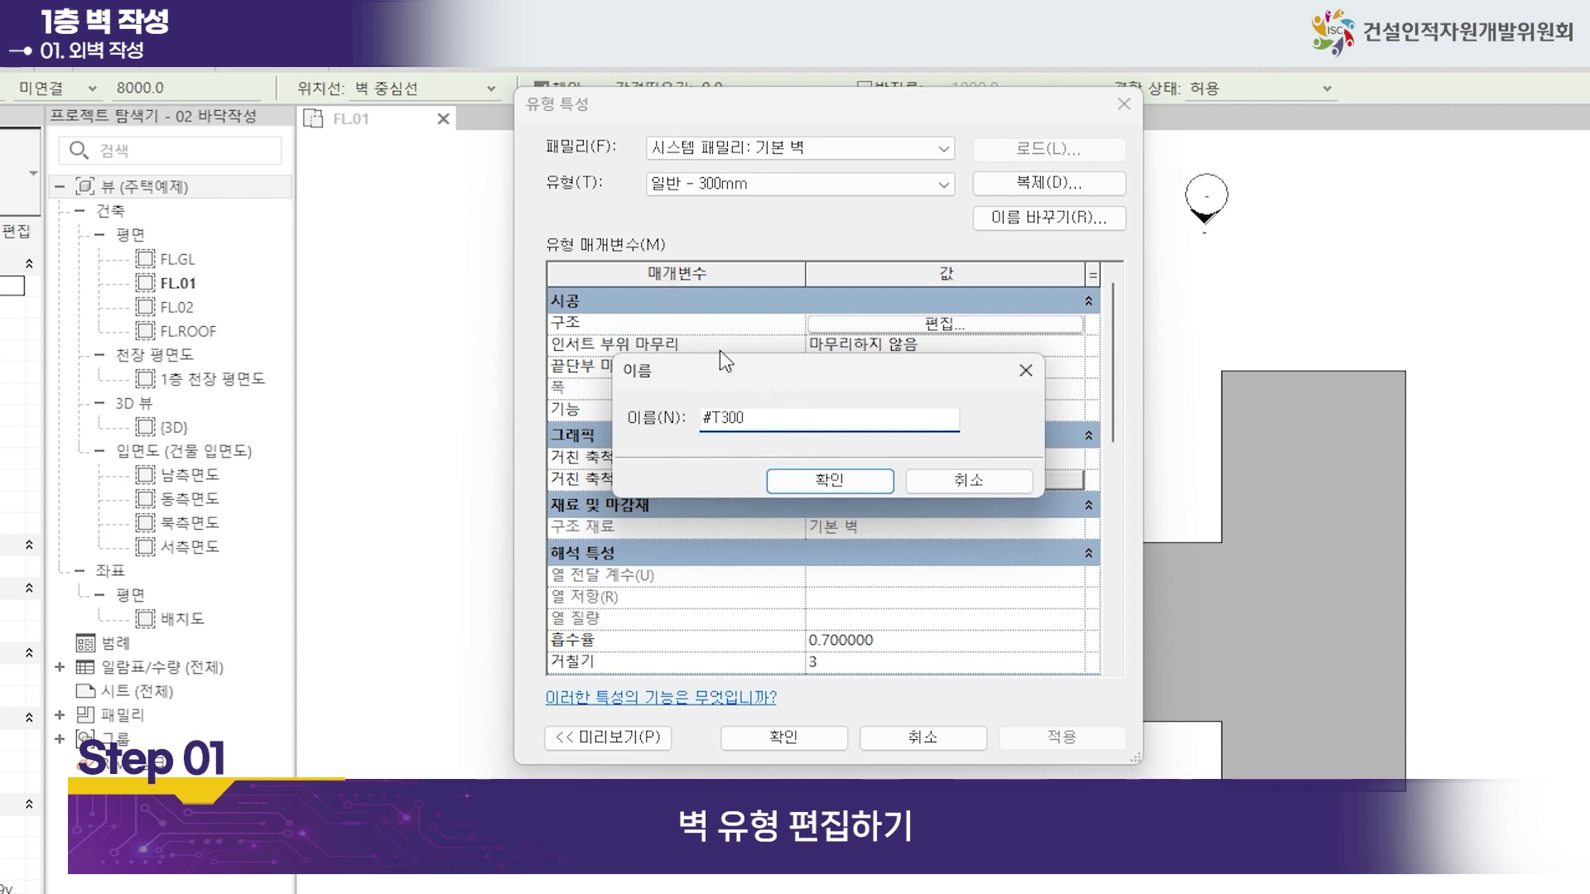
pyautogui.click(842, 481)
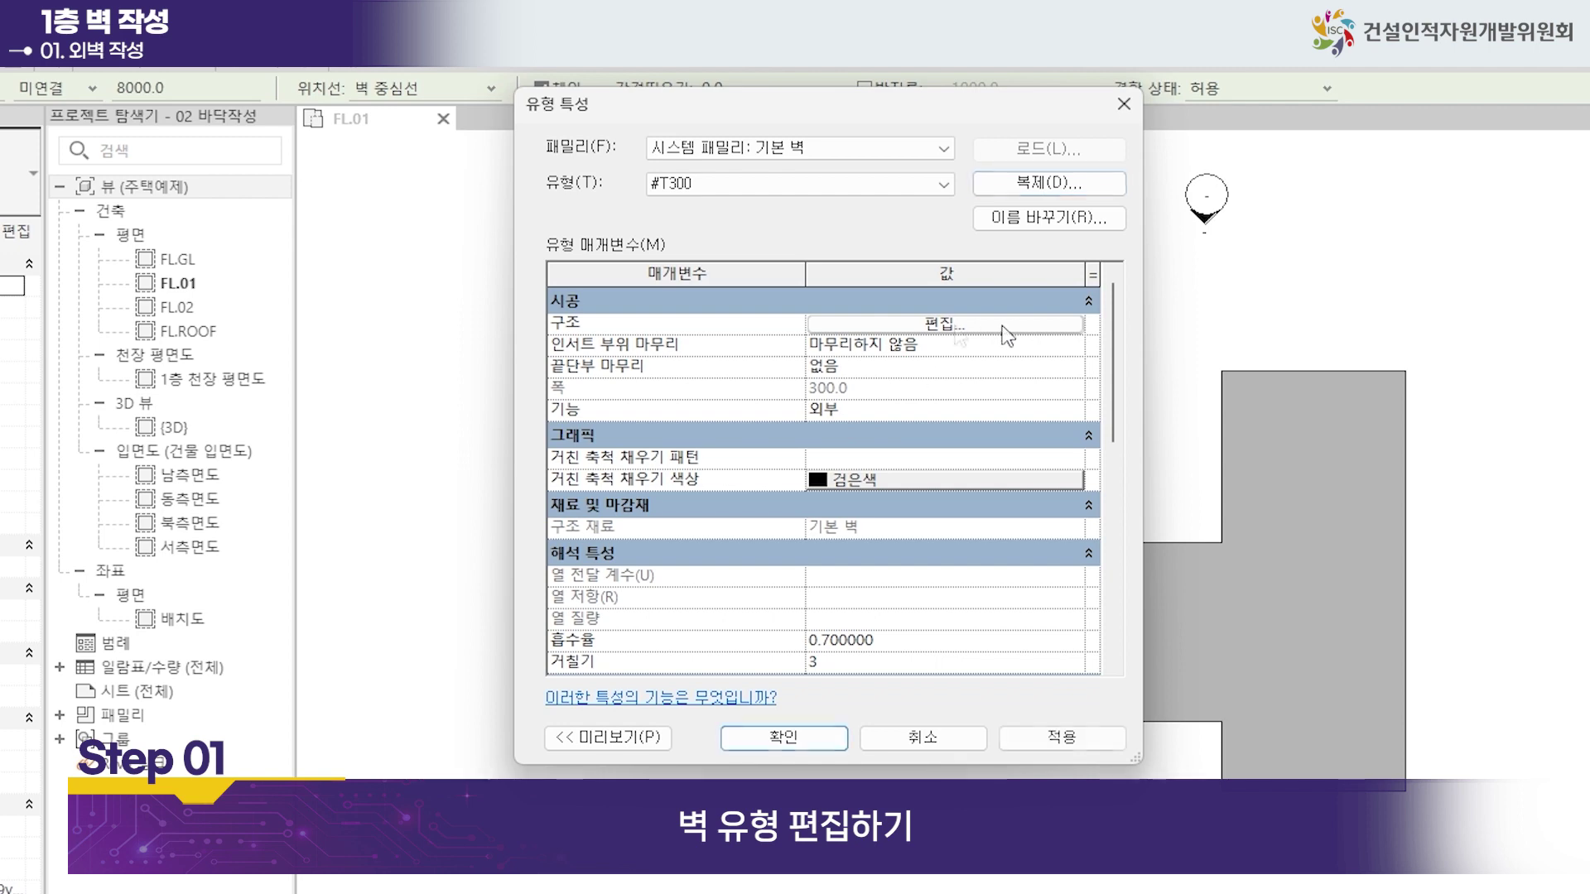
# Assign the #콘크리트 material to the structure layer of the #T300 wall type and apply the type changes.
pyautogui.click(1030, 326)
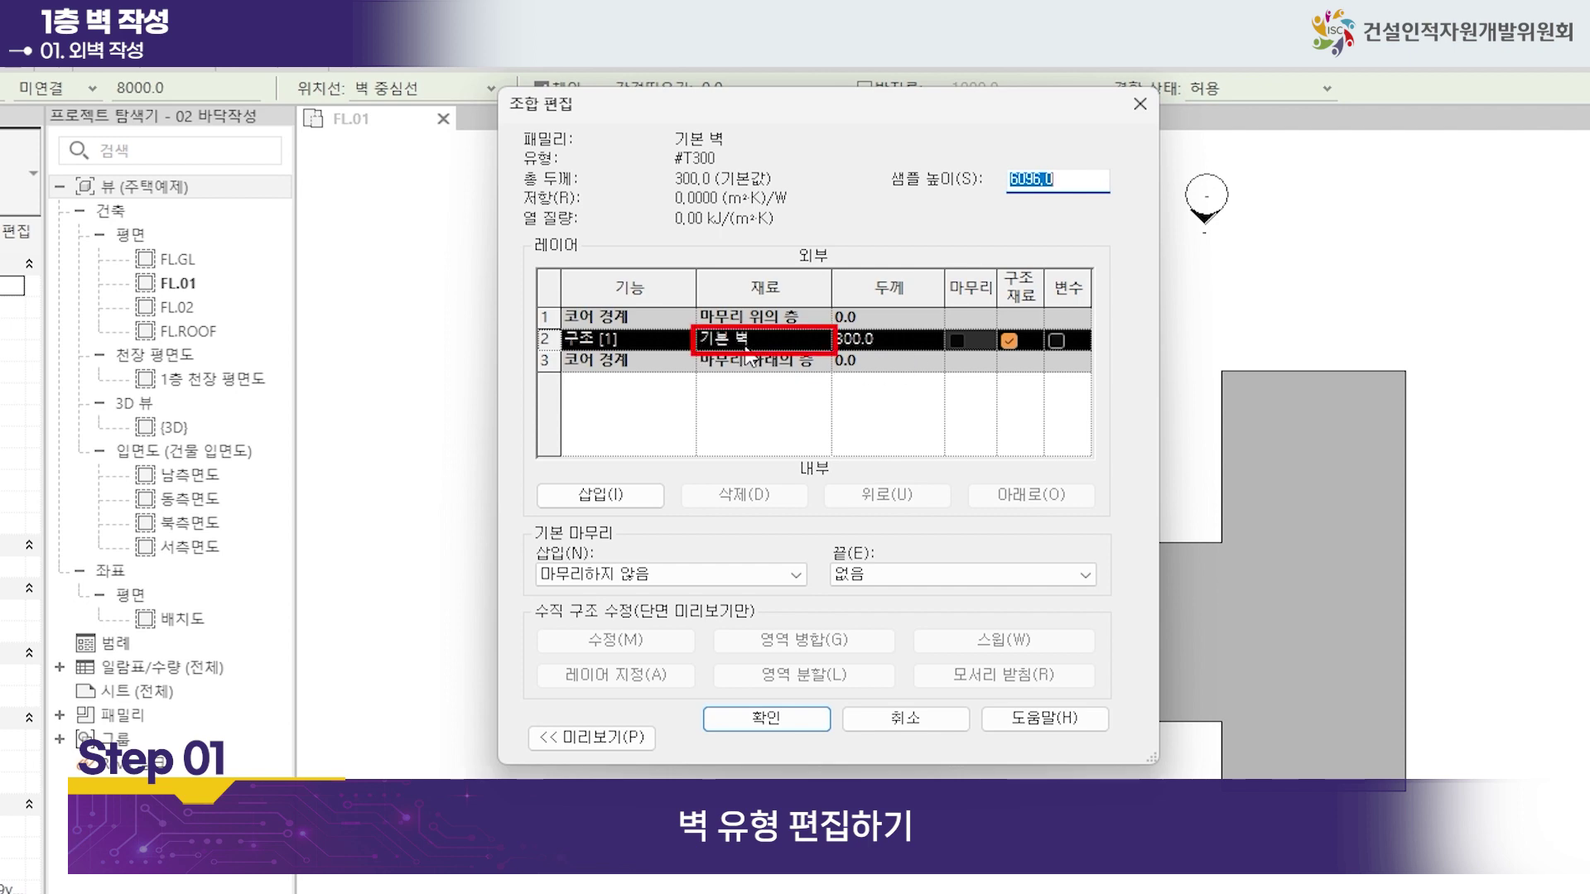
pyautogui.click(817, 348)
pyautogui.click(821, 342)
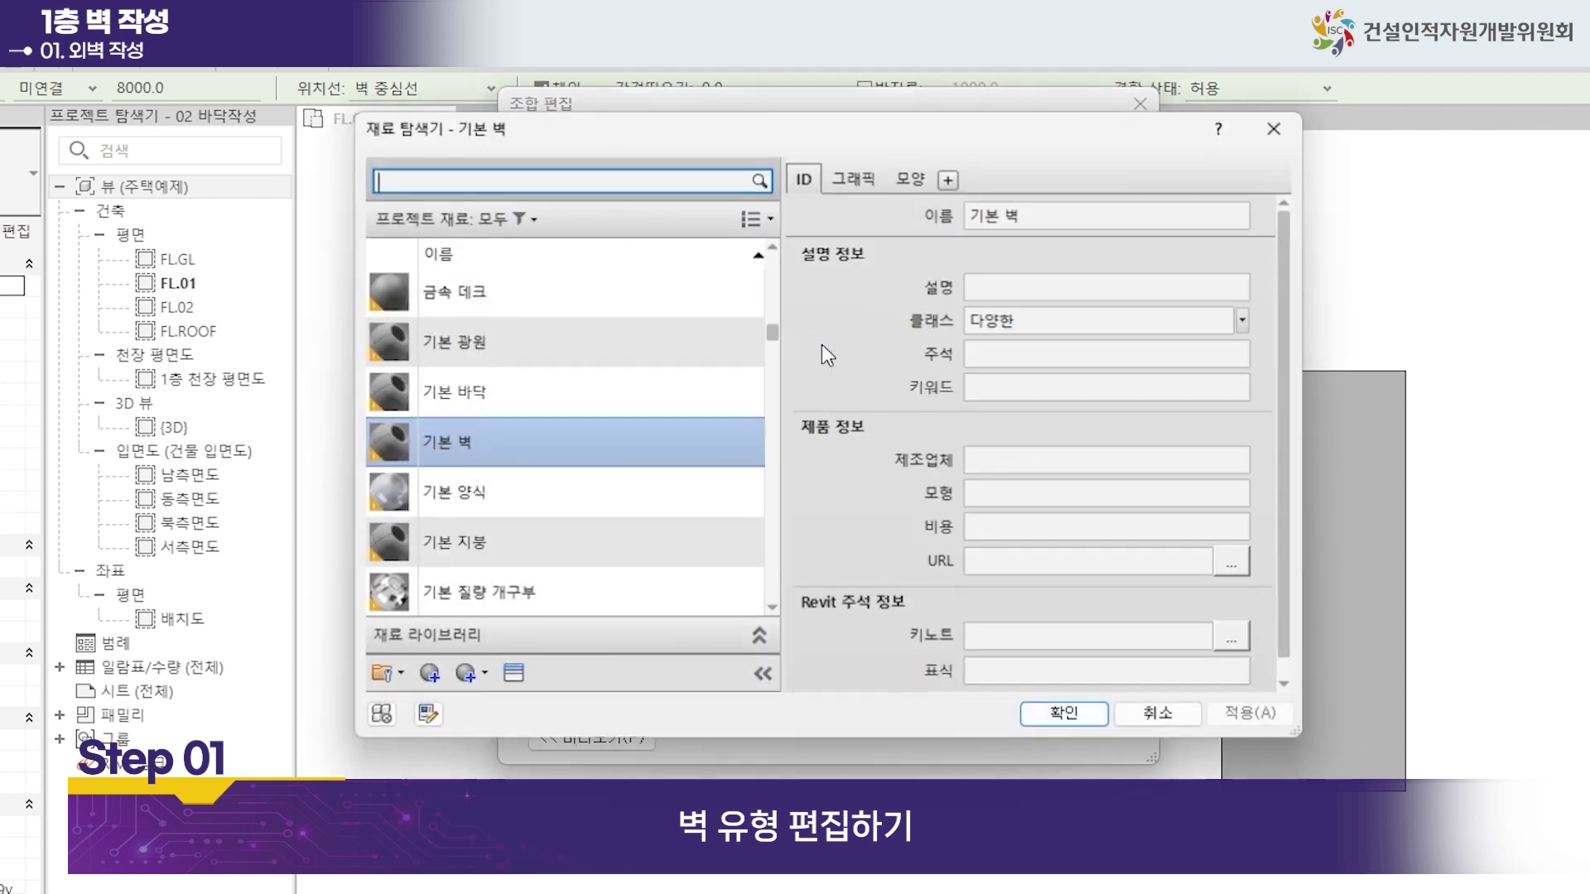
pyautogui.moveTo(784, 329); pyautogui.dragTo(770, 259)
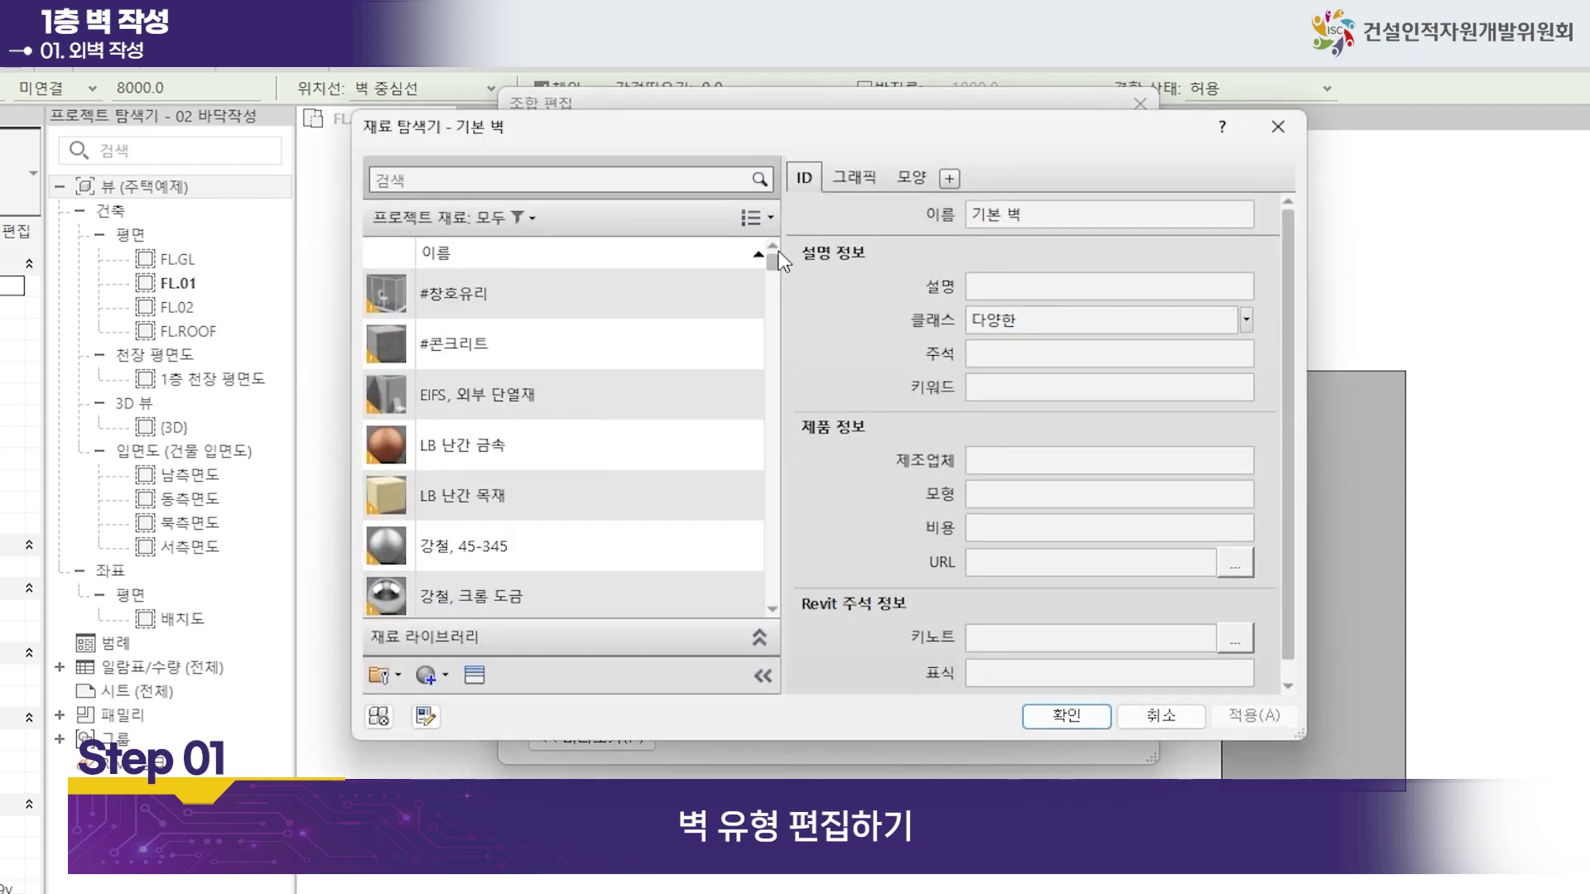
pyautogui.click(555, 346)
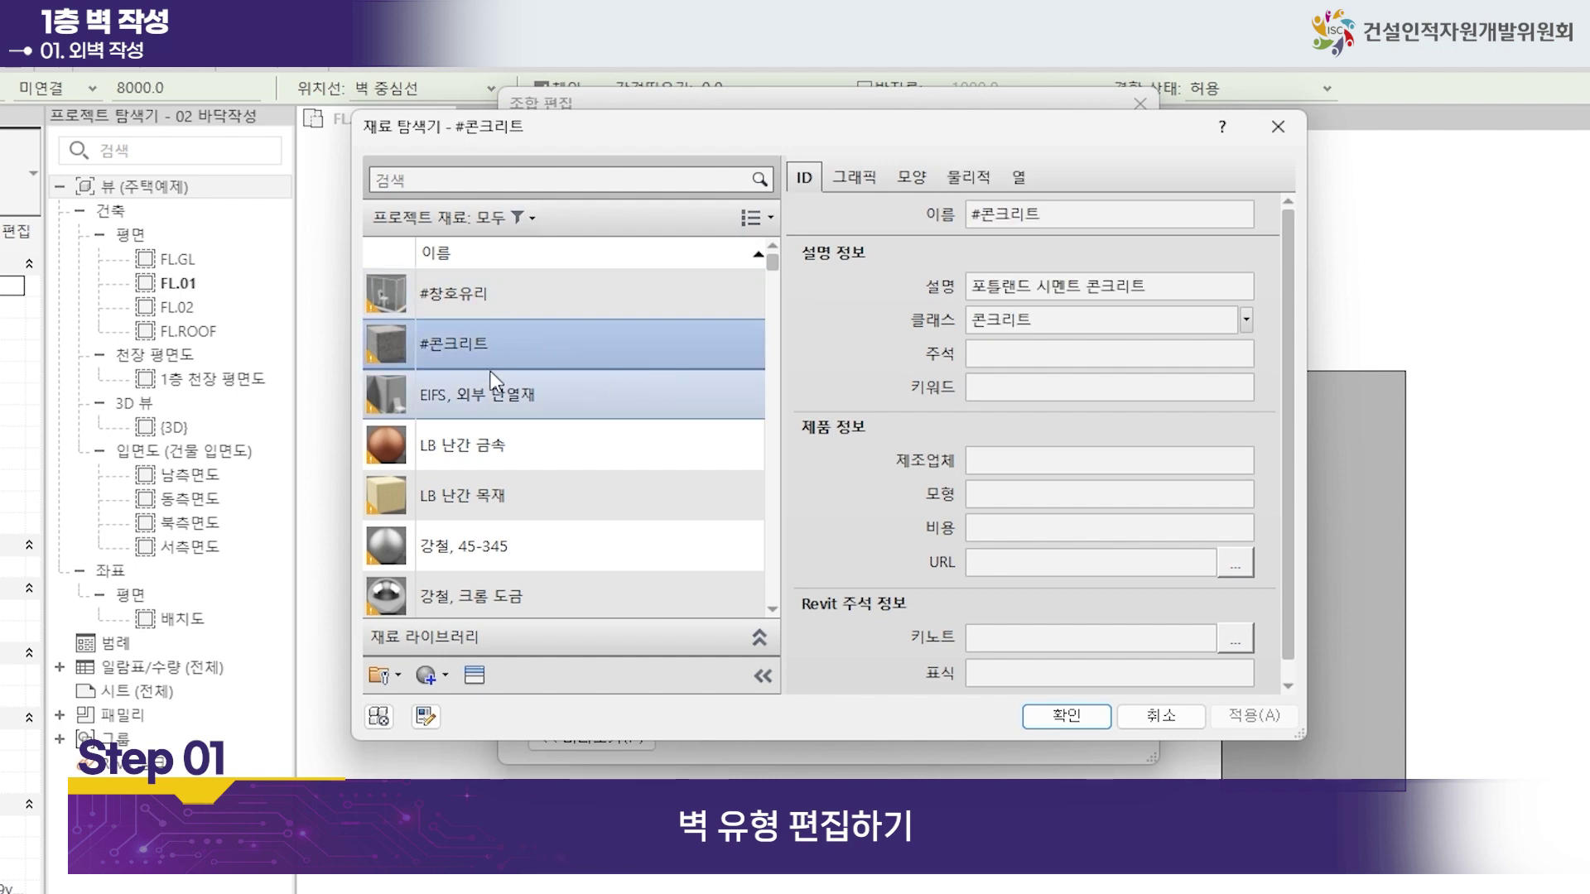
pyautogui.click(1066, 715)
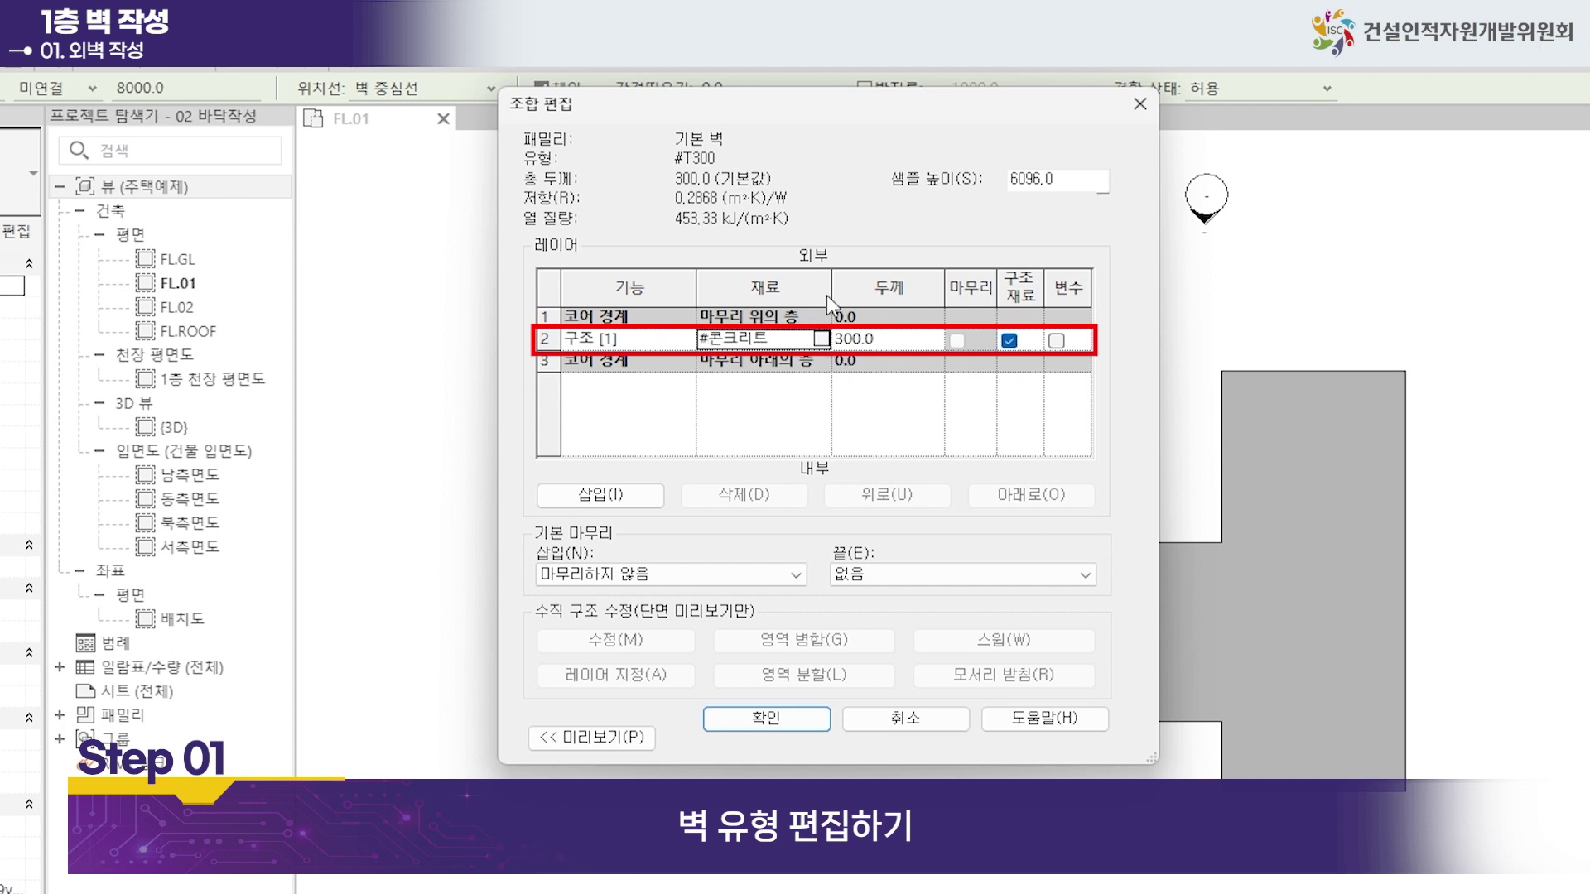
pyautogui.click(807, 717)
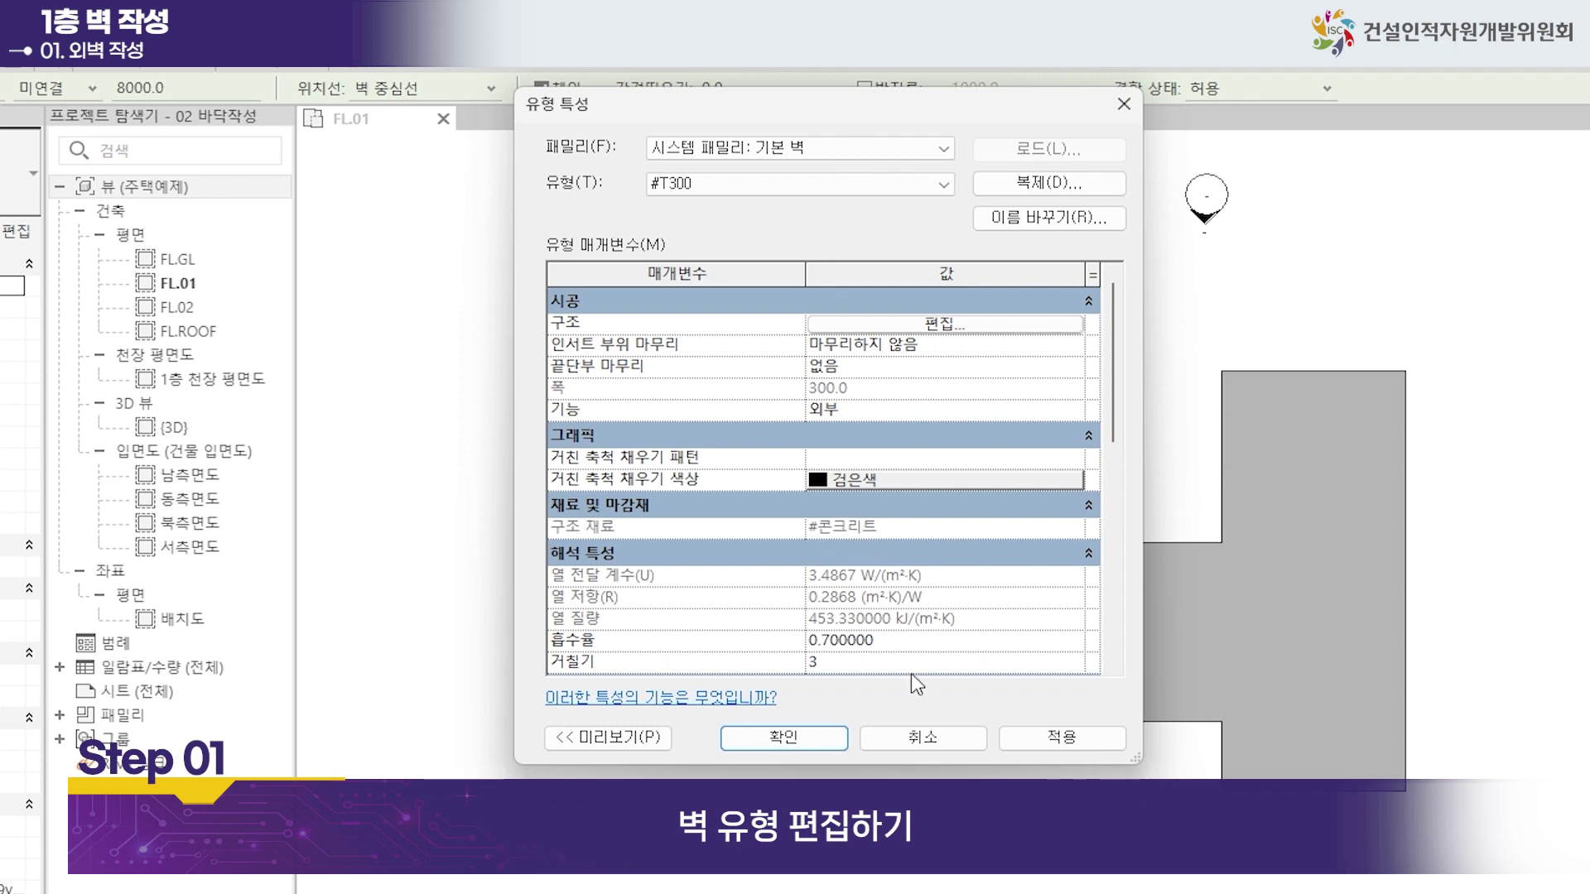
pyautogui.click(807, 743)
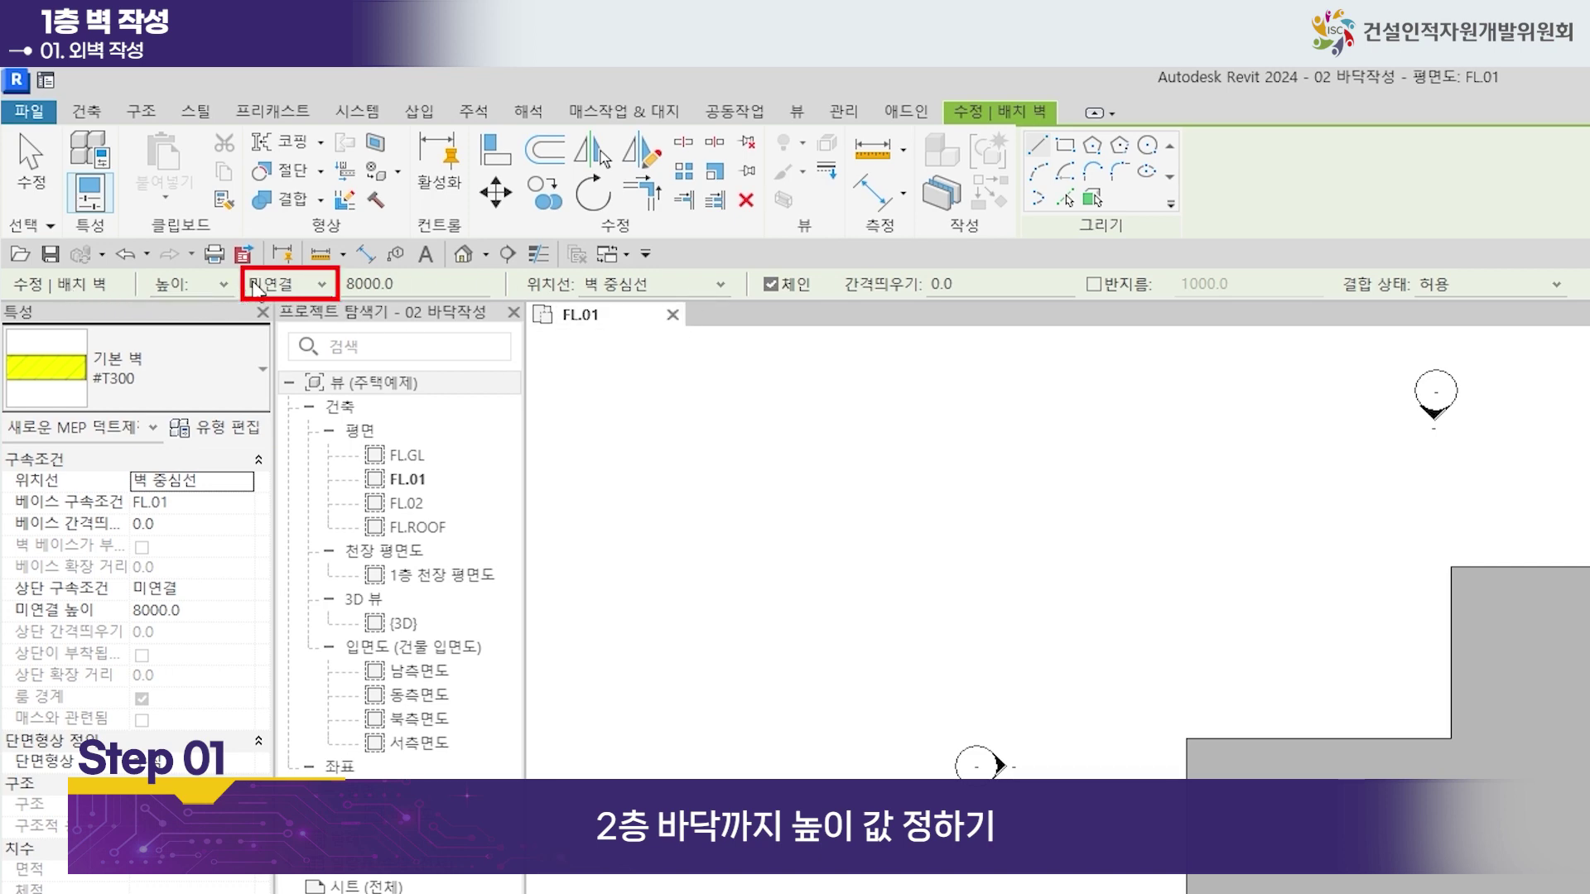
# Set the wall height up to FL.02 and draw a chain of seven connected walls loosely around the floor slab, leaving the southwest side open.
pyautogui.click(322, 288)
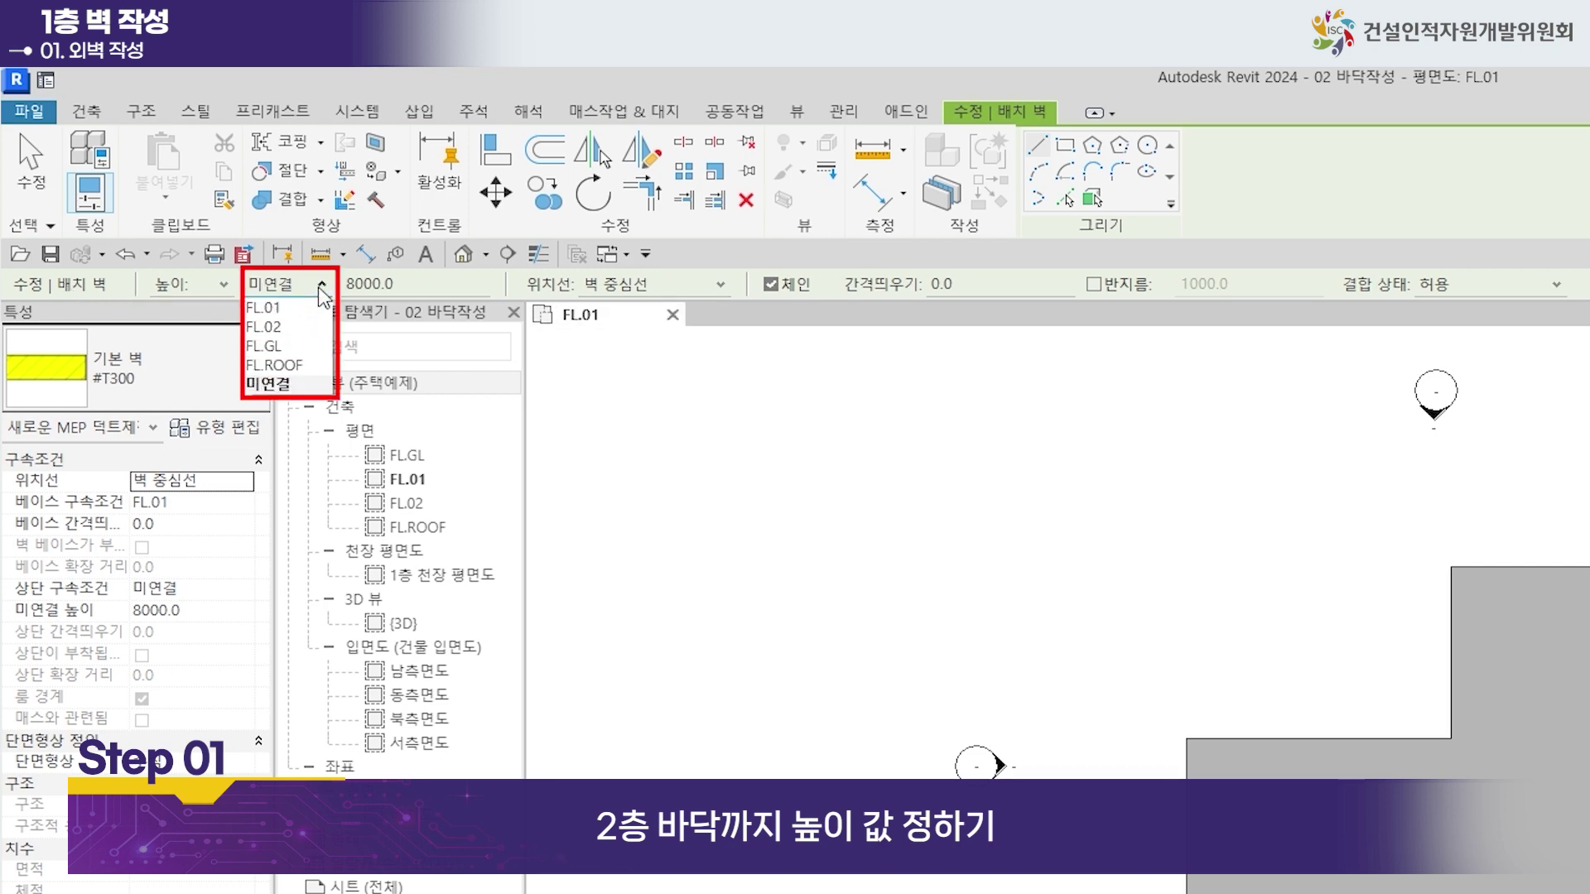
pyautogui.click(292, 329)
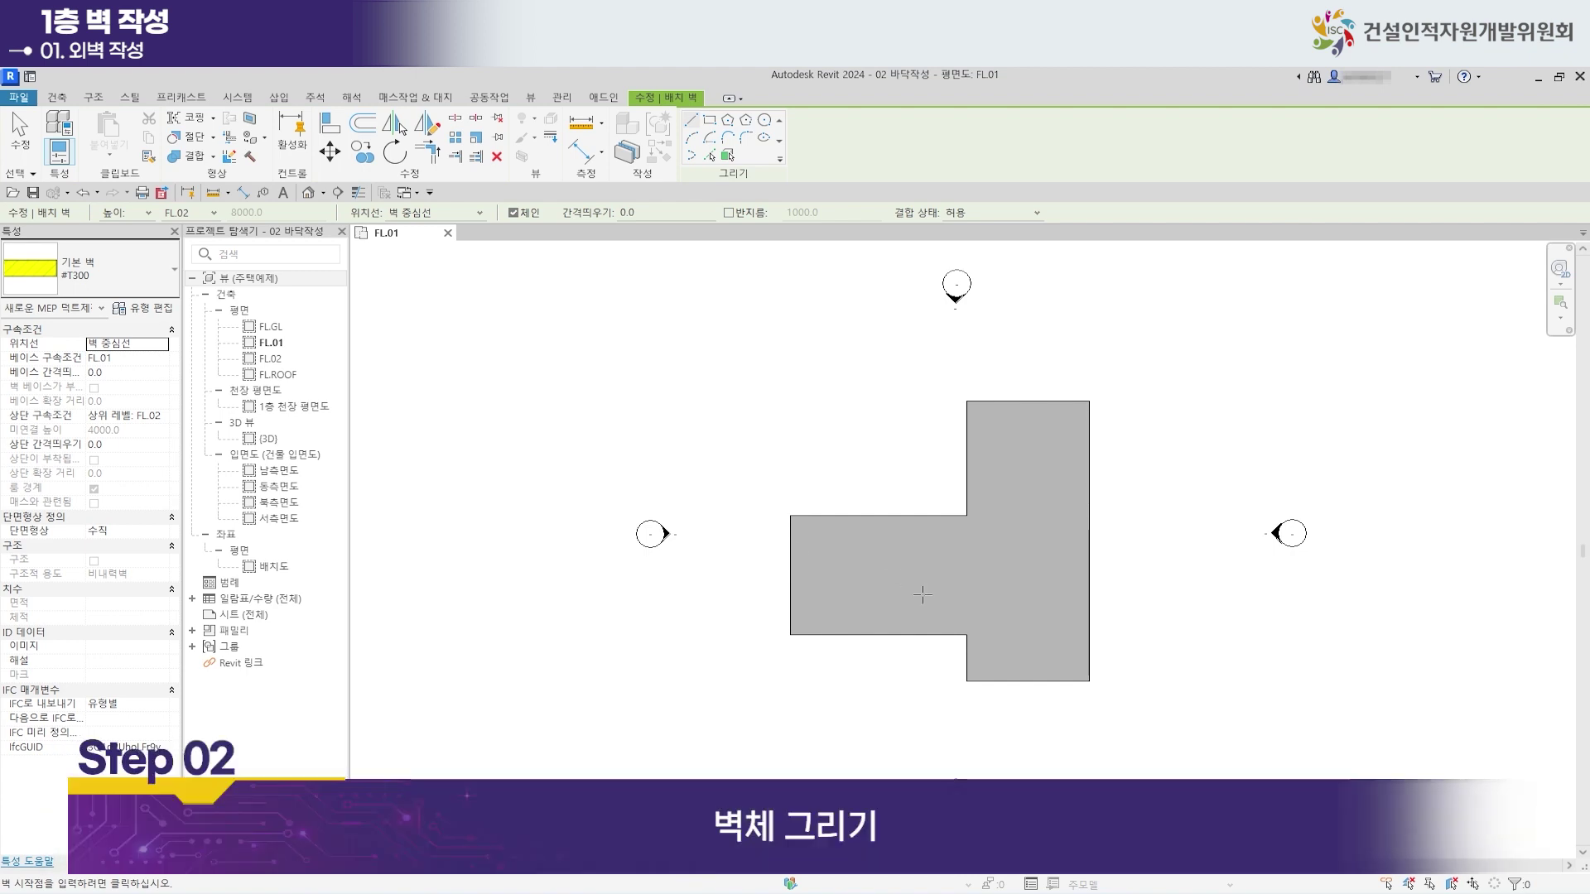
pyautogui.click(755, 651)
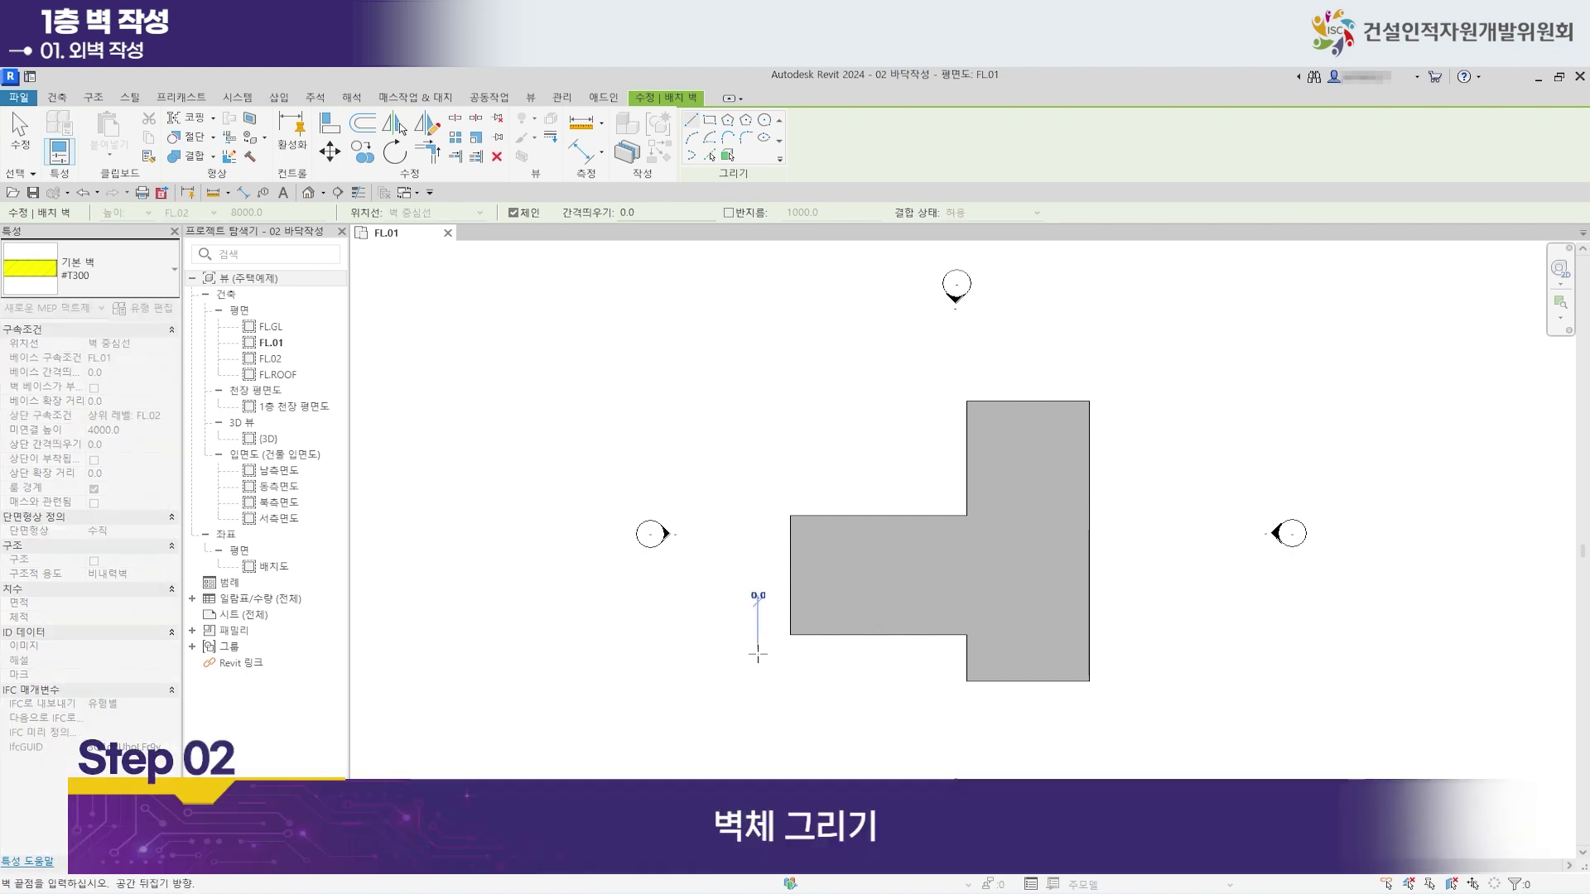
pyautogui.click(782, 478)
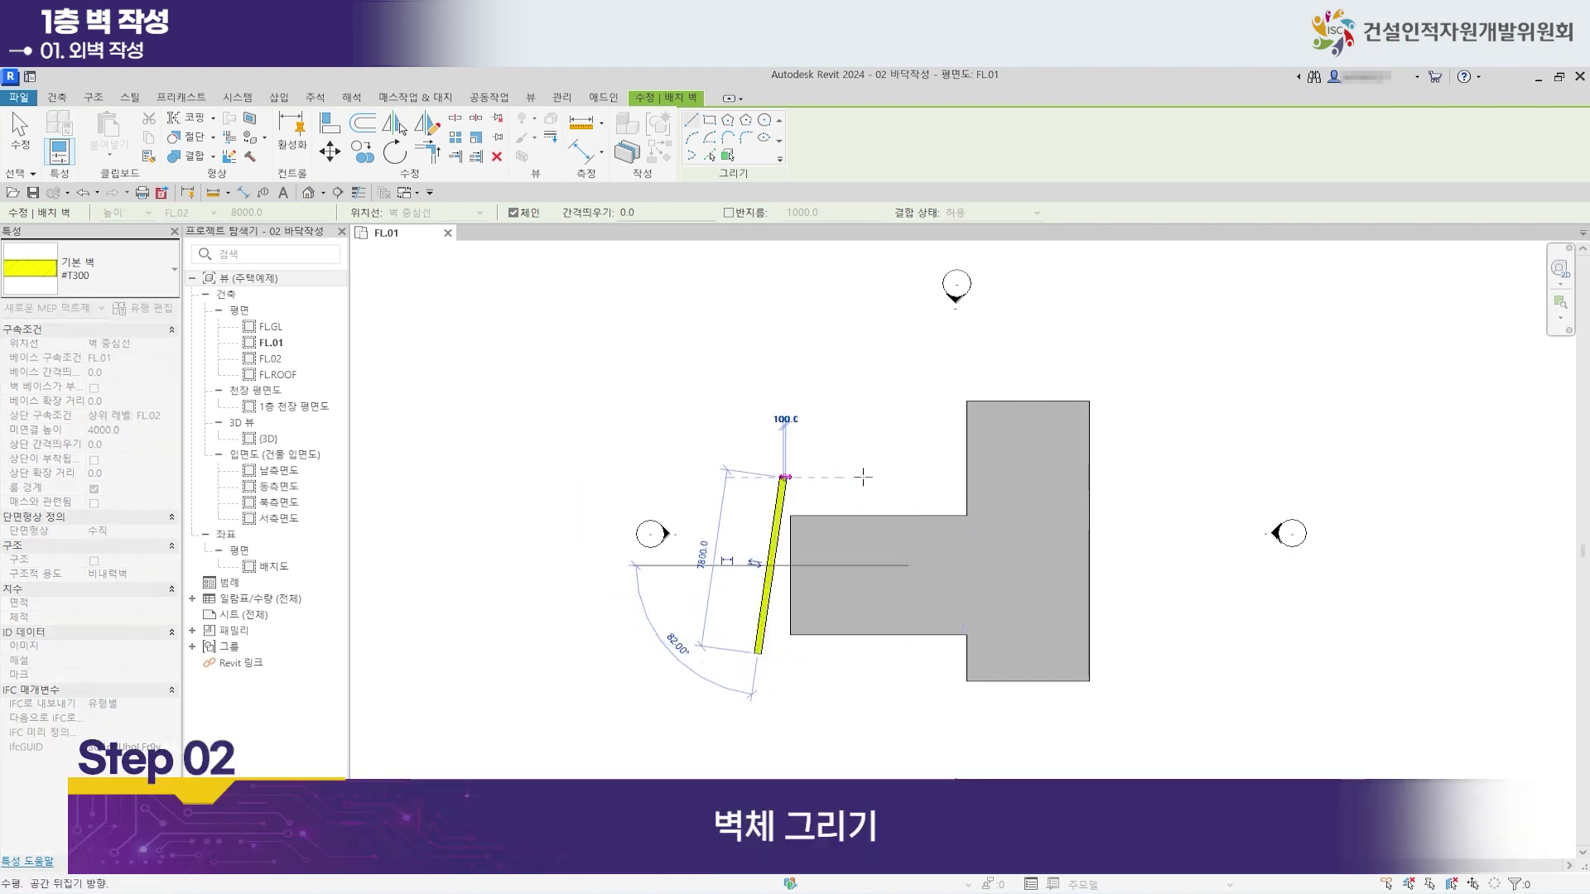
pyautogui.click(934, 478)
pyautogui.click(935, 357)
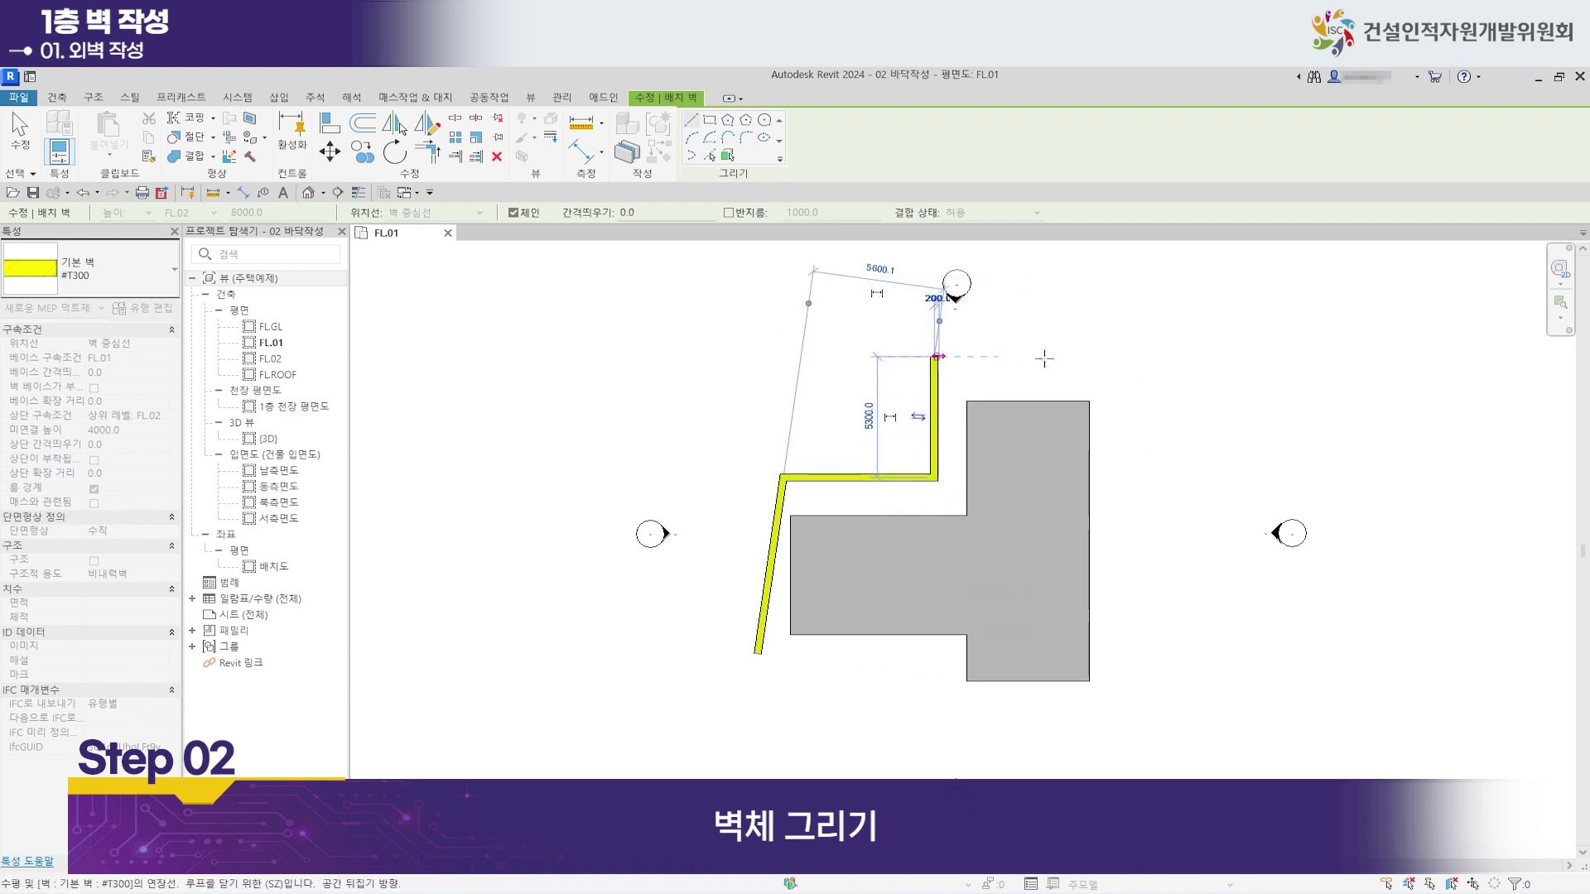
pyautogui.click(1110, 356)
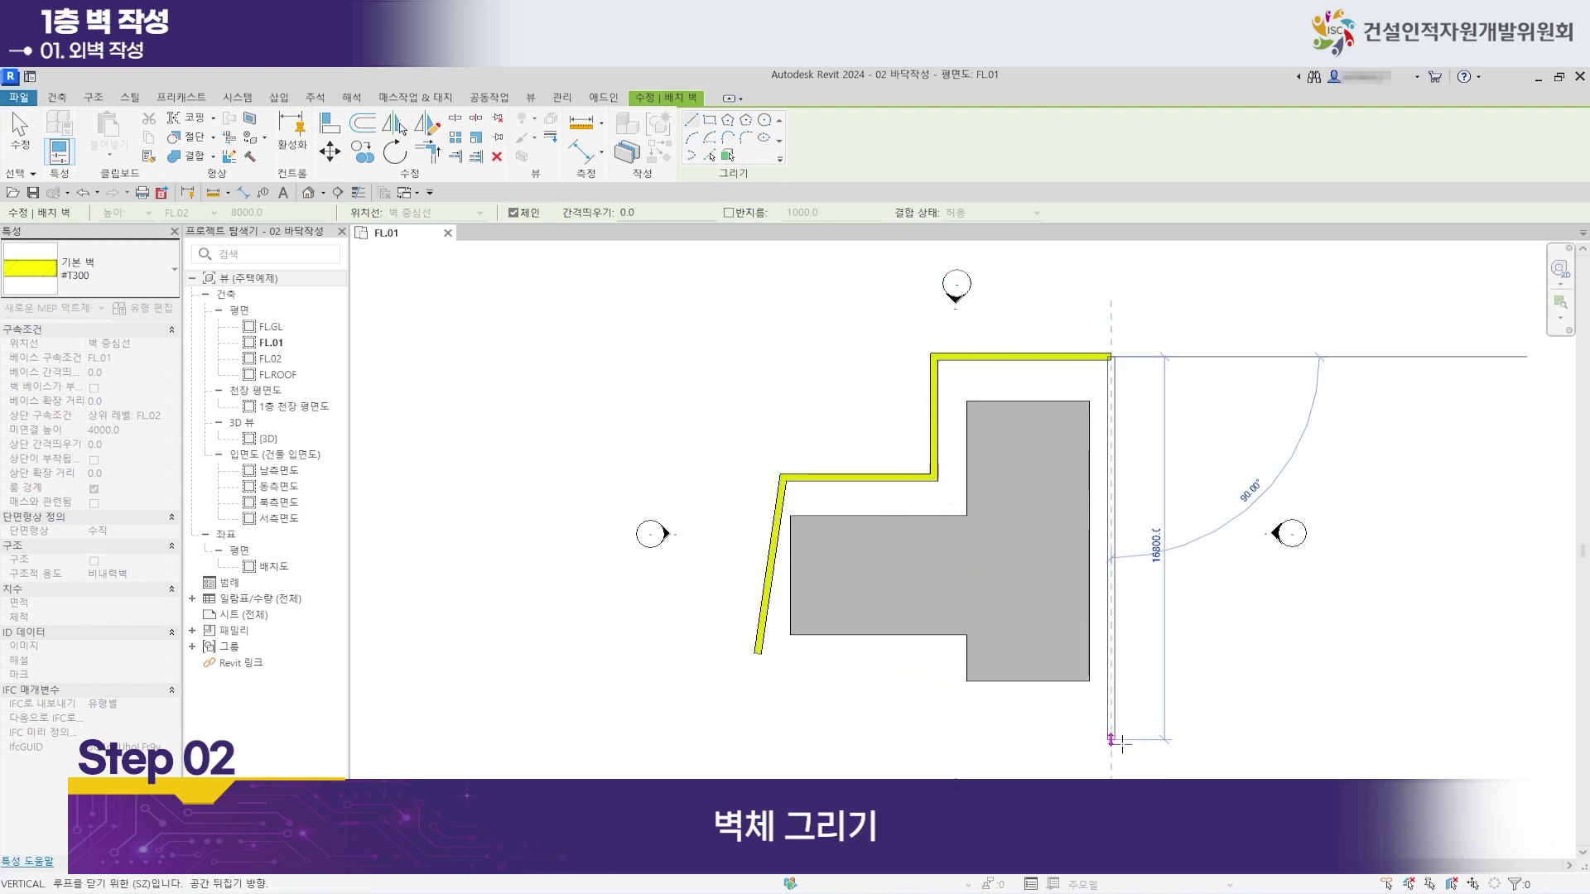
pyautogui.click(1022, 747)
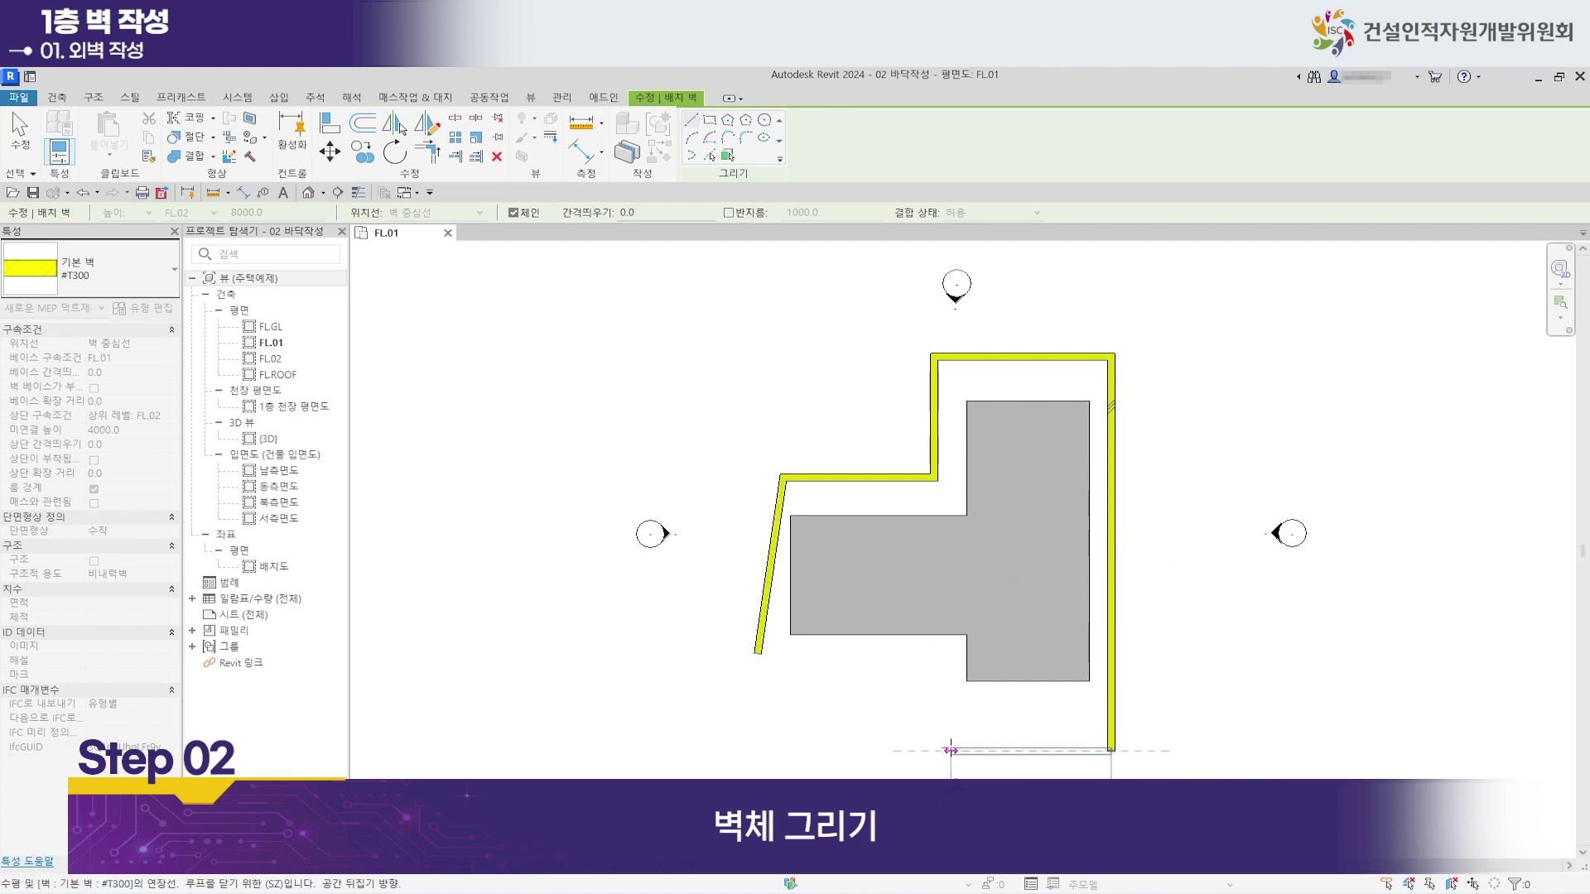
pyautogui.click(958, 751)
pyautogui.click(958, 573)
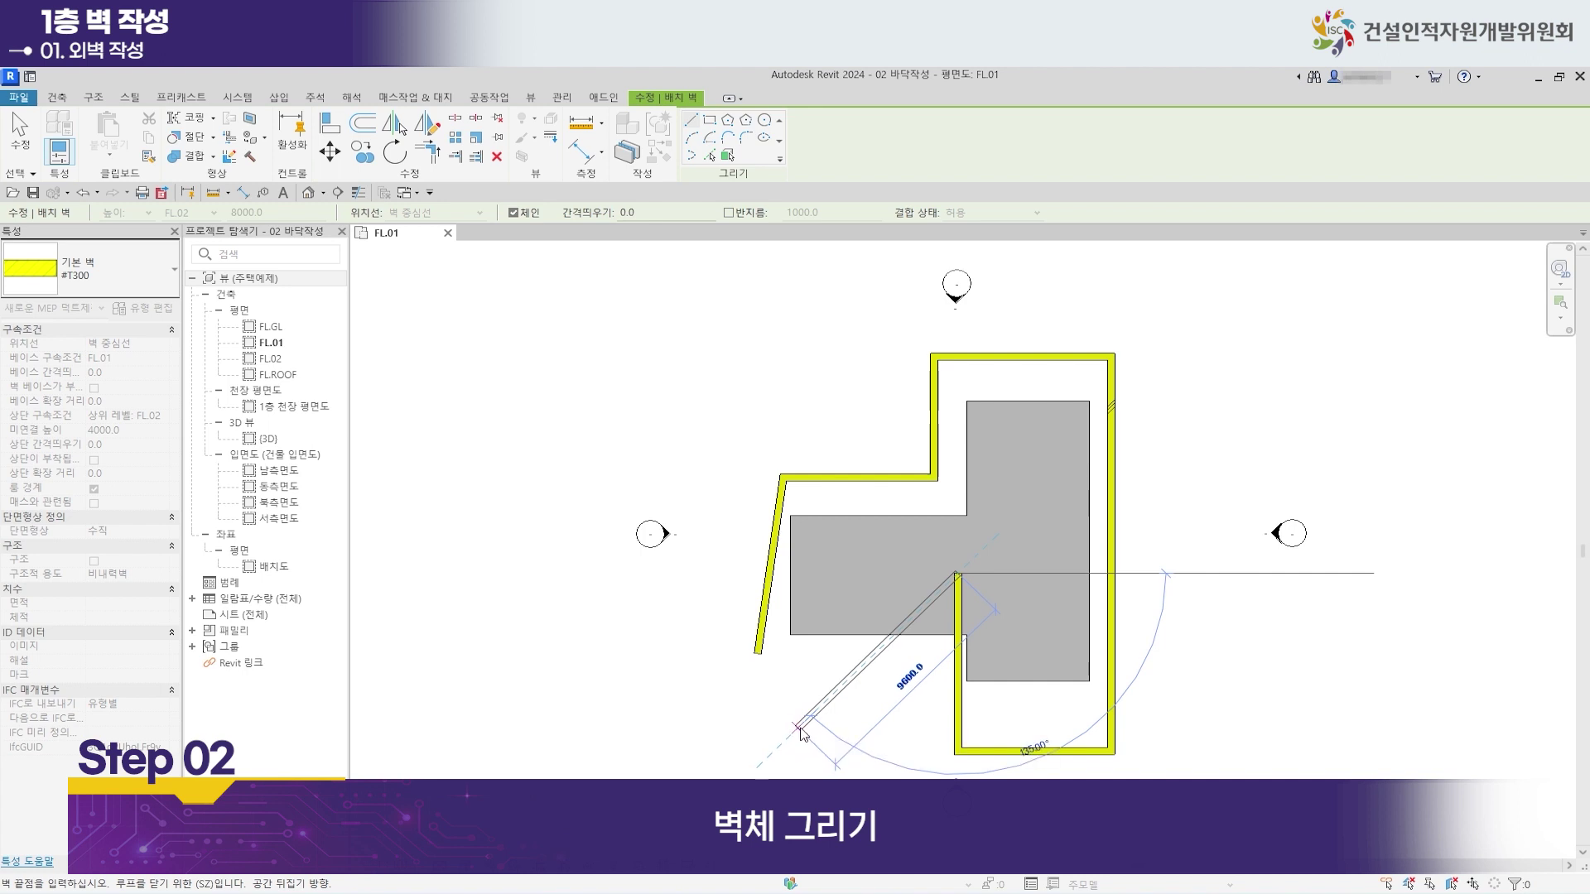
pyautogui.press('Escape')
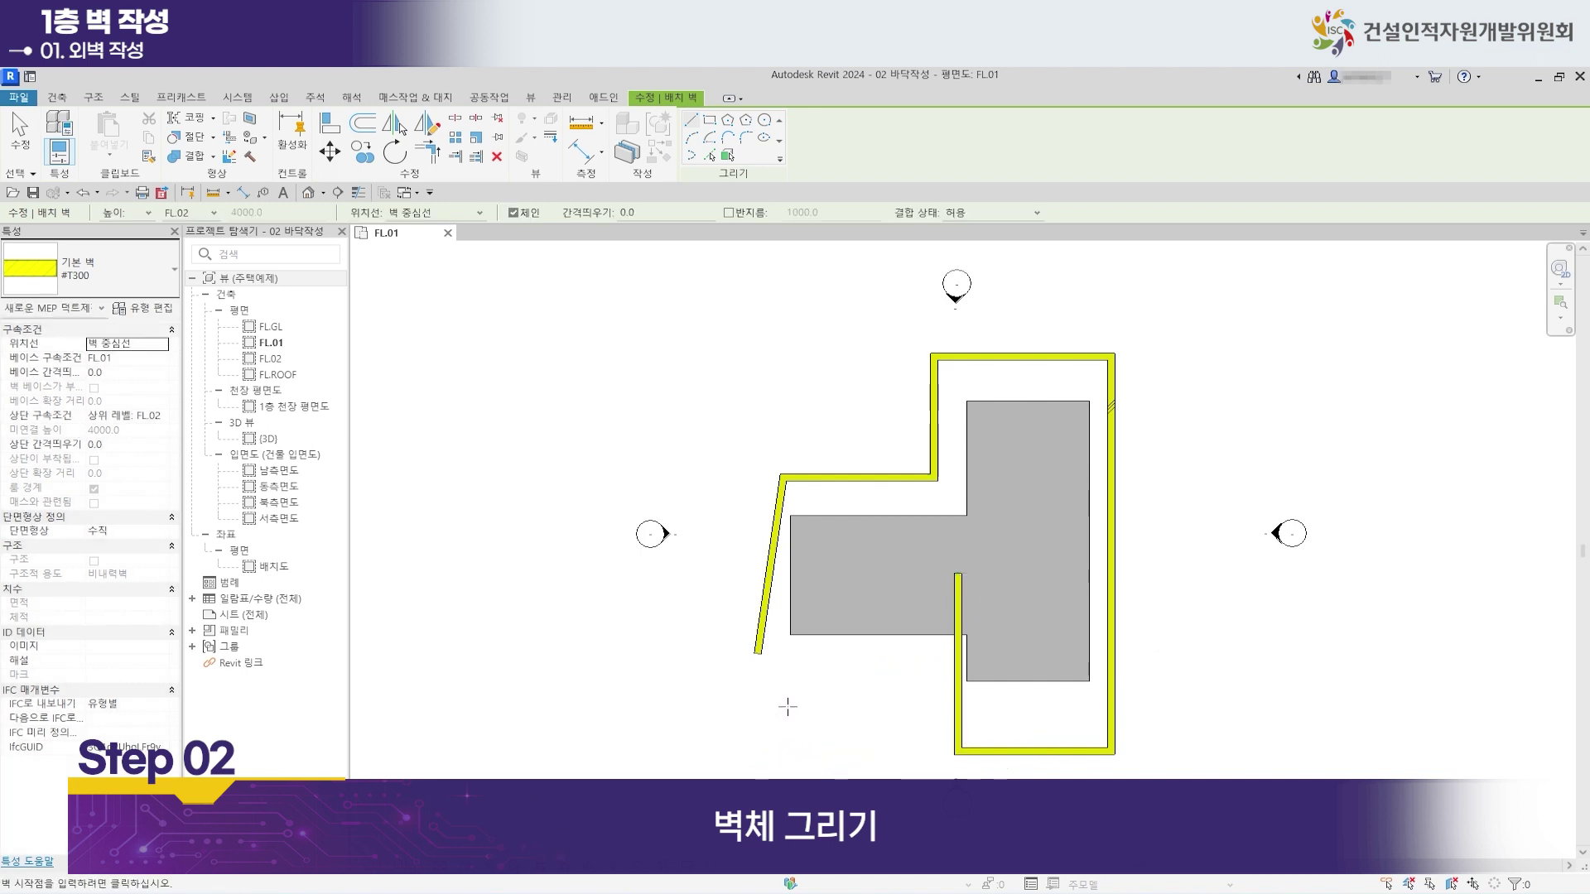
# Align the outer face of the slanted west wall to the west edge of the floor slab.
pyautogui.scroll(3, 986, 593)
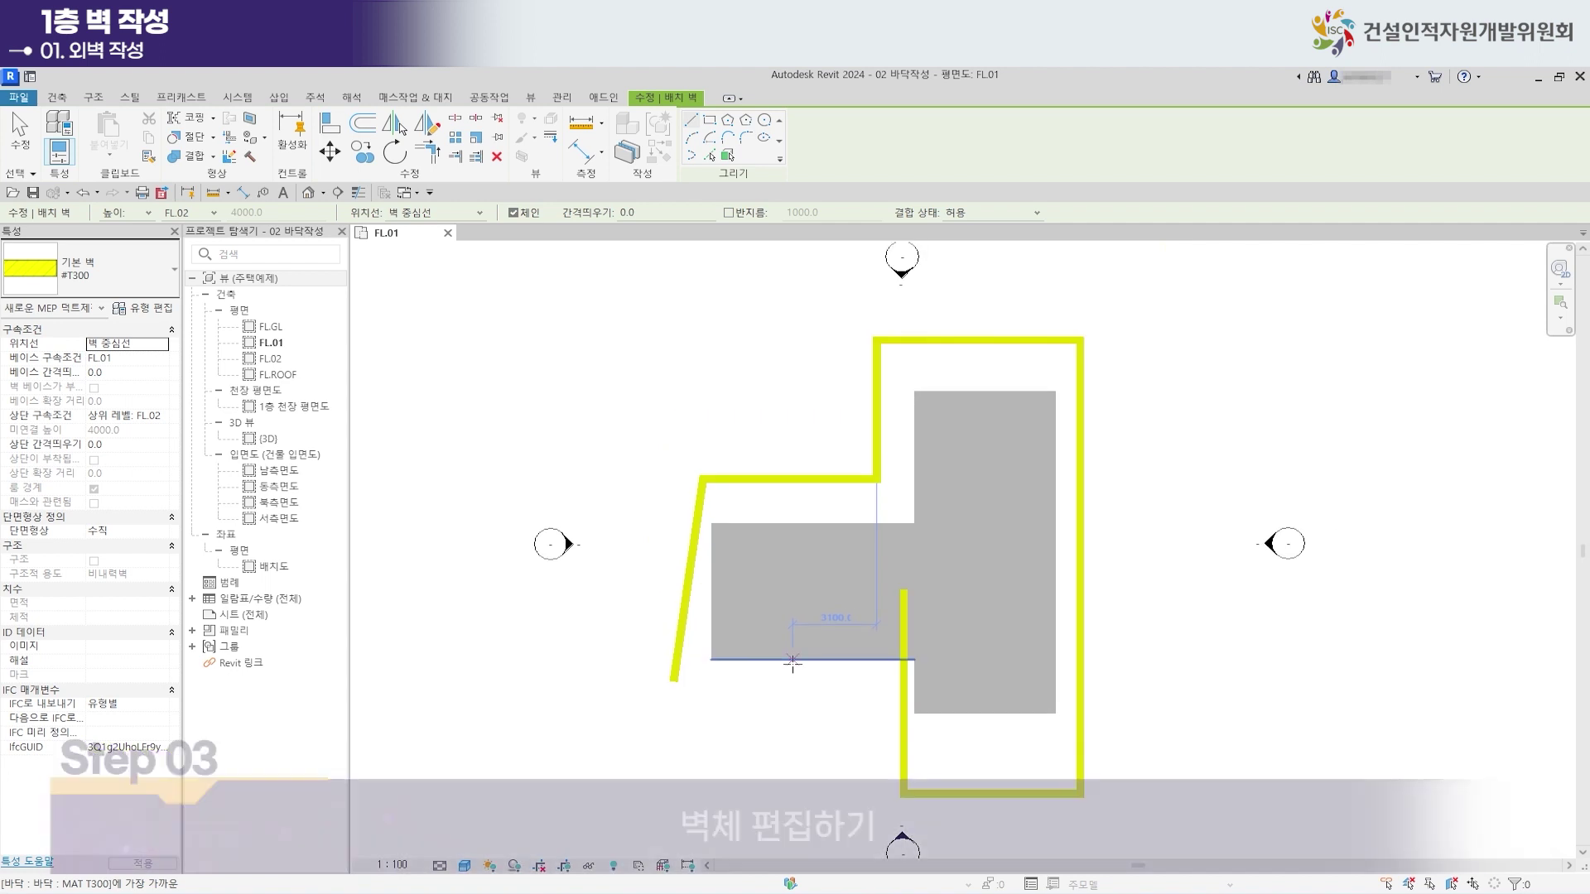
pyautogui.scroll(2, 834, 692)
pyautogui.moveTo(834, 692); pyautogui.dragTo(814, 699, button='middle')
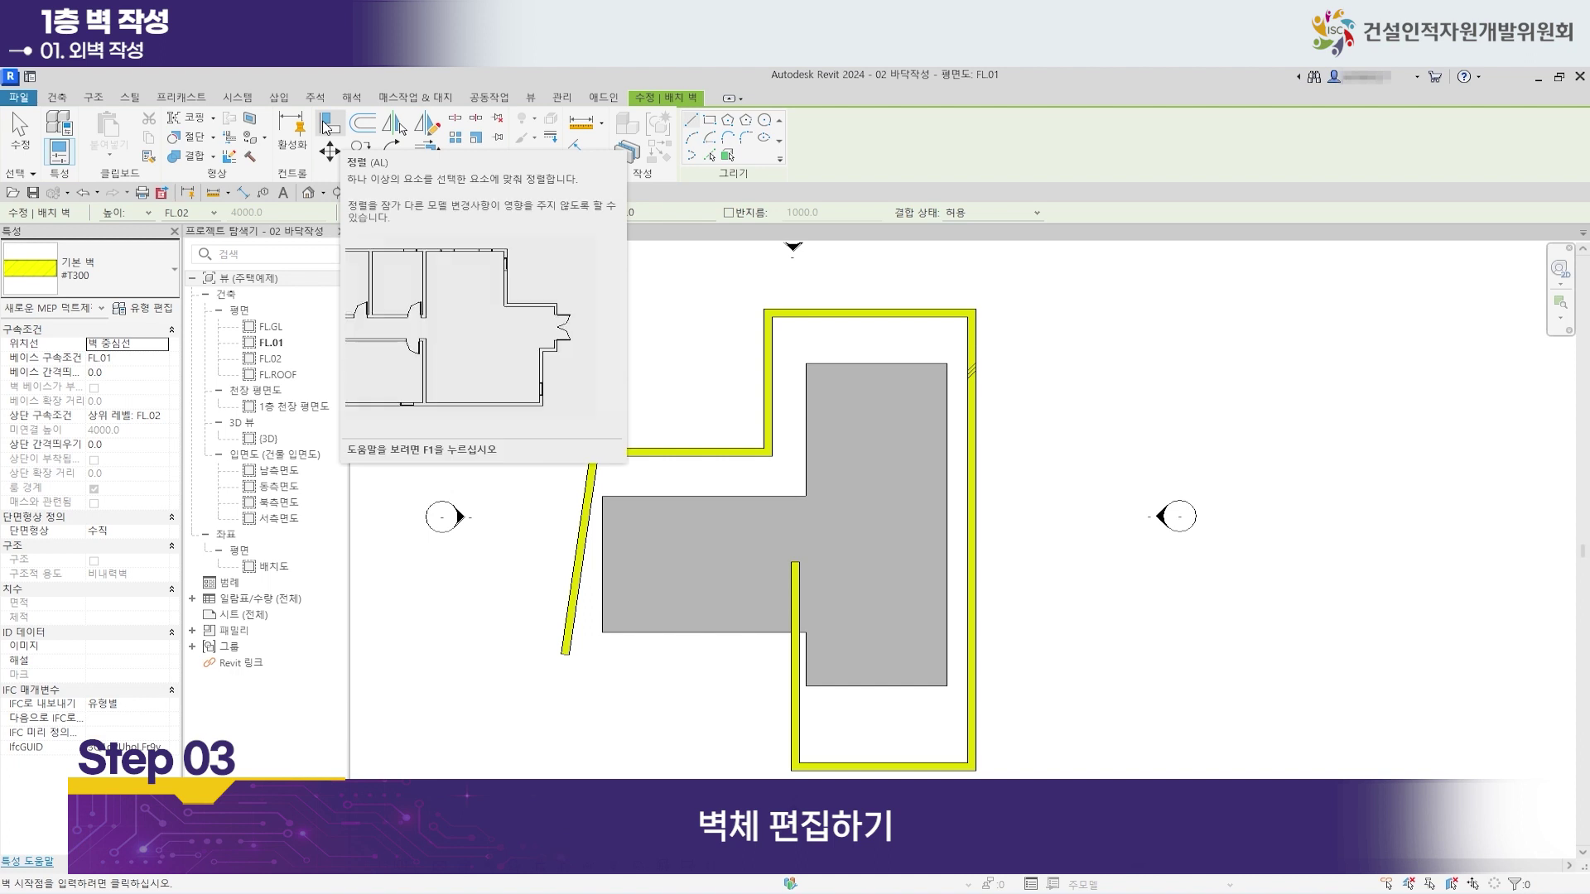
pyautogui.click(325, 126)
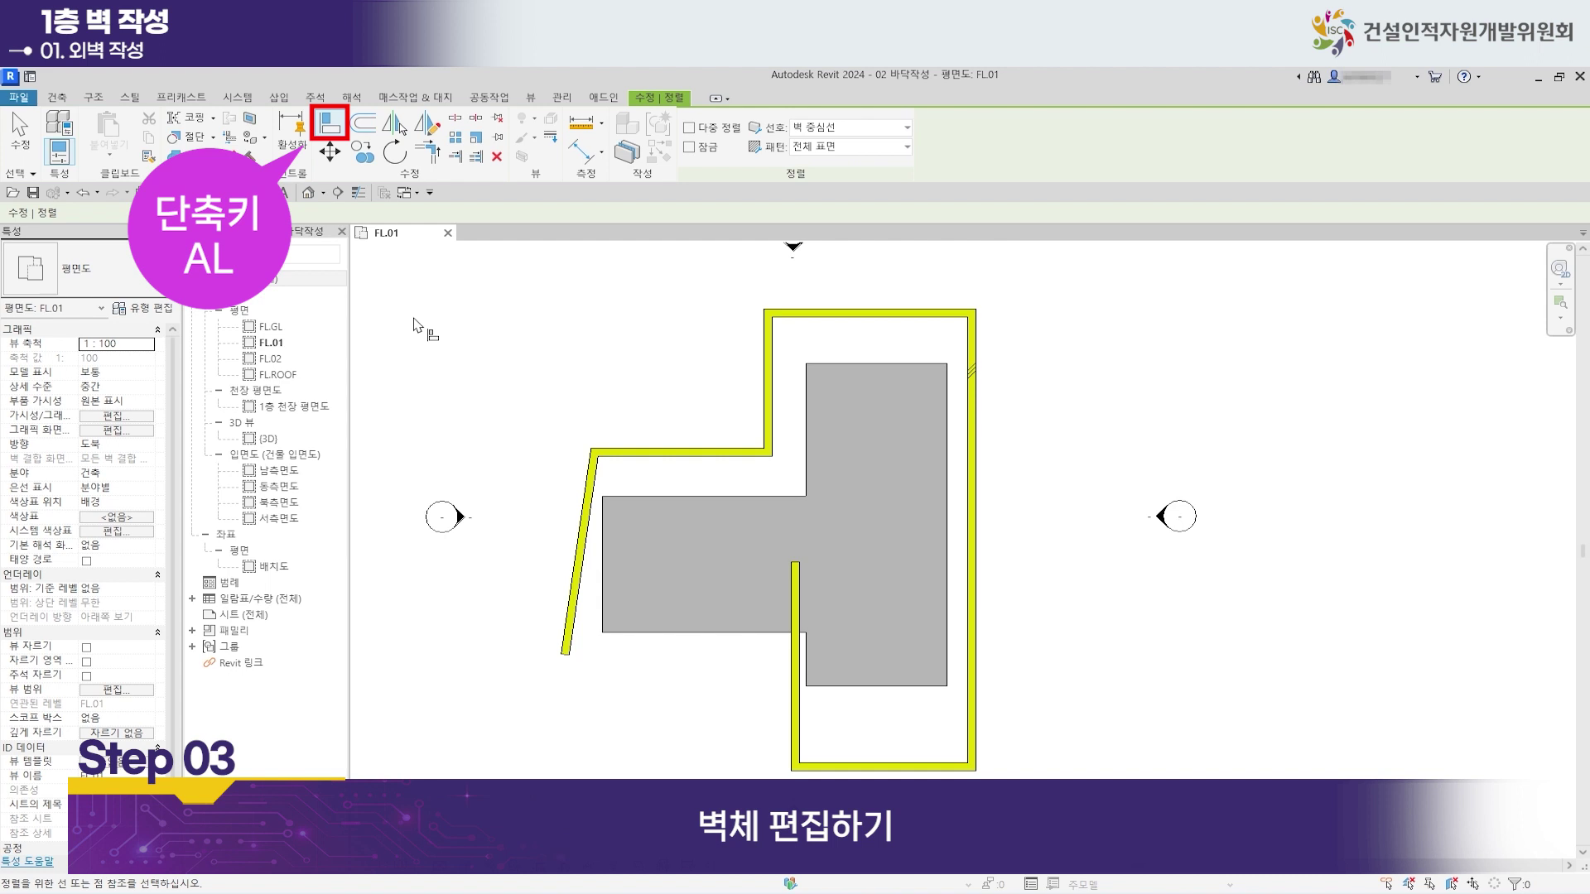
pyautogui.scroll(2, 633, 639)
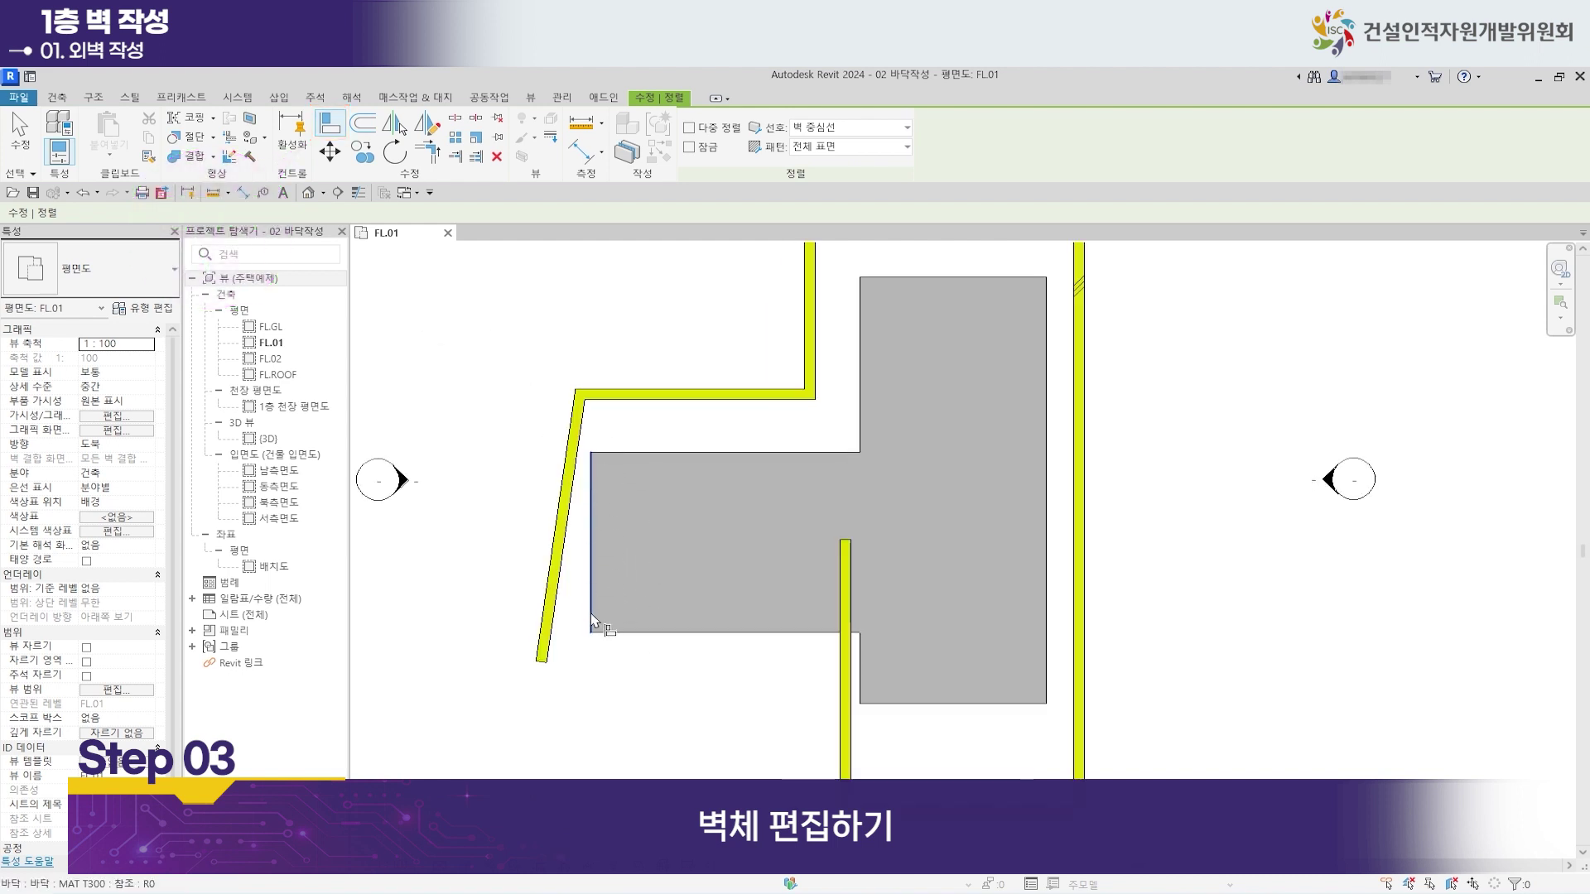
pyautogui.scroll(2, 600, 636)
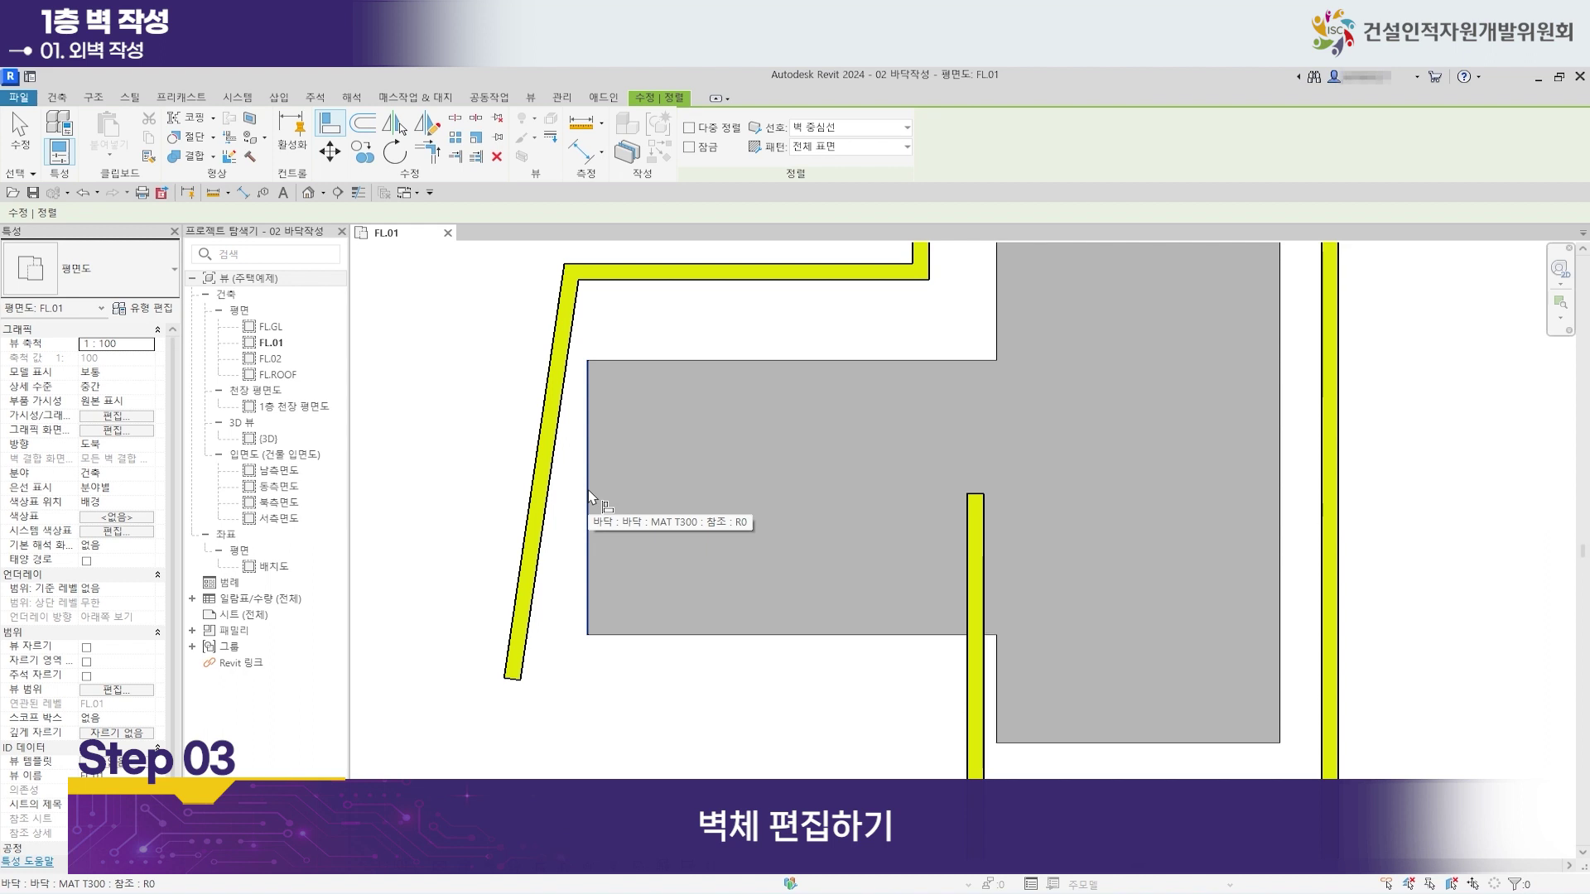
pyautogui.click(589, 495)
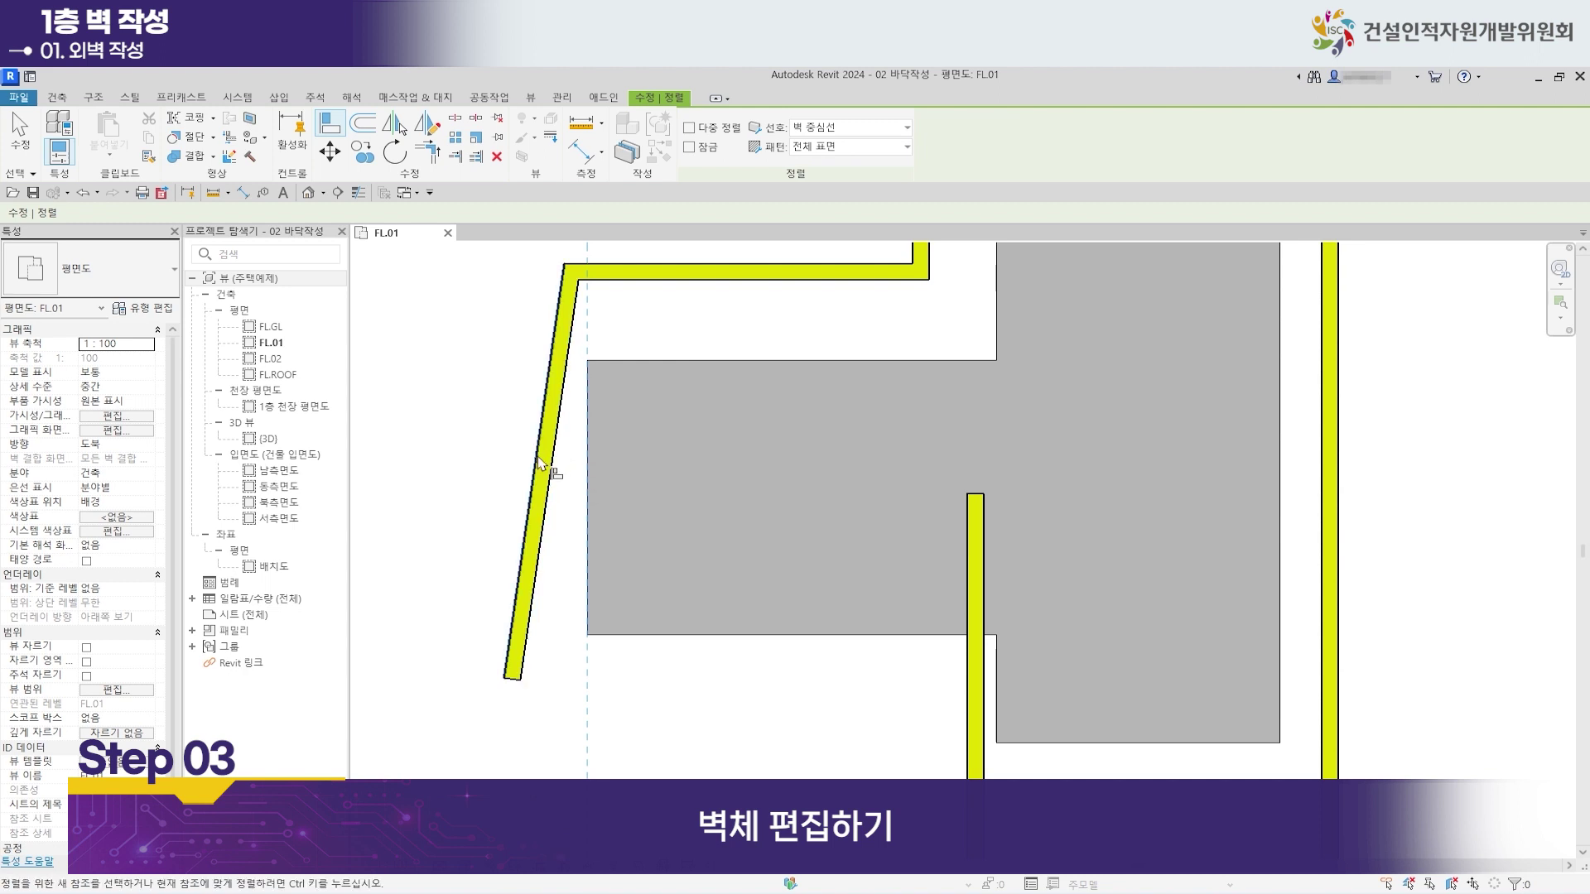
pyautogui.click(540, 464)
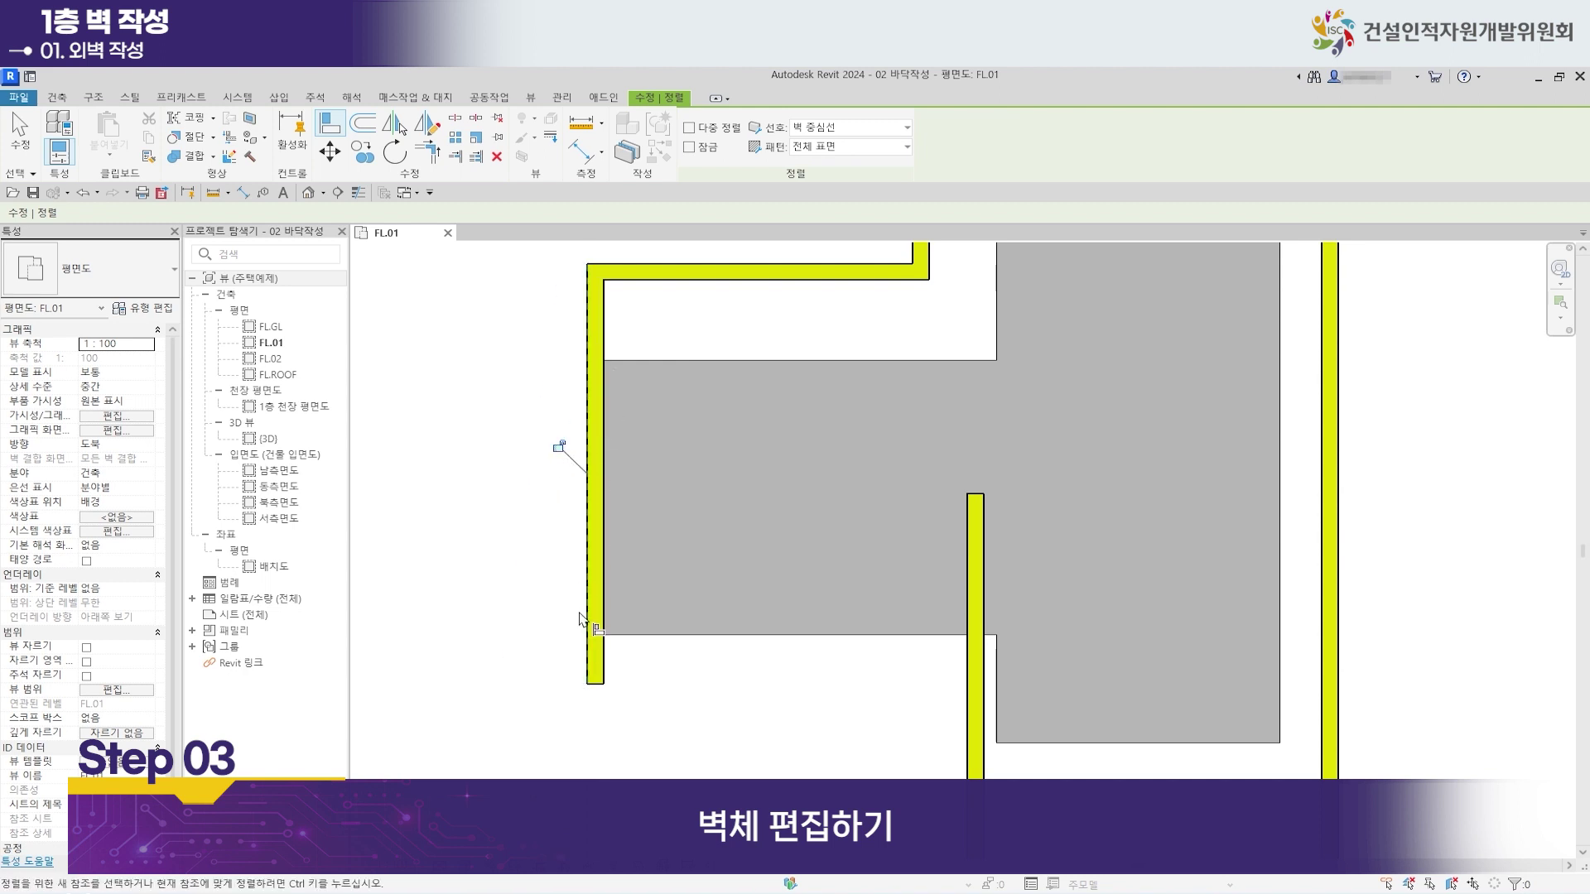
pyautogui.moveTo(934, 348); pyautogui.dragTo(812, 544, button='middle')
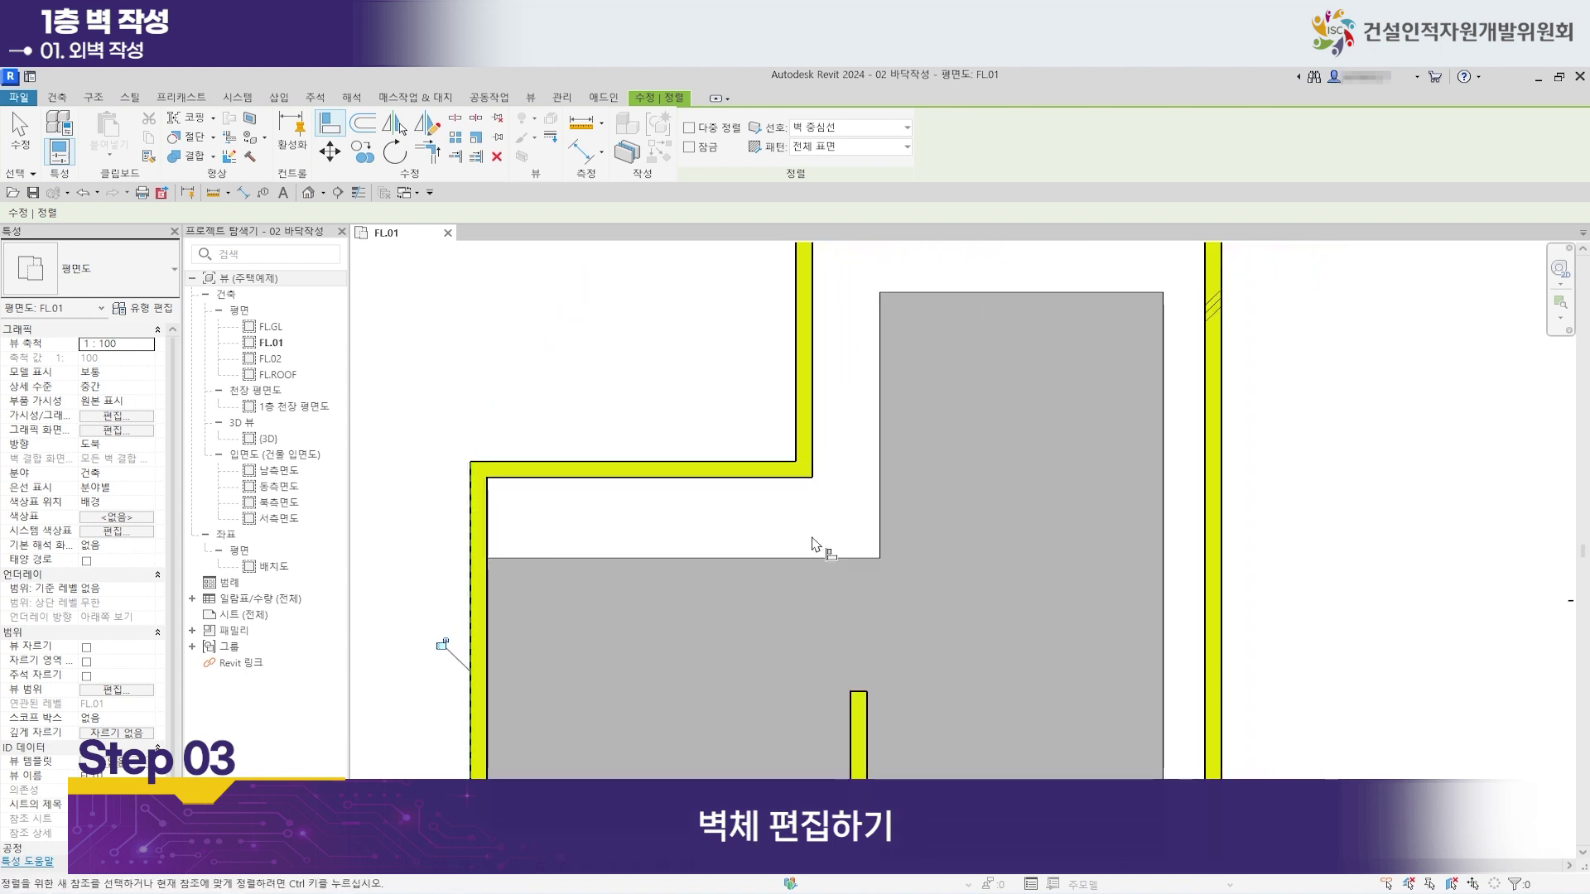
pyautogui.scroll(-4, 812, 544)
pyautogui.scroll(1, 890, 546)
pyautogui.scroll(-1, 889, 546)
pyautogui.scroll(1, 758, 523)
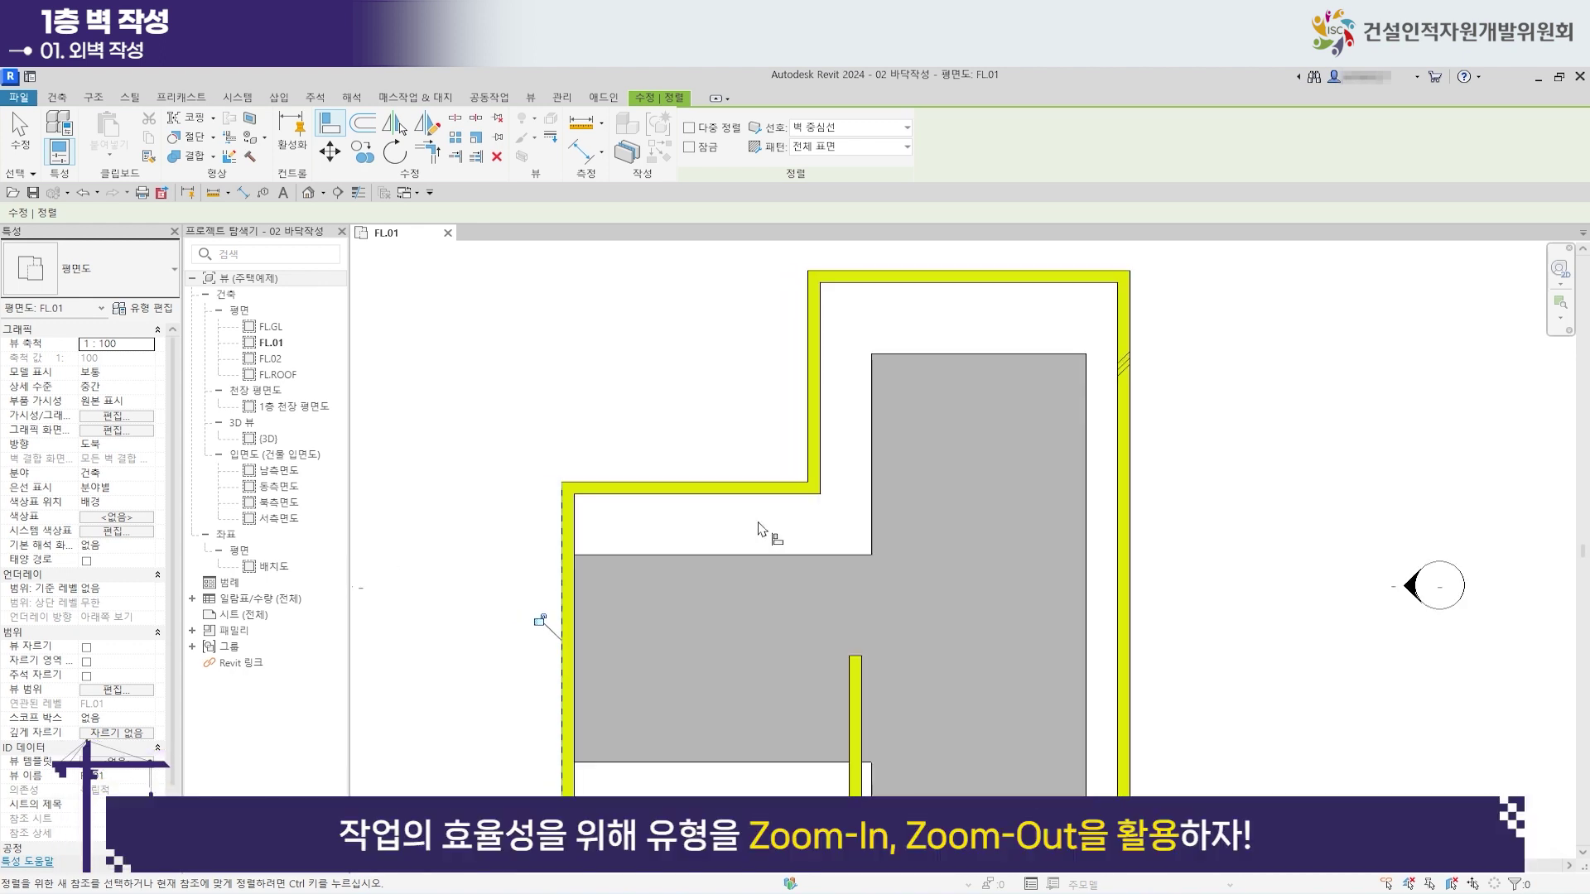
pyautogui.scroll(1, 758, 522)
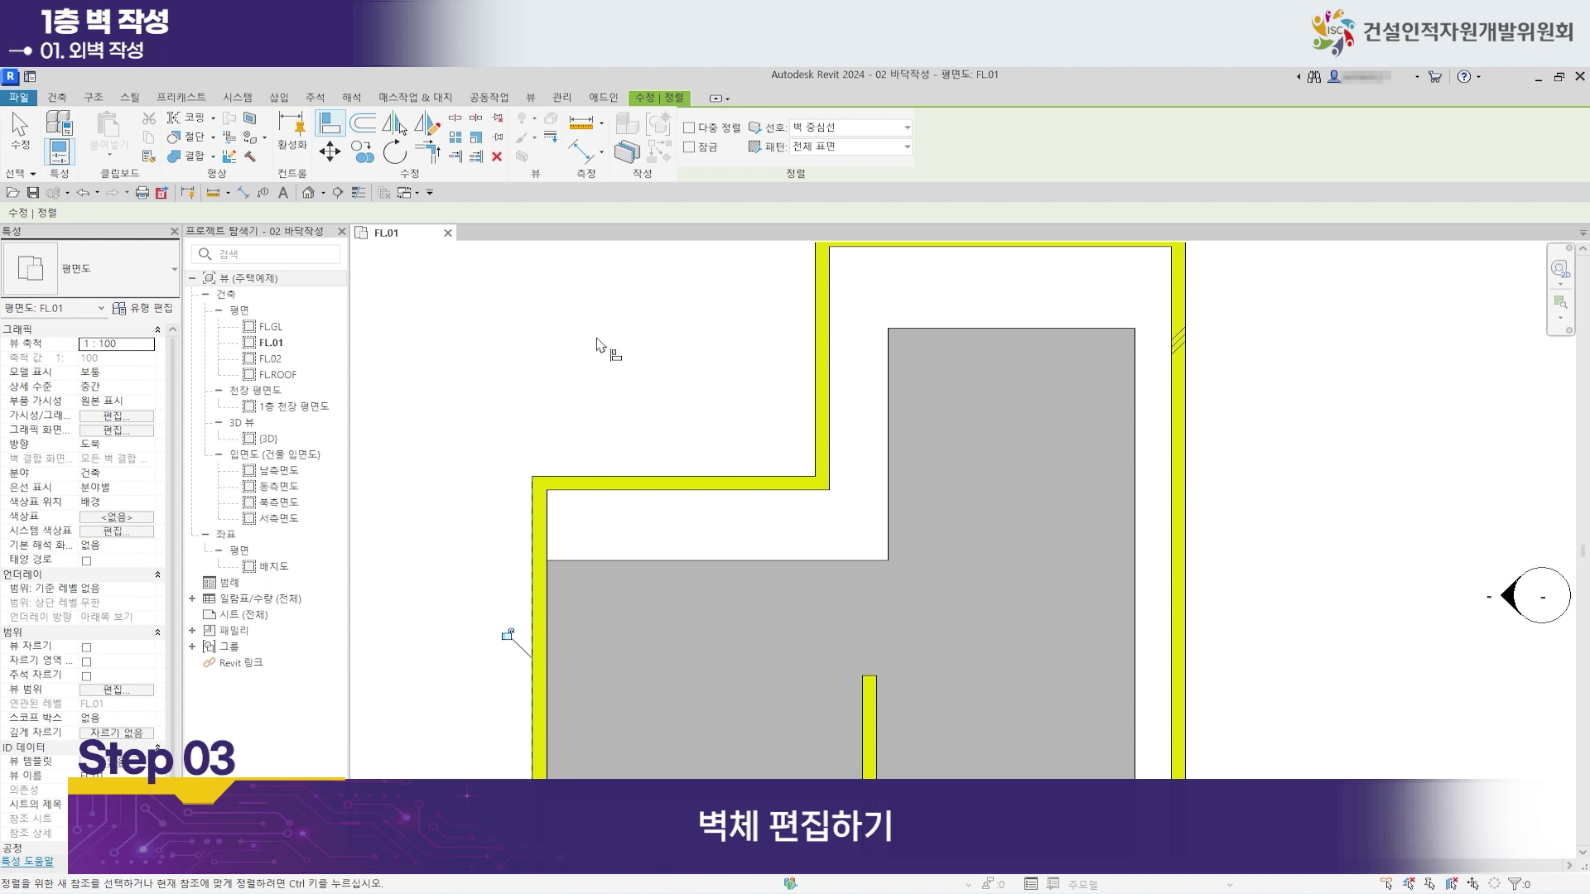
# Align the outer faces of the west wing's north wall and the adjoining north-south wall to the floor slab edges.
pyautogui.click(732, 561)
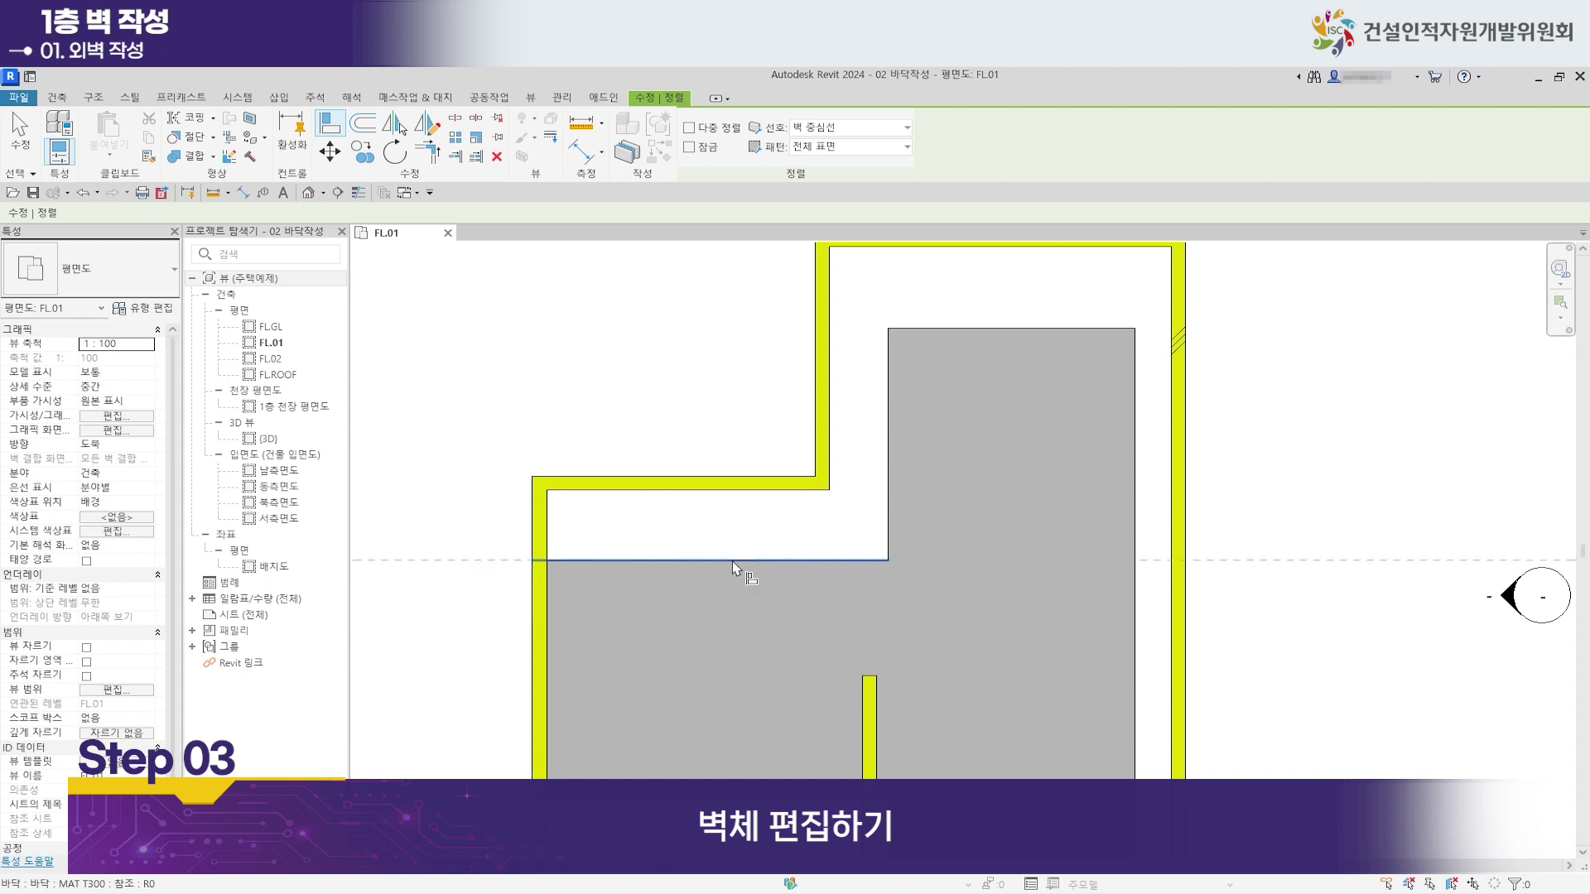
pyautogui.click(766, 479)
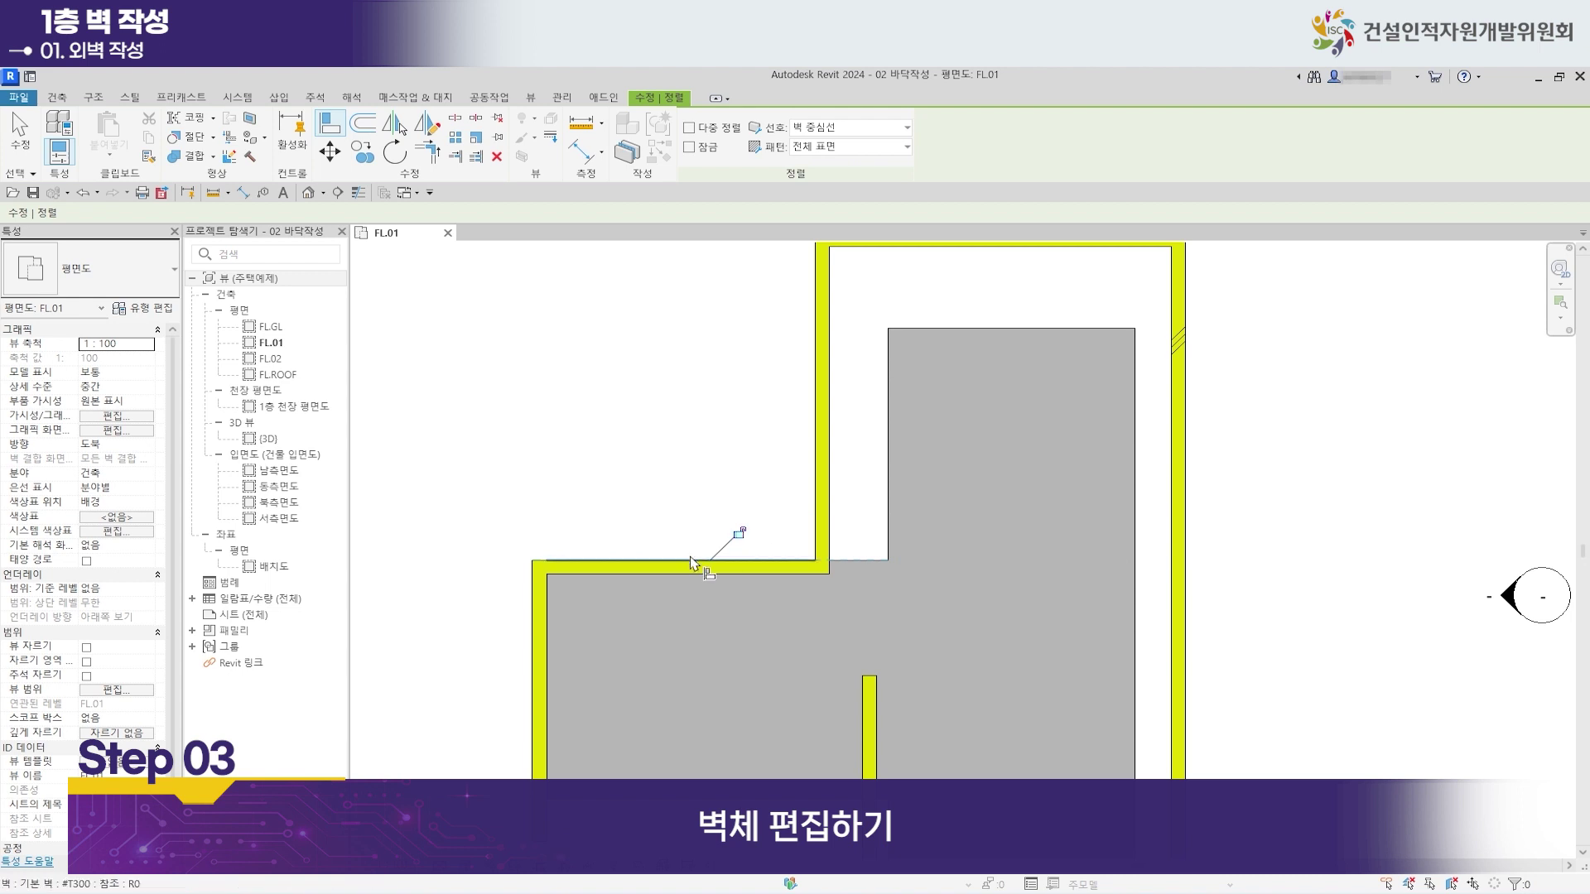
pyautogui.scroll(2, 985, 580)
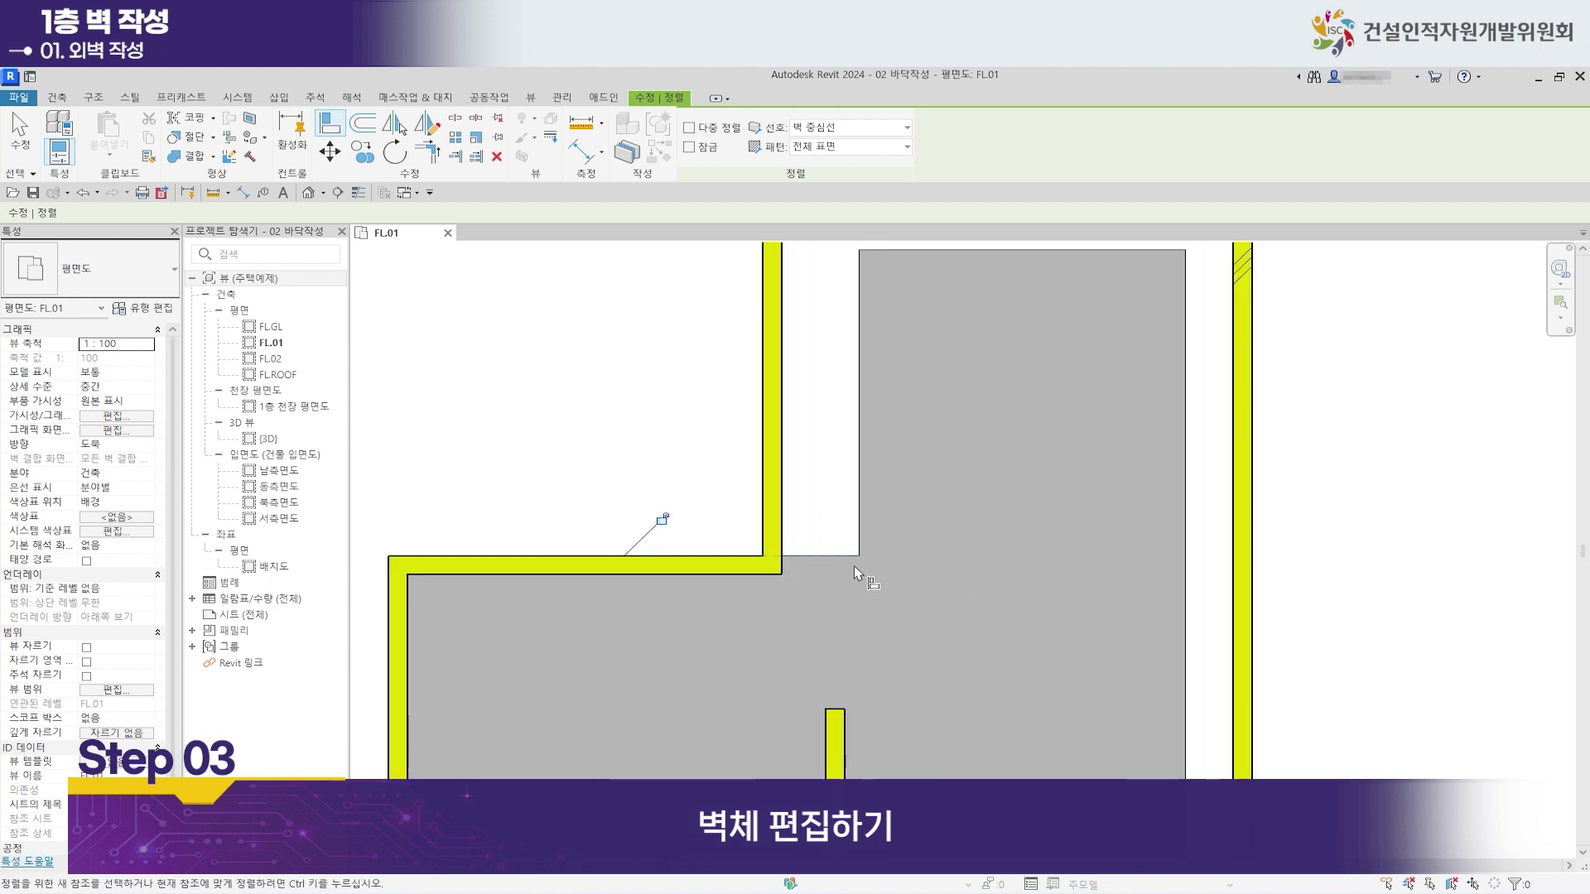
pyautogui.scroll(-2, 854, 571)
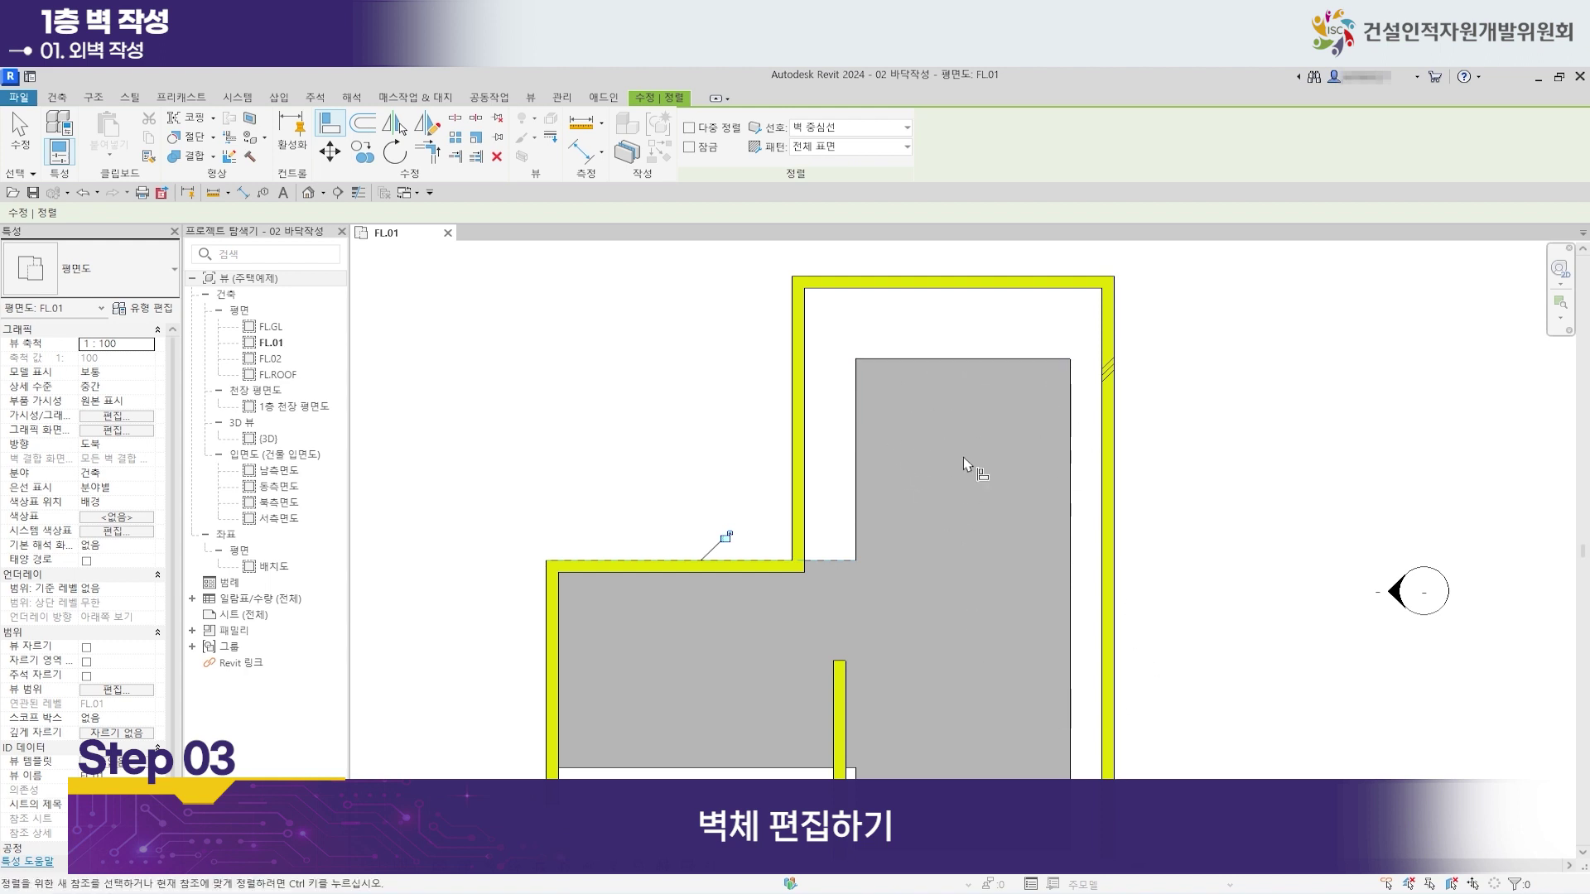
pyautogui.click(858, 480)
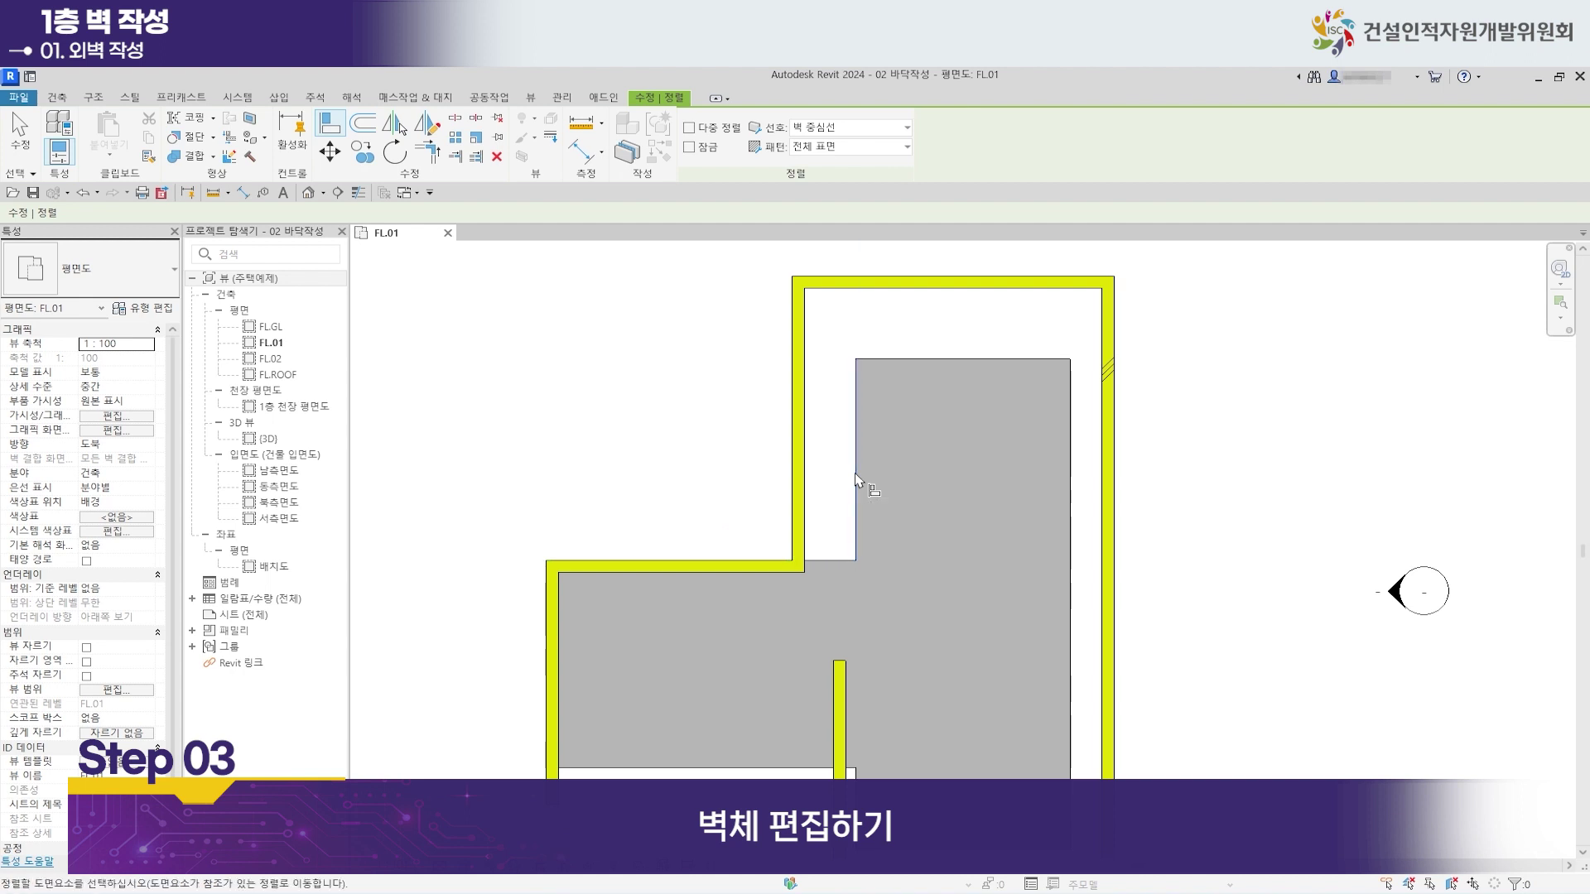
pyautogui.click(796, 453)
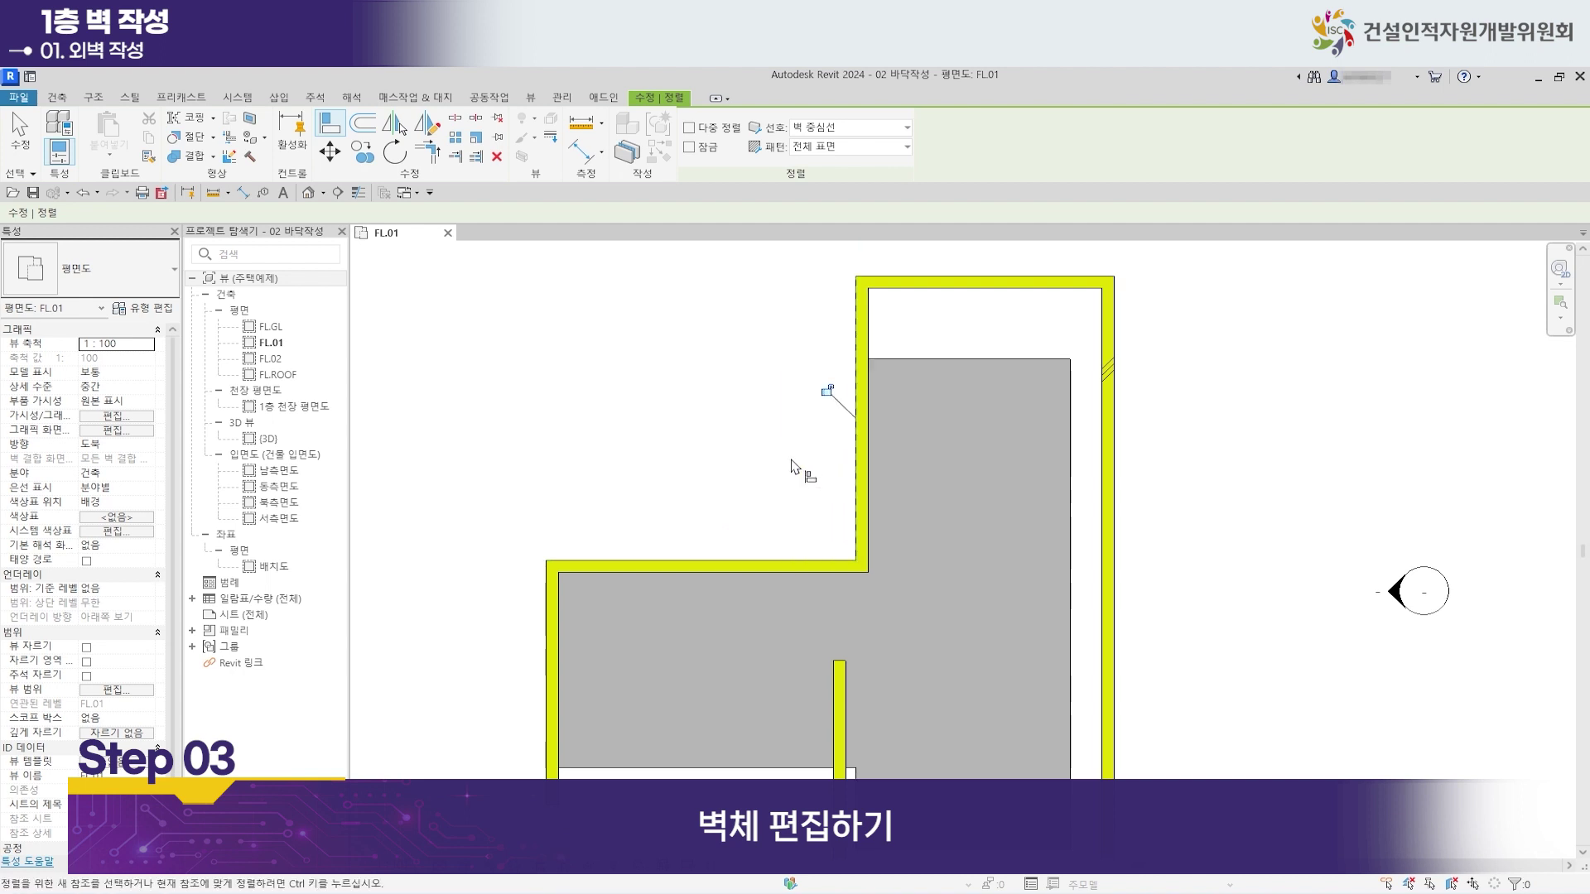
# Align the outer faces of the northernmost wall and the long east wall to the floor slab edges.
pyautogui.click(949, 361)
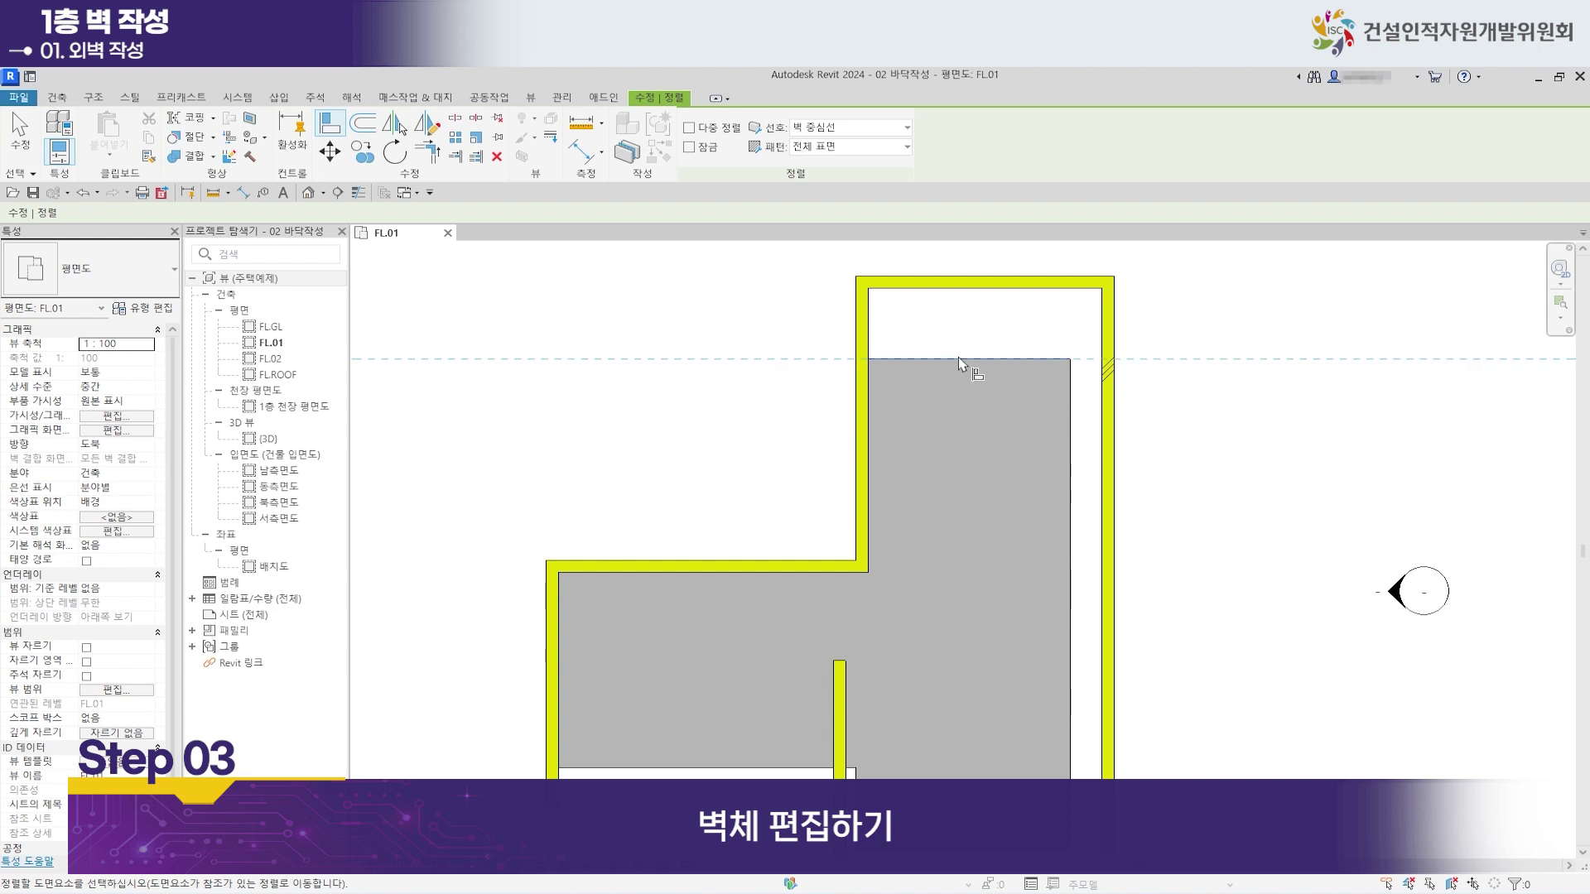
pyautogui.click(1010, 282)
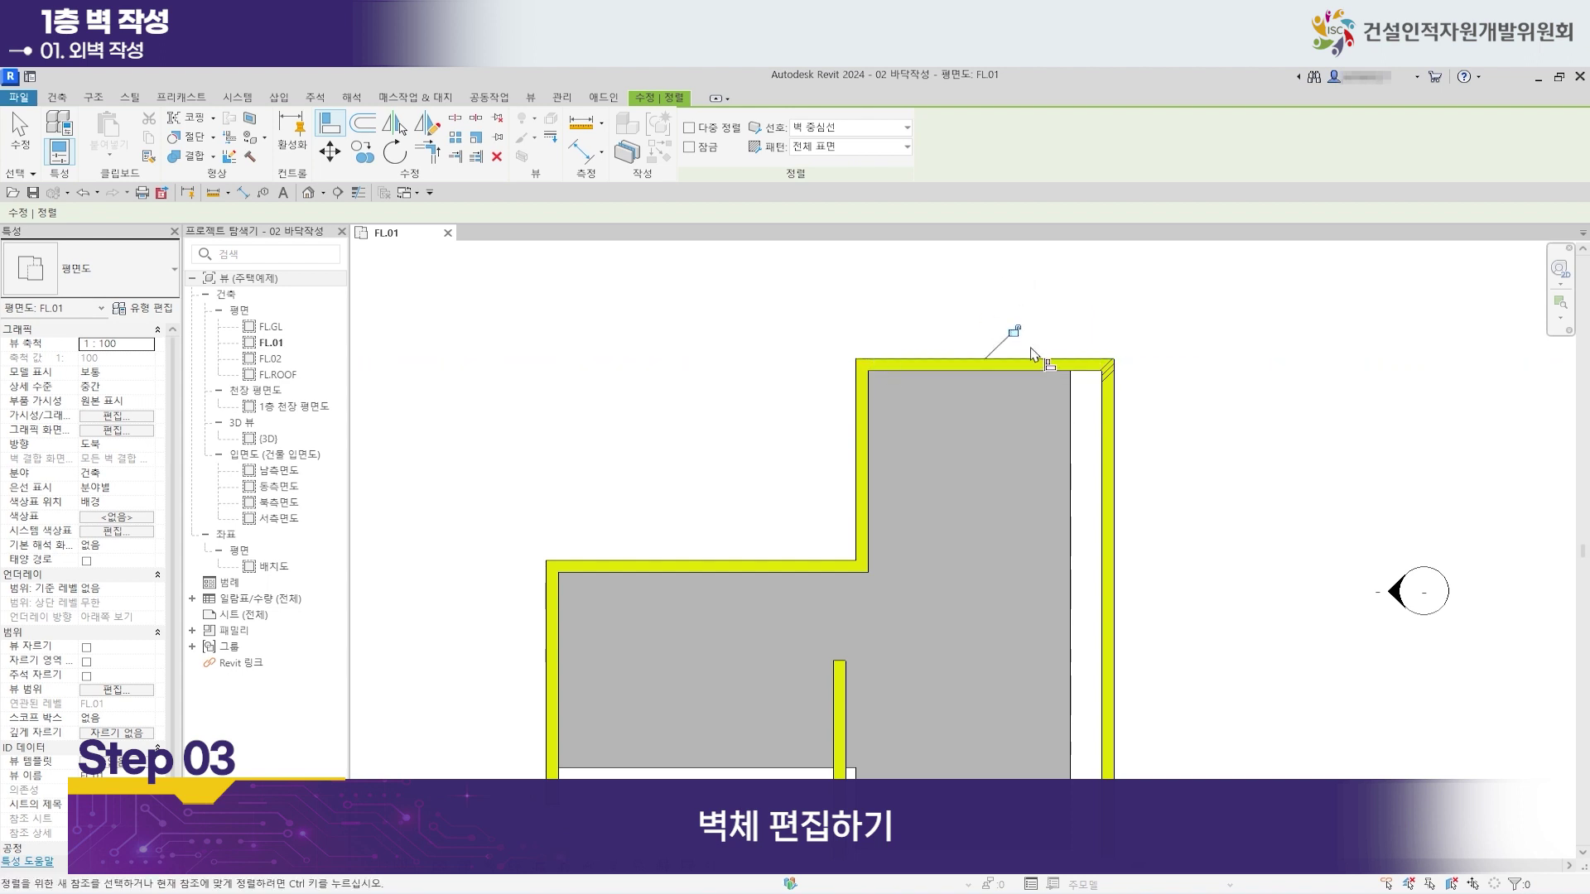
pyautogui.scroll(-2, 1050, 540)
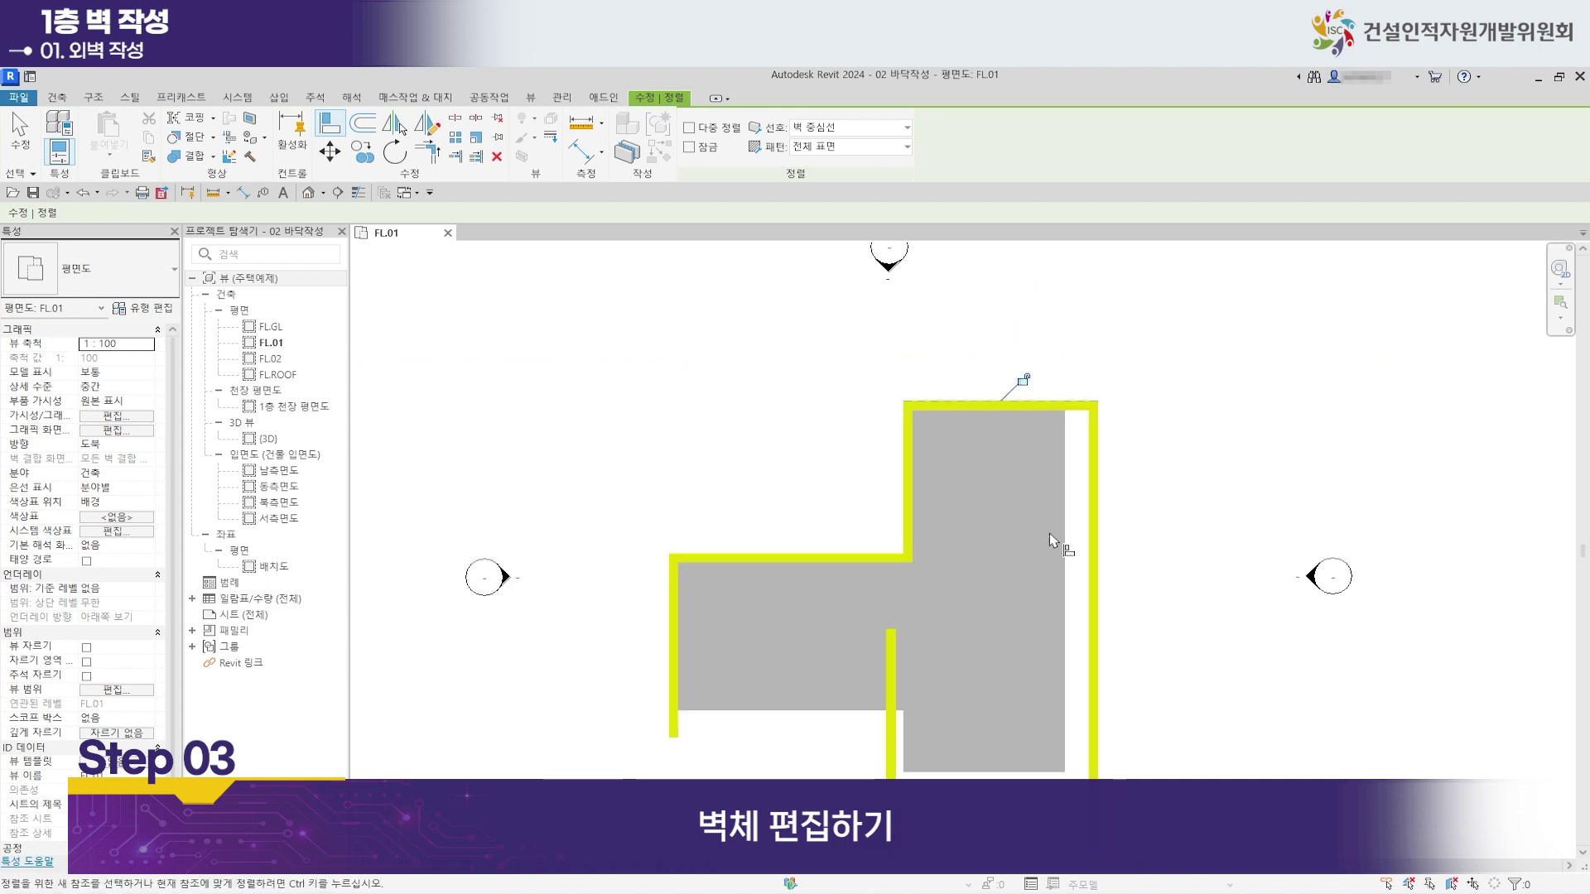
pyautogui.click(1065, 600)
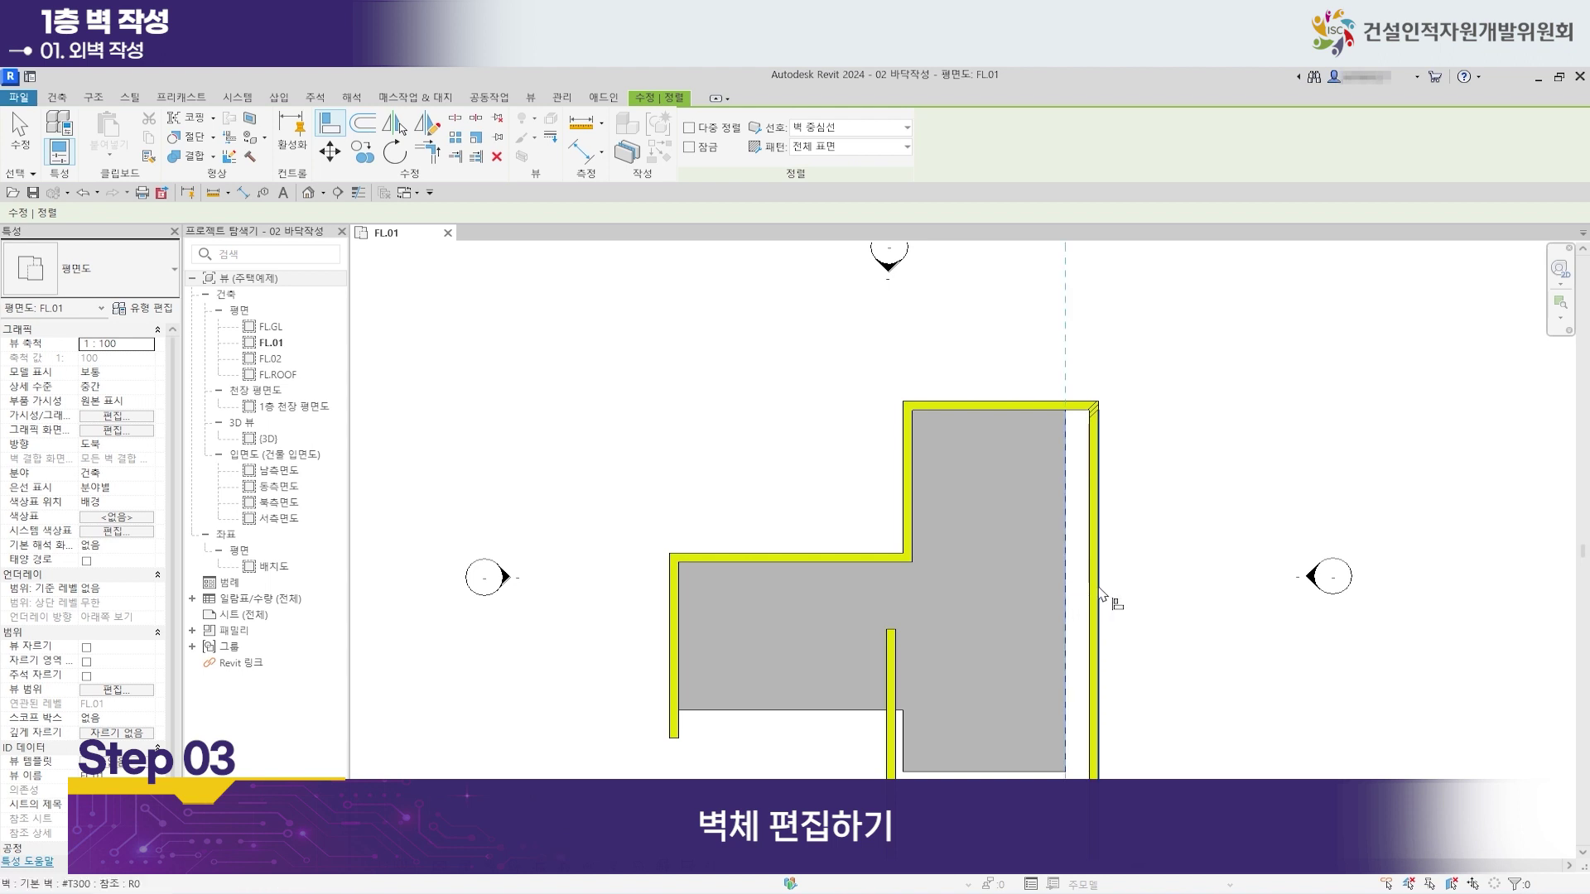
pyautogui.click(1102, 595)
# Align the outer faces of the south wall and the short wall on the south part's west side to the slab edges.
pyautogui.moveTo(1011, 685); pyautogui.dragTo(922, 472, button='middle')
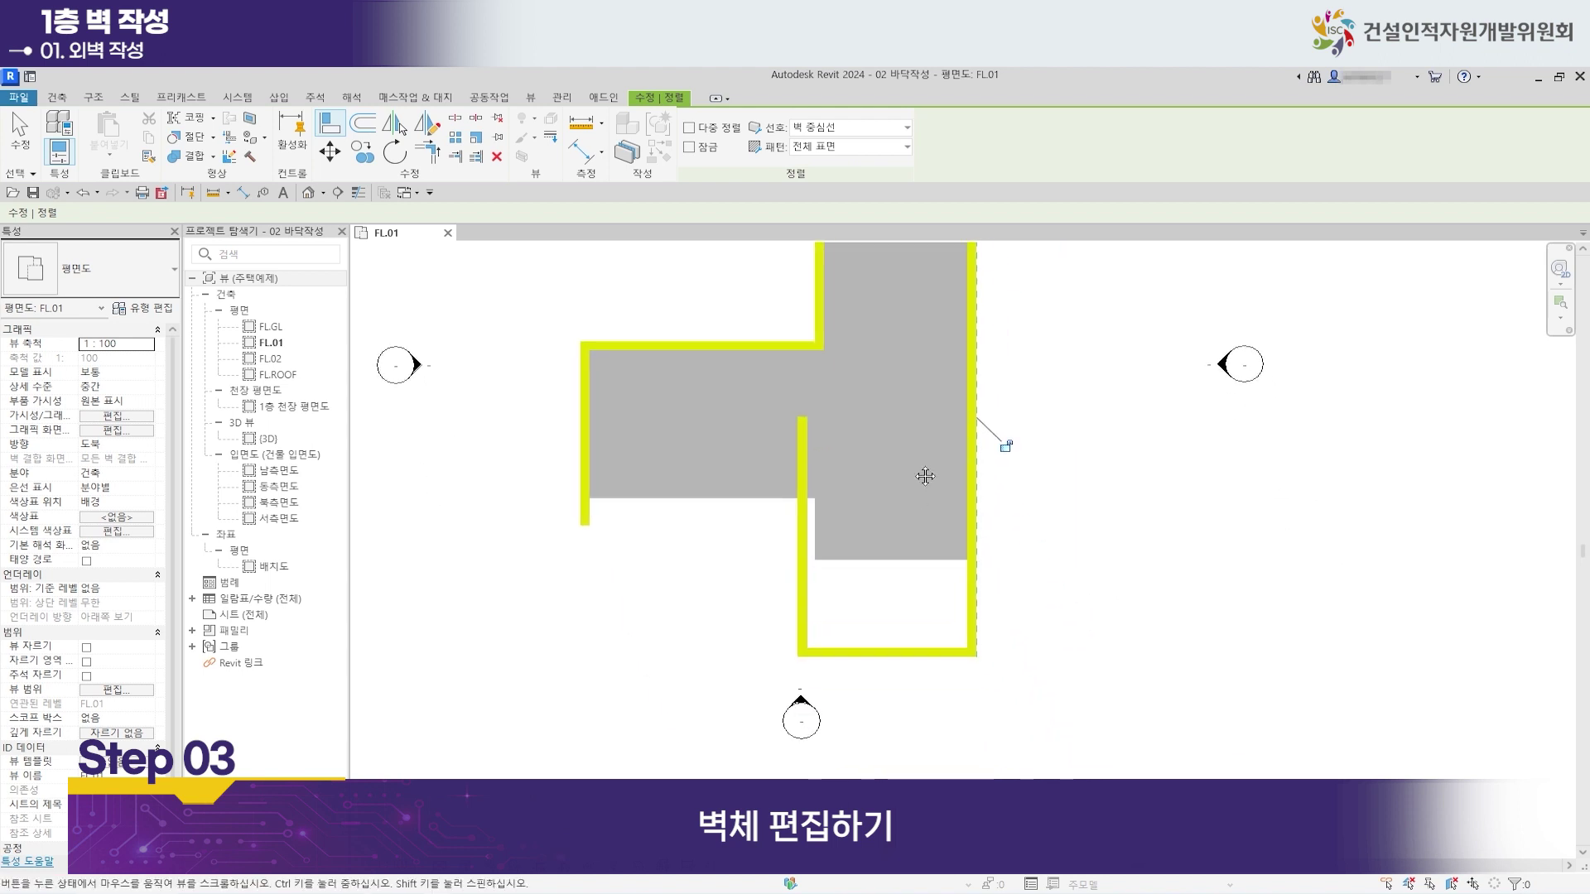
pyautogui.click(902, 561)
pyautogui.click(919, 656)
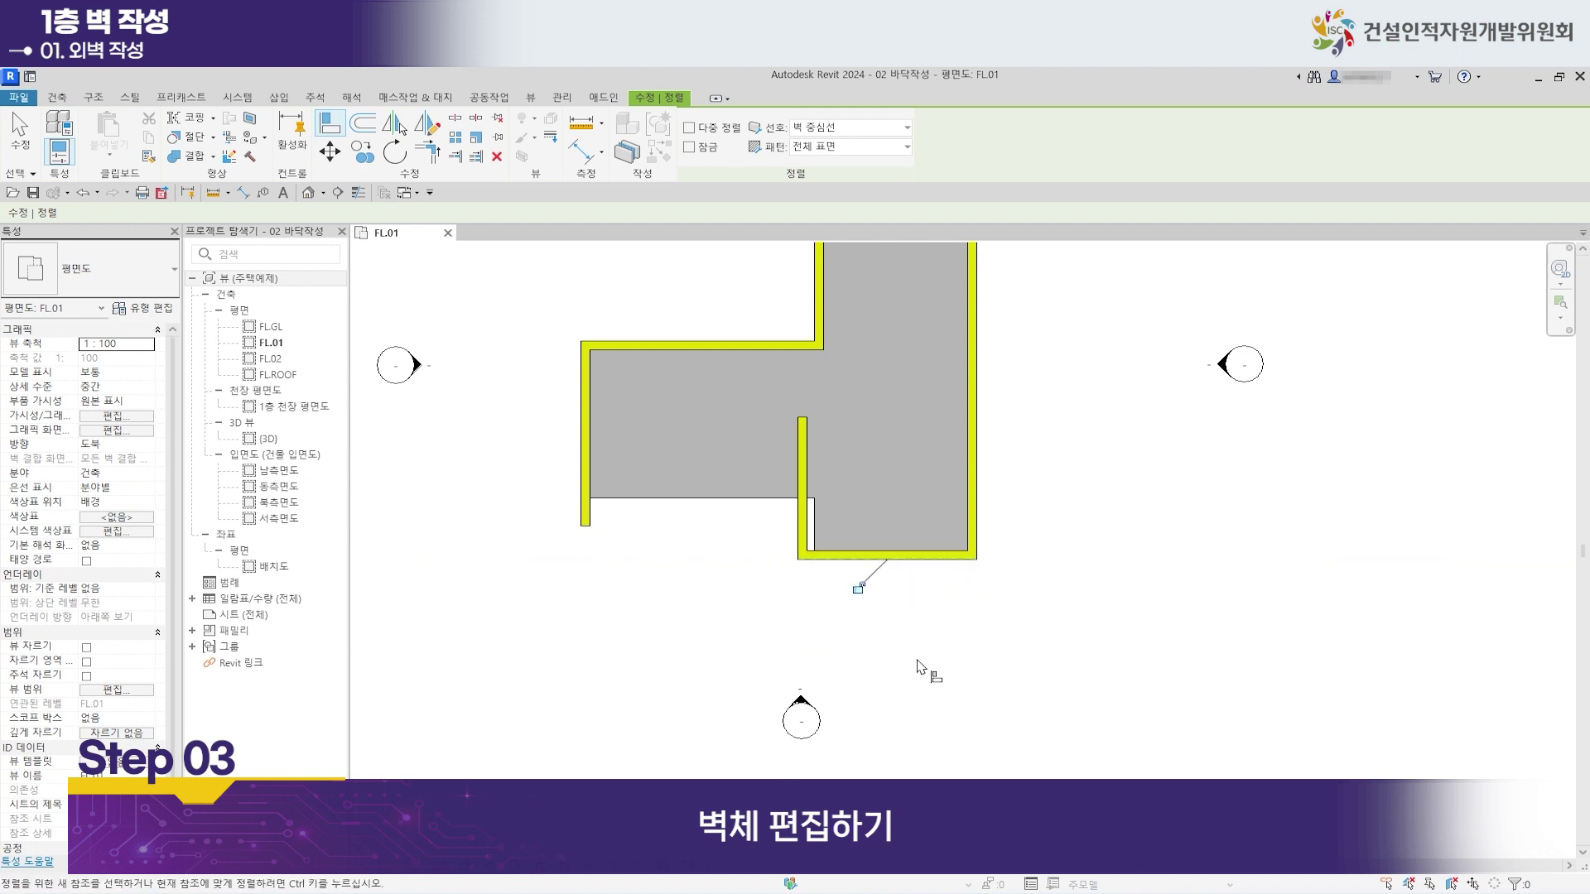
pyautogui.scroll(2, 852, 511)
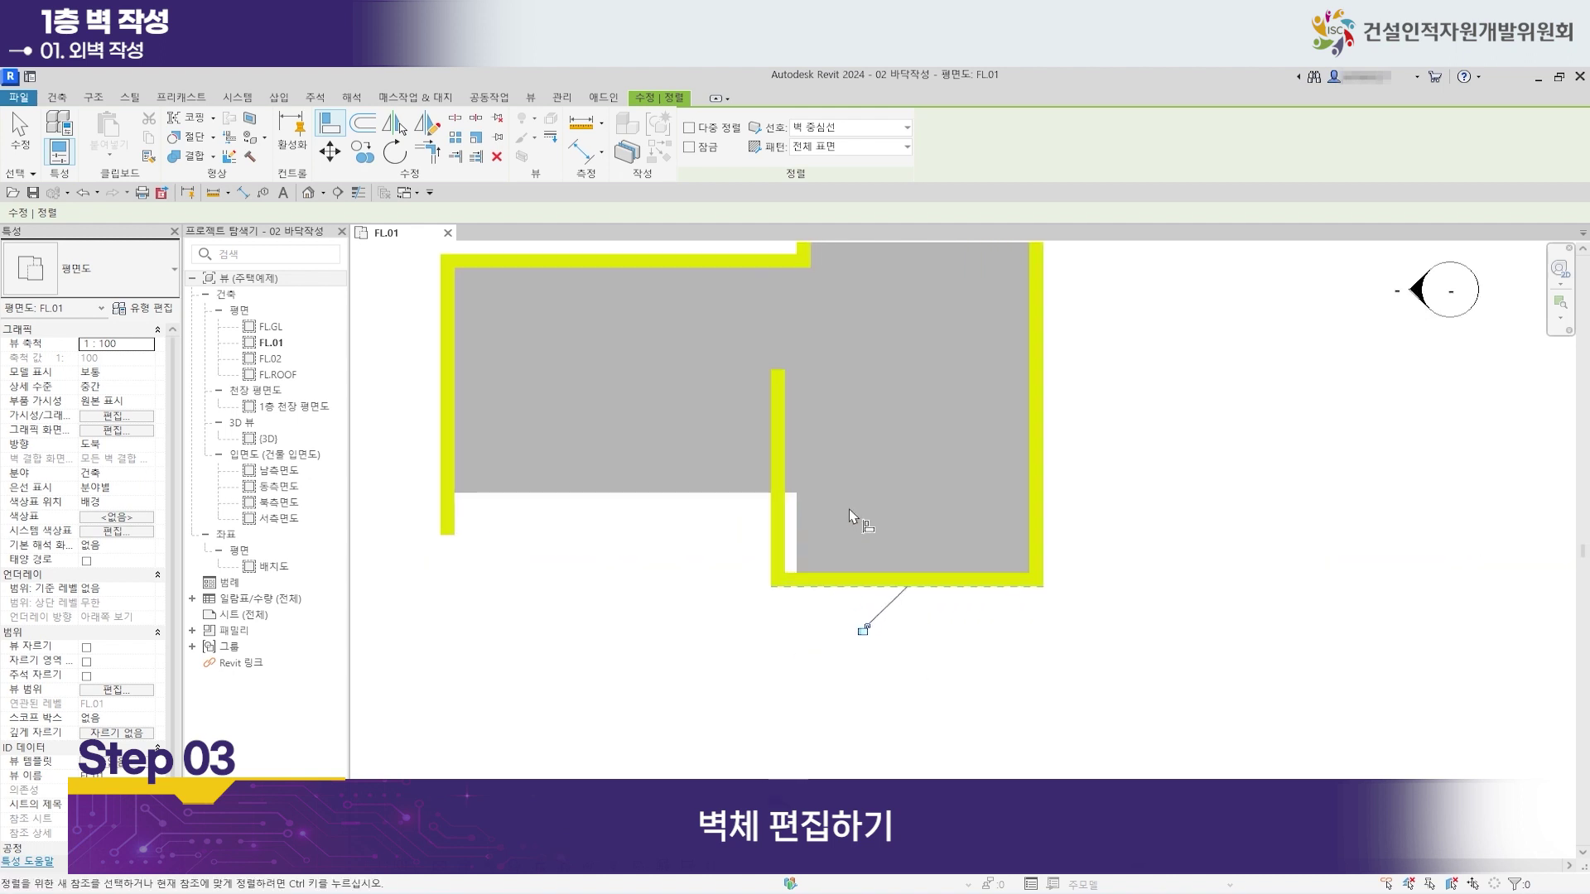
pyautogui.click(798, 547)
pyautogui.click(773, 547)
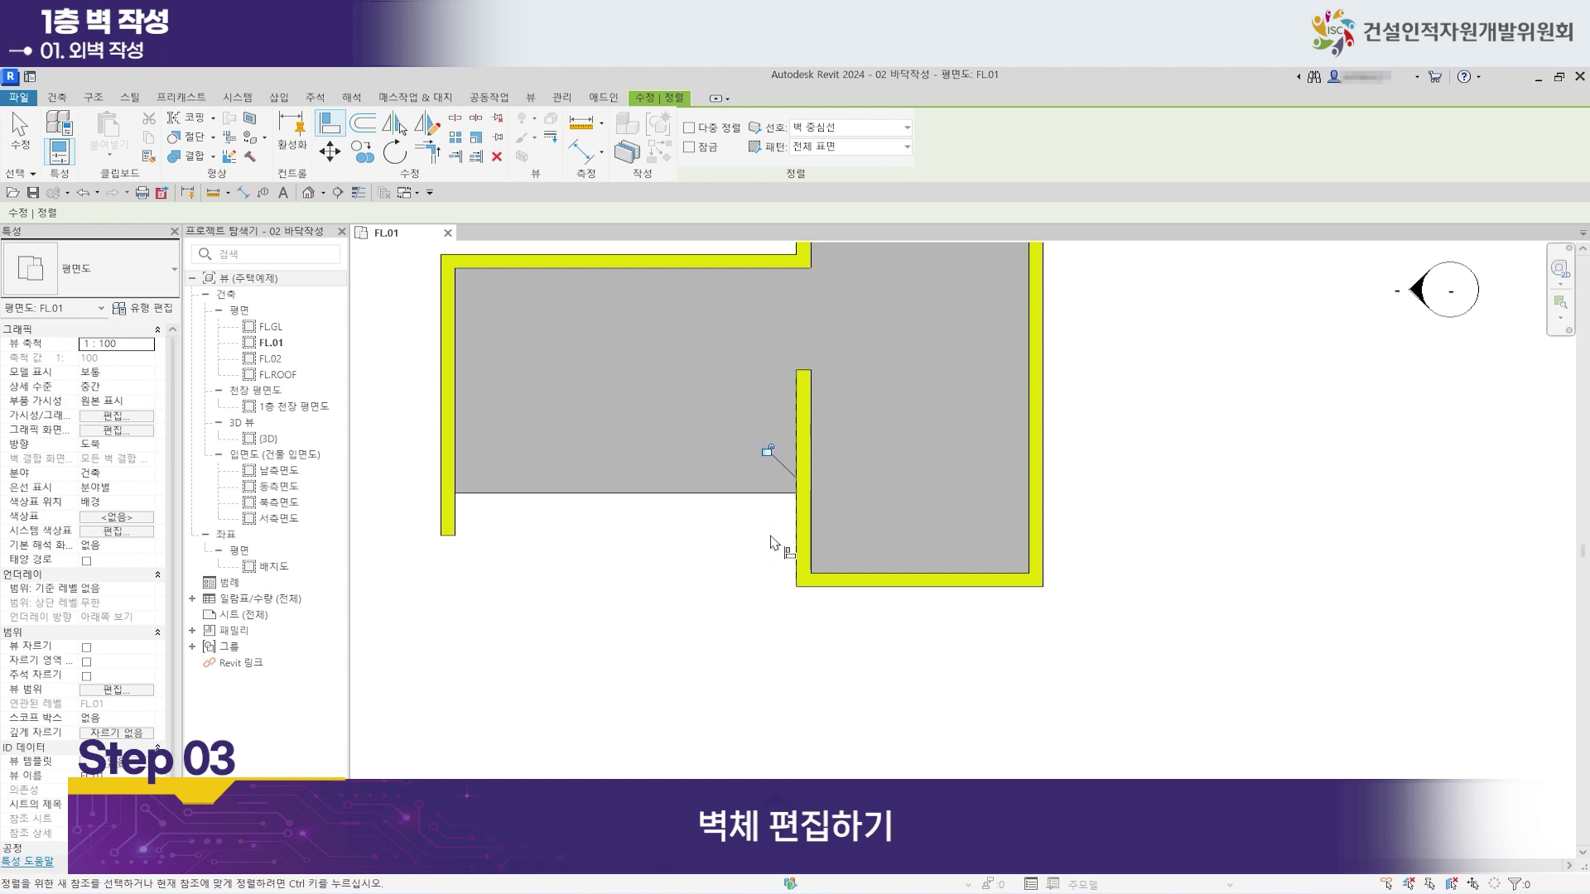
# Extend the free north end of the inner wall by aligning it with the inner face of the west wing's north wall.
pyautogui.moveTo(718, 560); pyautogui.dragTo(709, 705, button='middle')
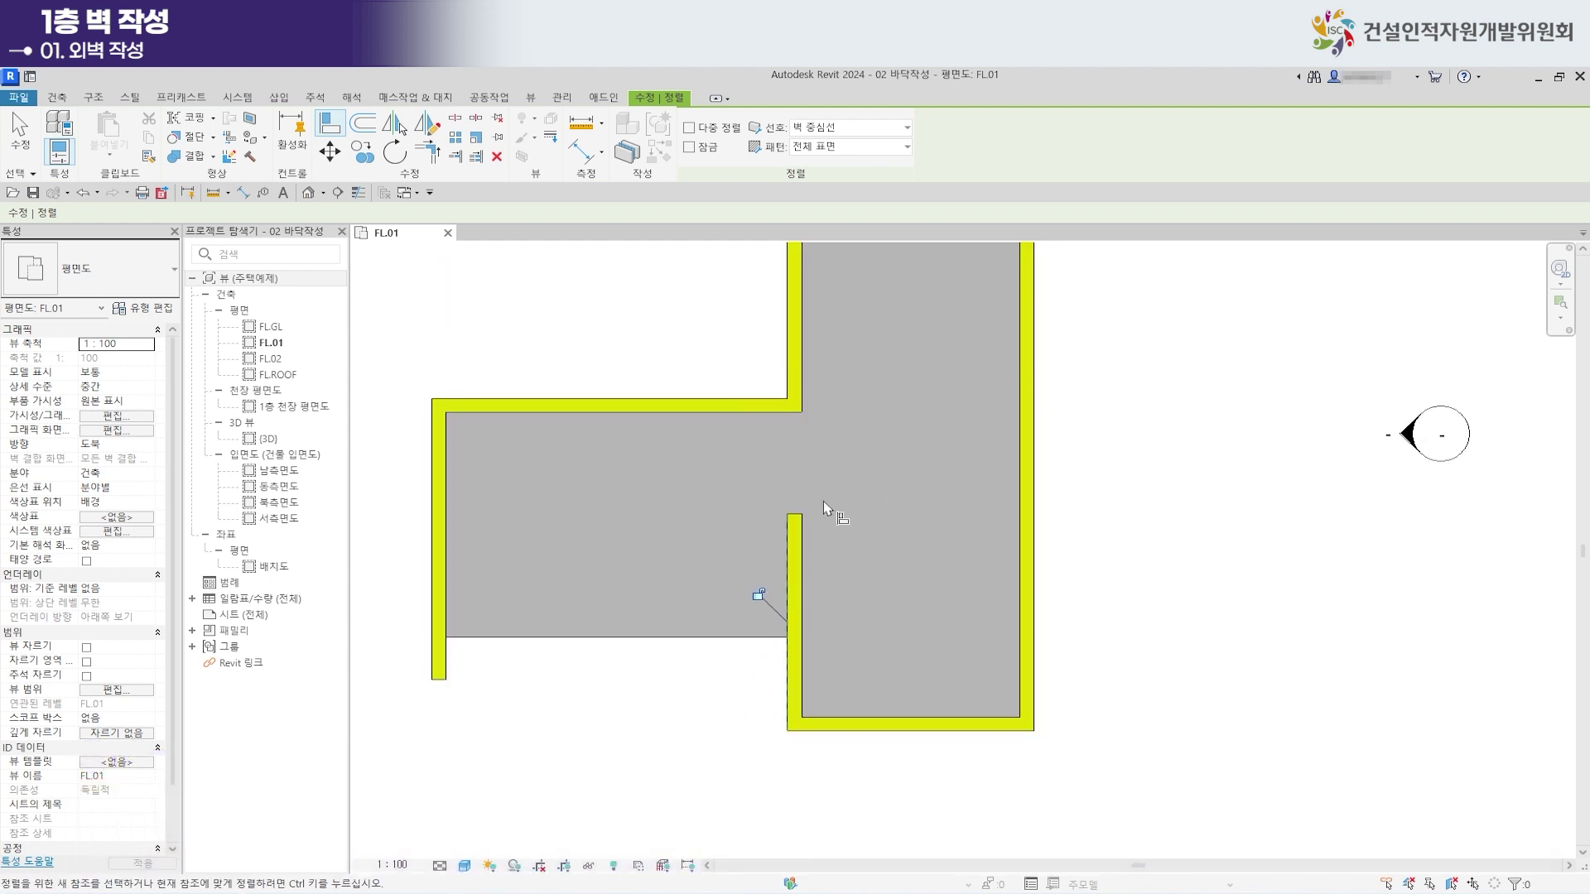
pyautogui.click(793, 427)
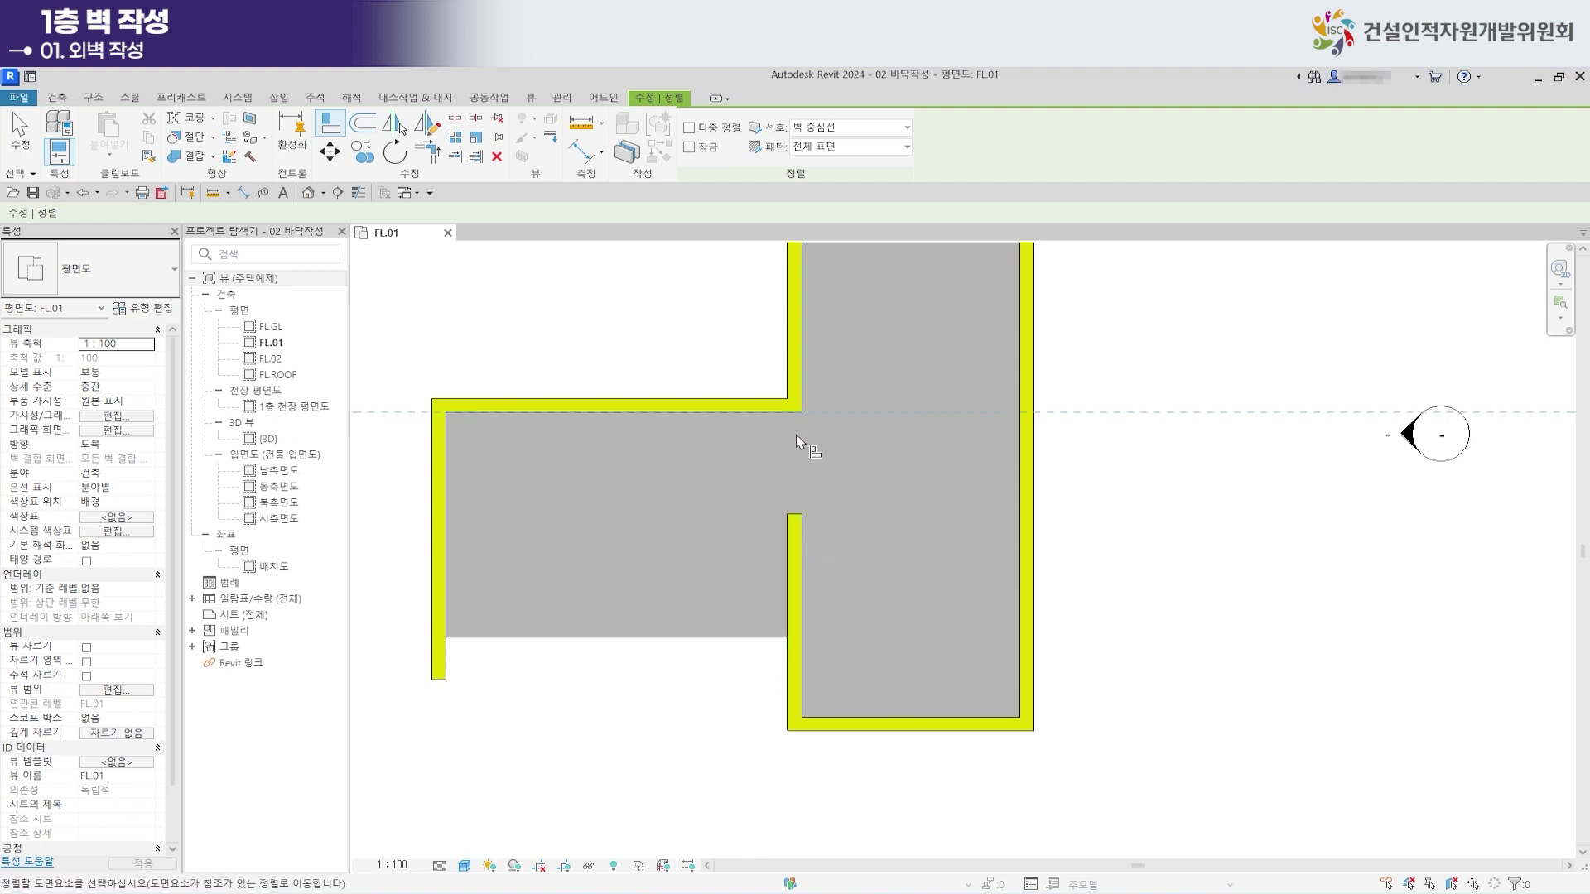
pyautogui.click(795, 522)
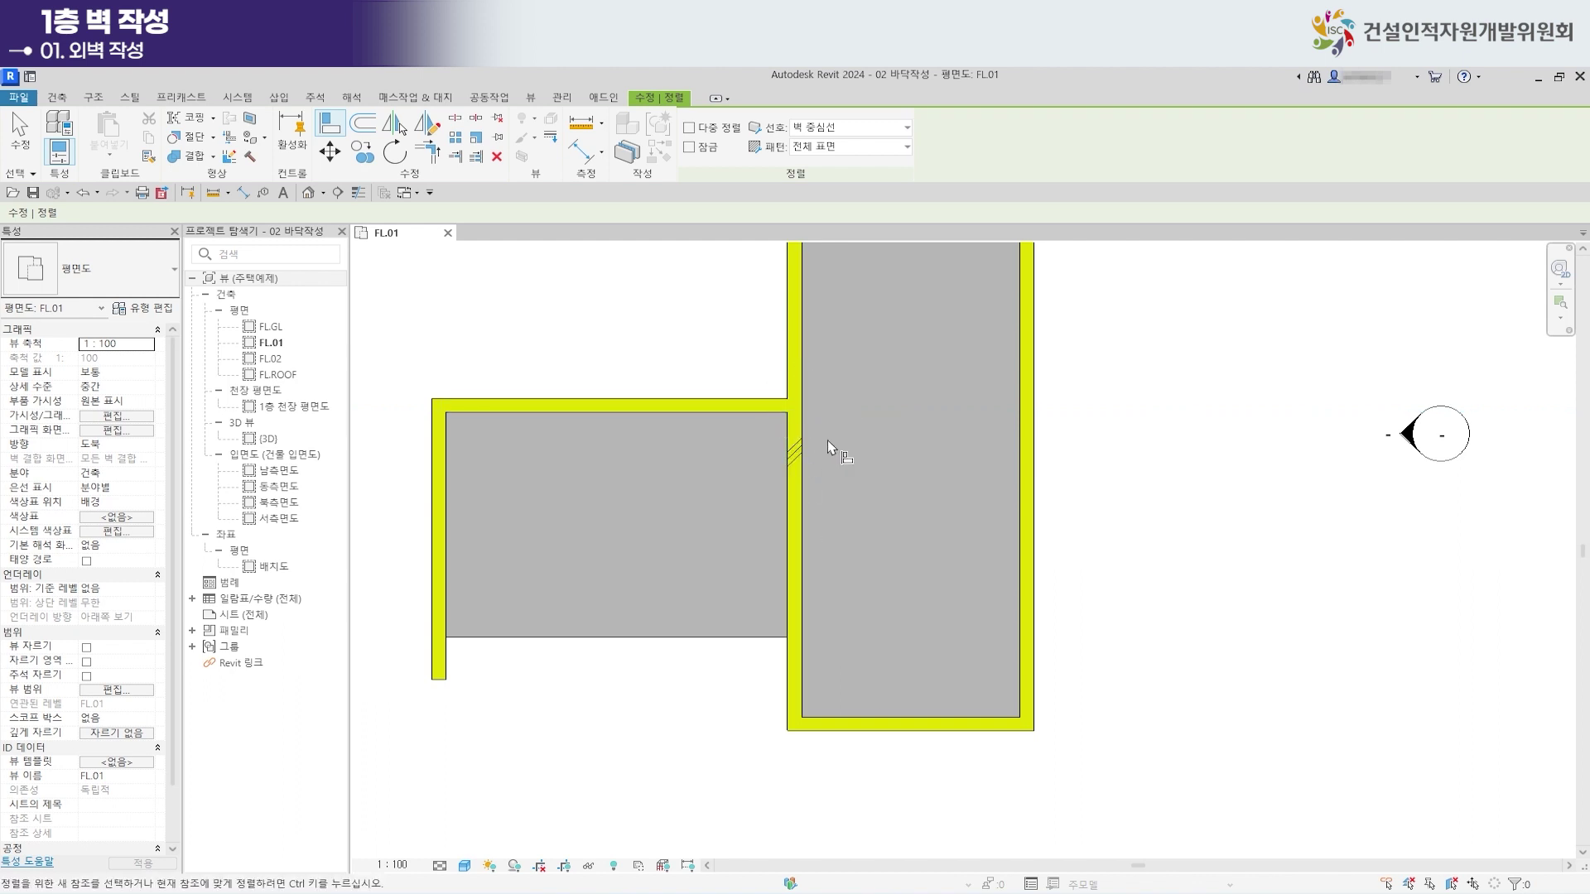
pyautogui.scroll(3, 808, 418)
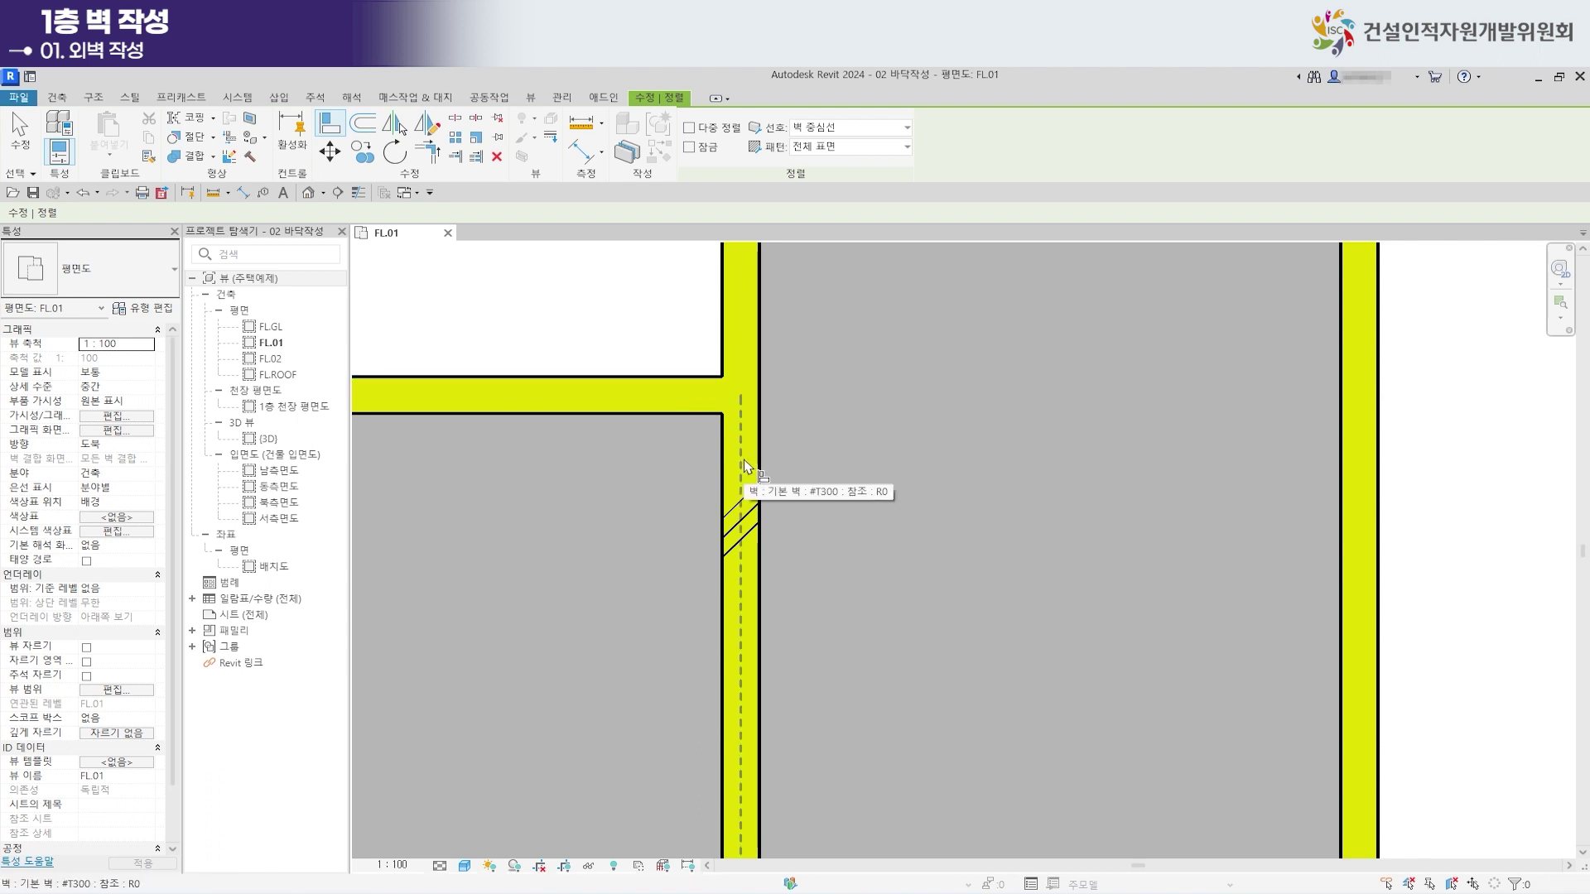
pyautogui.scroll(-3, 745, 464)
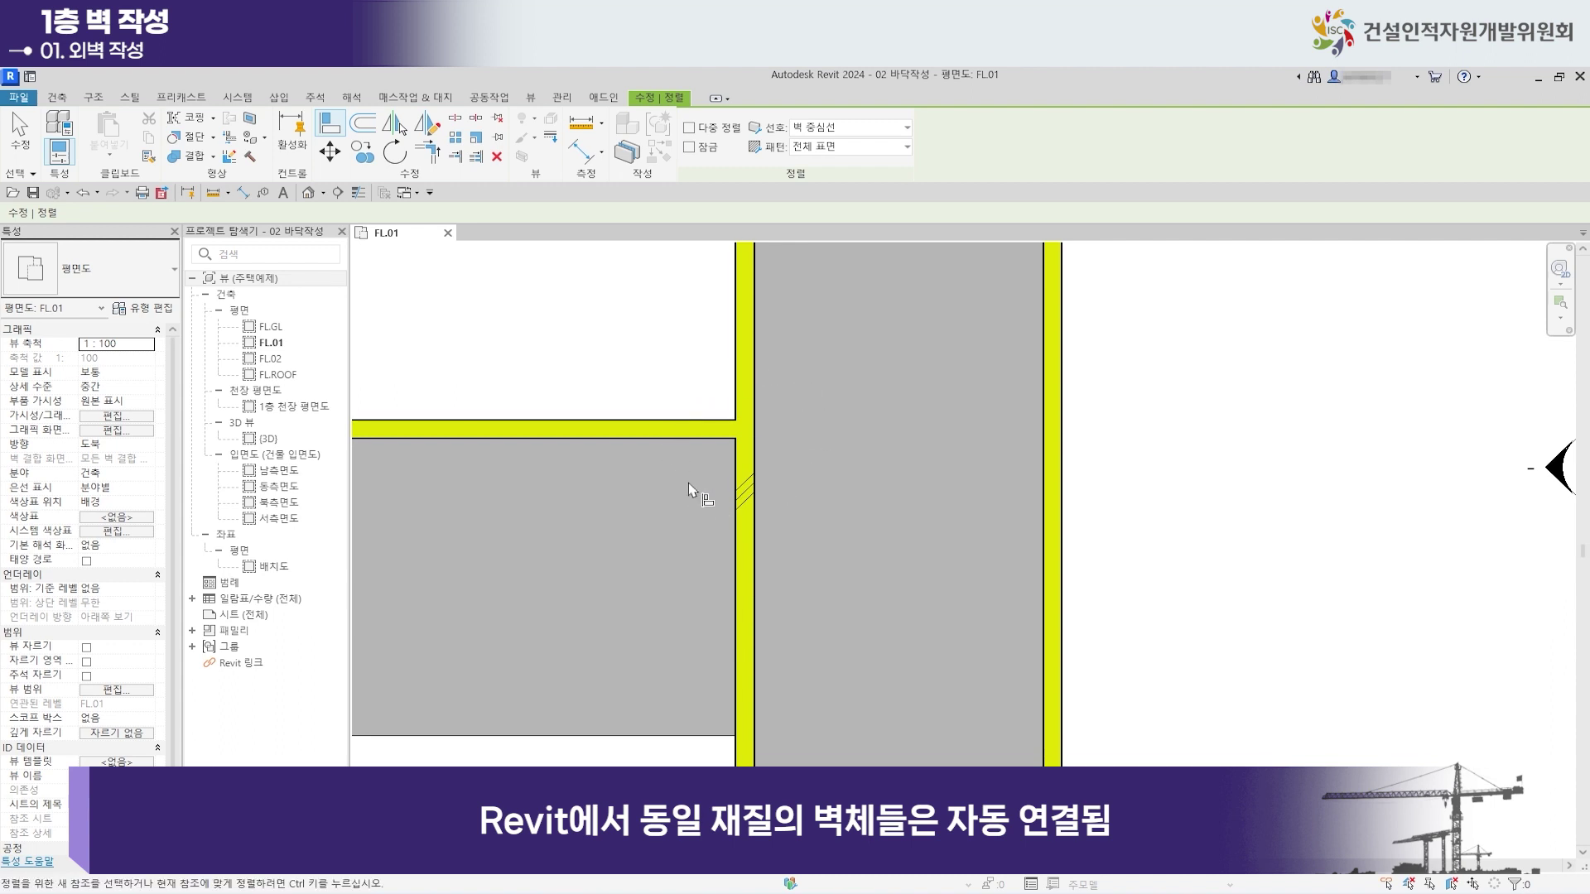
pyautogui.scroll(-2, 729, 438)
# Trim the west wall's free south end by aligning it with the south edge of the west wing's slab.
pyautogui.moveTo(653, 508); pyautogui.dragTo(837, 479, button='middle')
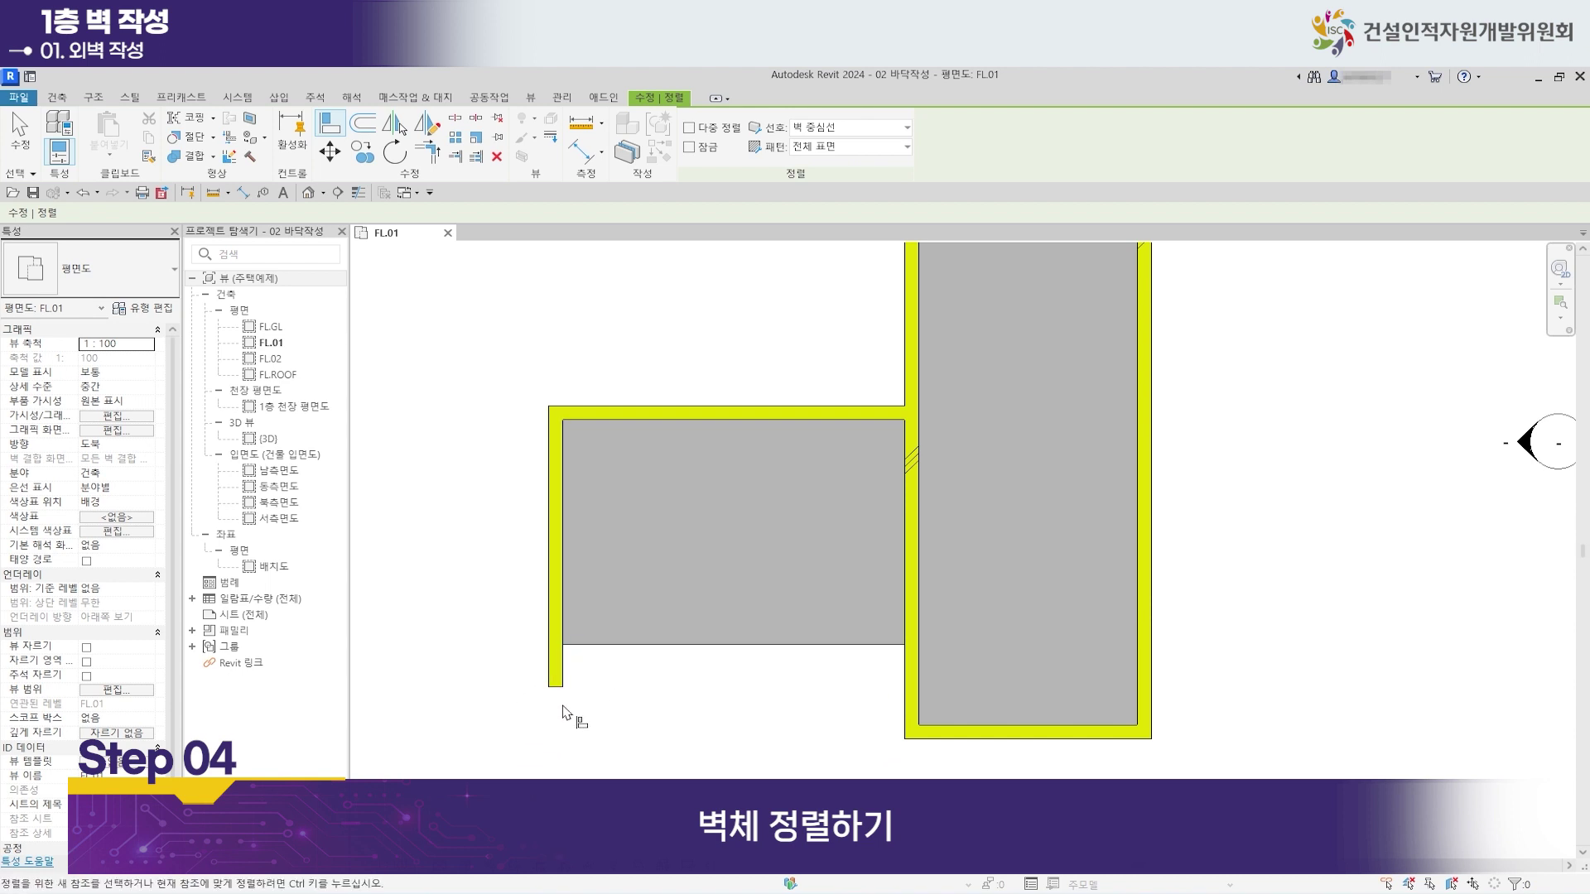
pyautogui.click(576, 646)
pyautogui.click(554, 689)
pyautogui.scroll(-2, 732, 700)
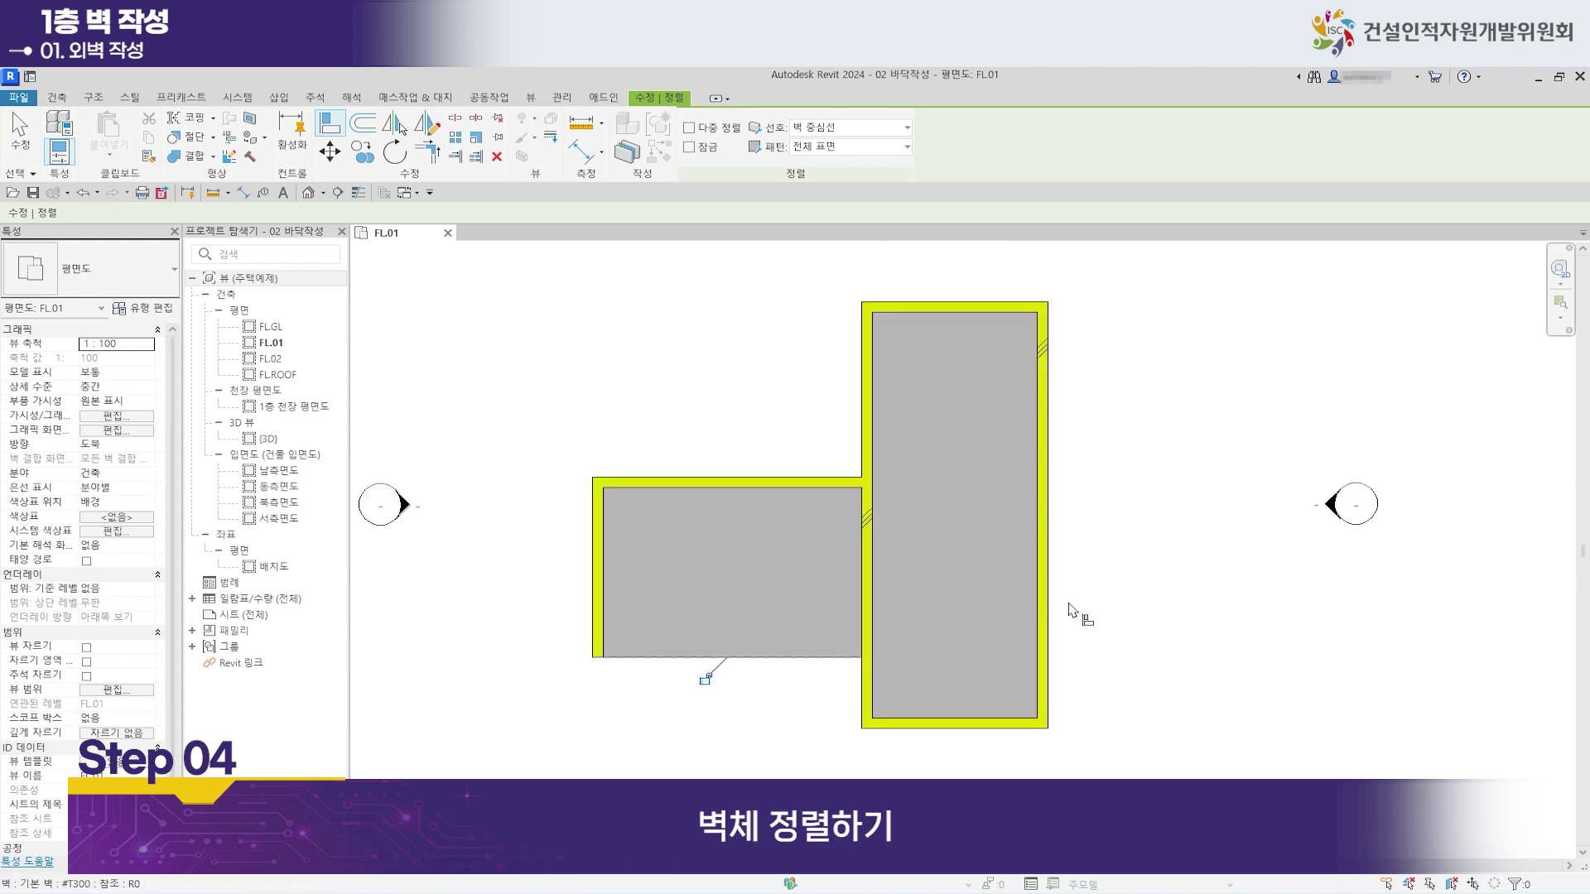
pyautogui.moveTo(1205, 622); pyautogui.dragTo(1146, 620, button='middle')
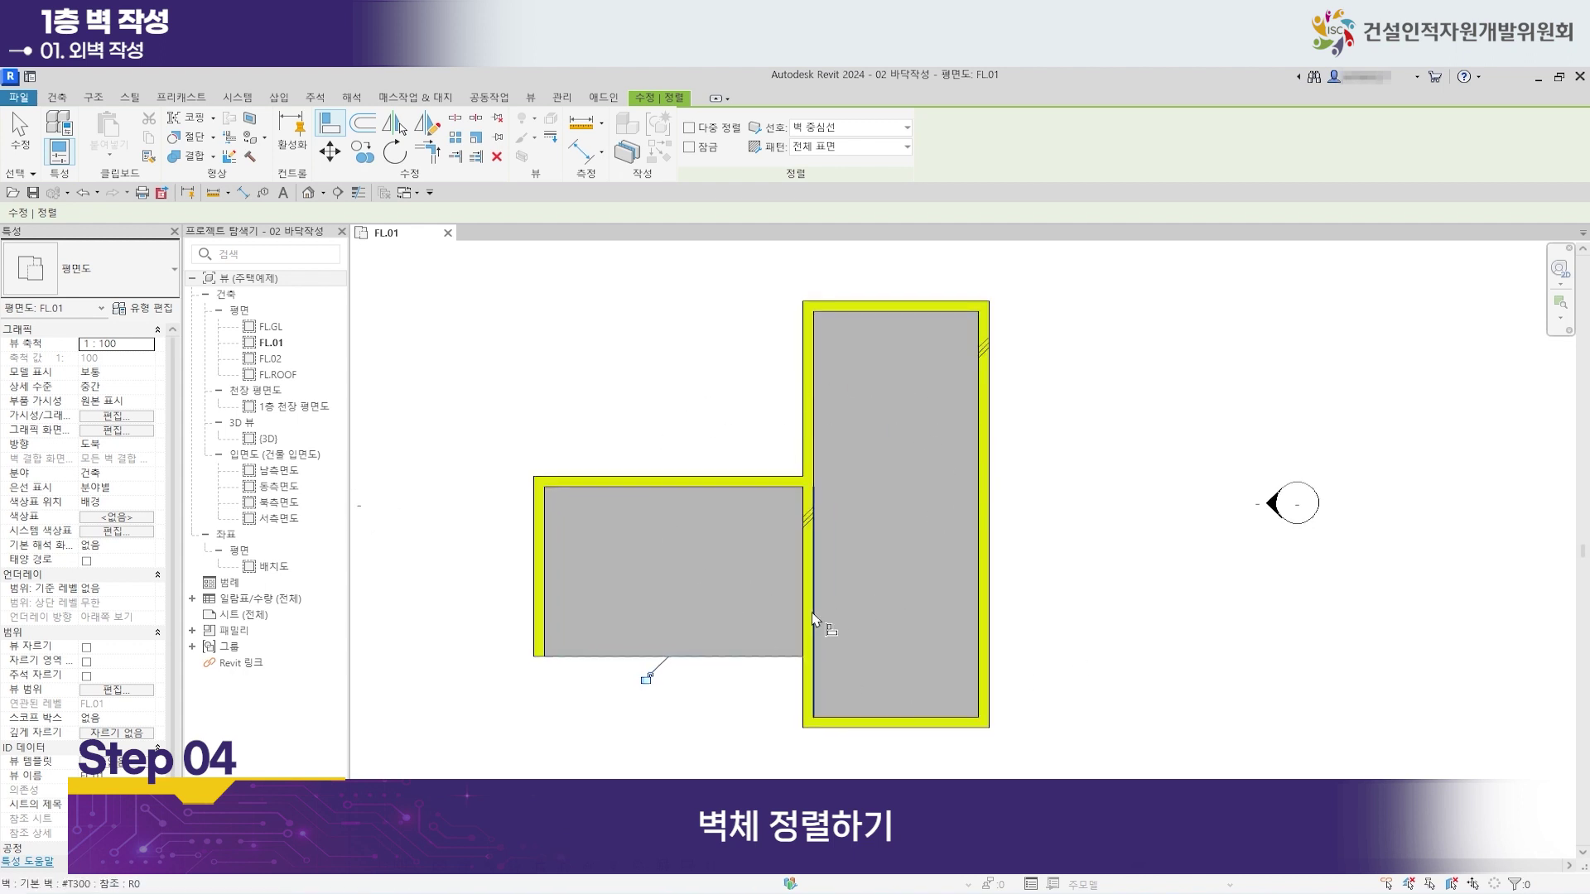
# Examine how the walls sit on the floor slab in the 3D view, and check their height in the 남측면도 elevation.
pyautogui.doubleClick(270, 439)
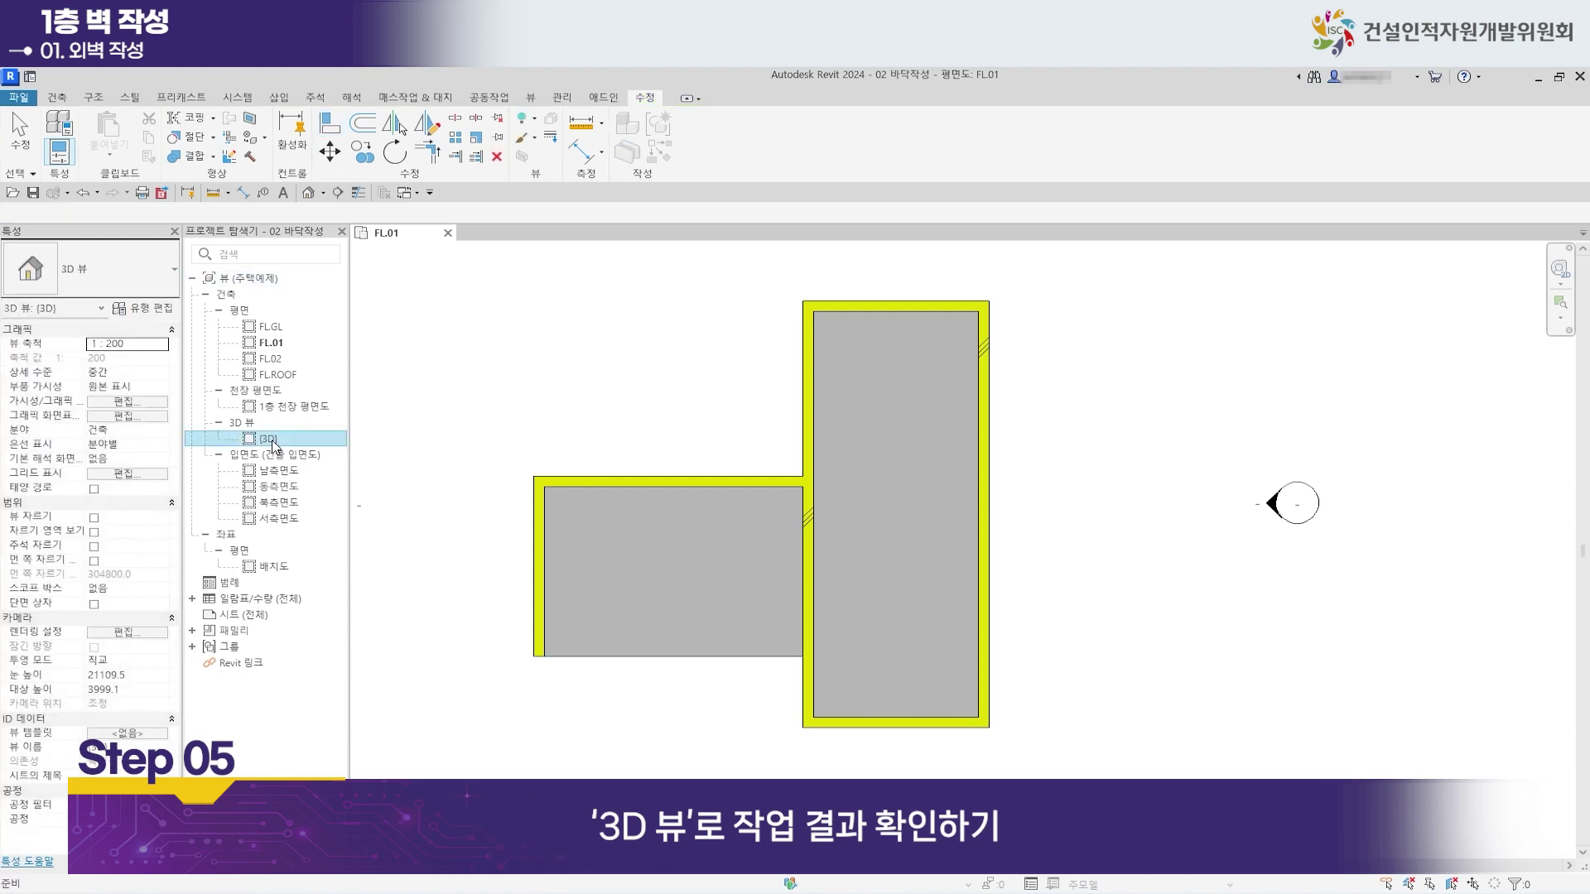
pyautogui.scroll(4, 1008, 558)
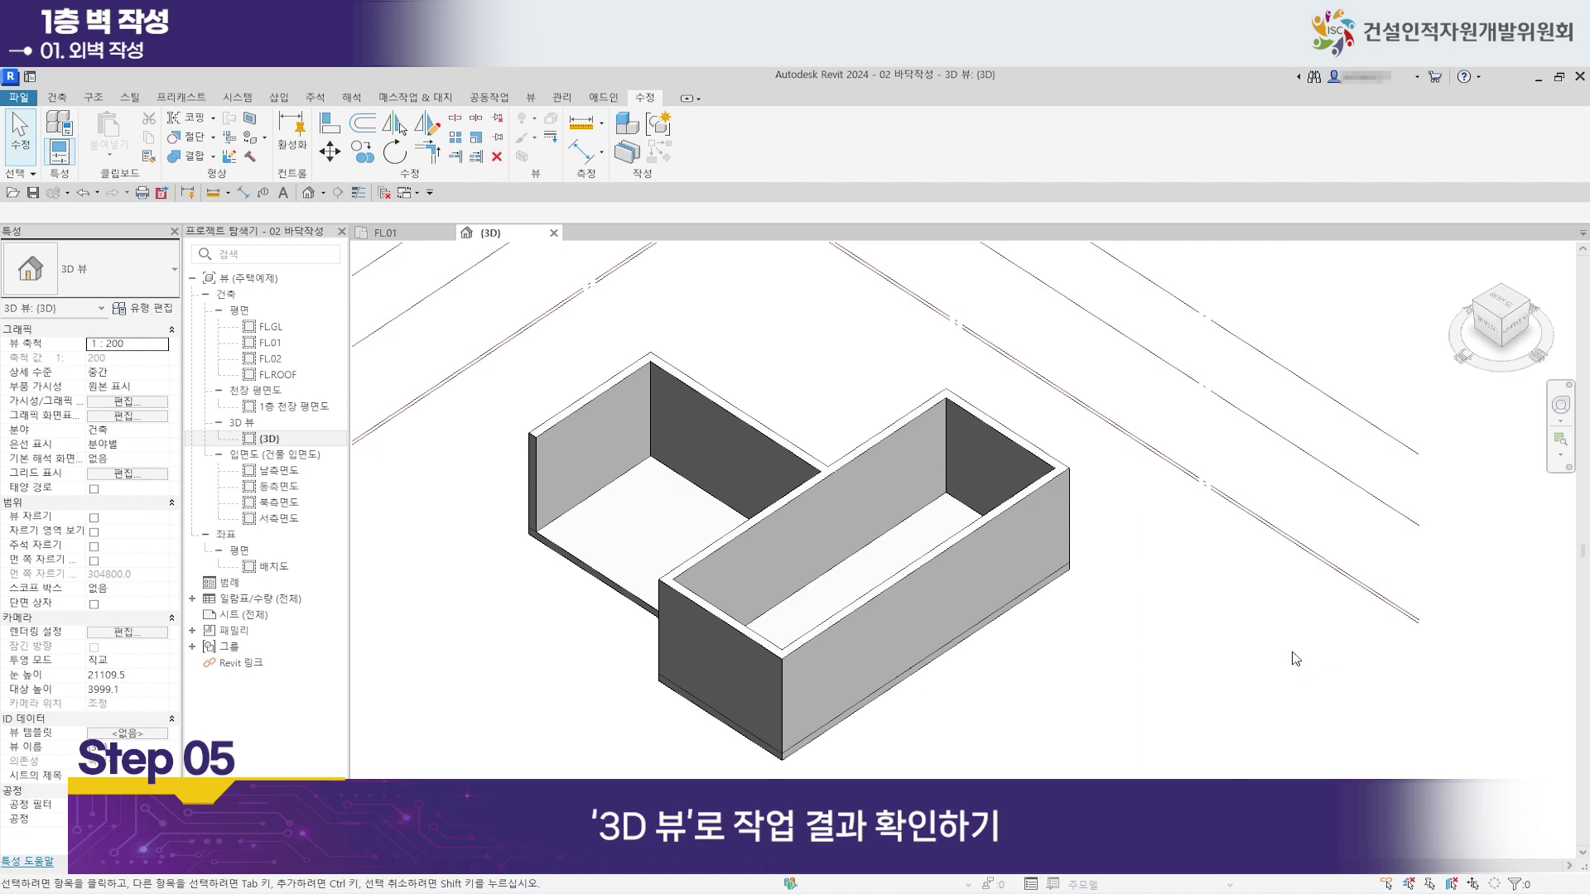
pyautogui.scroll(6, 788, 729)
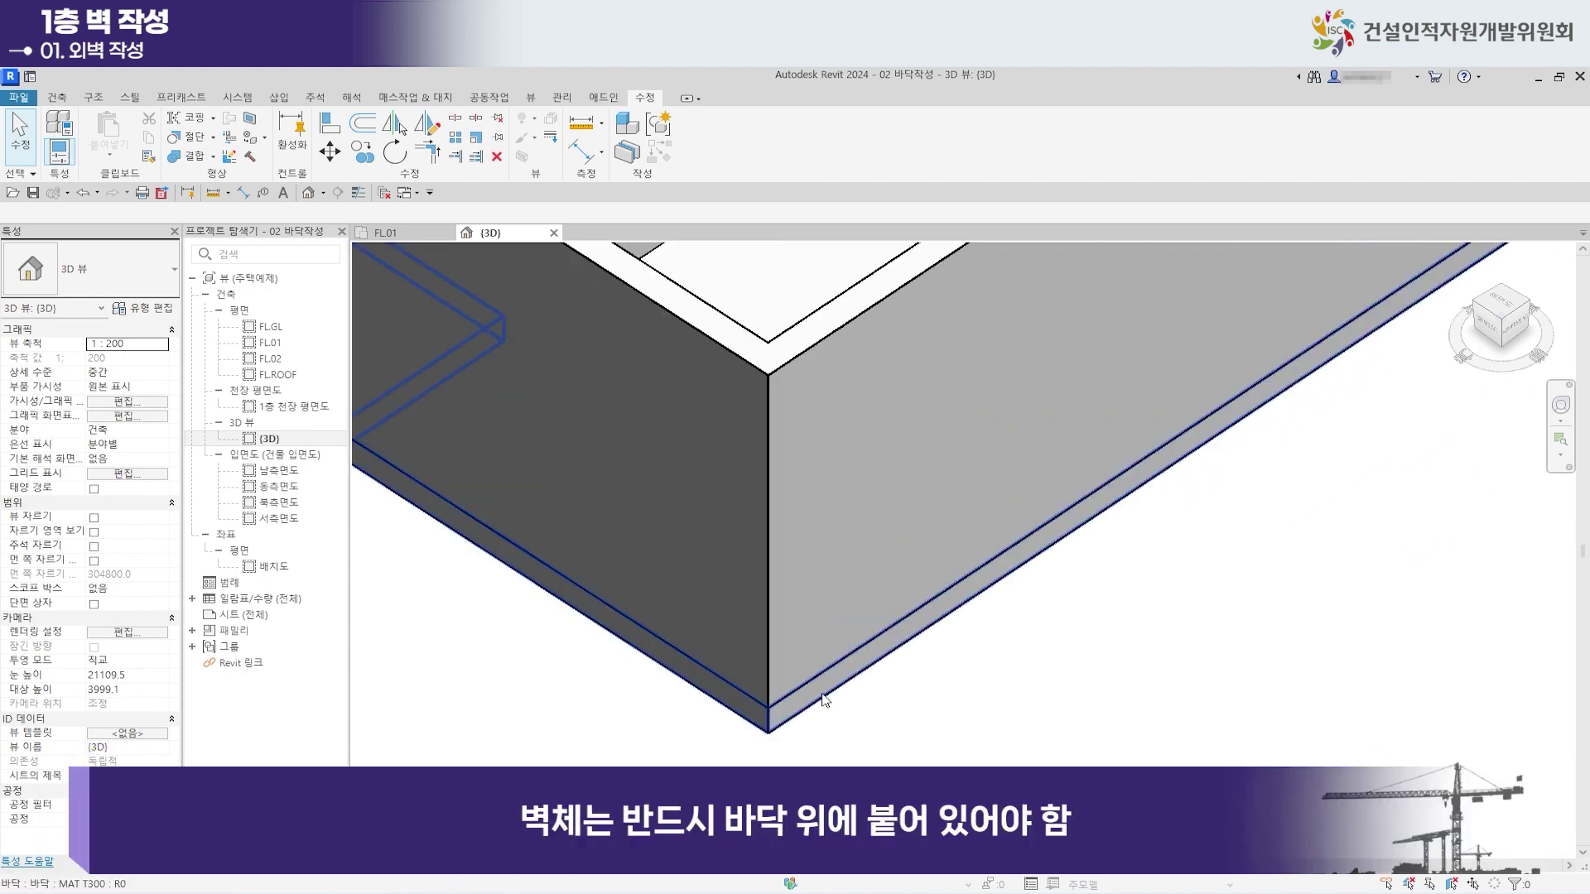
pyautogui.scroll(-6, 888, 574)
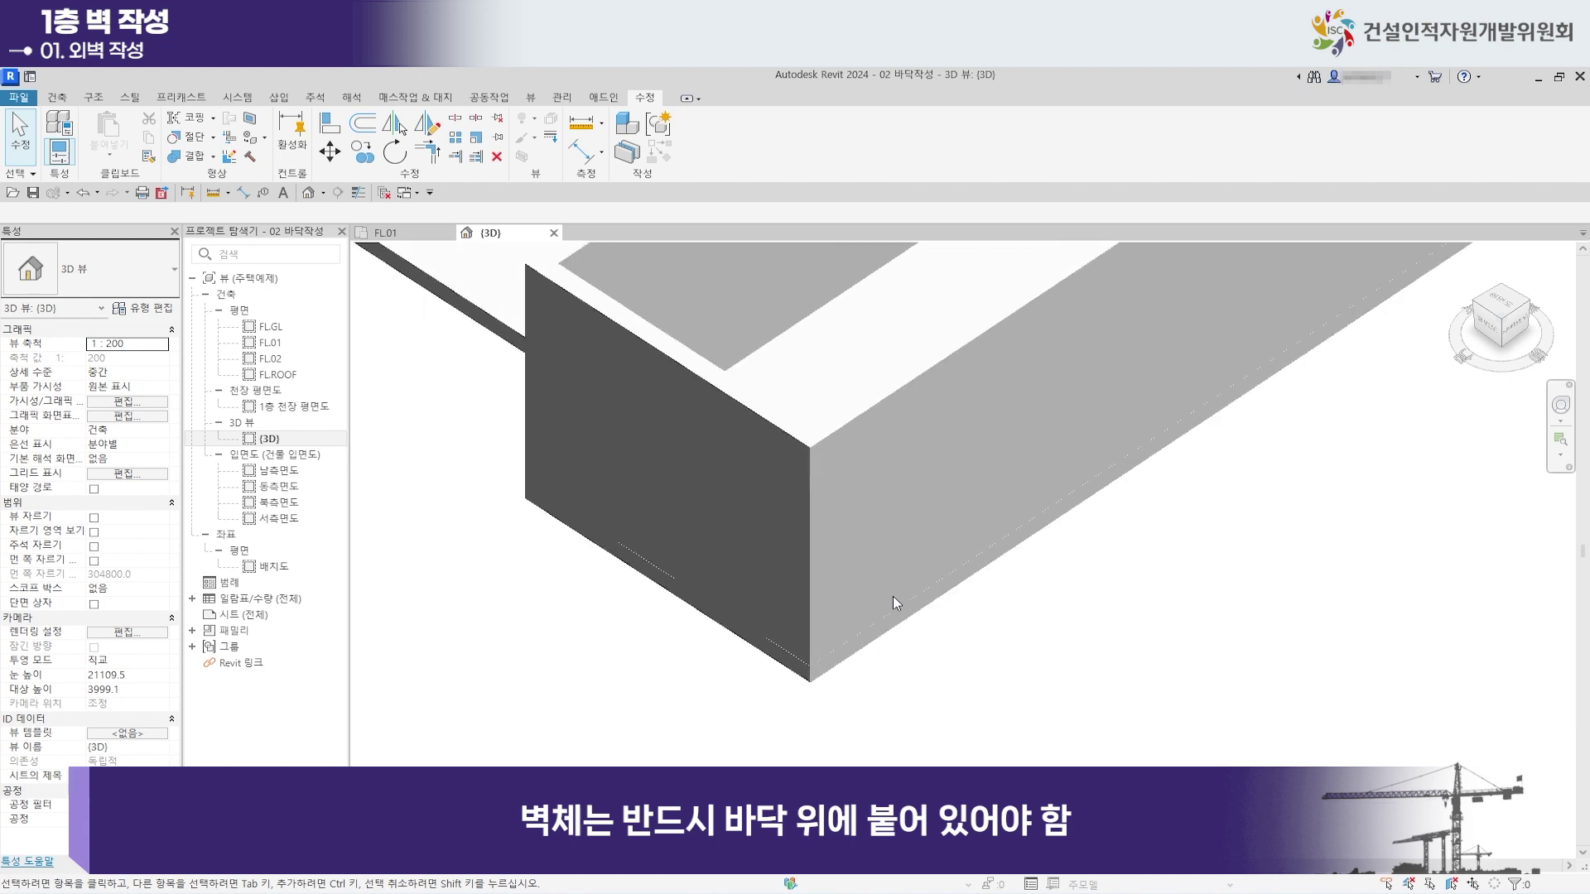
pyautogui.moveTo(1041, 660); pyautogui.dragTo(1033, 745, button='middle')
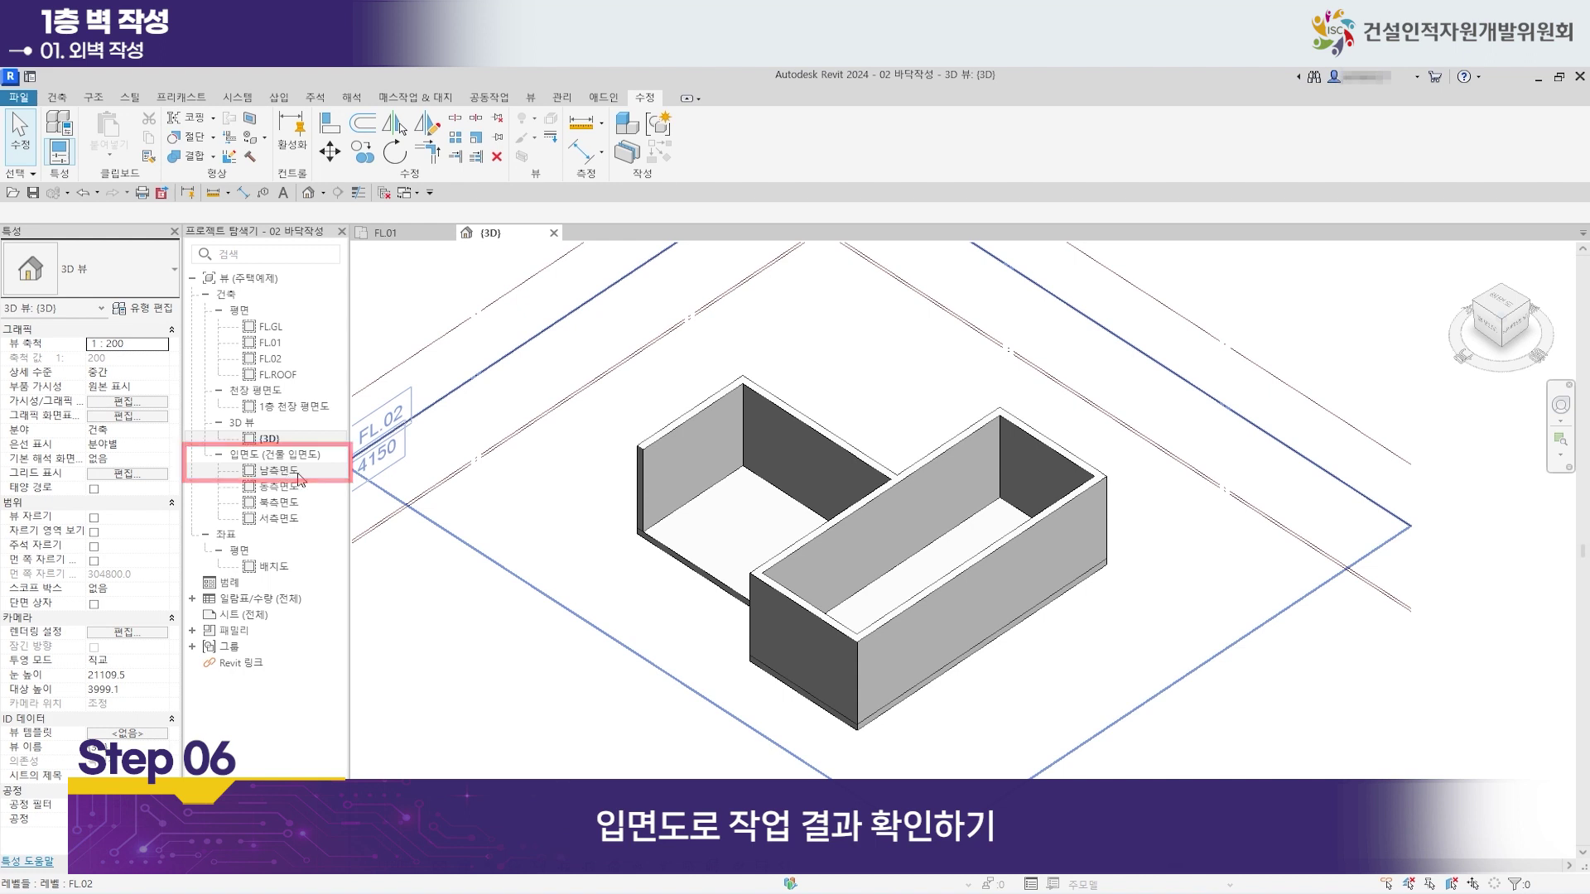
pyautogui.doubleClick(278, 471)
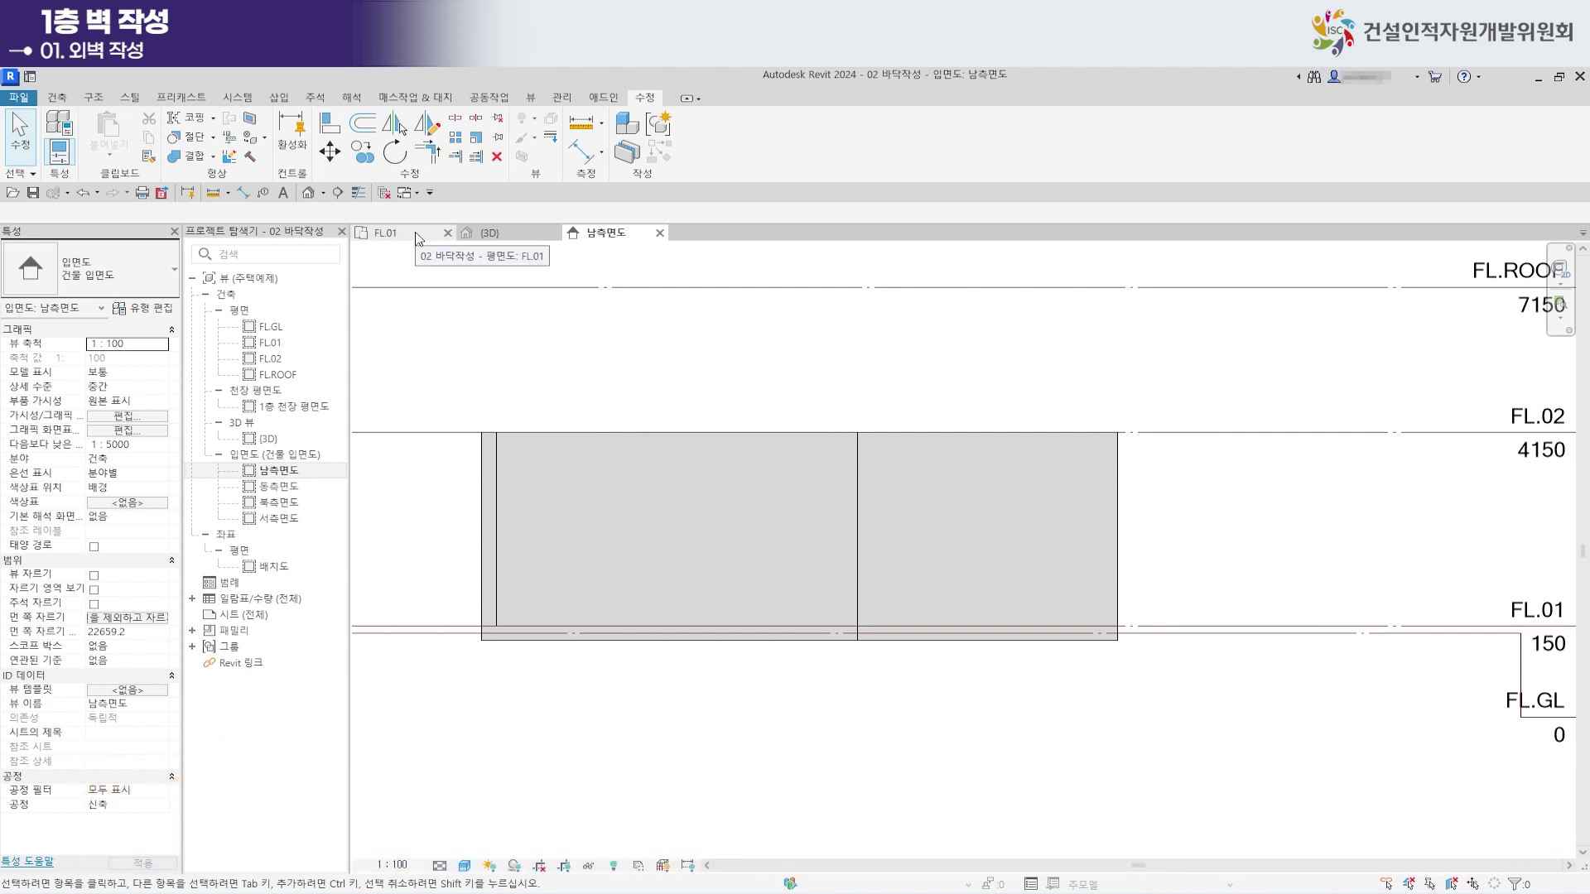
# Draw two parallel east-west reference planes across the southern end of the south part in the FL.01 plan.
pyautogui.click(390, 233)
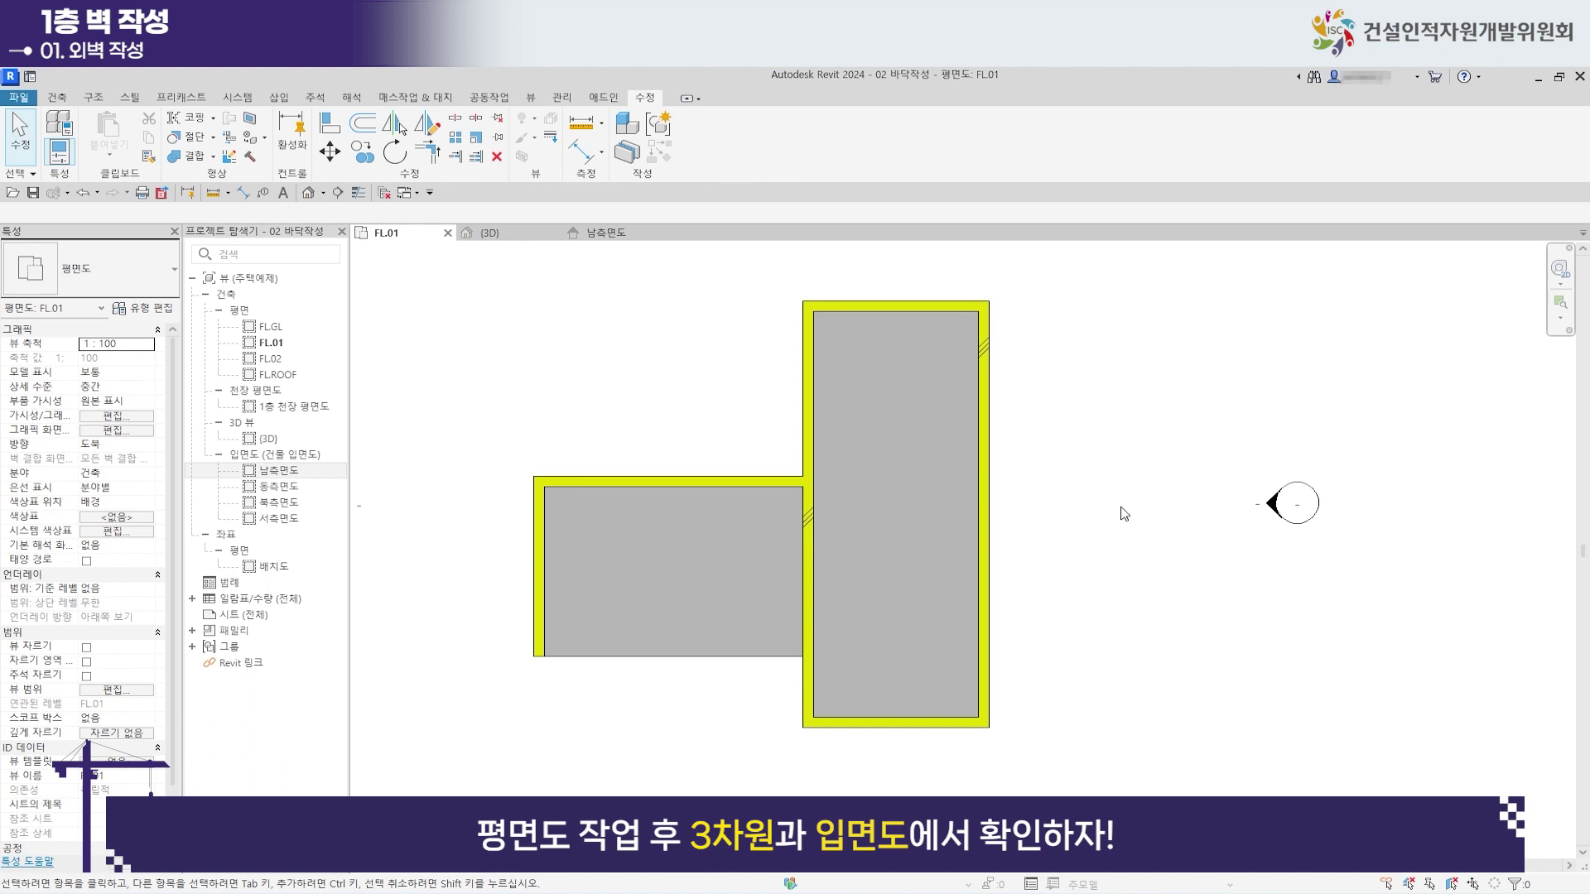
pyautogui.scroll(1, 740, 723)
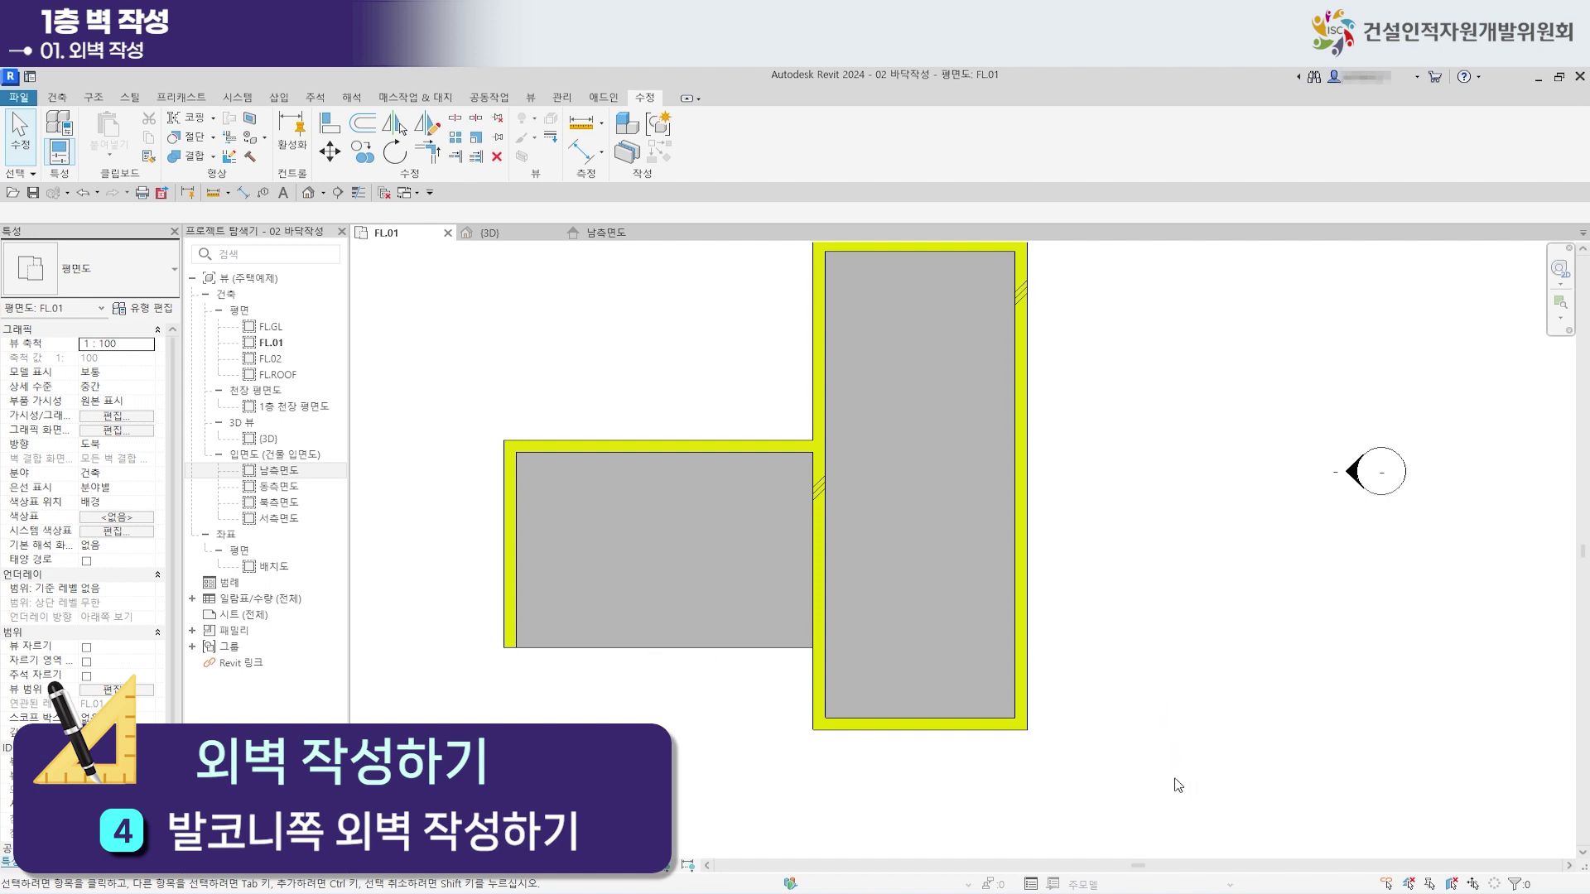
pyautogui.click(55, 97)
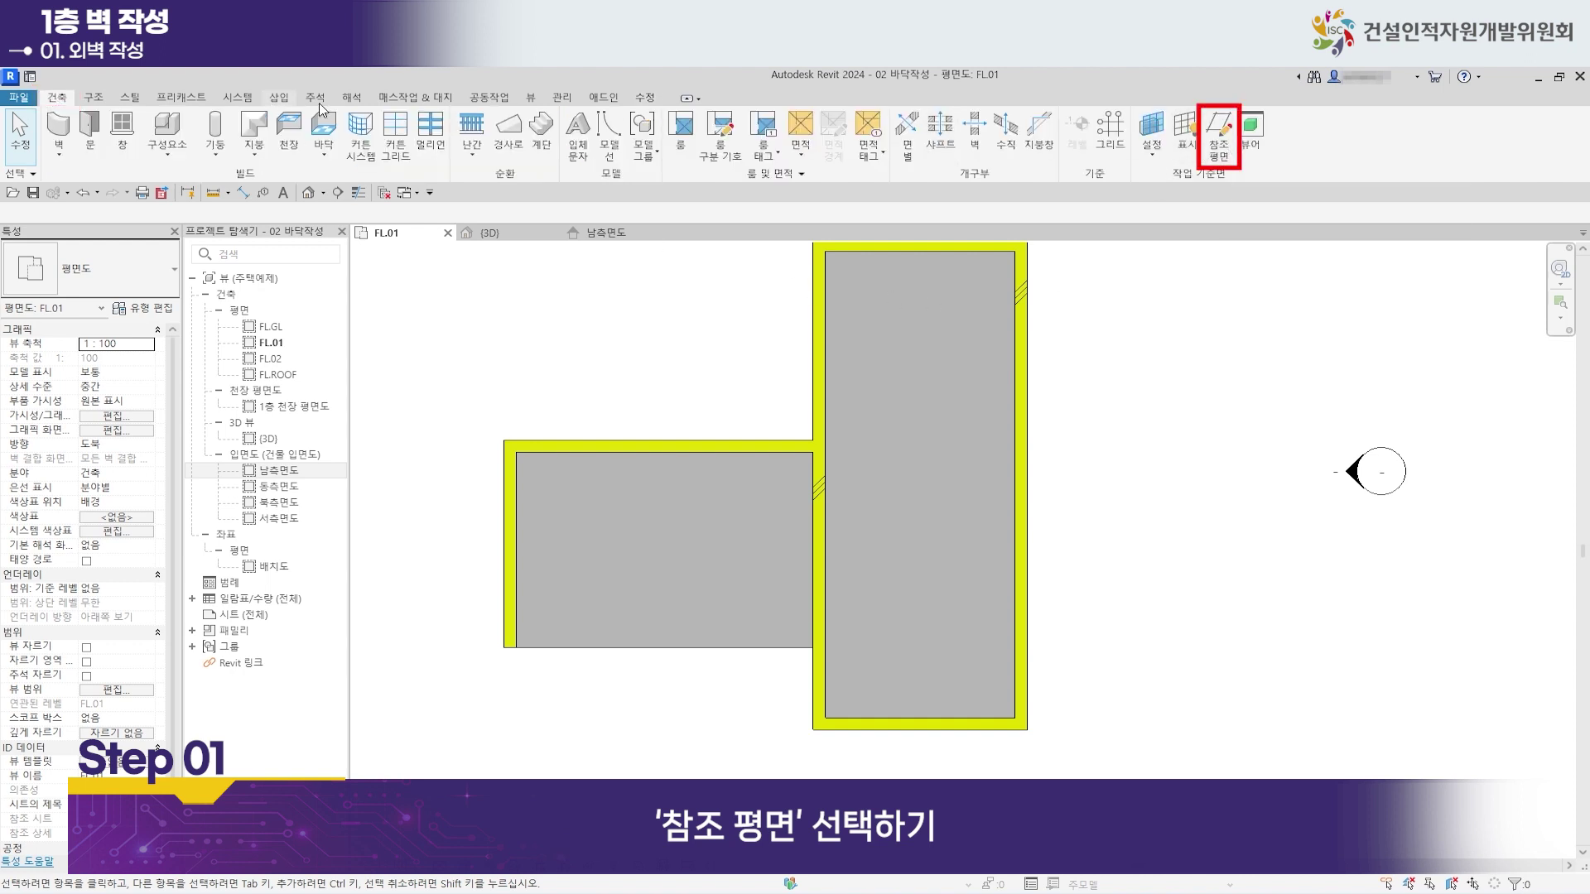
pyautogui.click(1217, 133)
pyautogui.scroll(1, 895, 550)
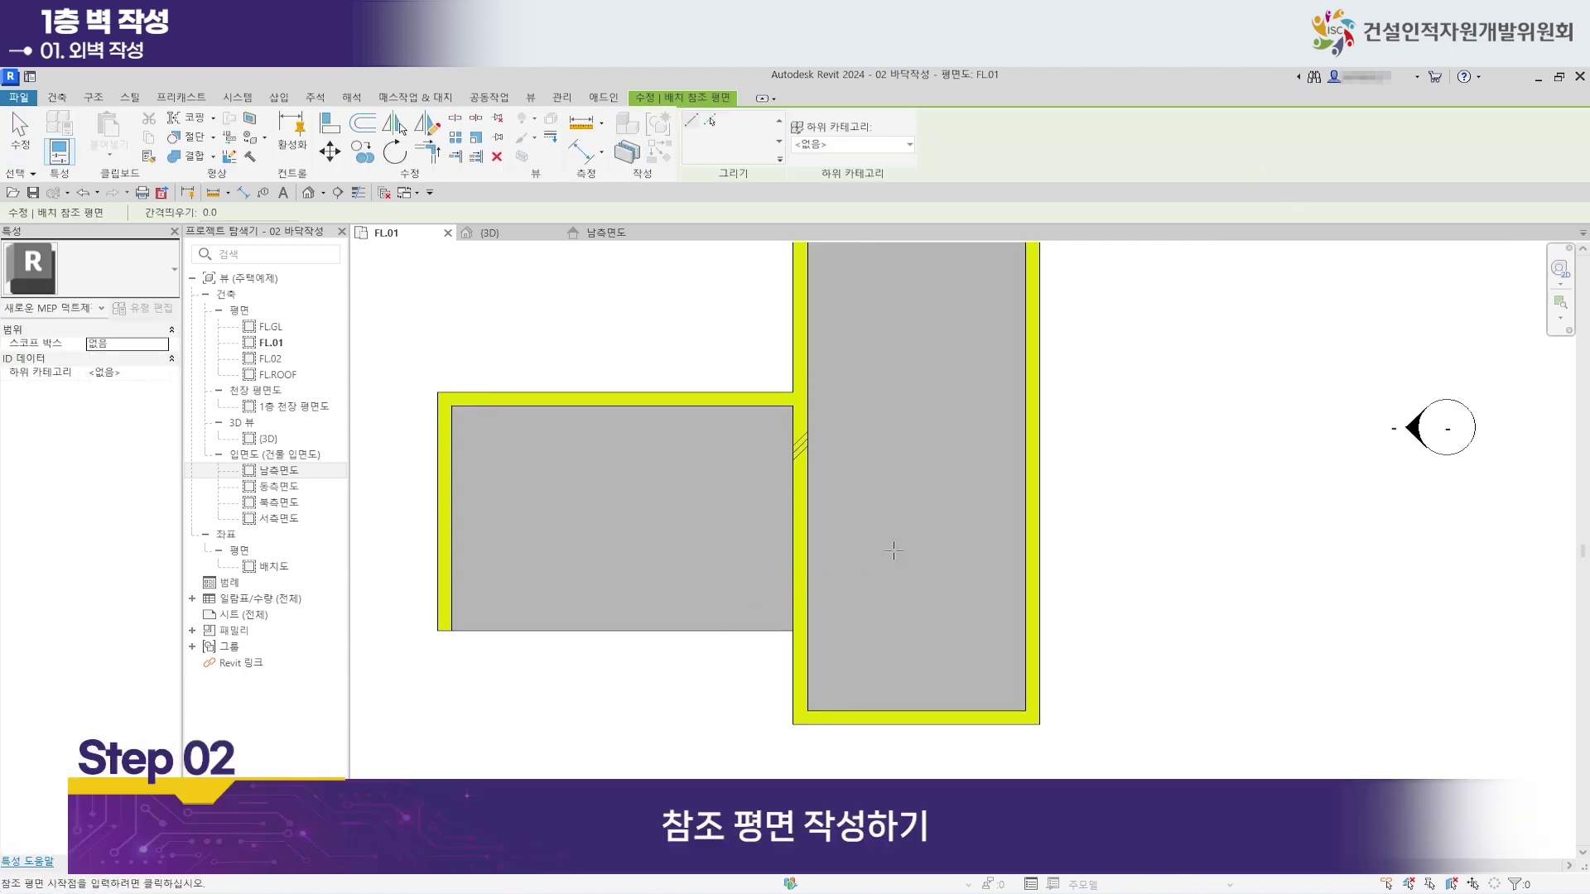
pyautogui.scroll(2, 950, 719)
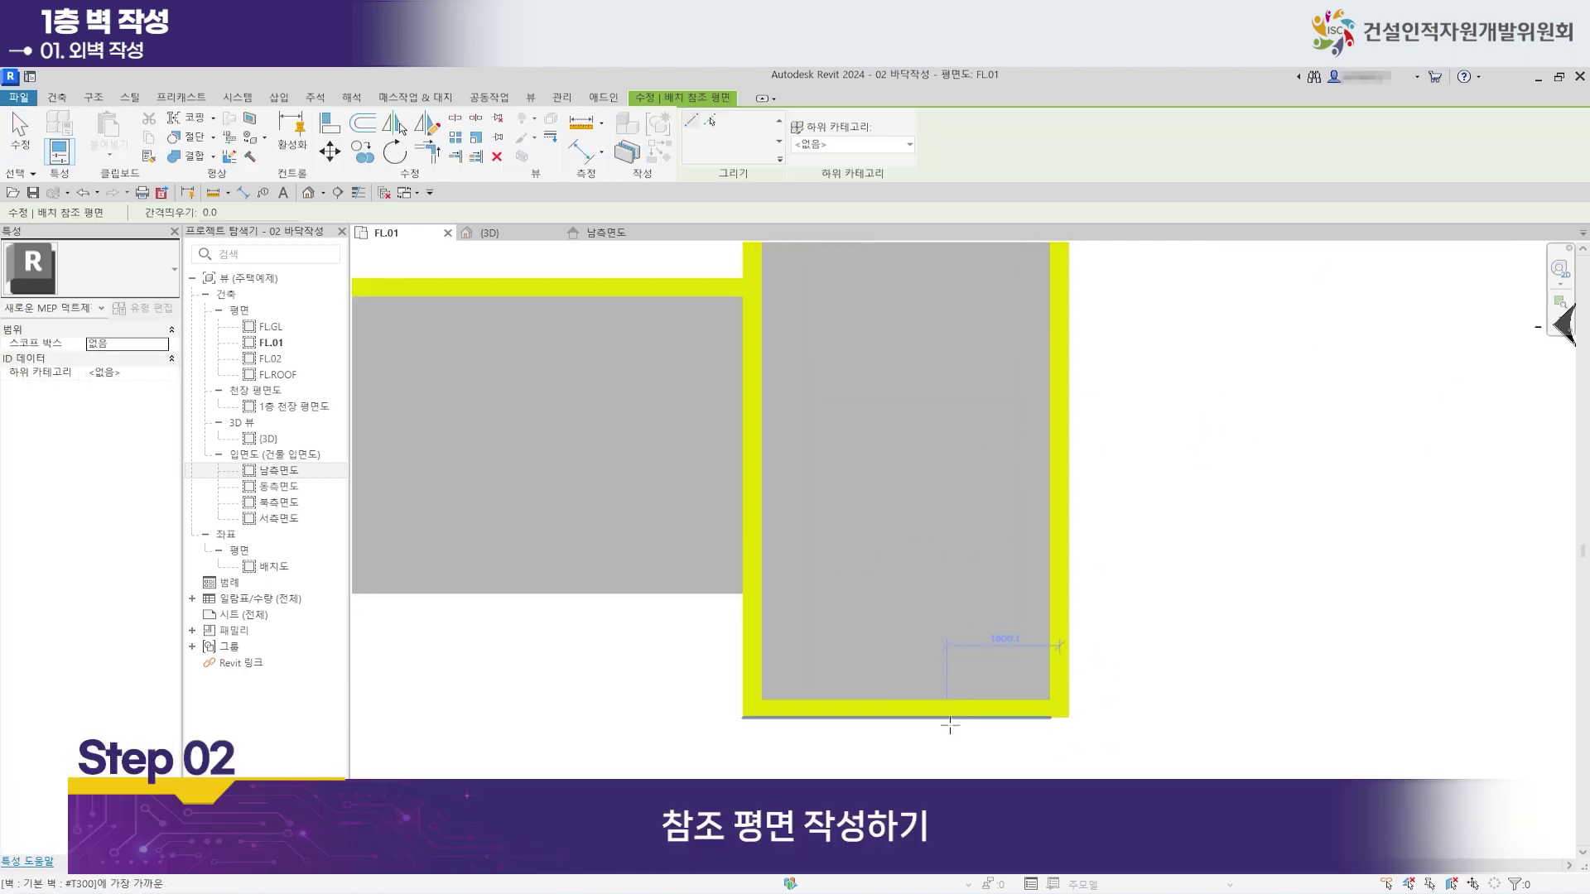
pyautogui.scroll(2, 887, 605)
pyautogui.scroll(-1, 888, 604)
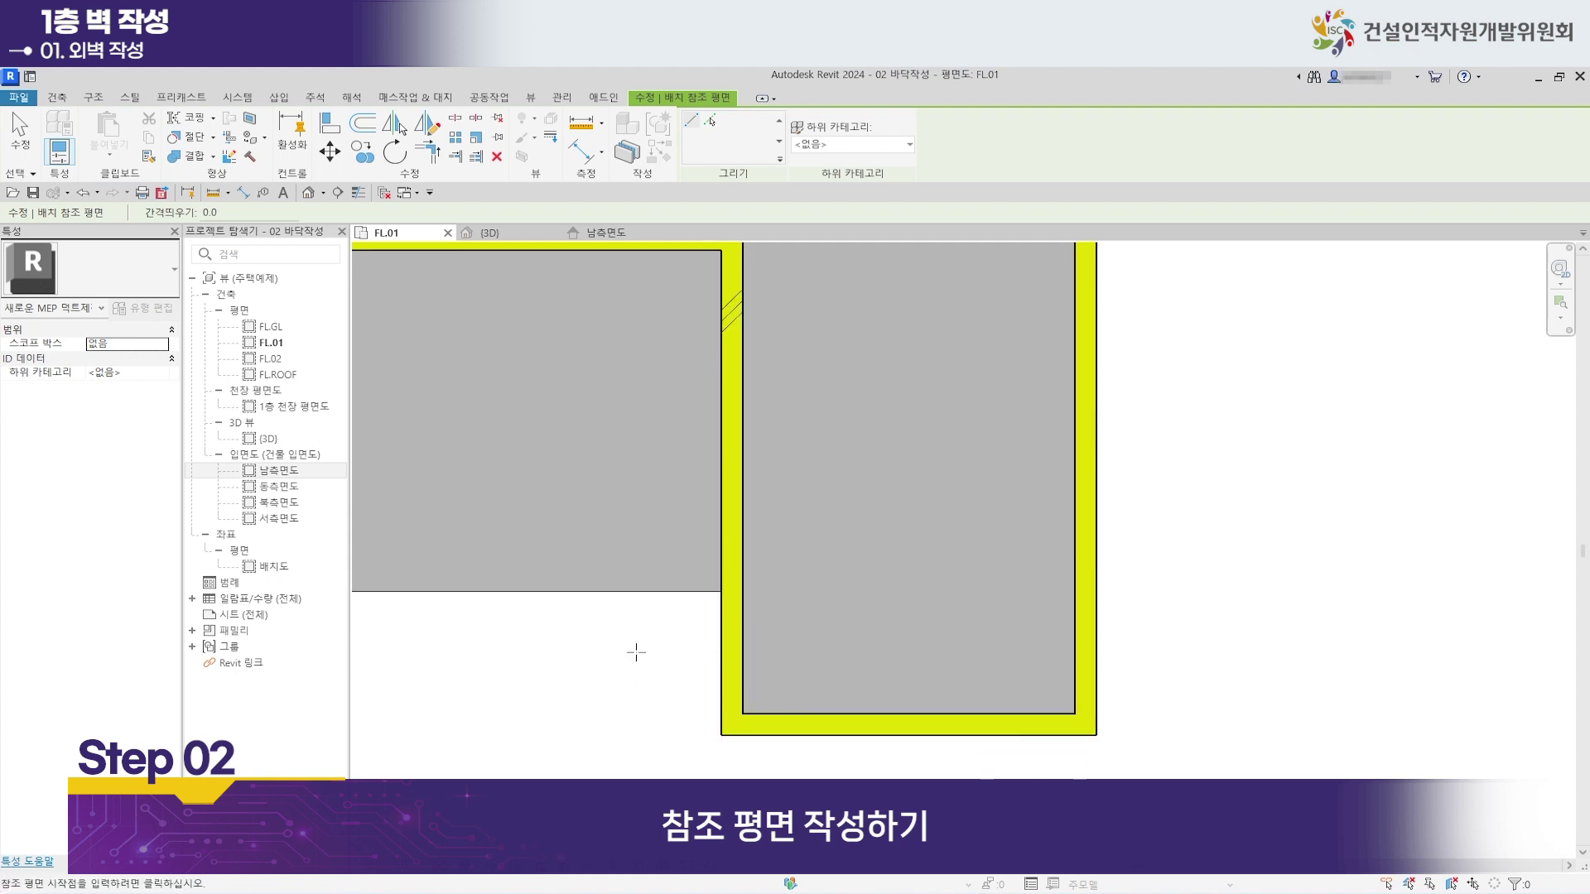
pyautogui.click(636, 648)
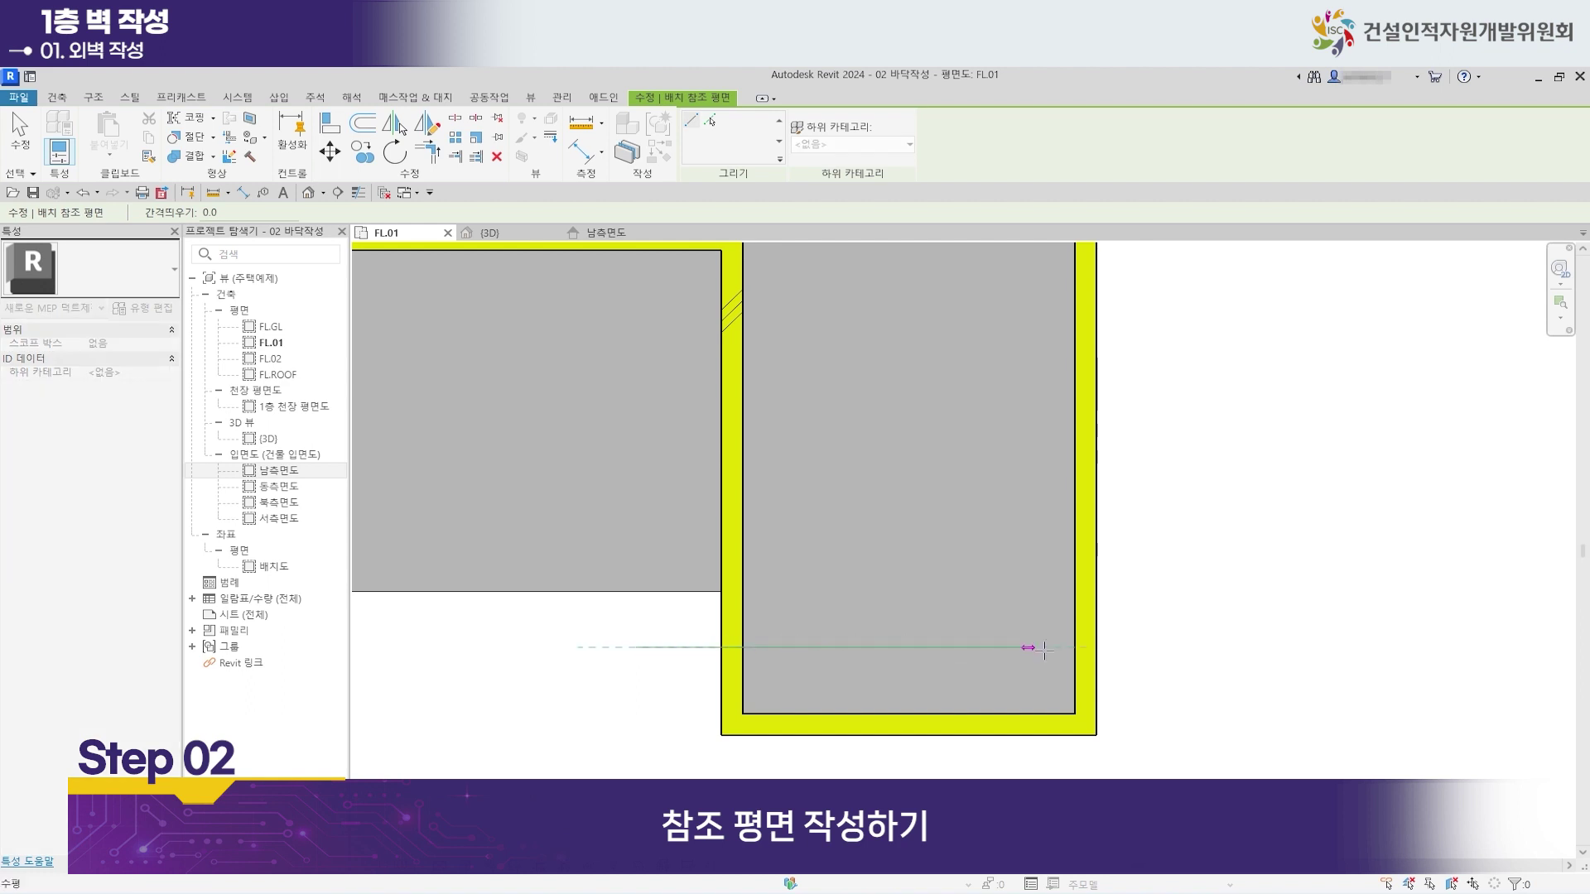
pyautogui.click(1202, 648)
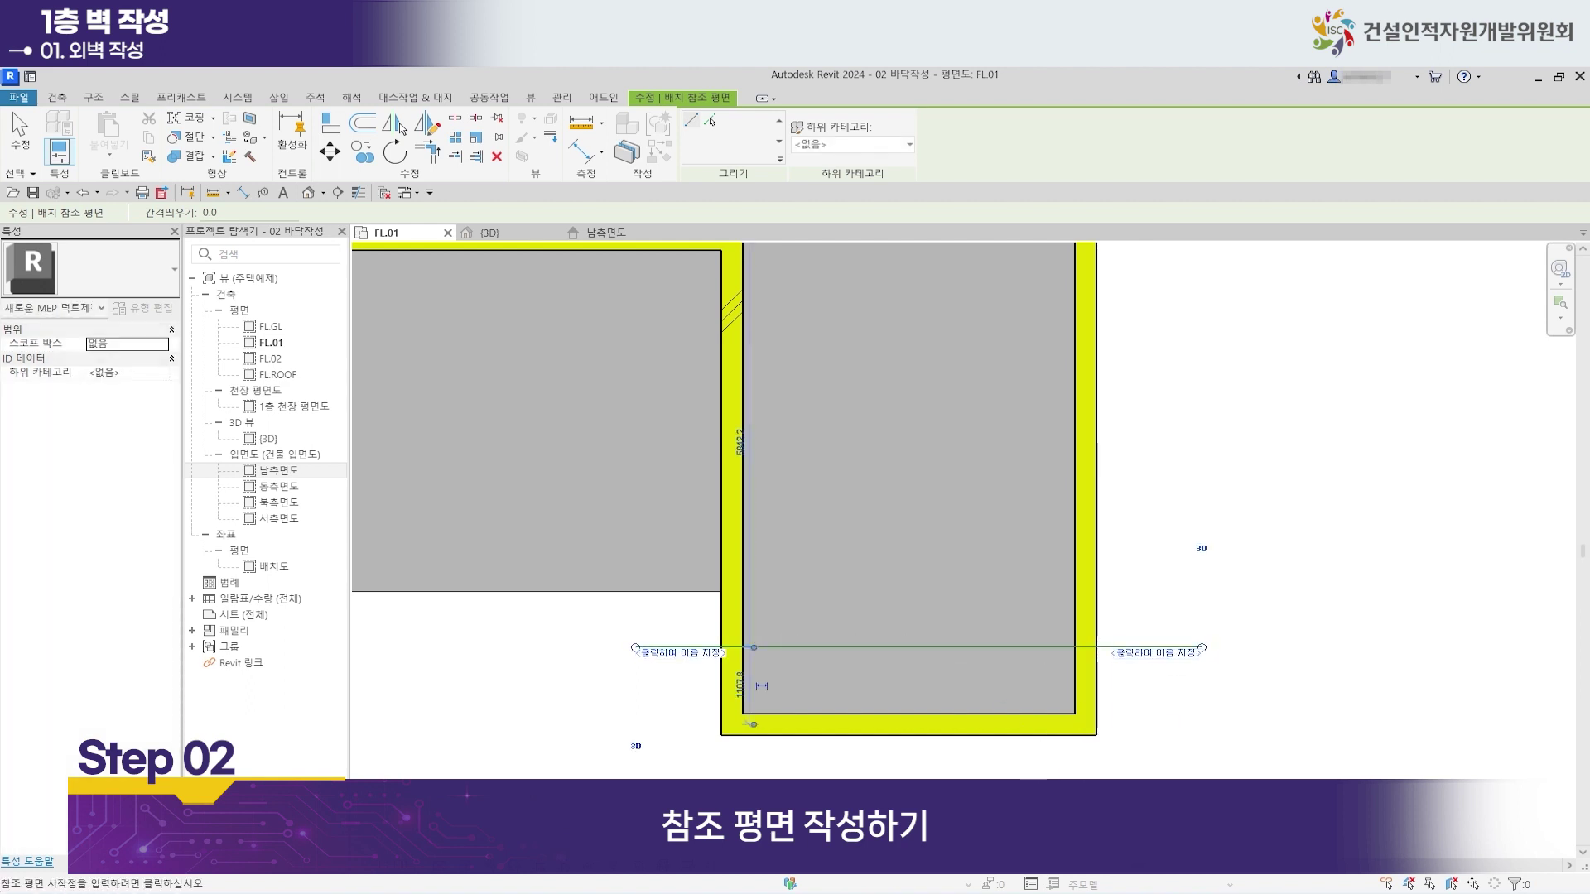
pyautogui.click(636, 516)
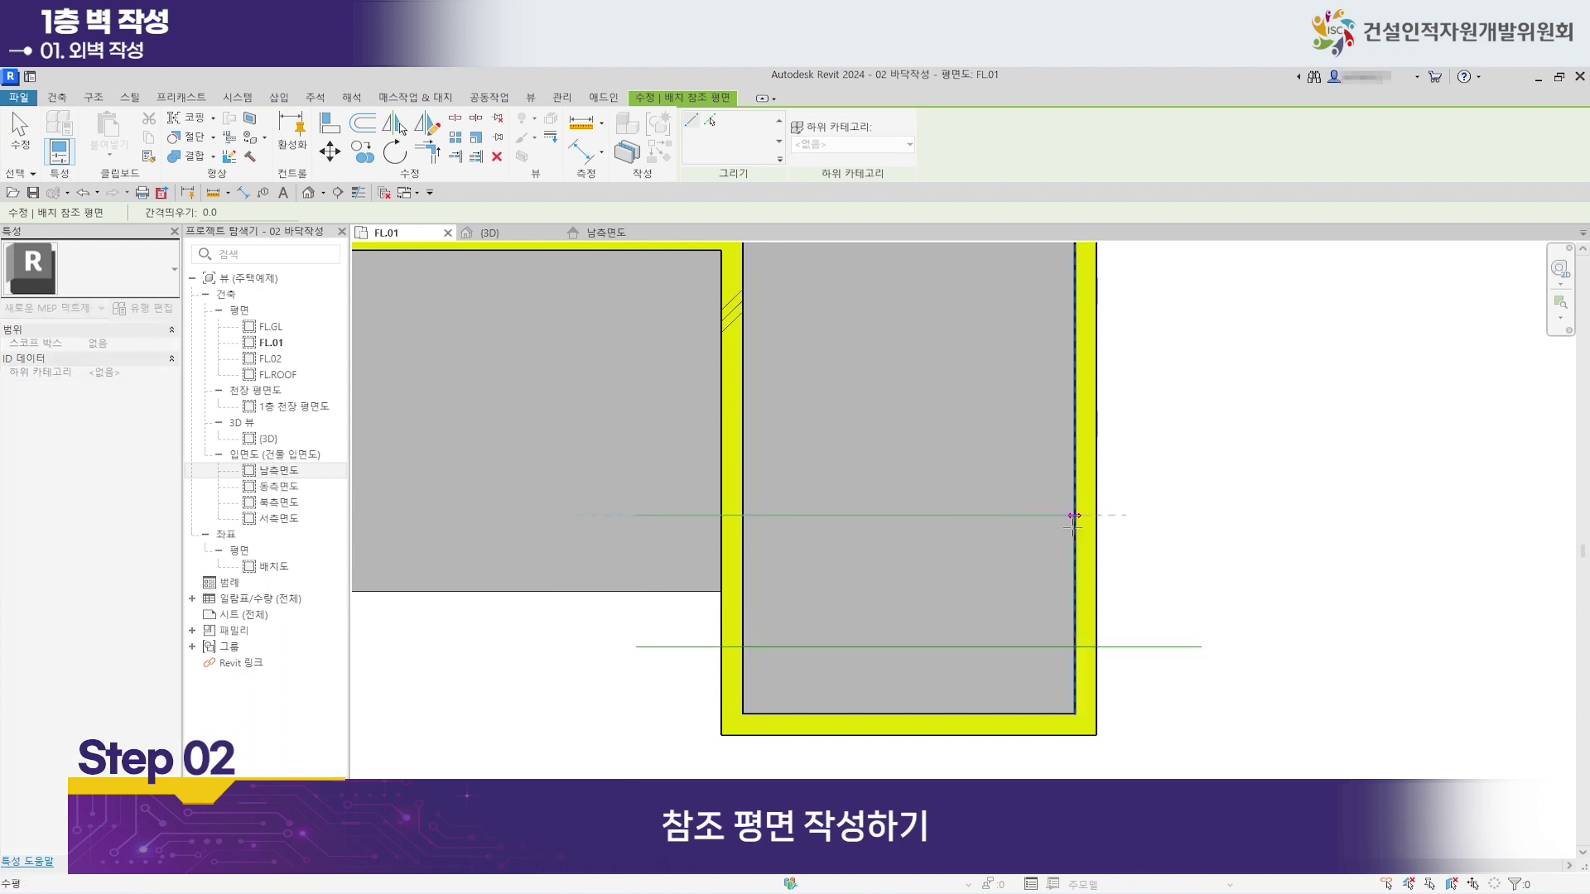
pyautogui.click(1200, 516)
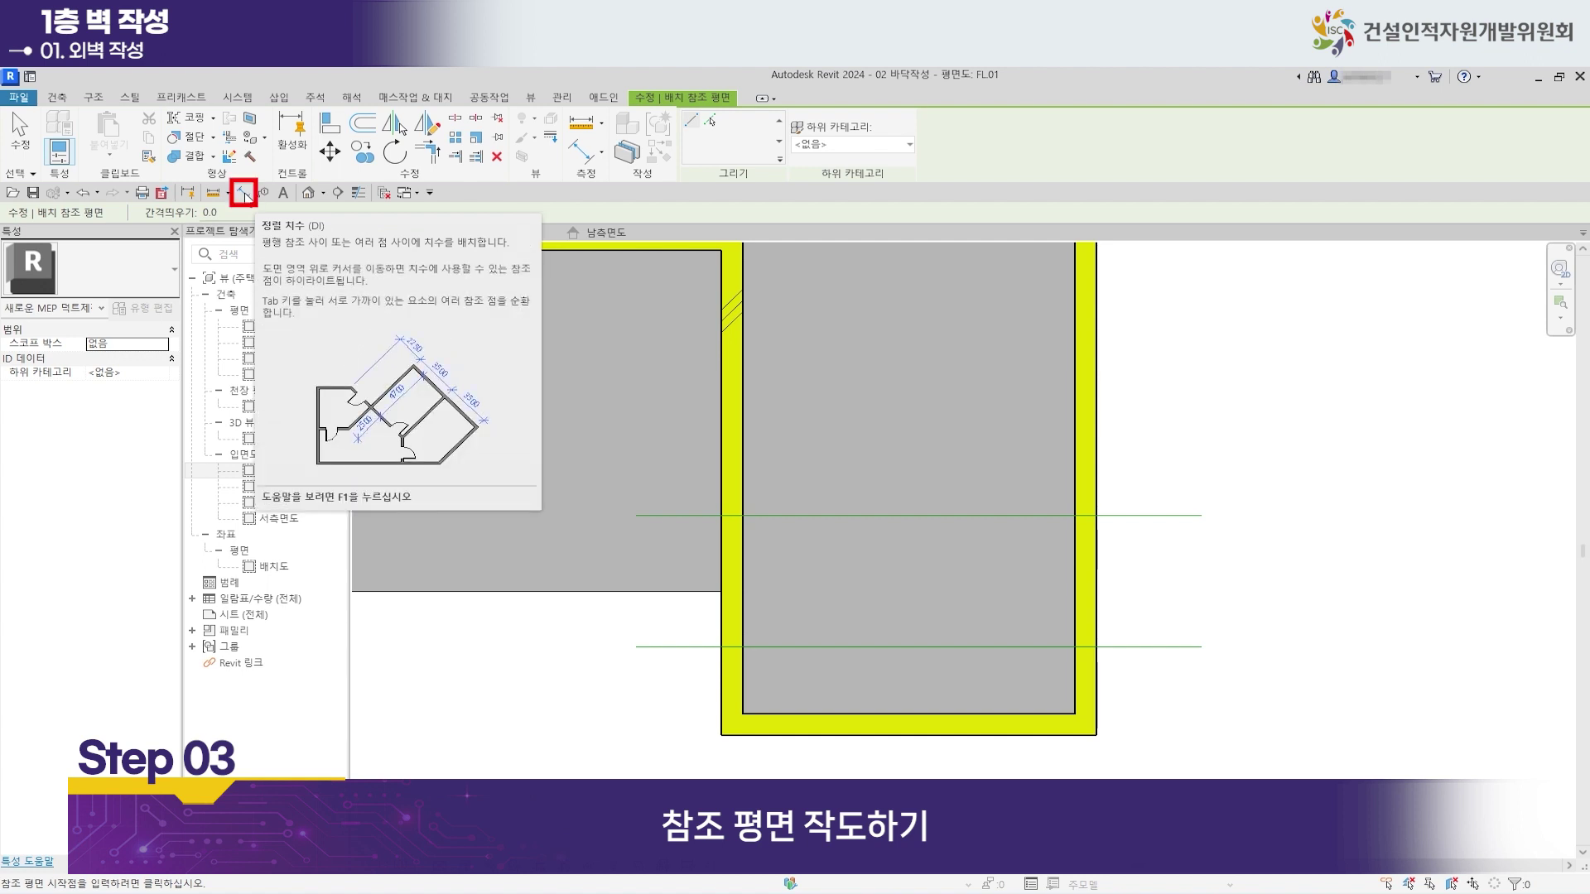
# Place a continuous aligned dimension from the south wall's centreline to both reference planes, east of the building.
pyautogui.click(245, 194)
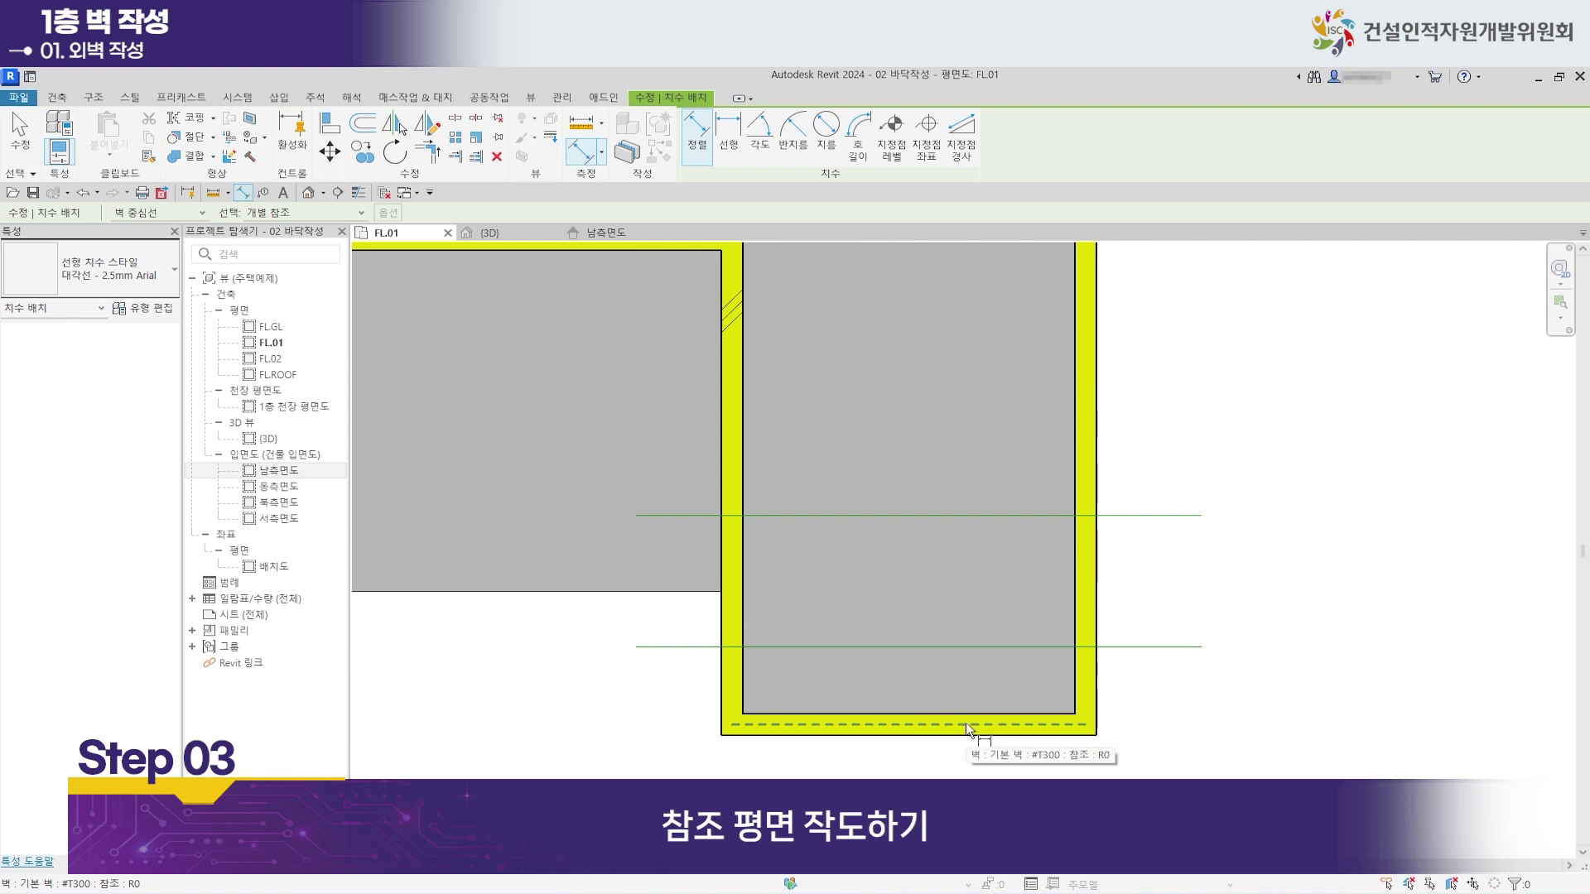
pyautogui.click(1081, 727)
pyautogui.click(1199, 647)
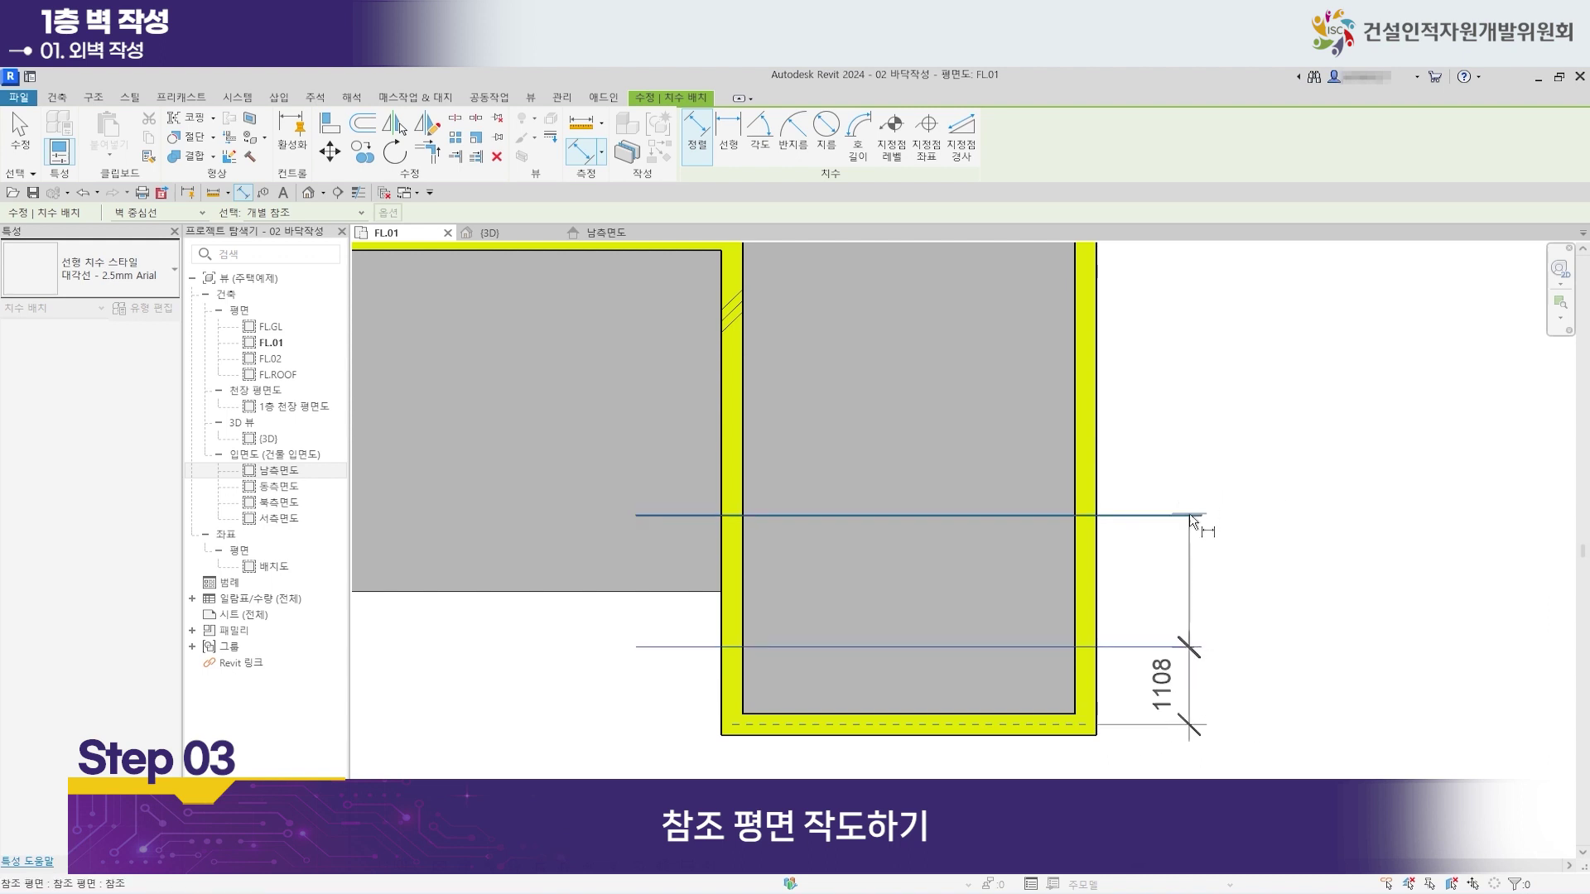
pyautogui.click(1190, 514)
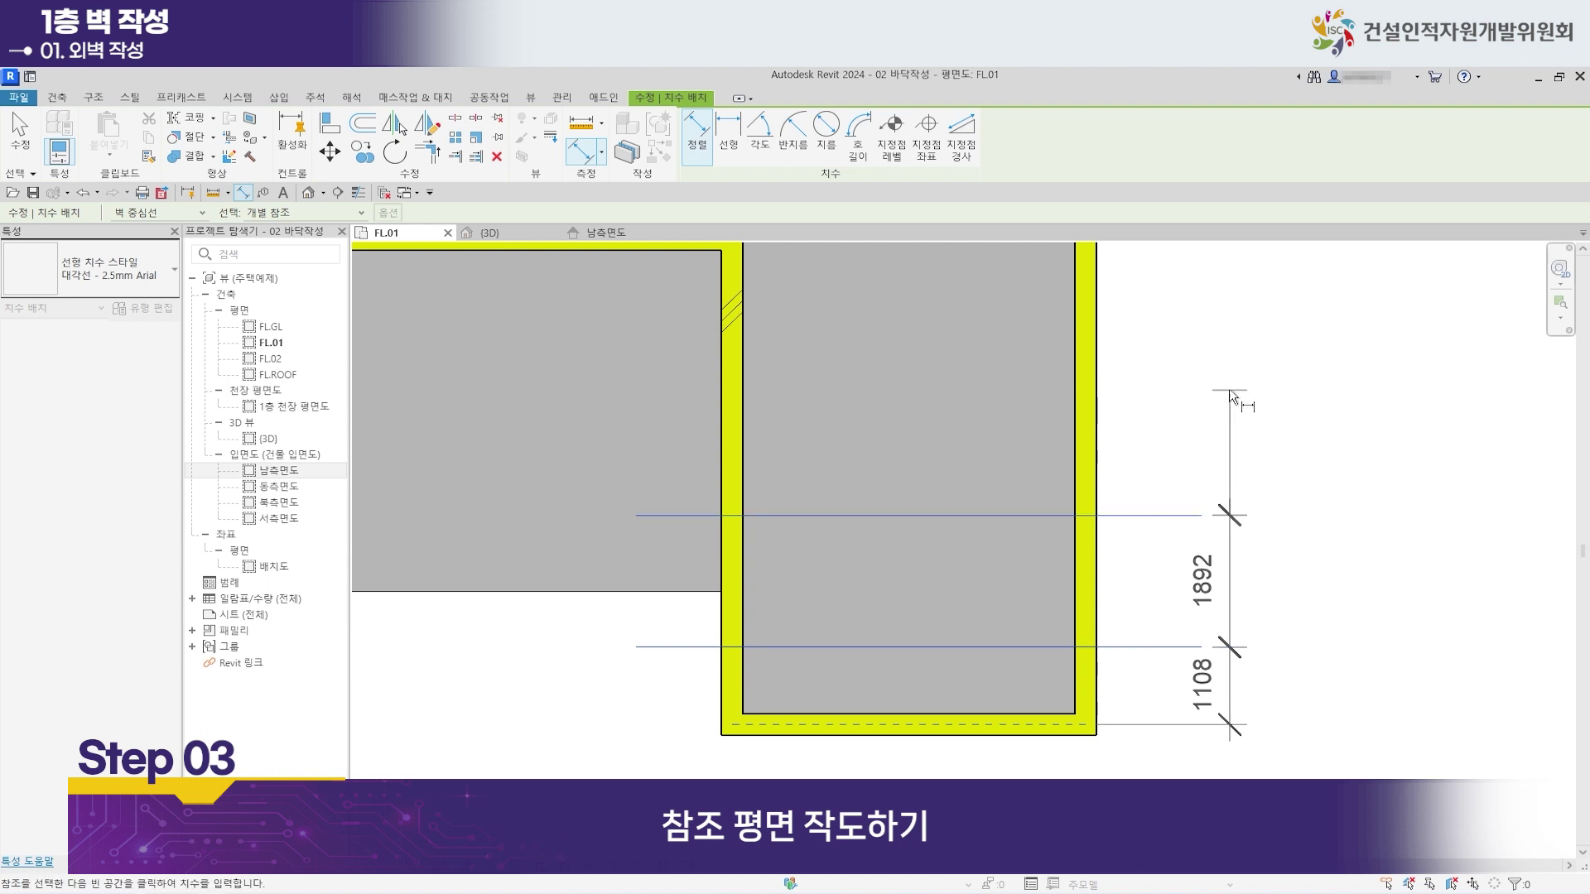
pyautogui.click(1194, 295)
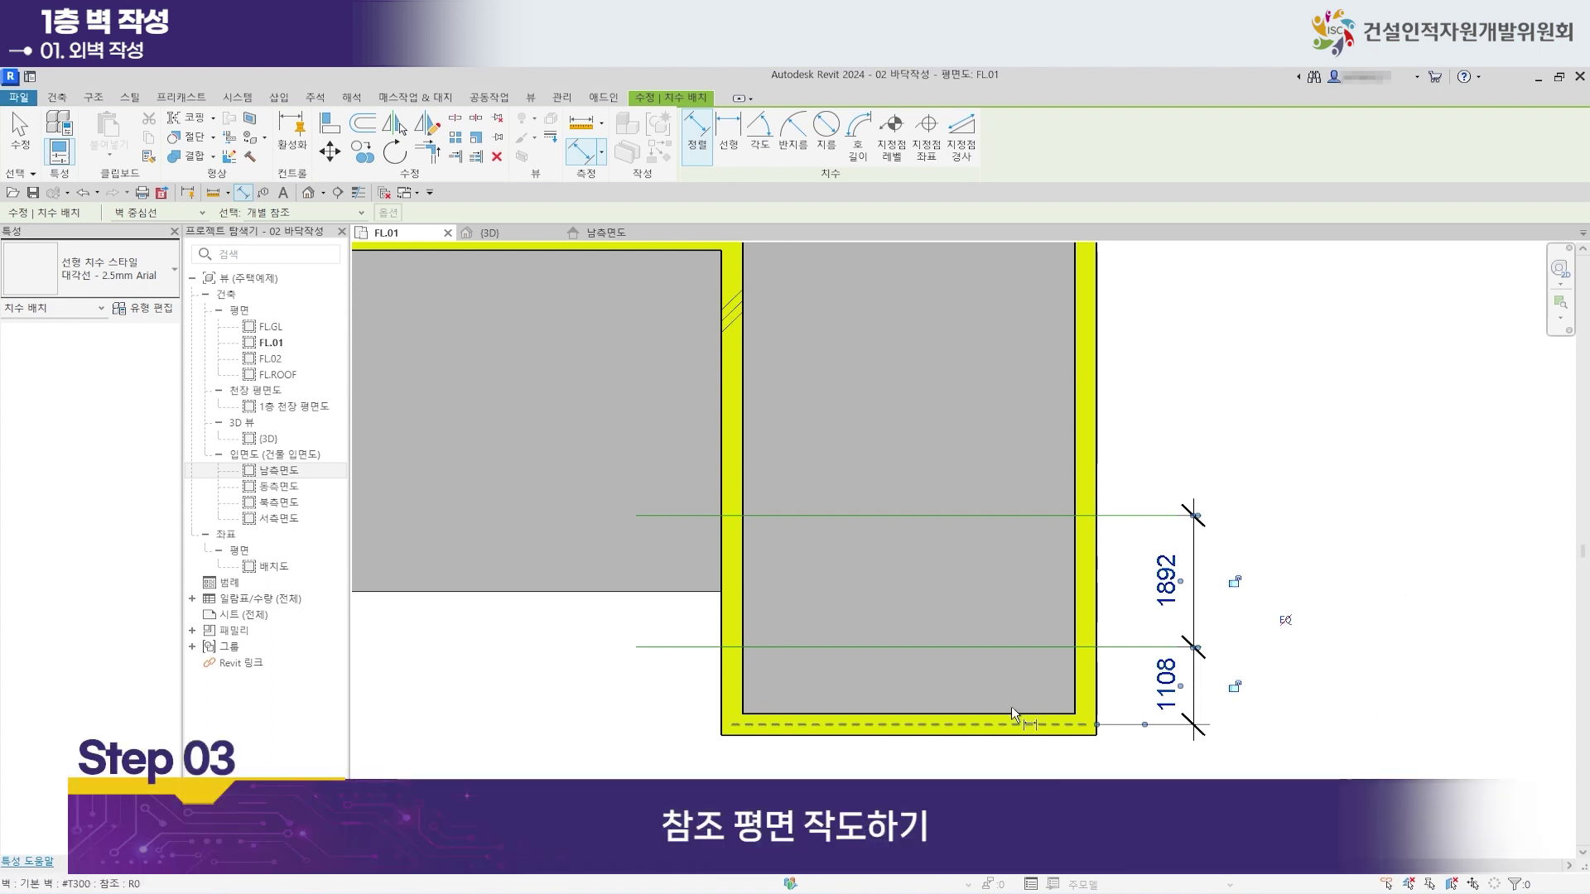
pyautogui.click(21, 134)
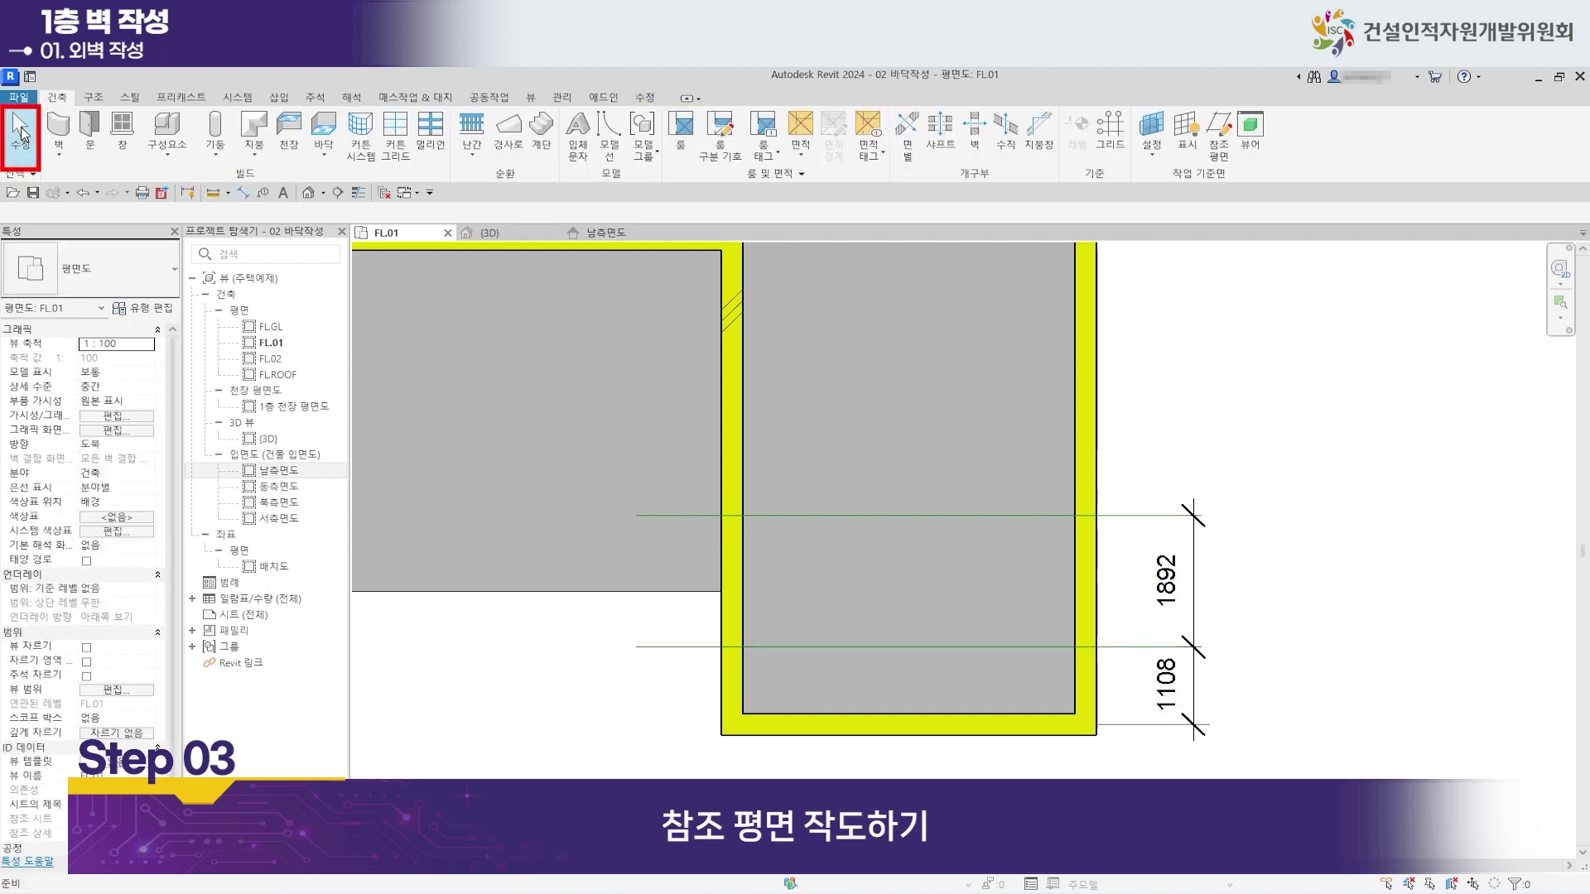
# Set the distance from the south wall's centreline to the nearer reference plane to 1650 mm.
pyautogui.click(1114, 648)
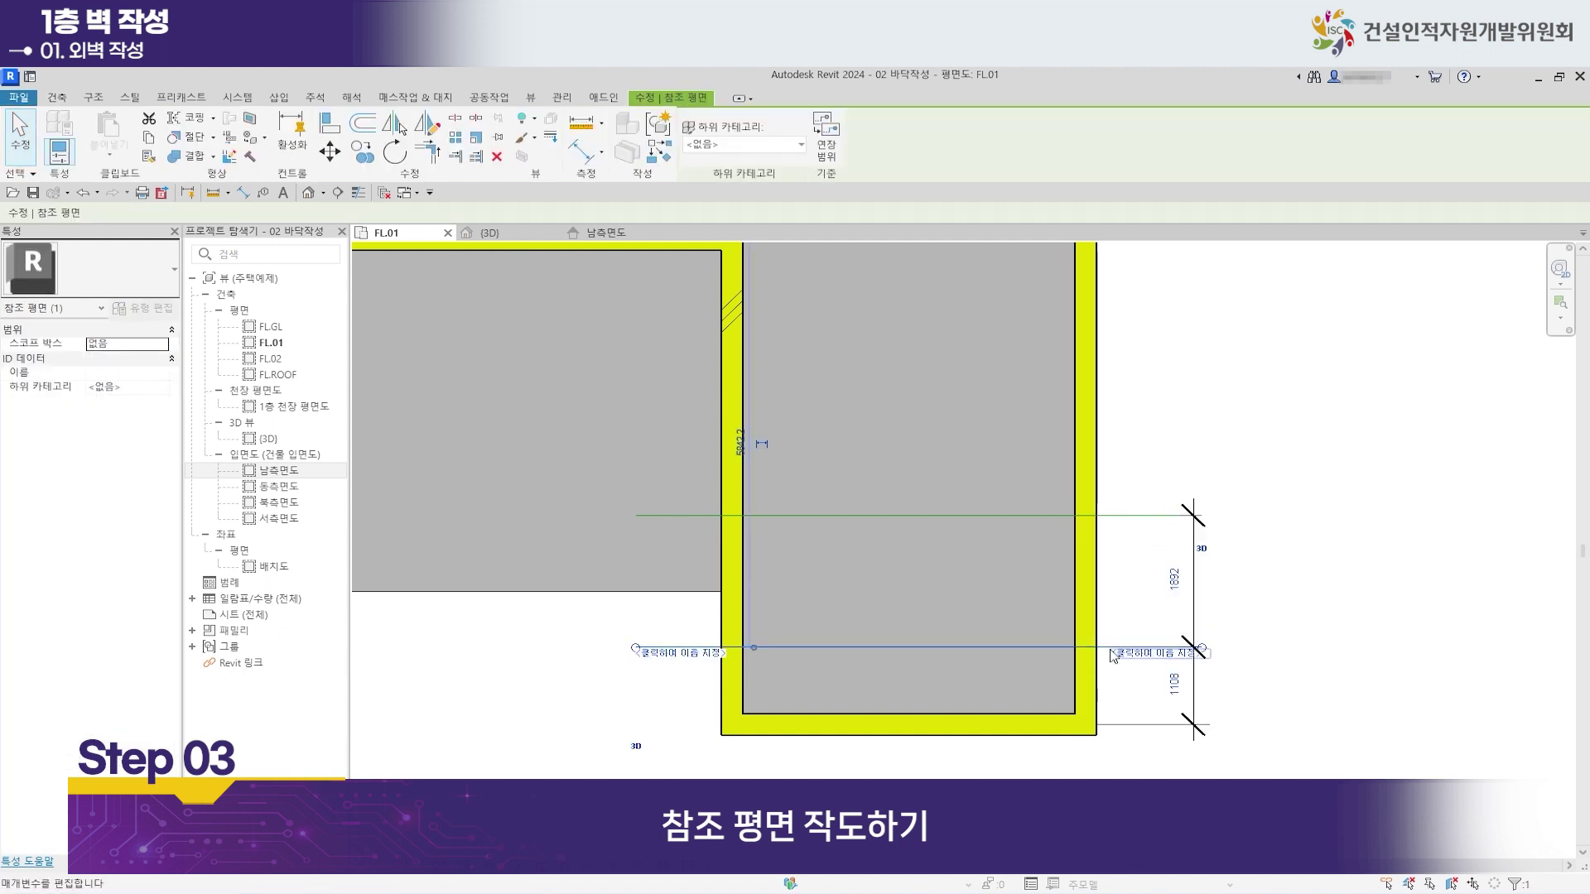
pyautogui.click(1178, 687)
pyautogui.write('1650')
pyautogui.press('Return')
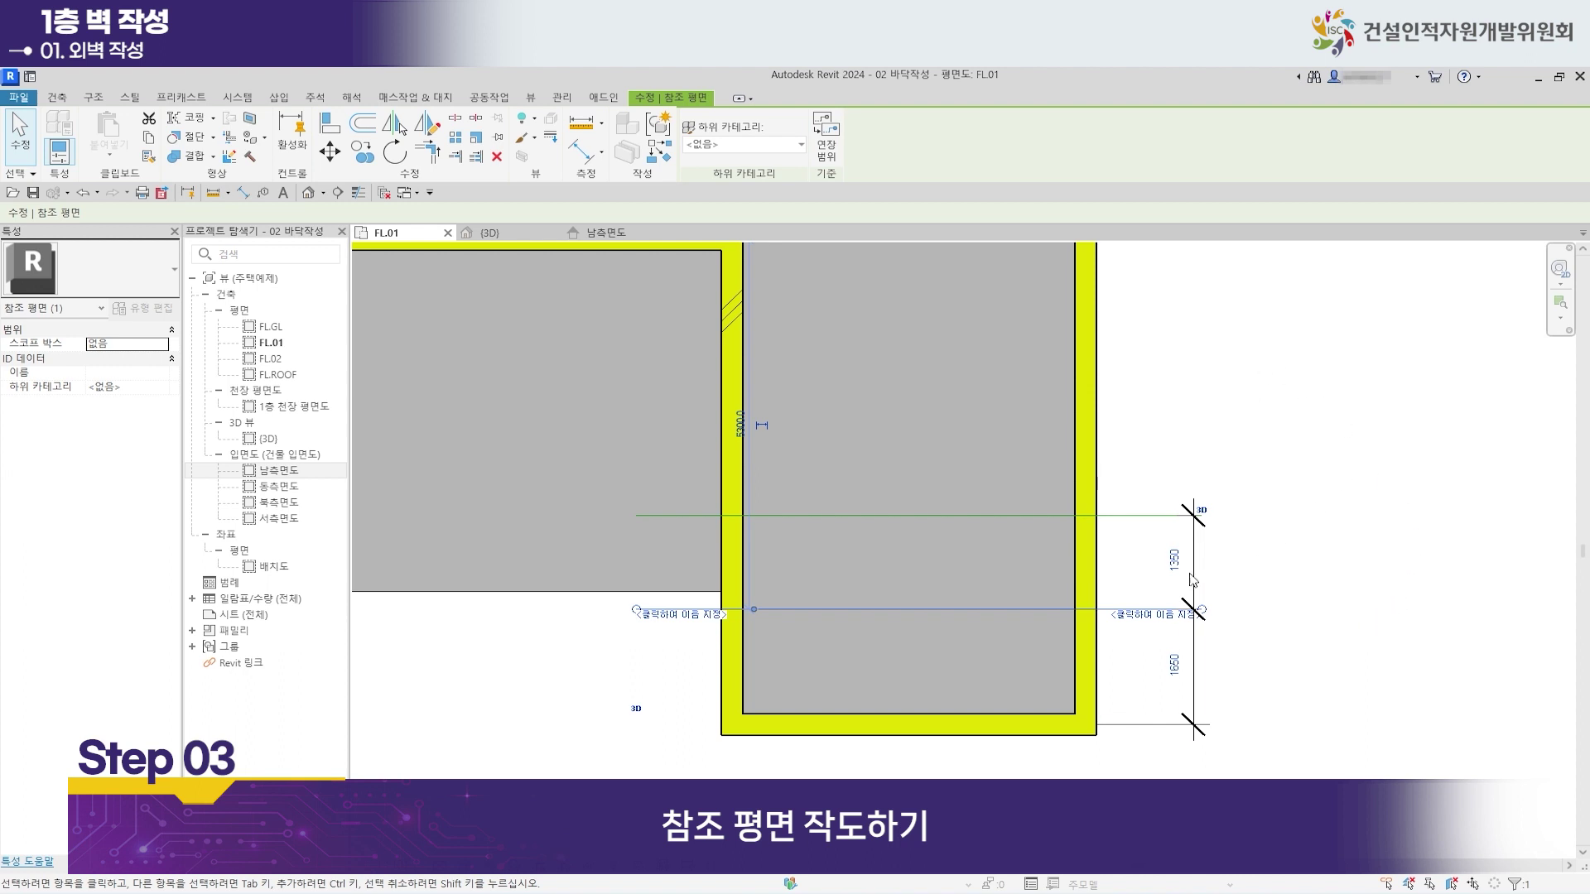
# Move the northern reference plane by setting its distance from the other reference plane to 775 mm.
pyautogui.click(1118, 518)
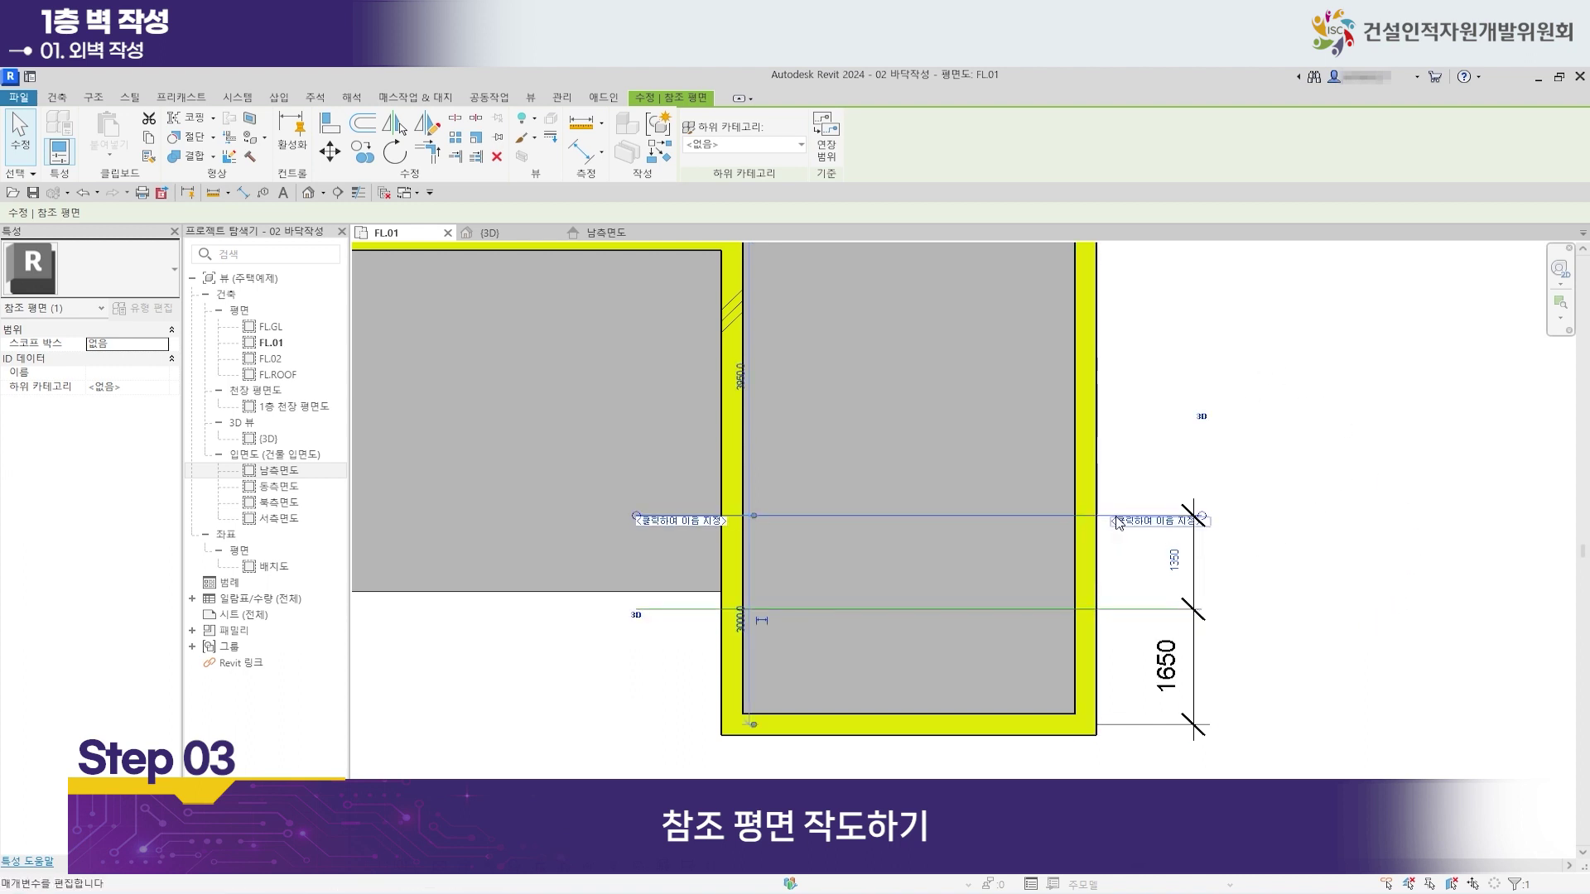
pyautogui.click(1176, 561)
pyautogui.write('77')
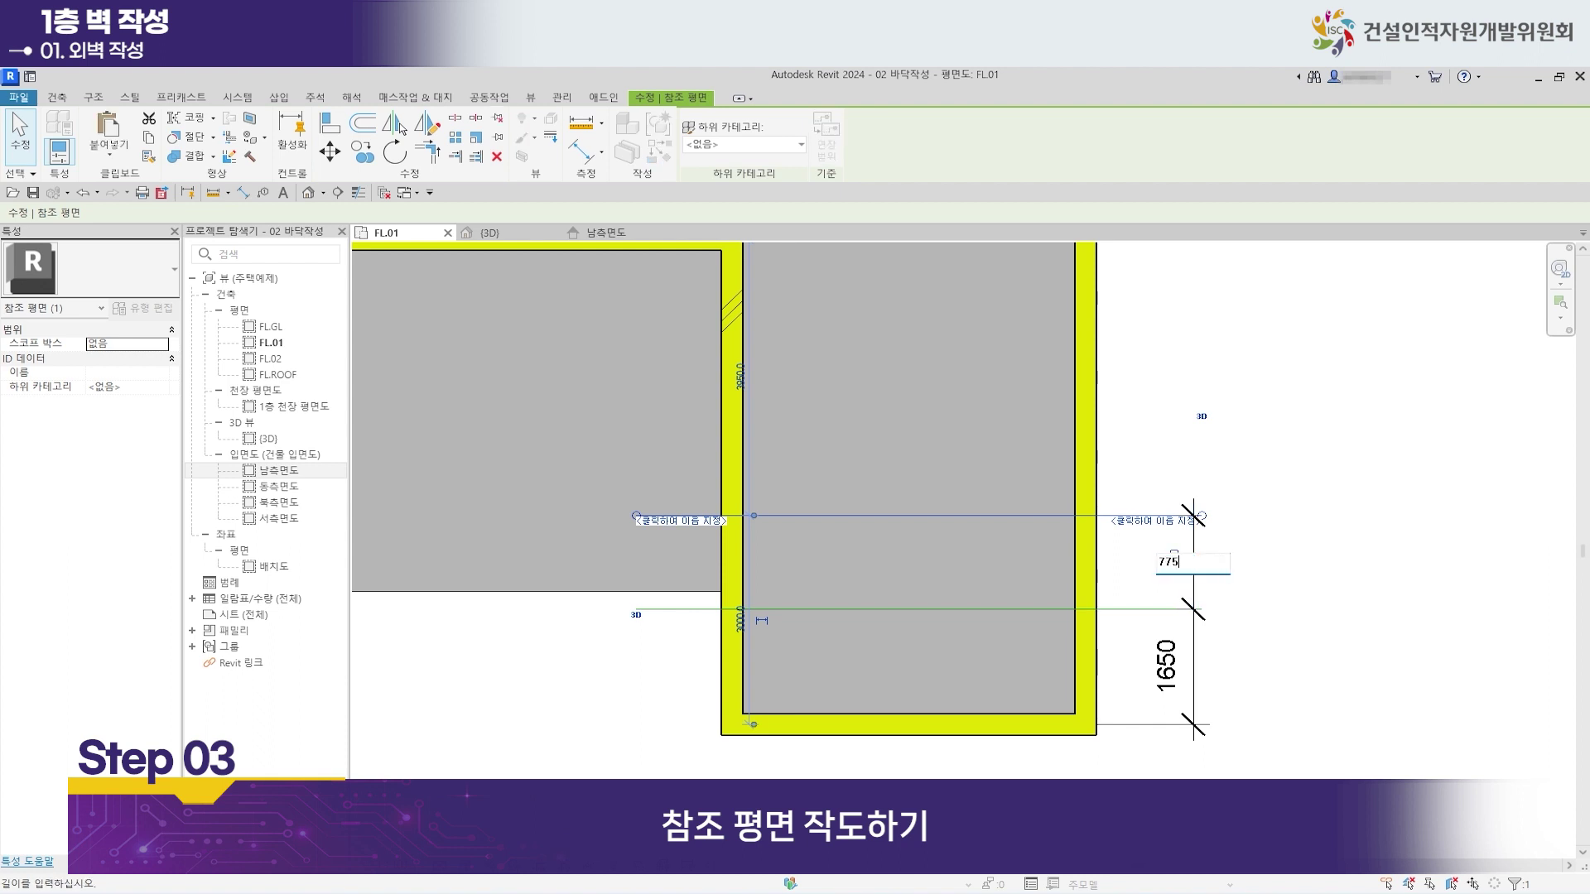
pyautogui.write('5')
pyautogui.press('Return')
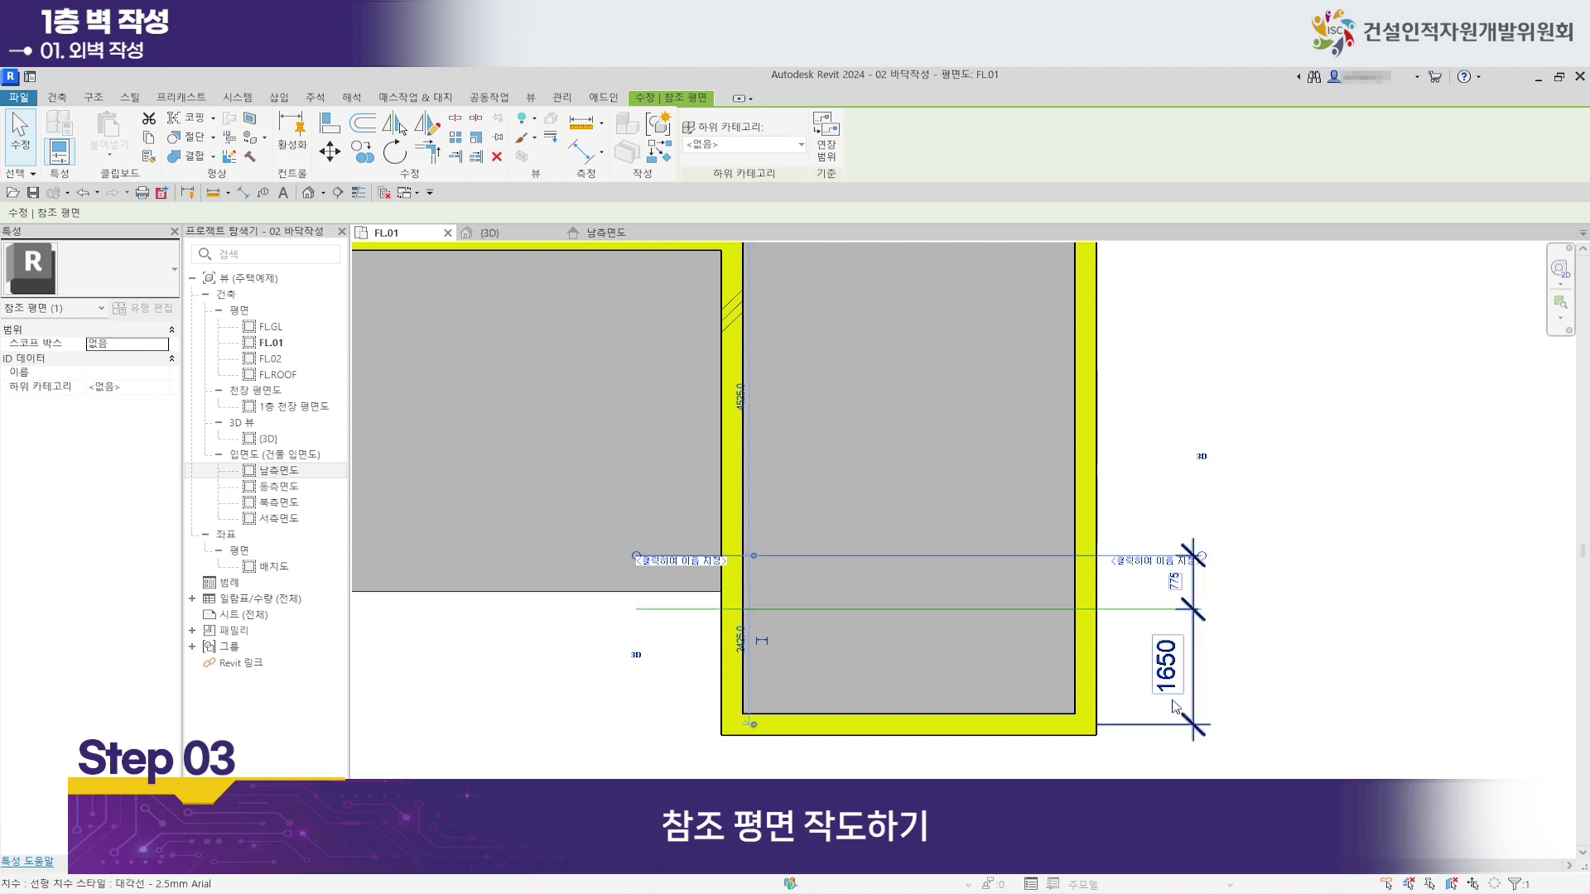
pyautogui.press('Escape')
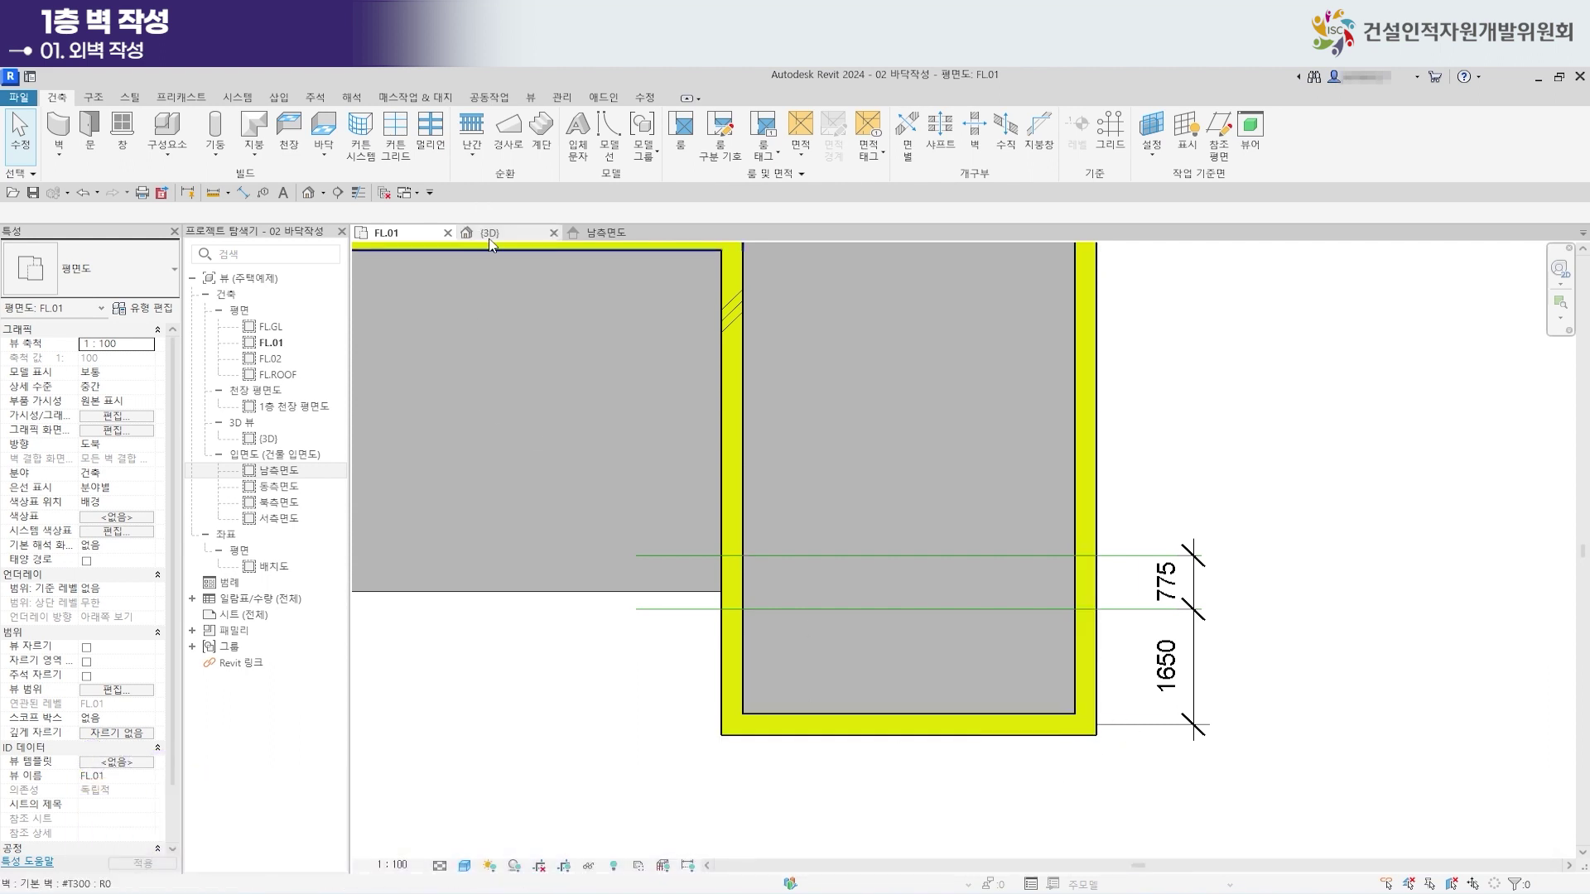
# Select the balcony-side south wall in the 3D view and set its top constraint to 미연결 in the FL.01 plan.
pyautogui.click(522, 240)
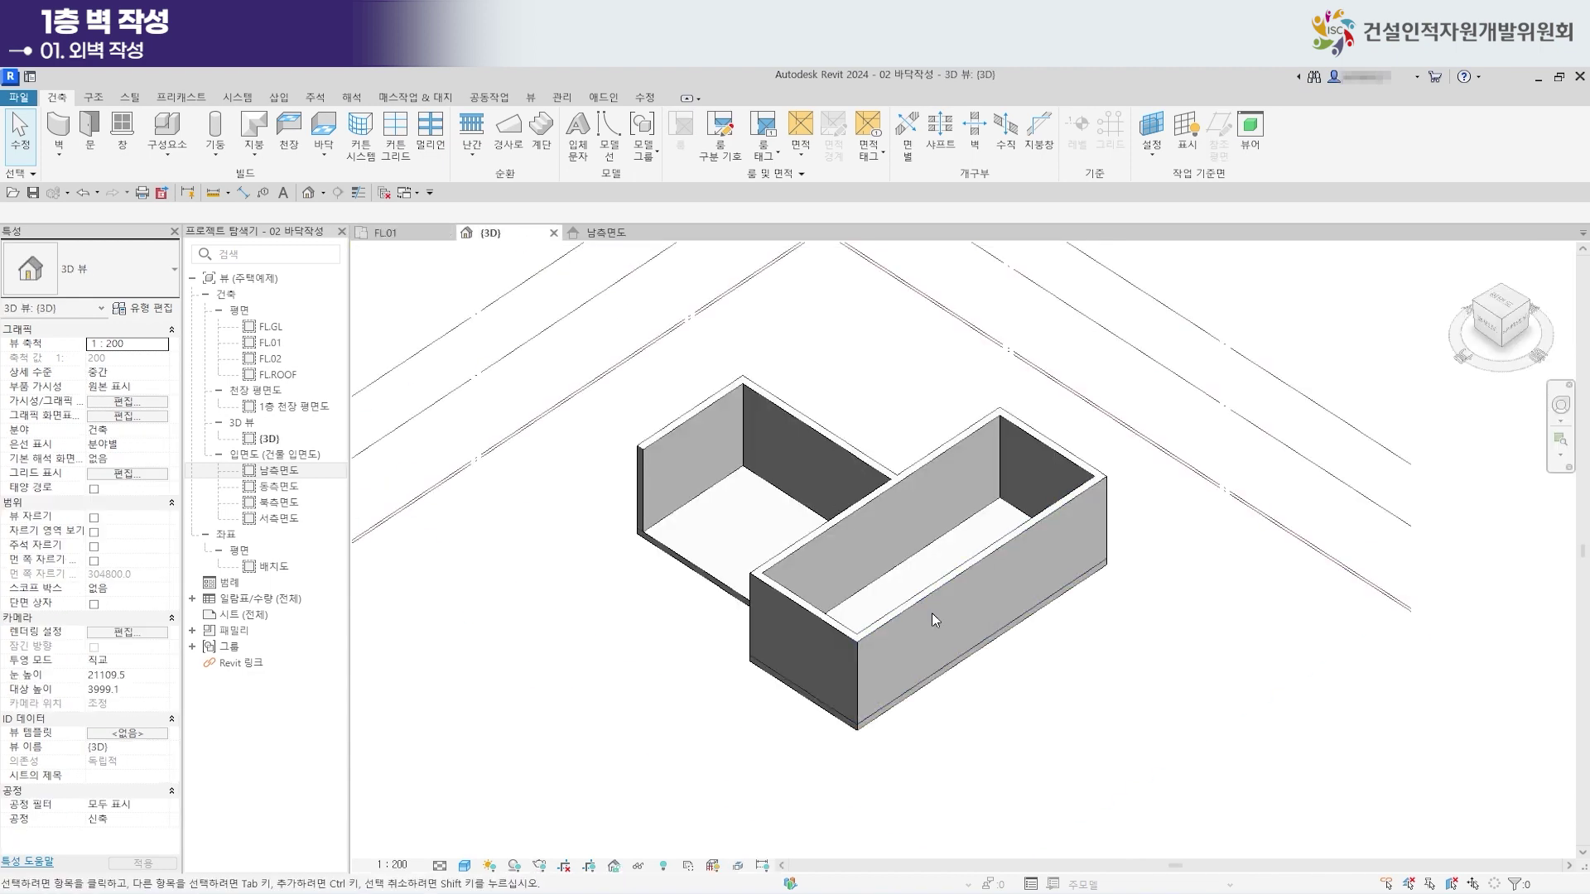
pyautogui.scroll(3, 851, 733)
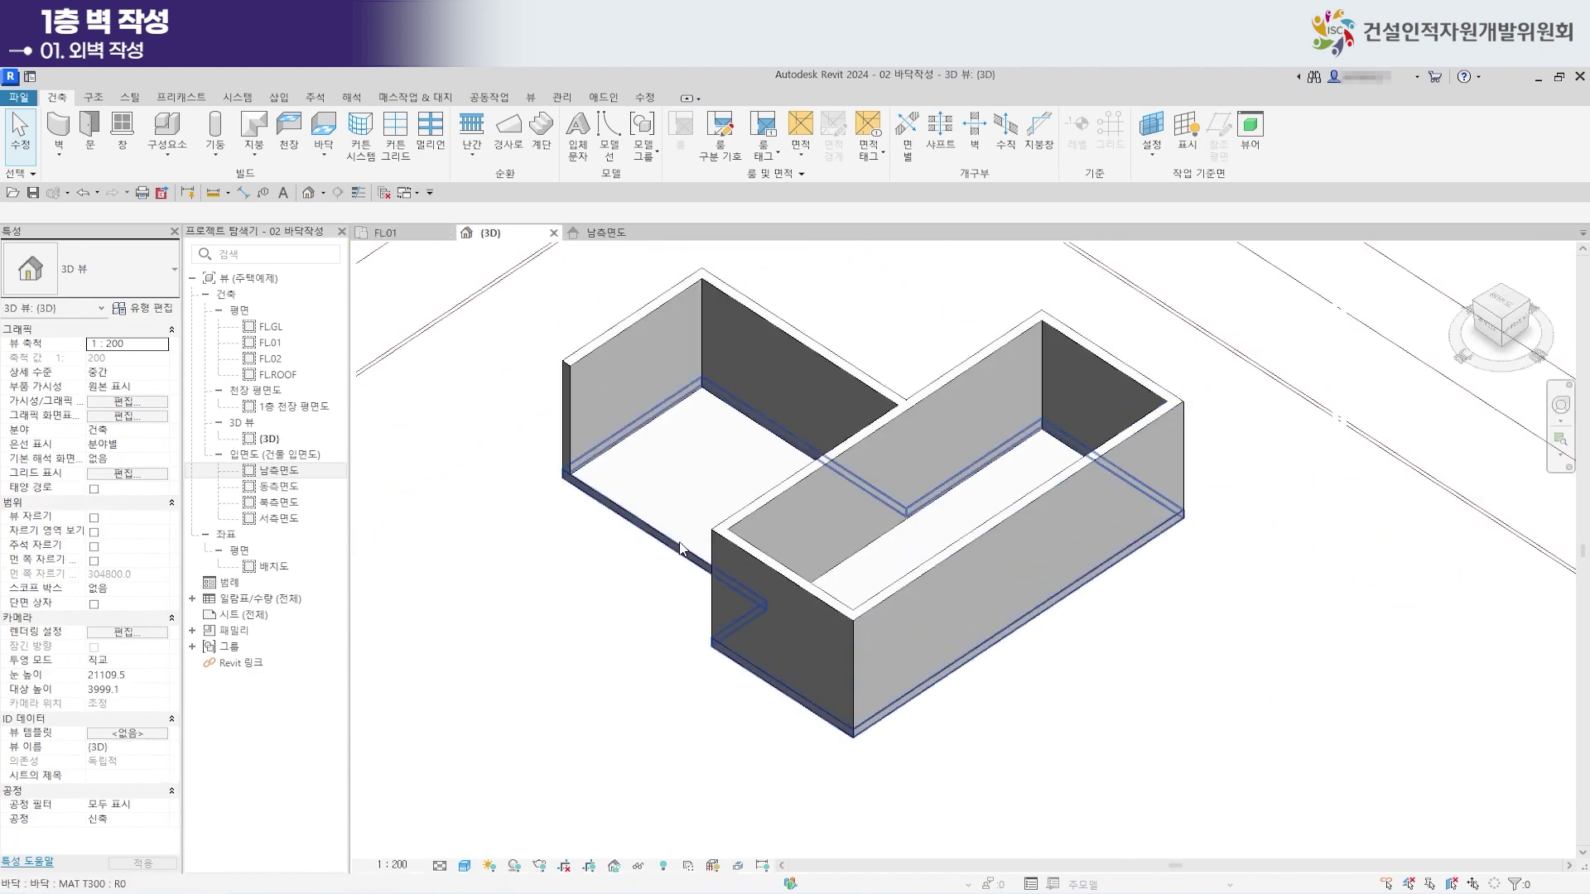
pyautogui.click(816, 604)
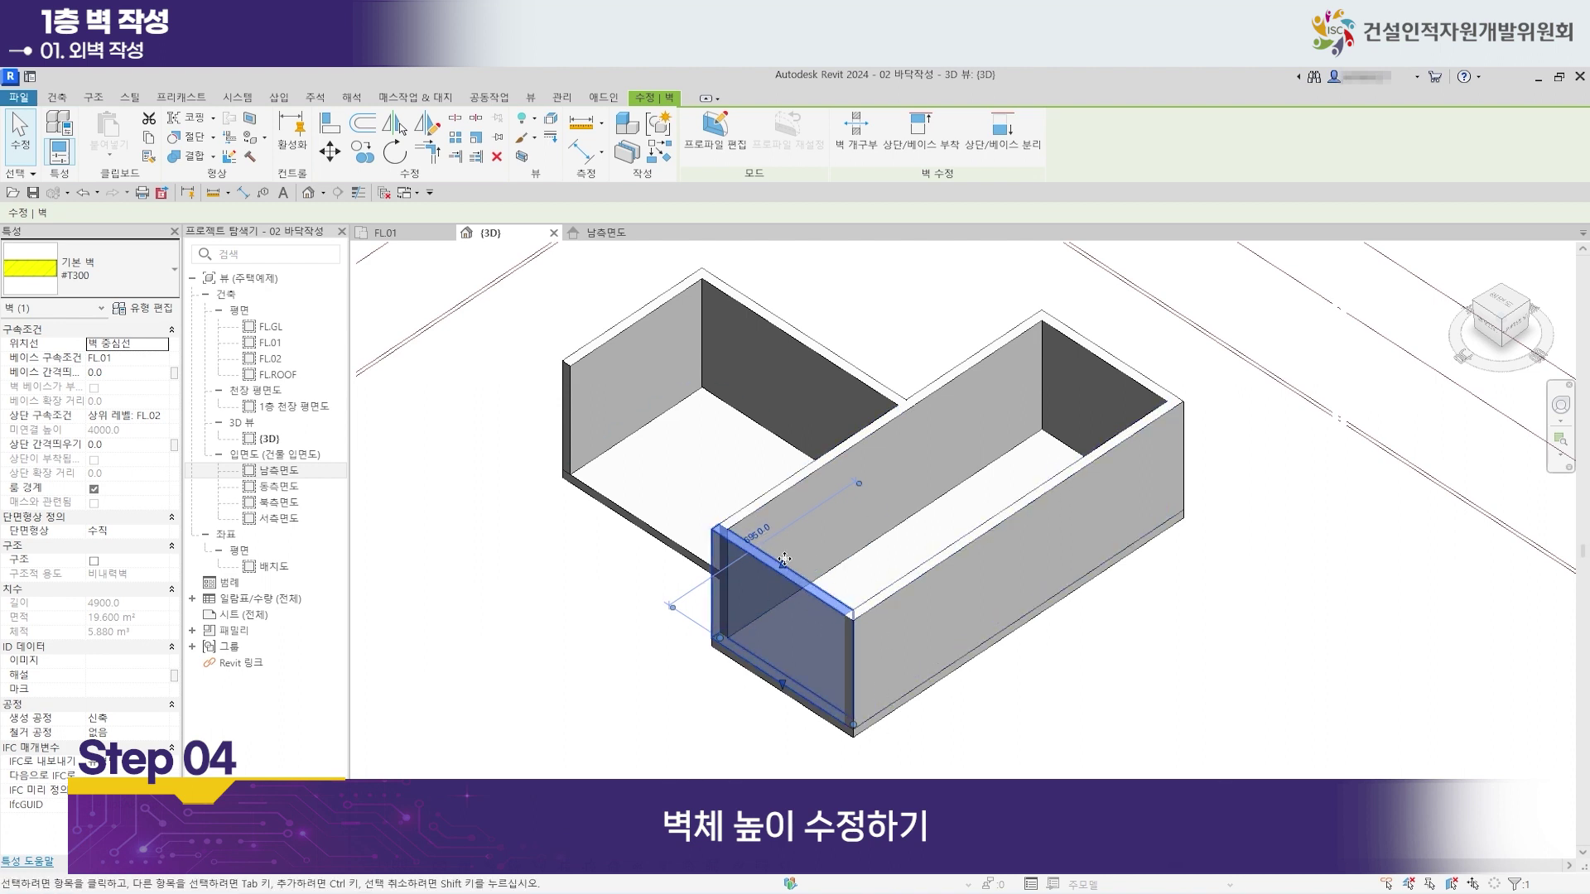
pyautogui.click(422, 242)
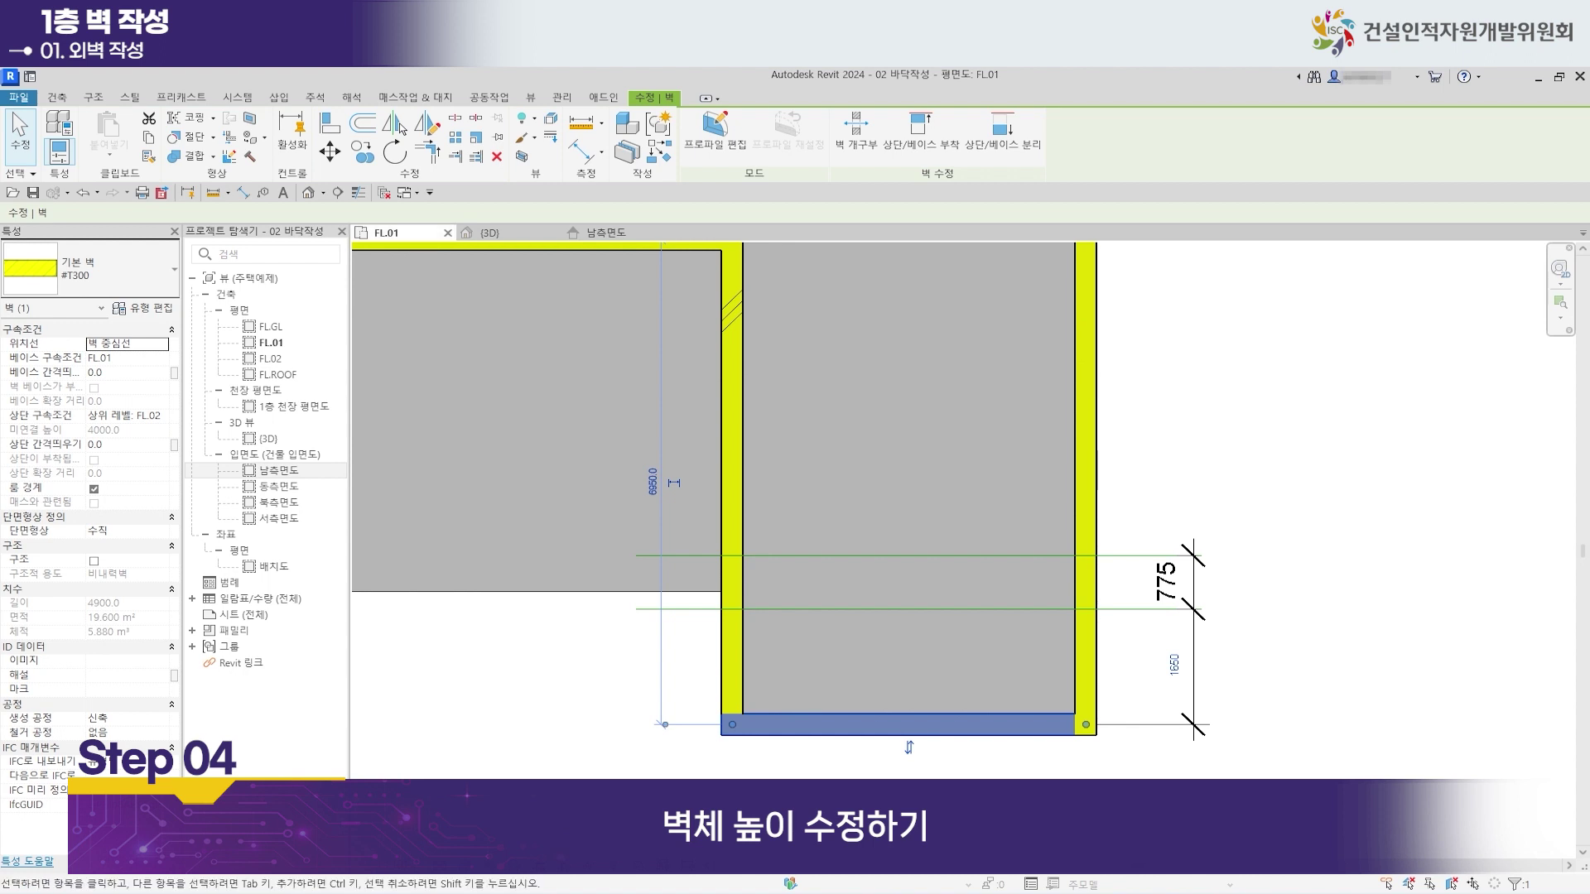
pyautogui.scroll(2, 965, 774)
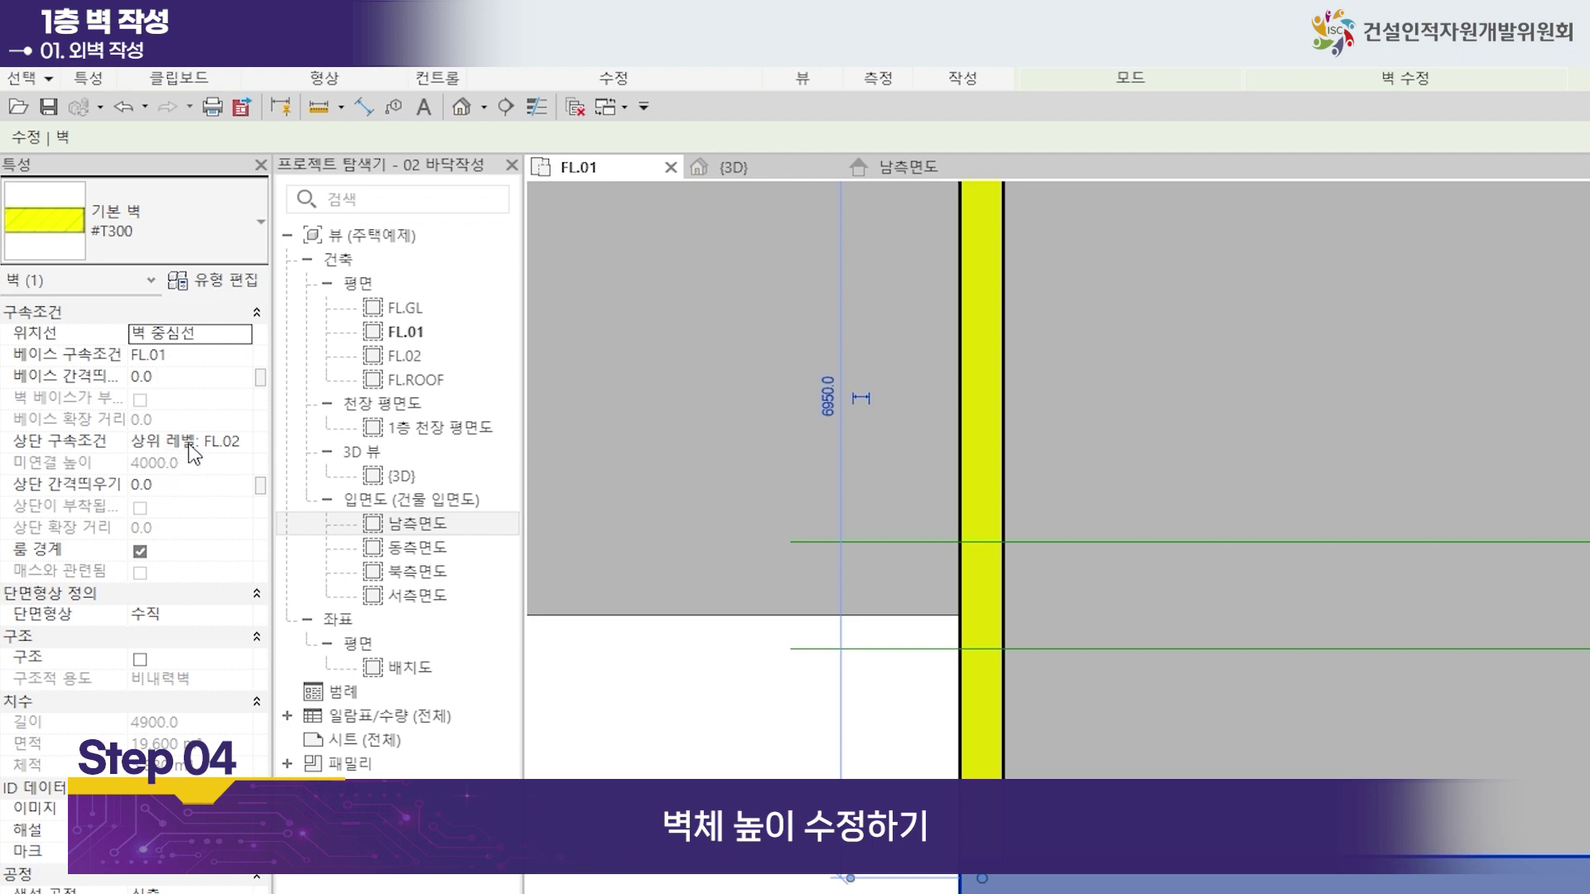
pyautogui.click(238, 447)
pyautogui.click(242, 442)
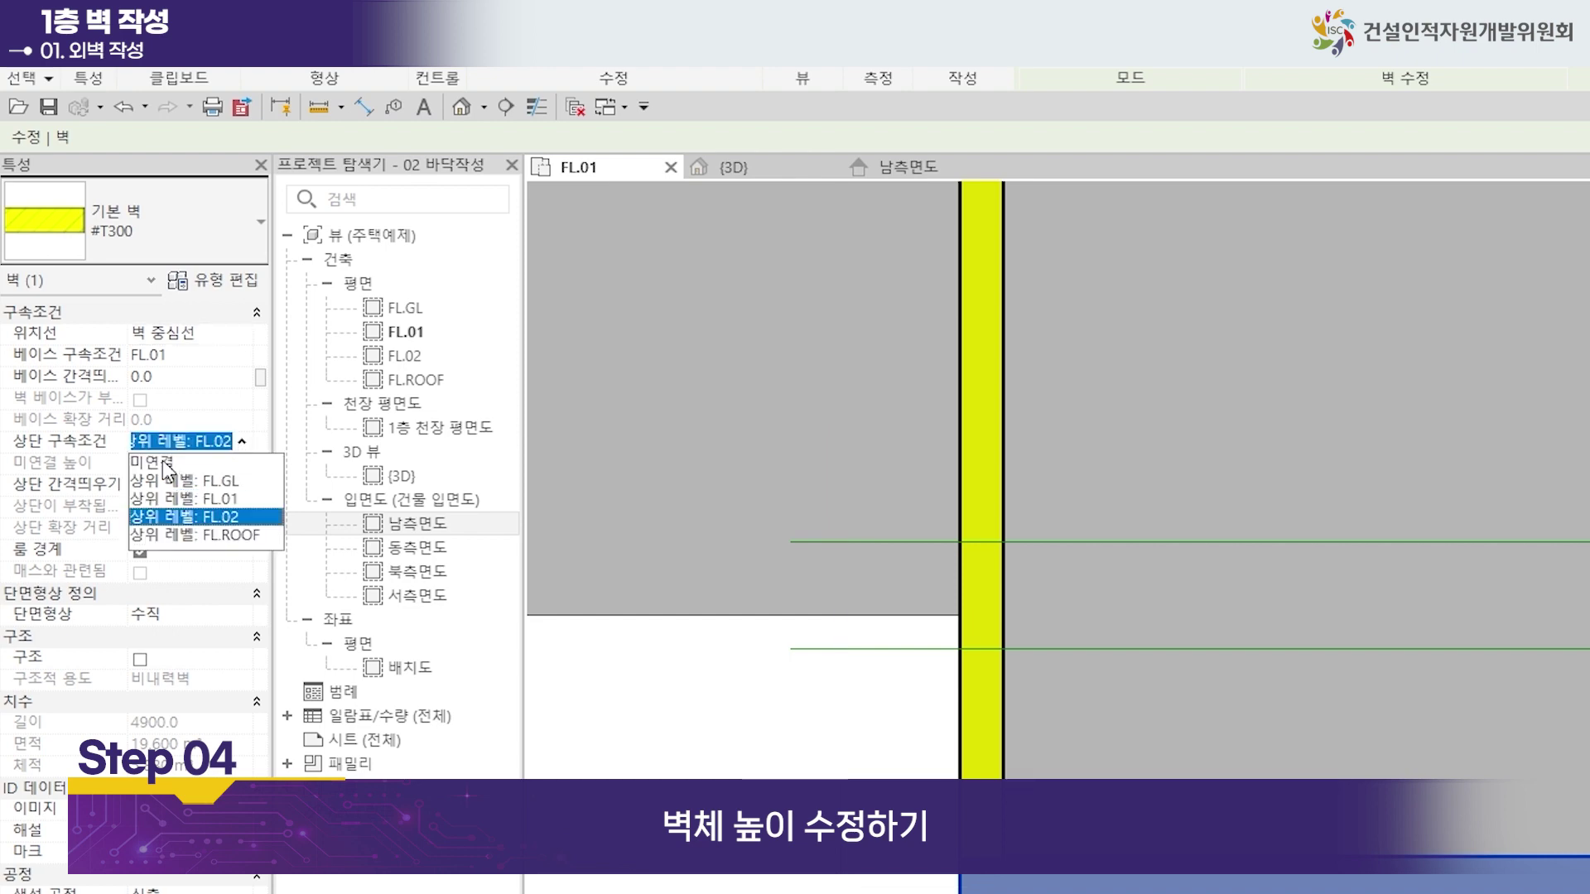
pyautogui.click(166, 462)
# Set the south wall's unconnected height to 1200 mm and check the wall in the 3D view.
pyautogui.click(185, 469)
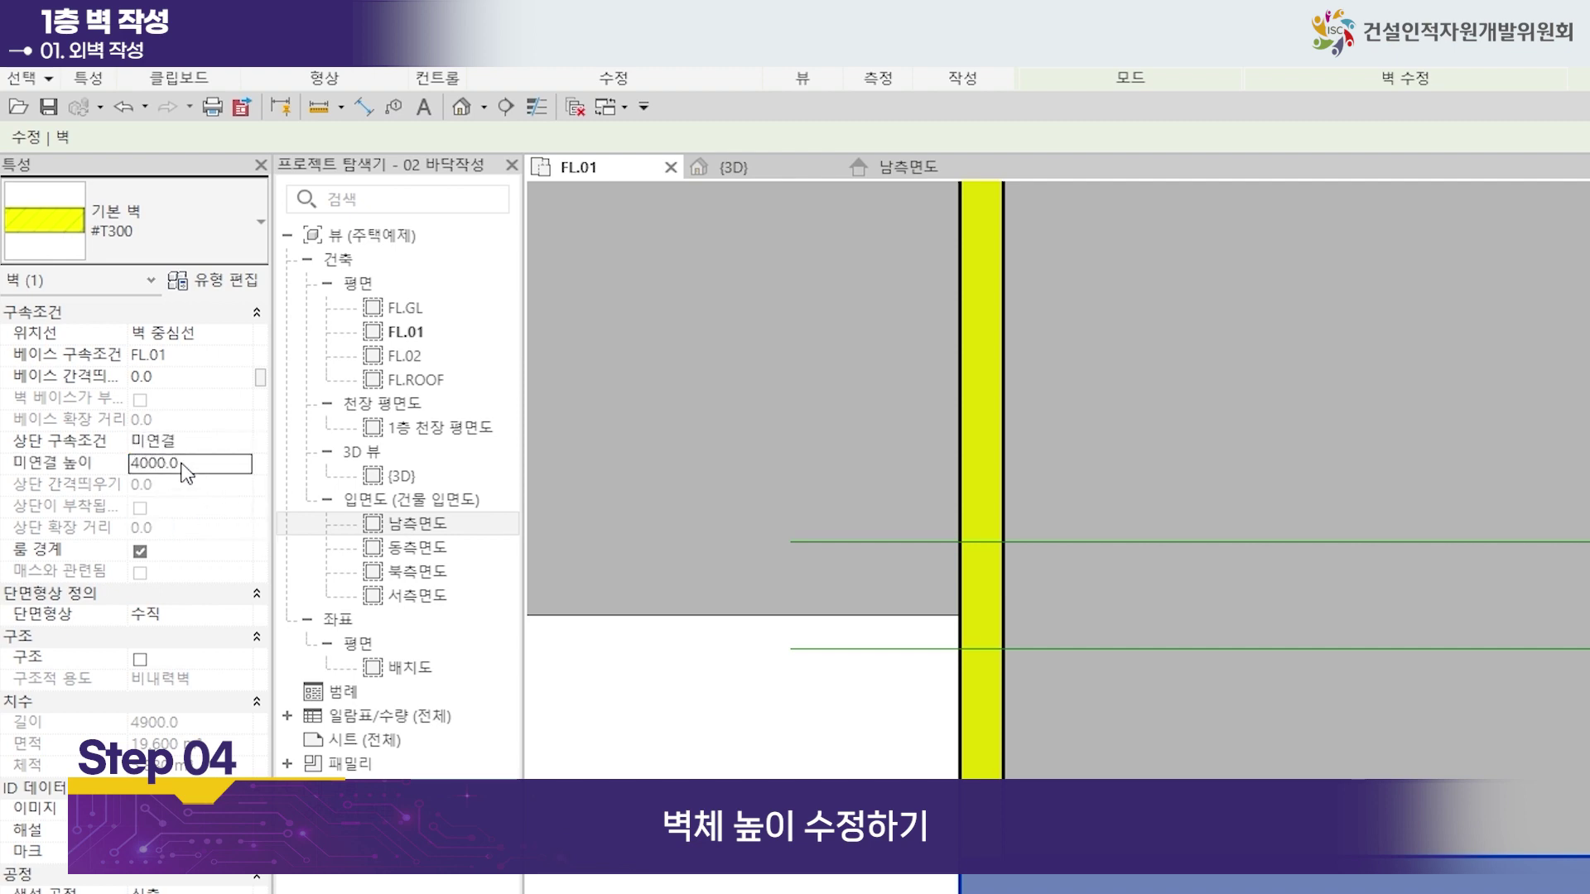
pyautogui.moveTo(180, 463); pyautogui.dragTo(89, 460)
pyautogui.click(197, 446)
pyautogui.click(184, 465)
pyautogui.moveTo(183, 465); pyautogui.dragTo(133, 462)
pyautogui.write('120')
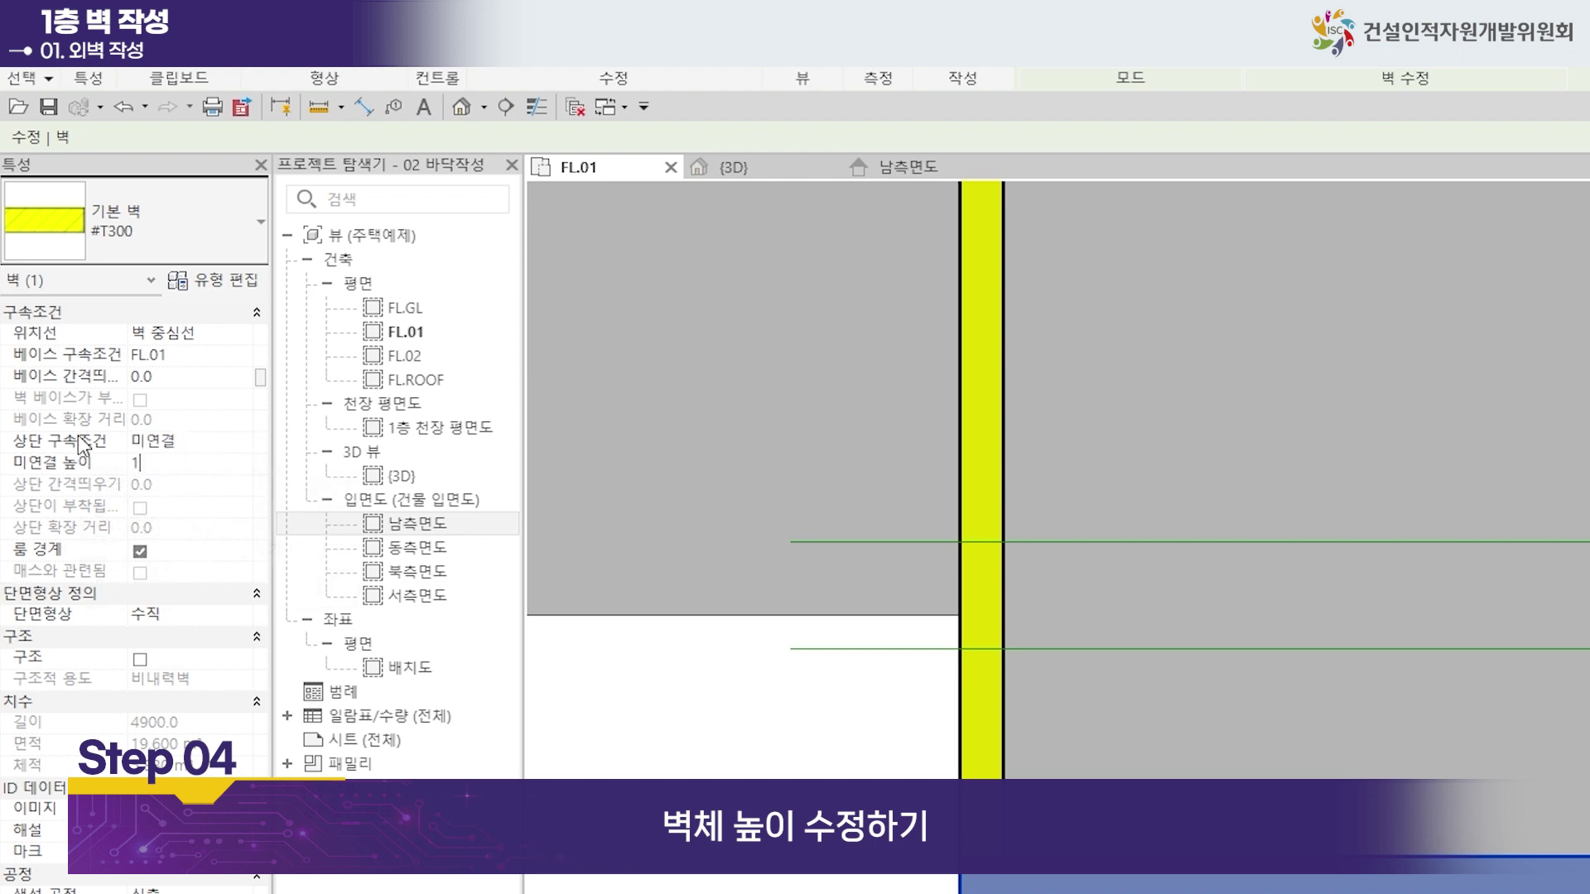
pyautogui.press('Return')
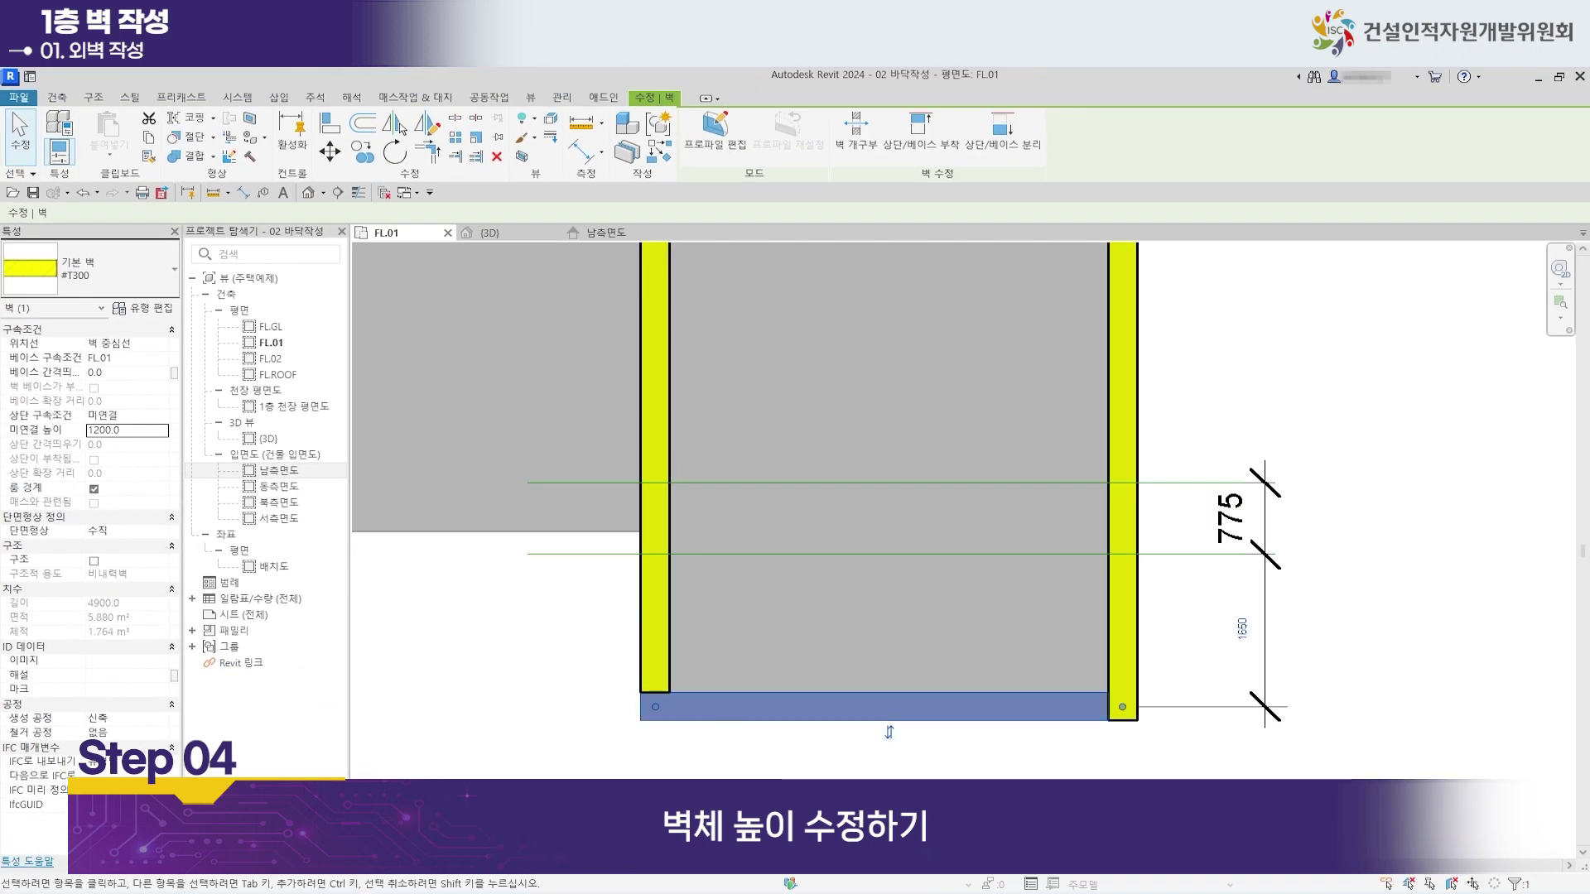
pyautogui.click(490, 233)
pyautogui.press('Escape')
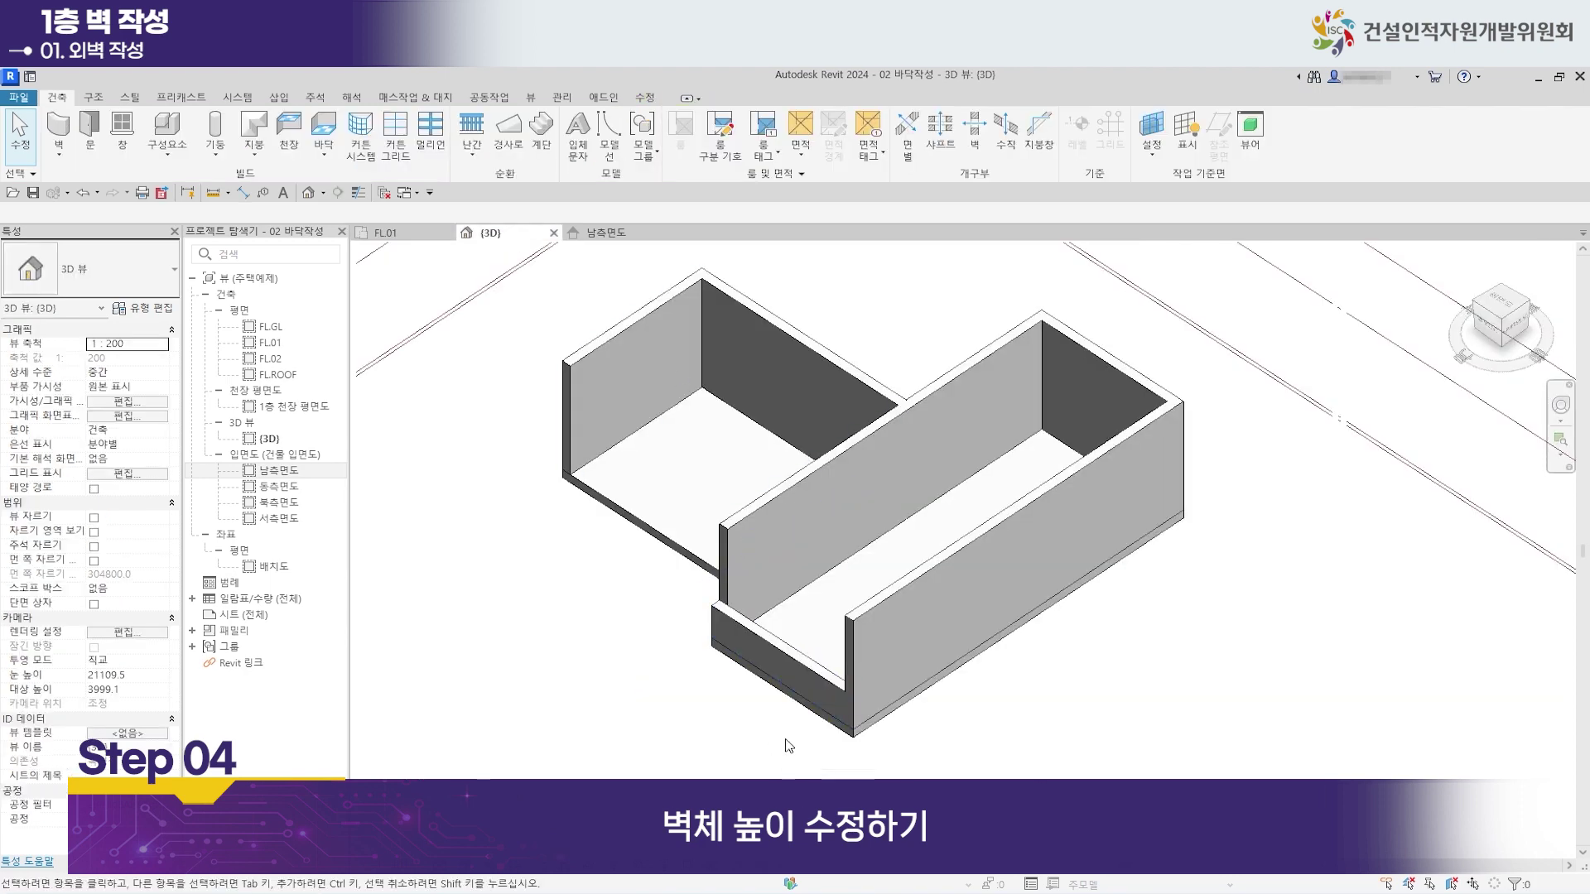
pyautogui.scroll(4, 762, 622)
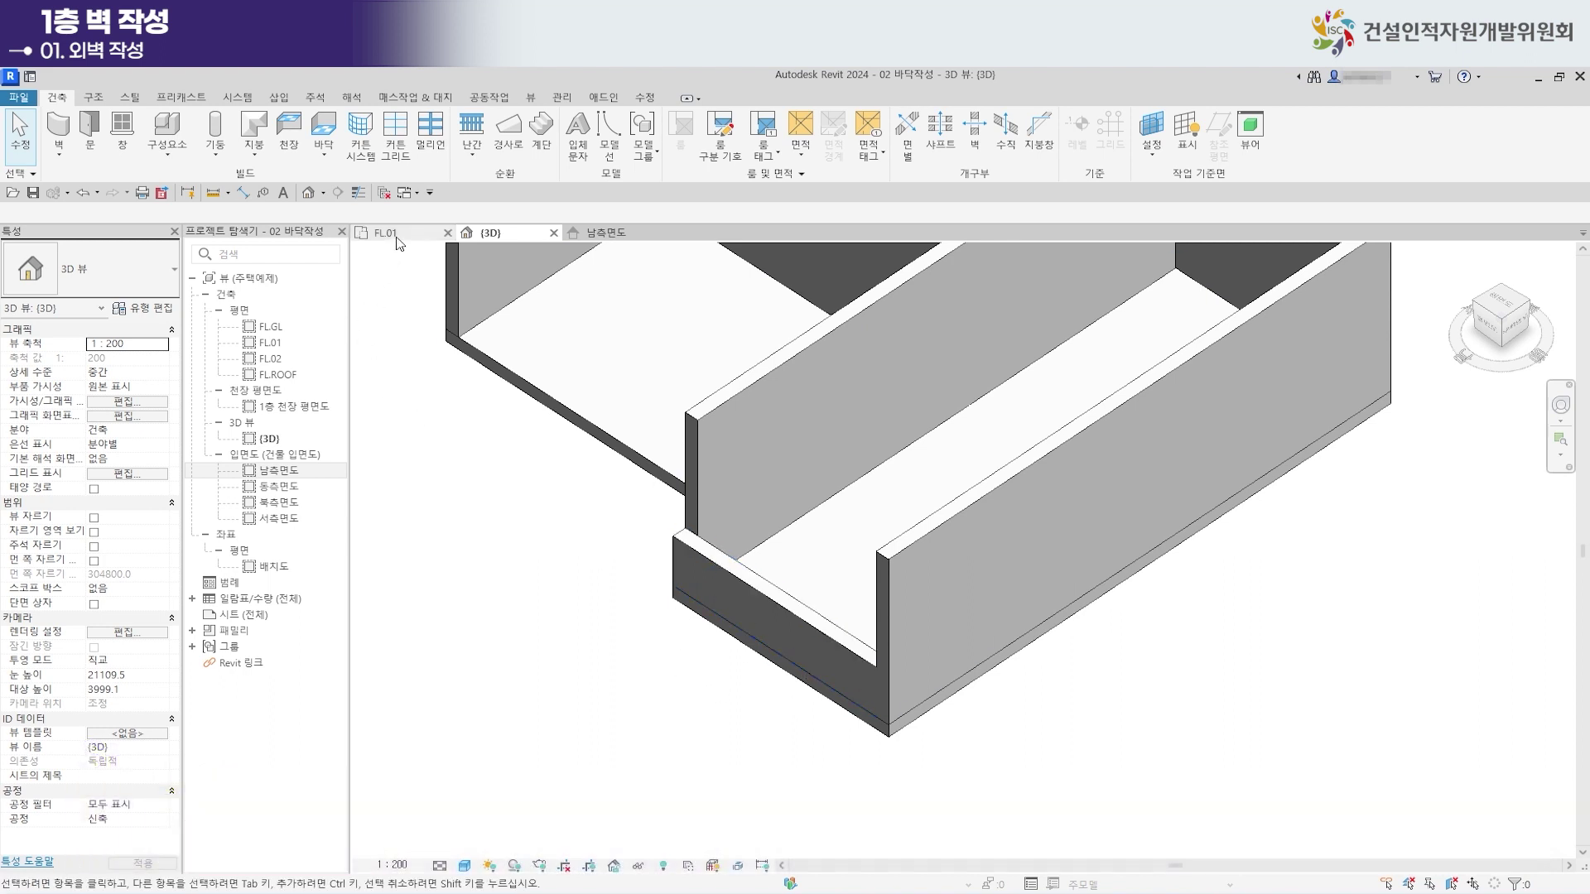
# Split the east wall in the FL.01 plan about 1300 mm north of the south wall's centreline.
pyautogui.click(397, 235)
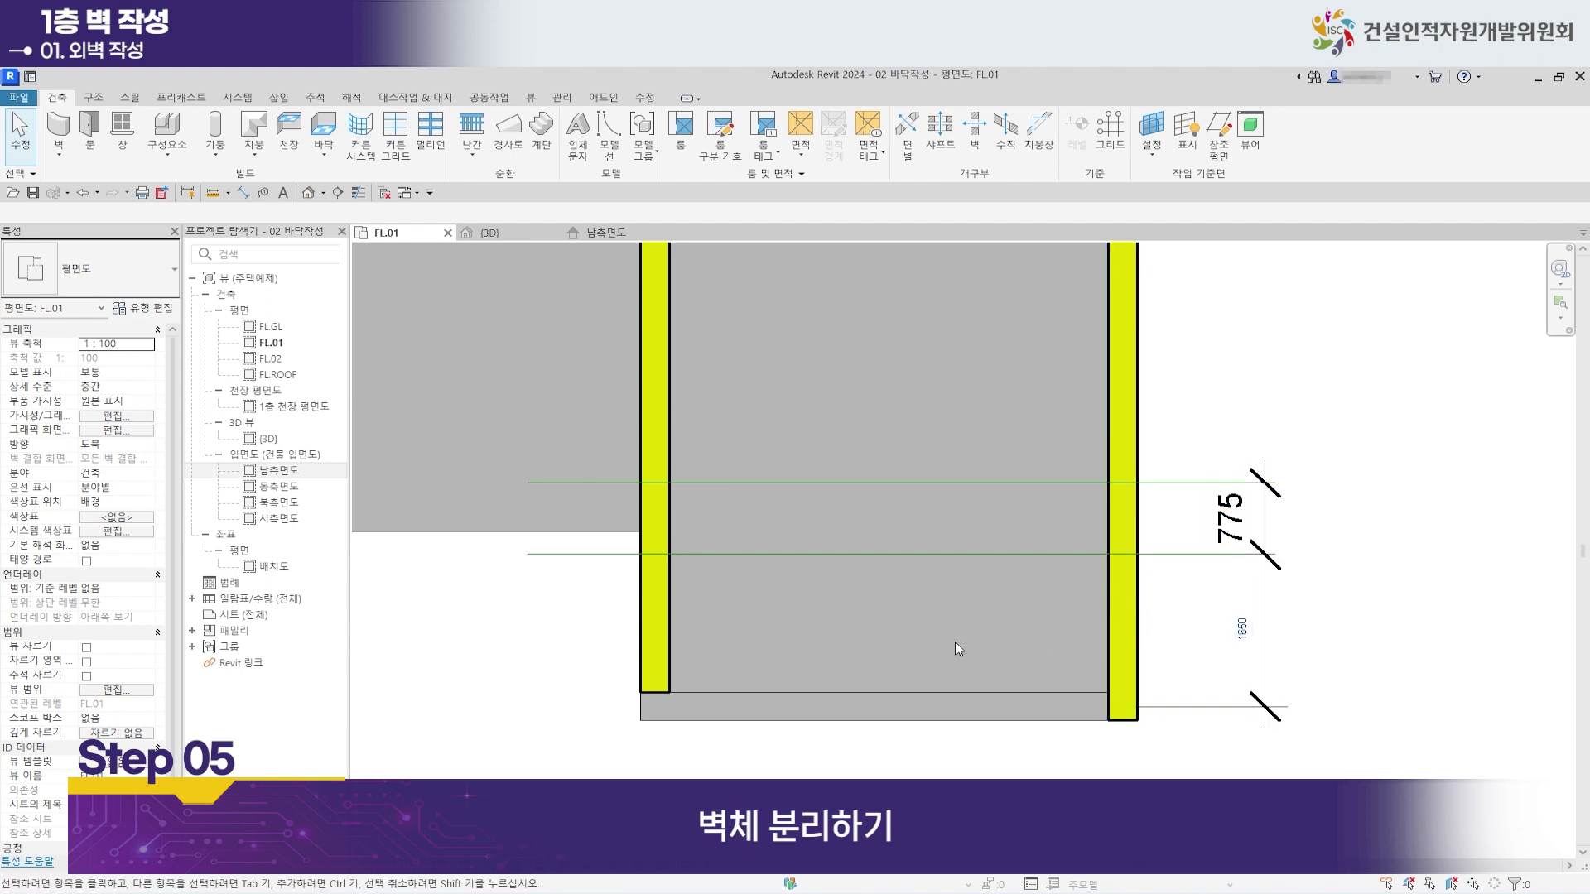
pyautogui.press('s')
pyautogui.press('l')
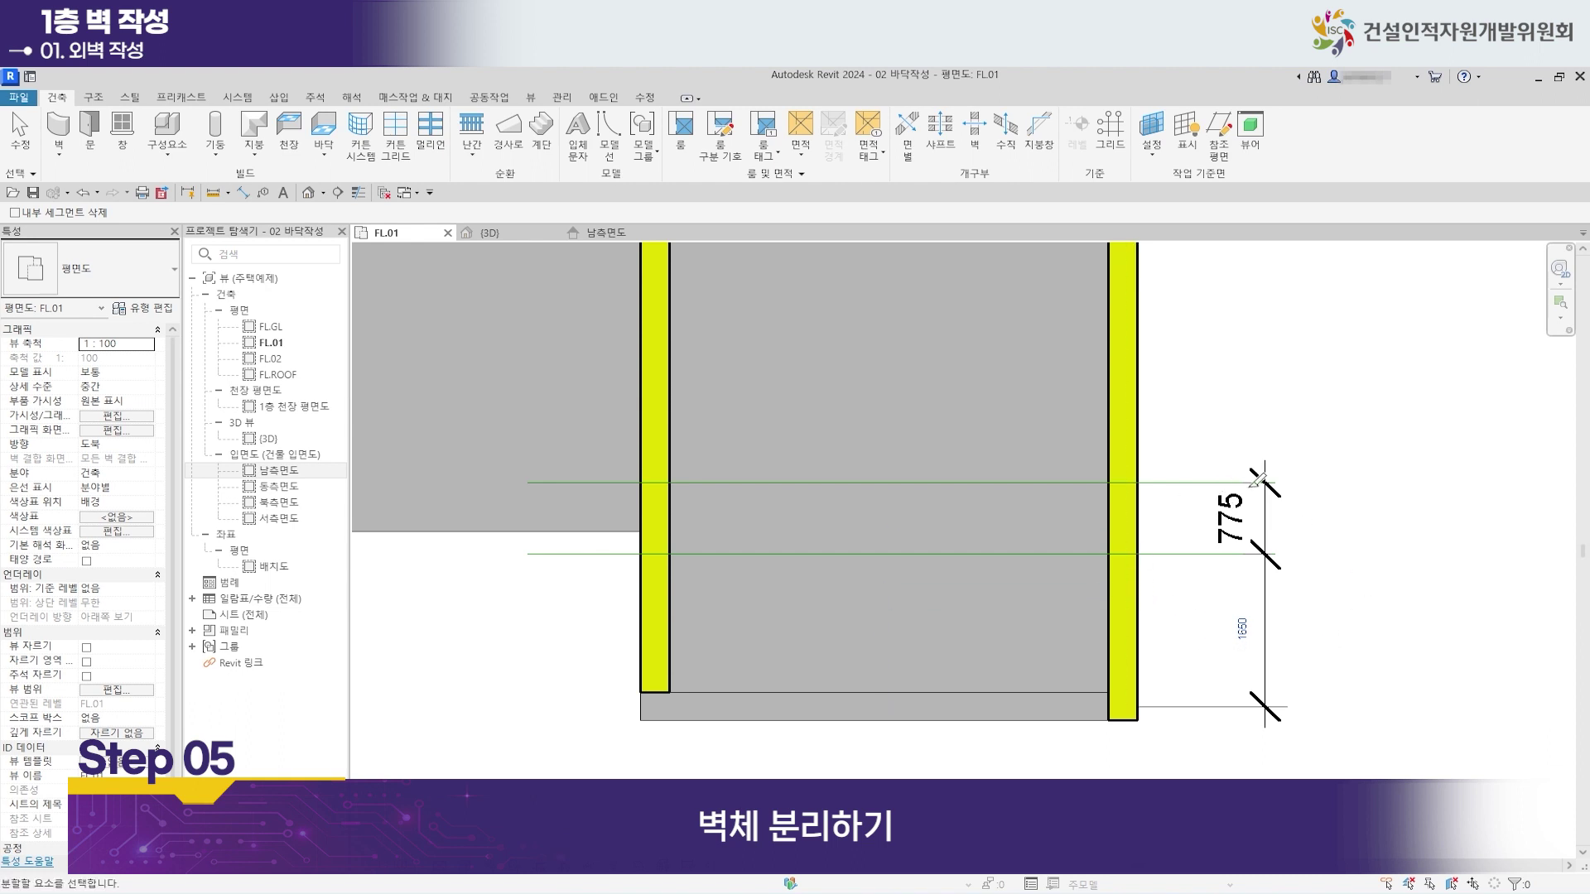
pyautogui.click(1135, 587)
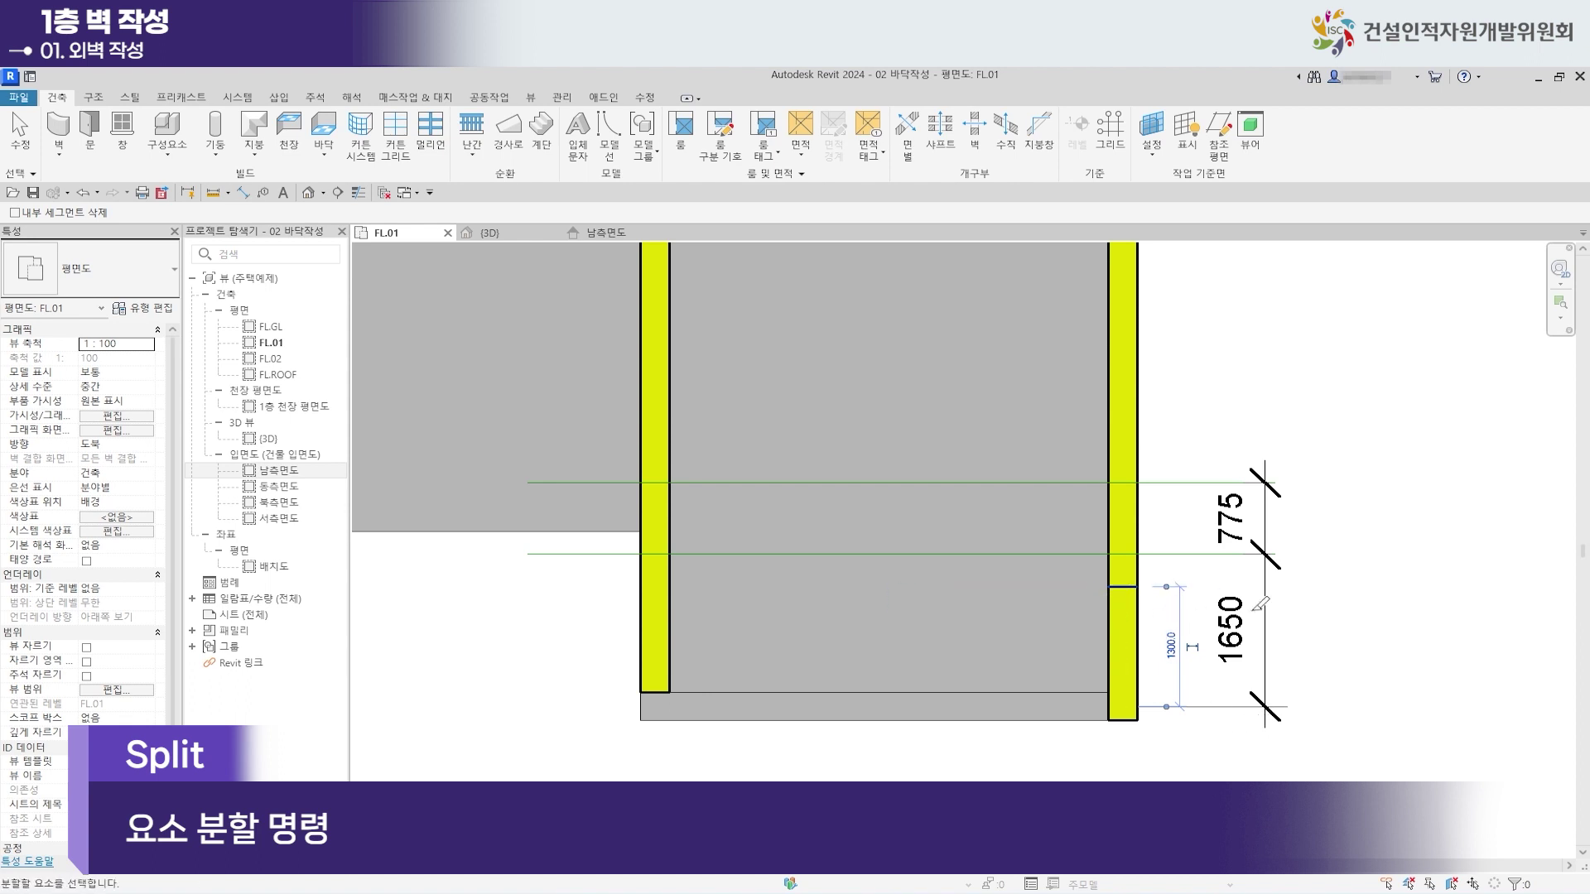
# Check the east wall split in the 3D view by selecting its short southern segment.
pyautogui.click(497, 237)
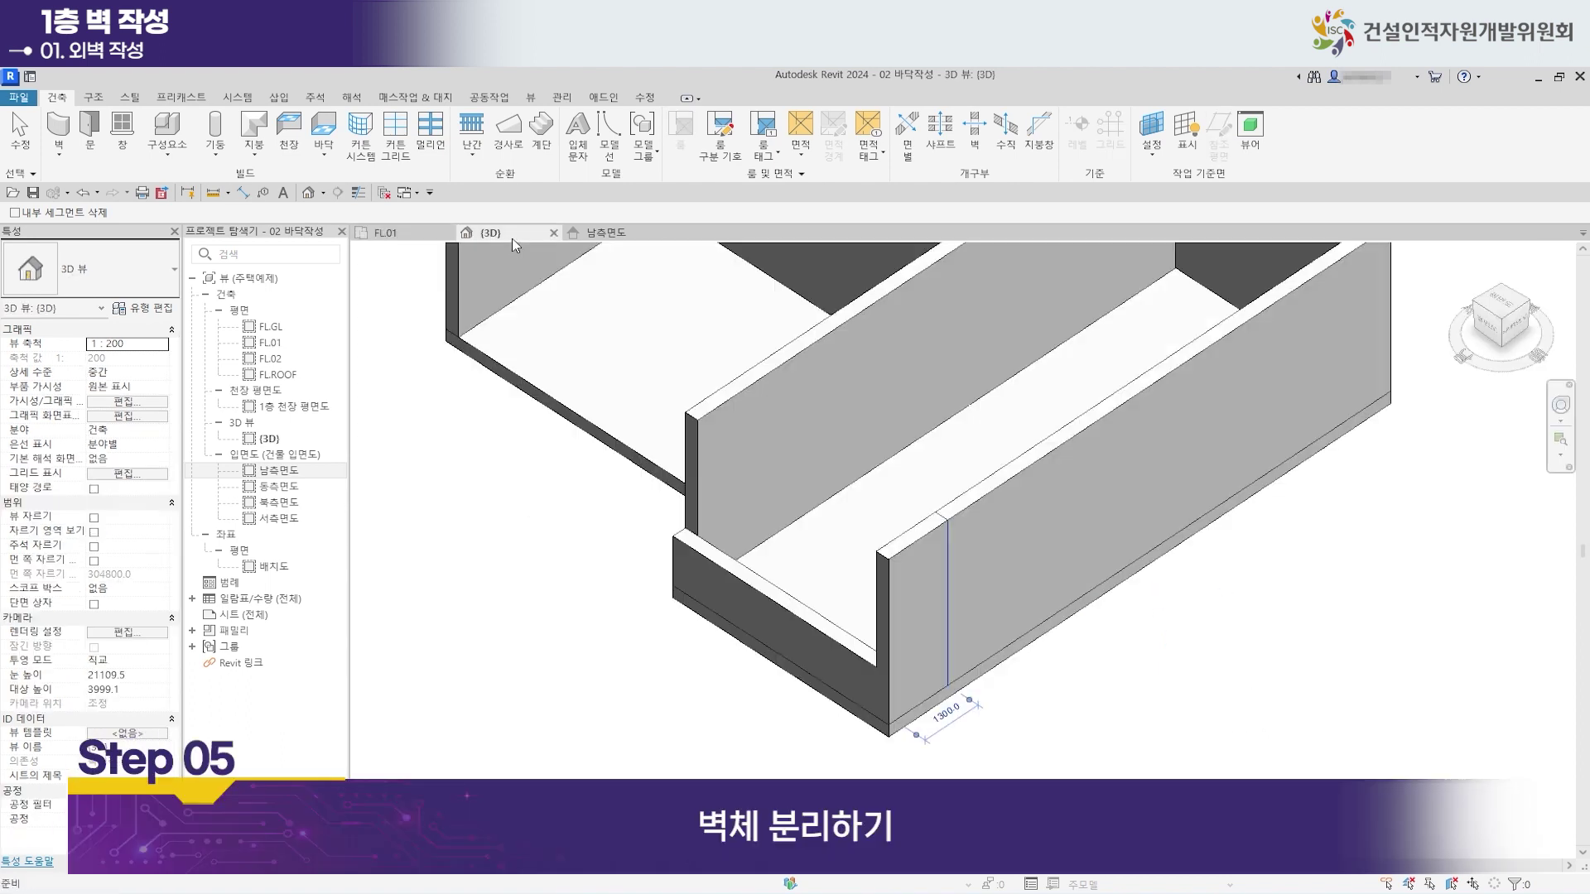
pyautogui.press('Escape')
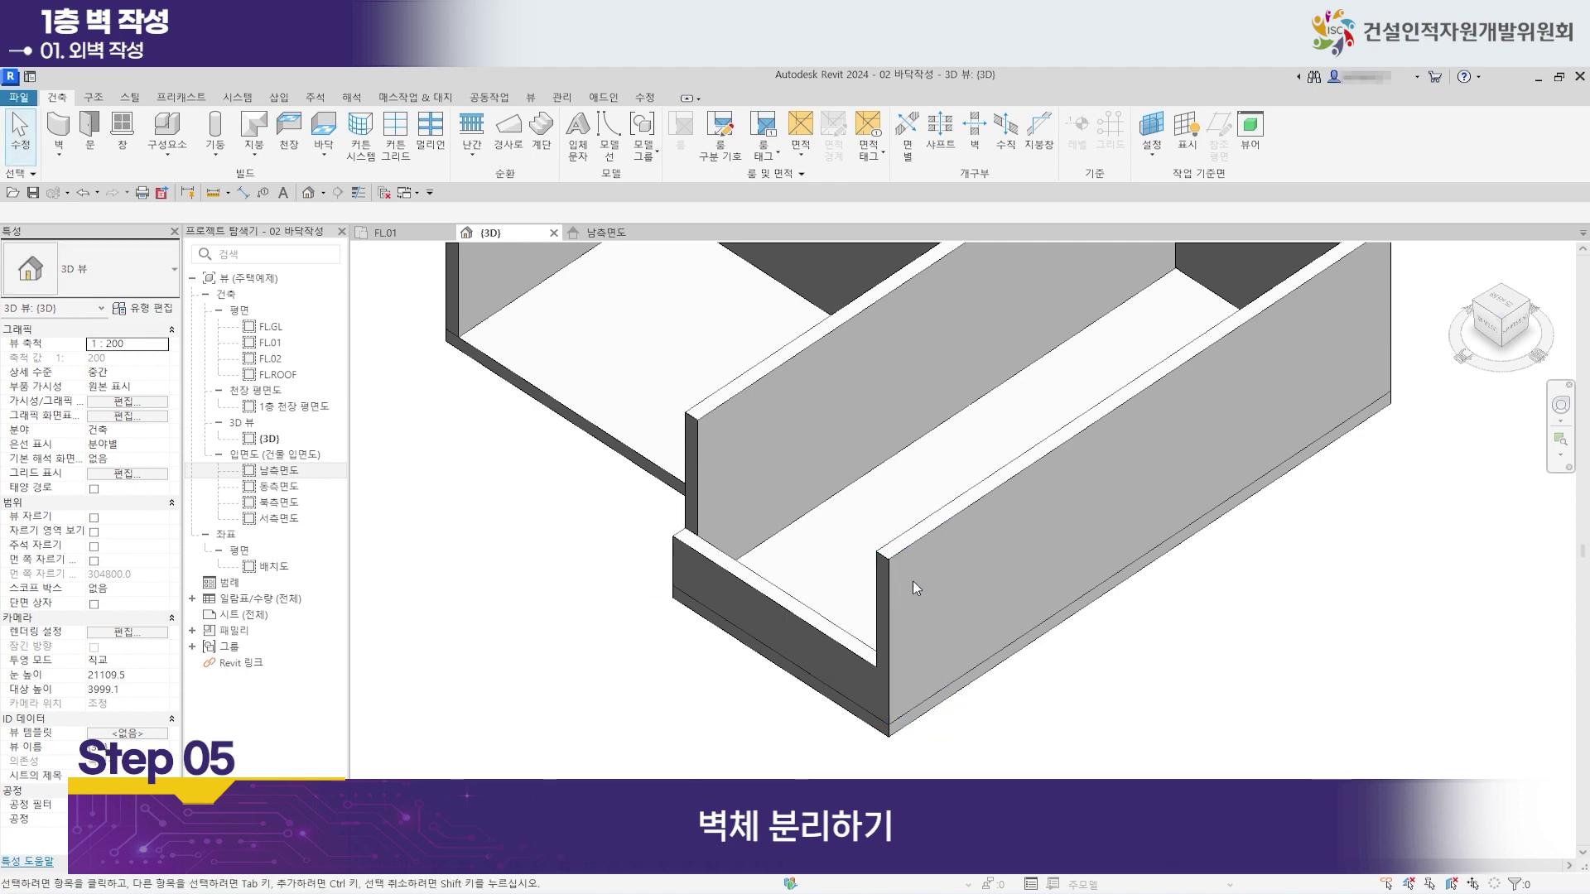
pyautogui.click(938, 555)
pyautogui.press('Escape')
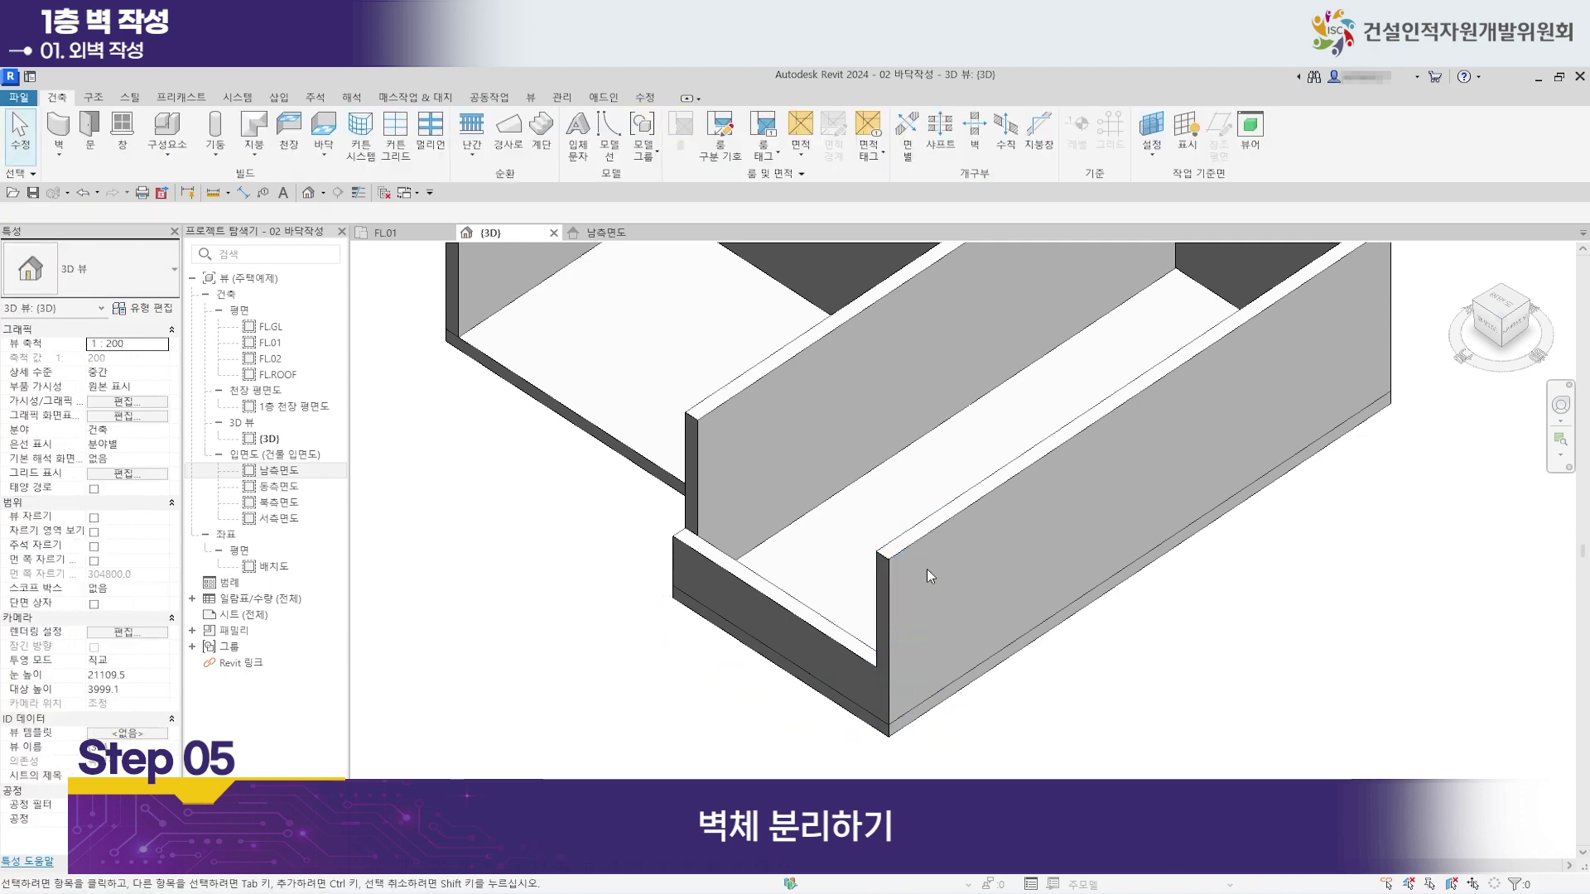
pyautogui.click(905, 552)
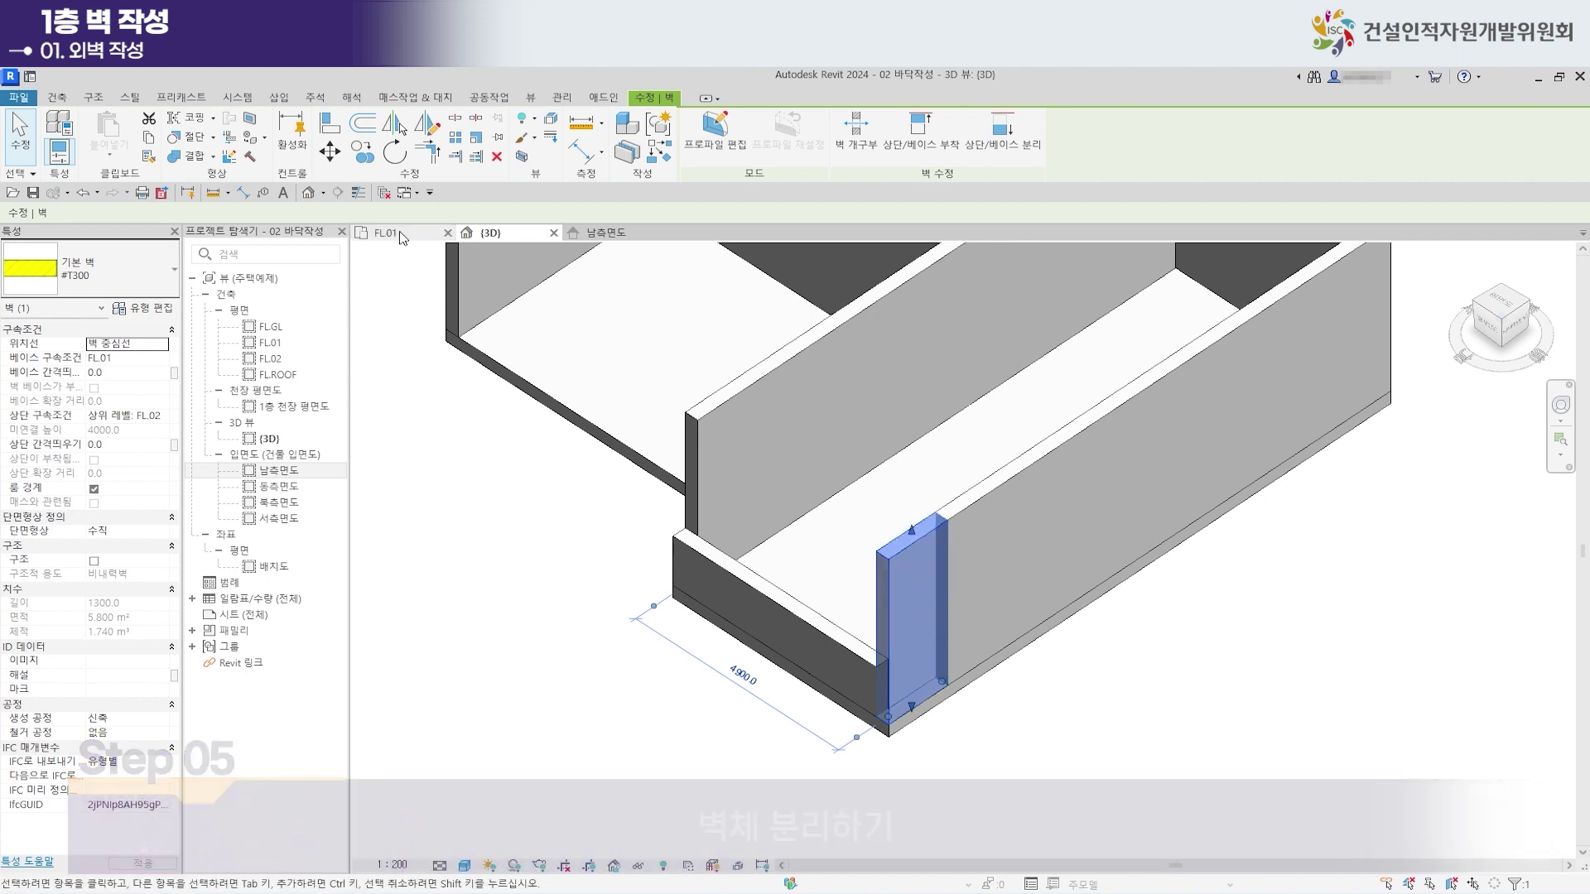
# Set the east wall's southern segment to a 미연결 top constraint with an unconnected height of 1200 mm and check it in 3D.
pyautogui.click(400, 234)
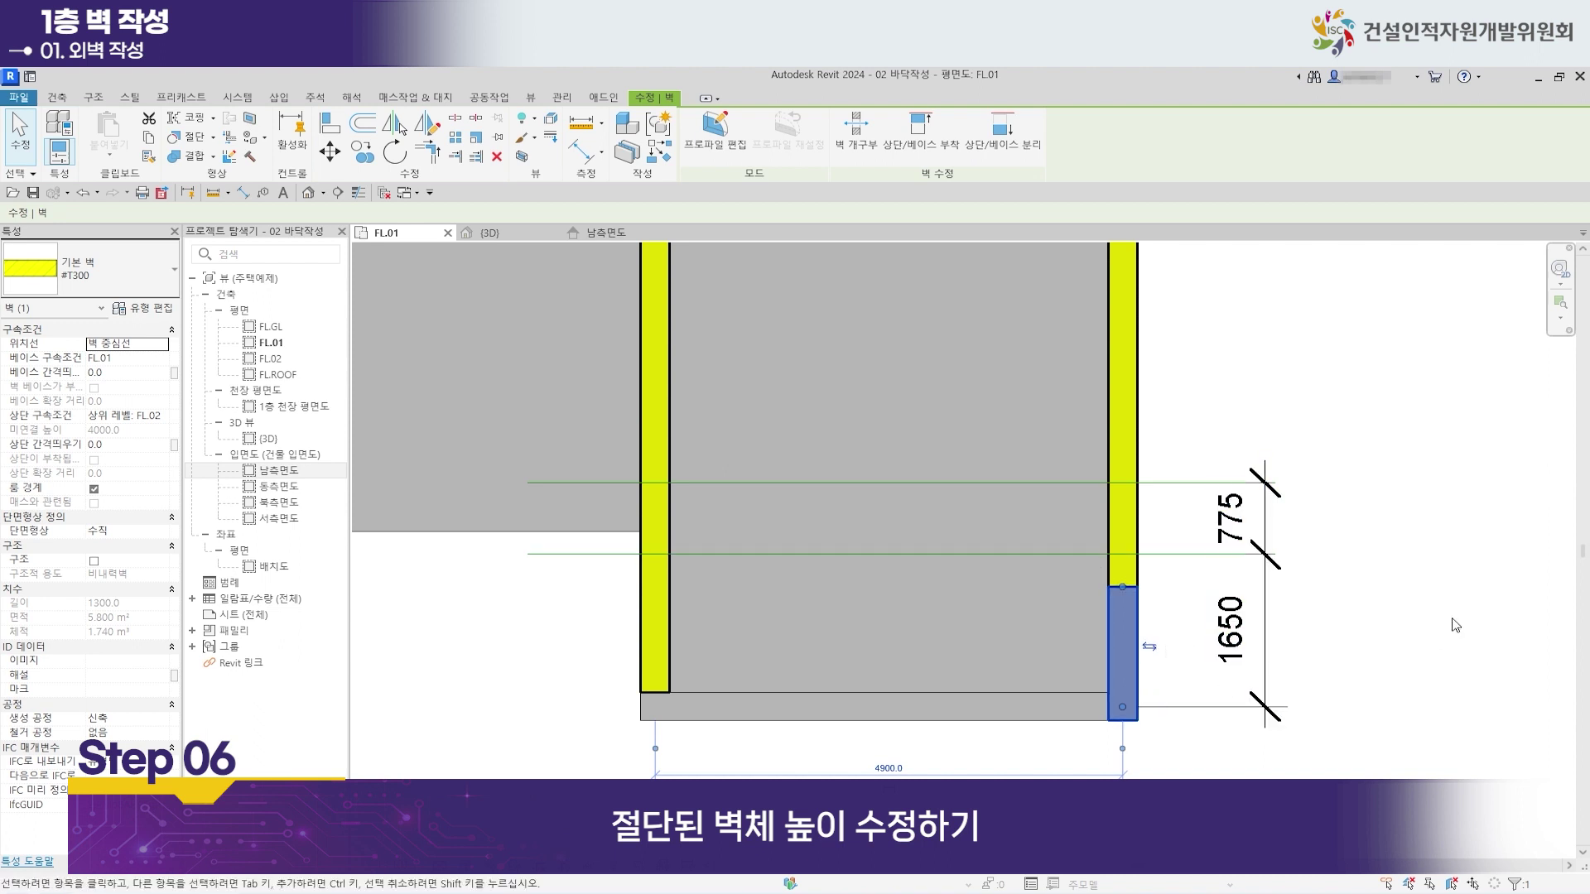
pyautogui.click(1386, 627)
pyautogui.click(1128, 655)
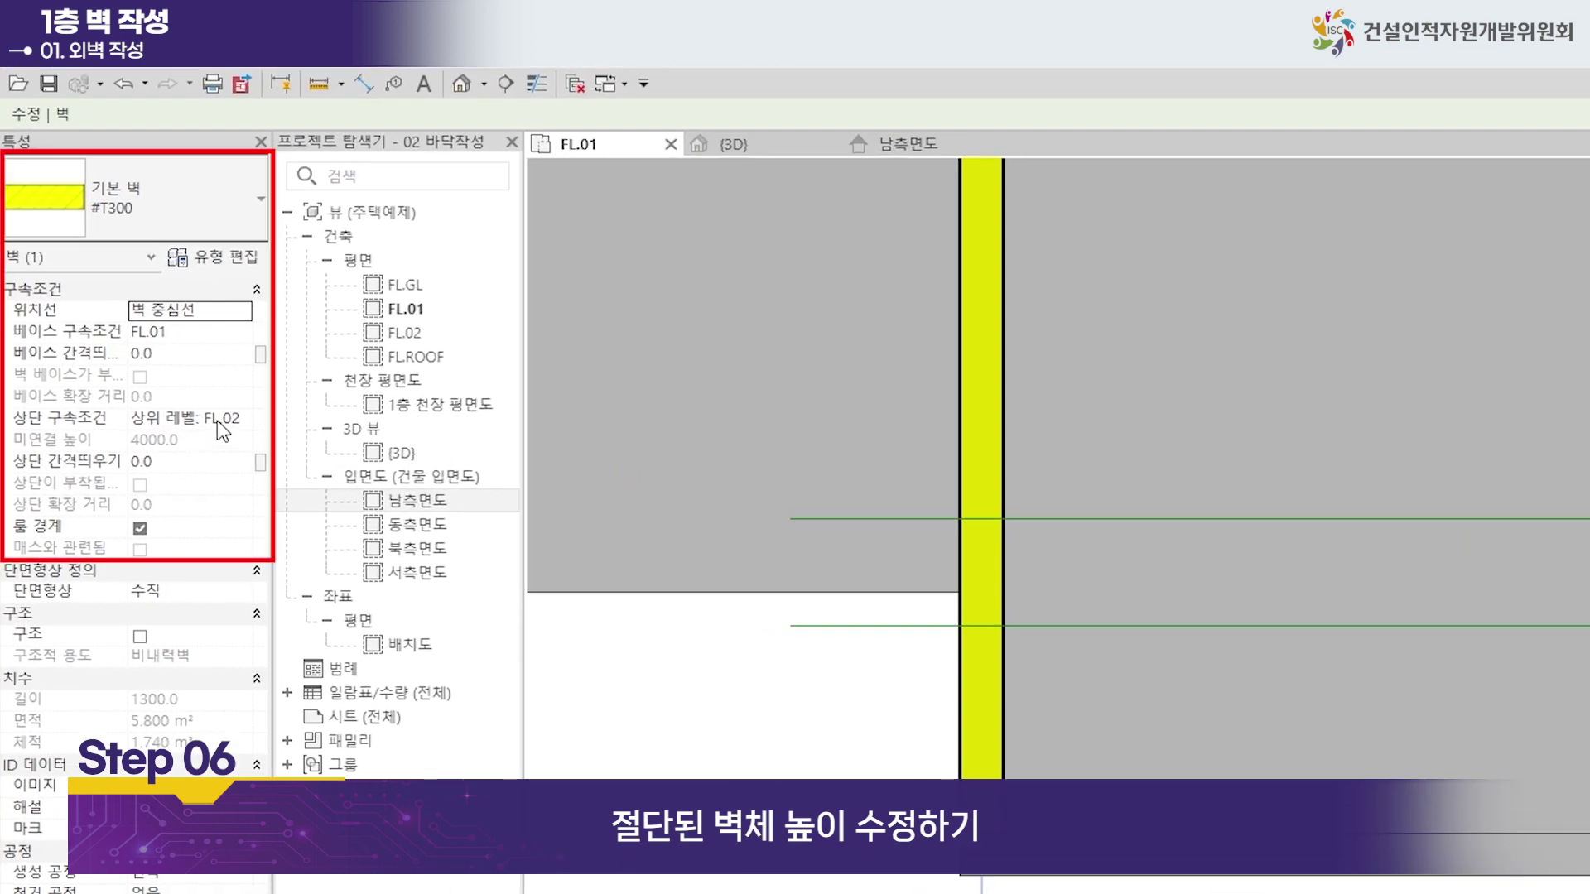
pyautogui.click(222, 424)
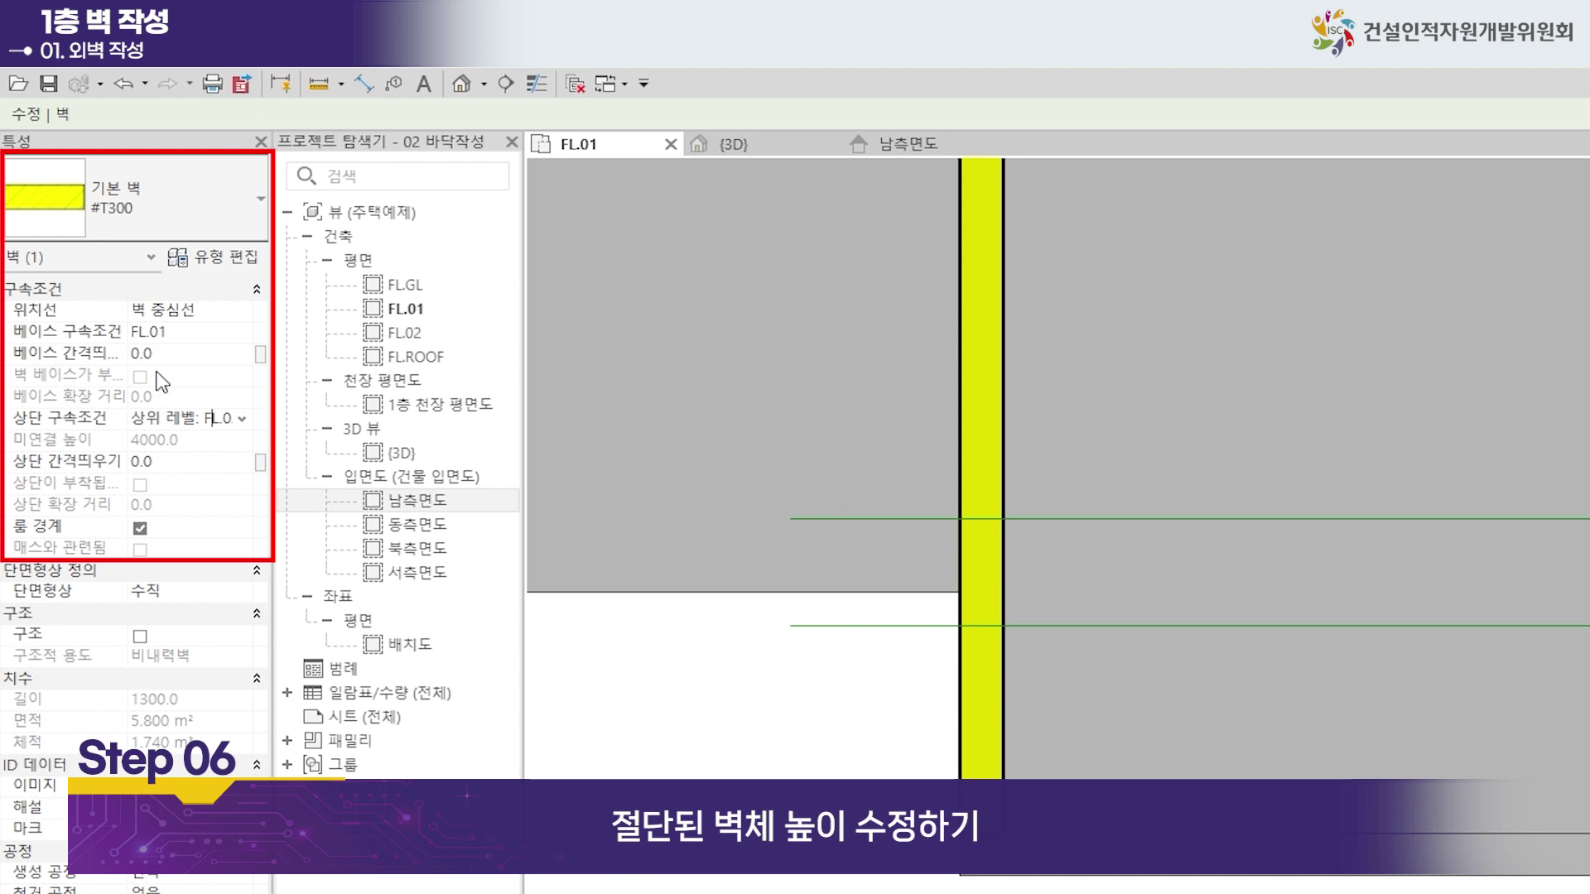
pyautogui.click(240, 424)
pyautogui.click(157, 440)
pyautogui.click(183, 443)
pyautogui.moveTo(191, 441); pyautogui.dragTo(64, 440)
pyautogui.write('1200')
pyautogui.press('Return')
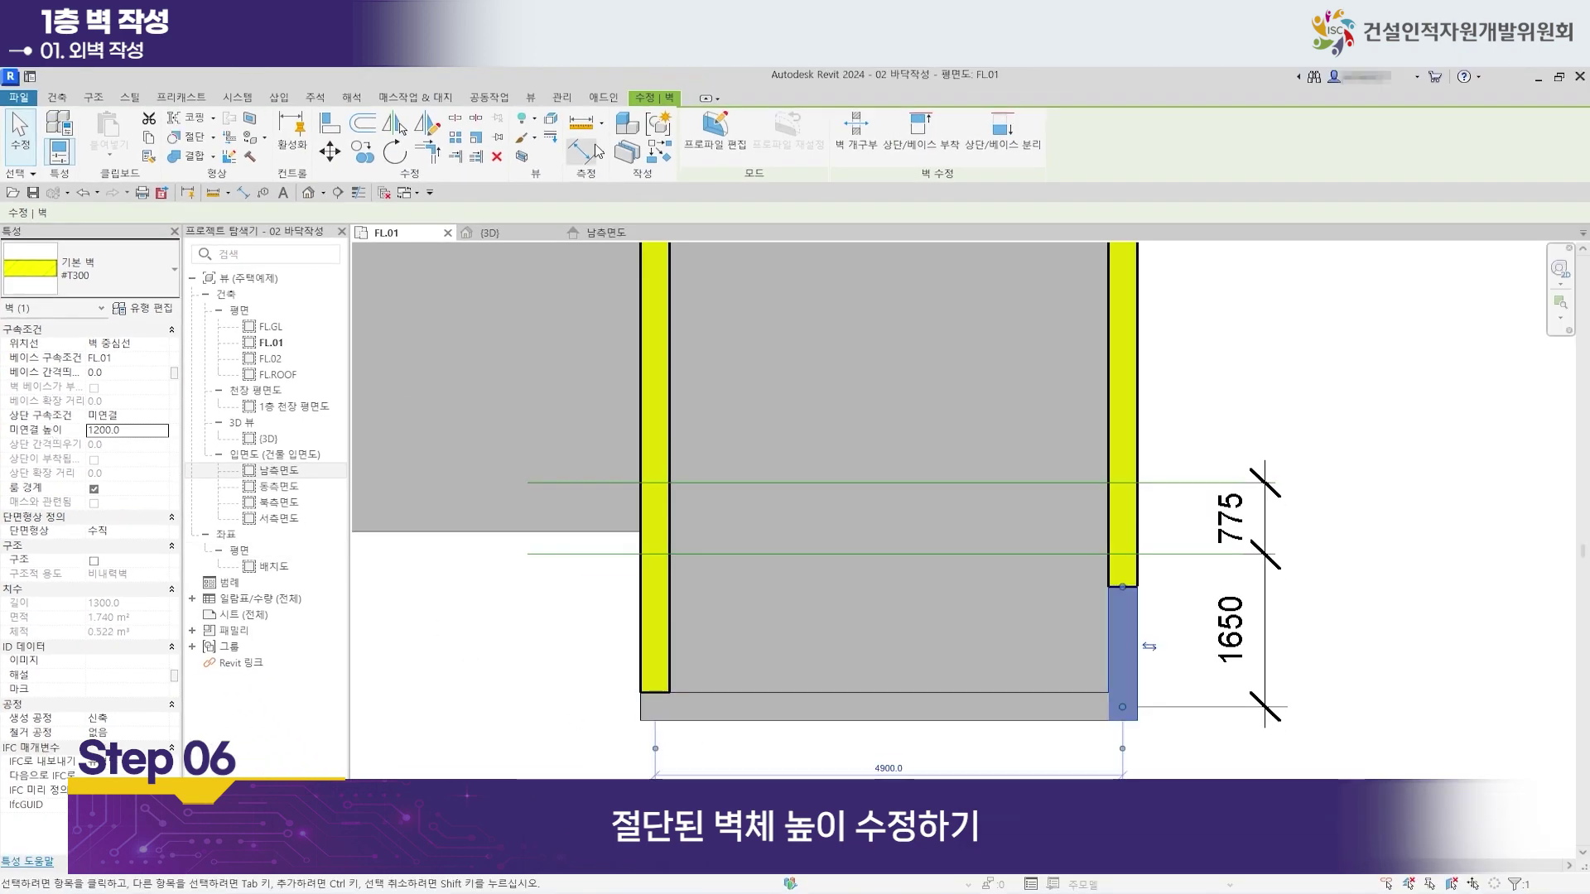
pyautogui.click(514, 235)
pyautogui.press('Escape')
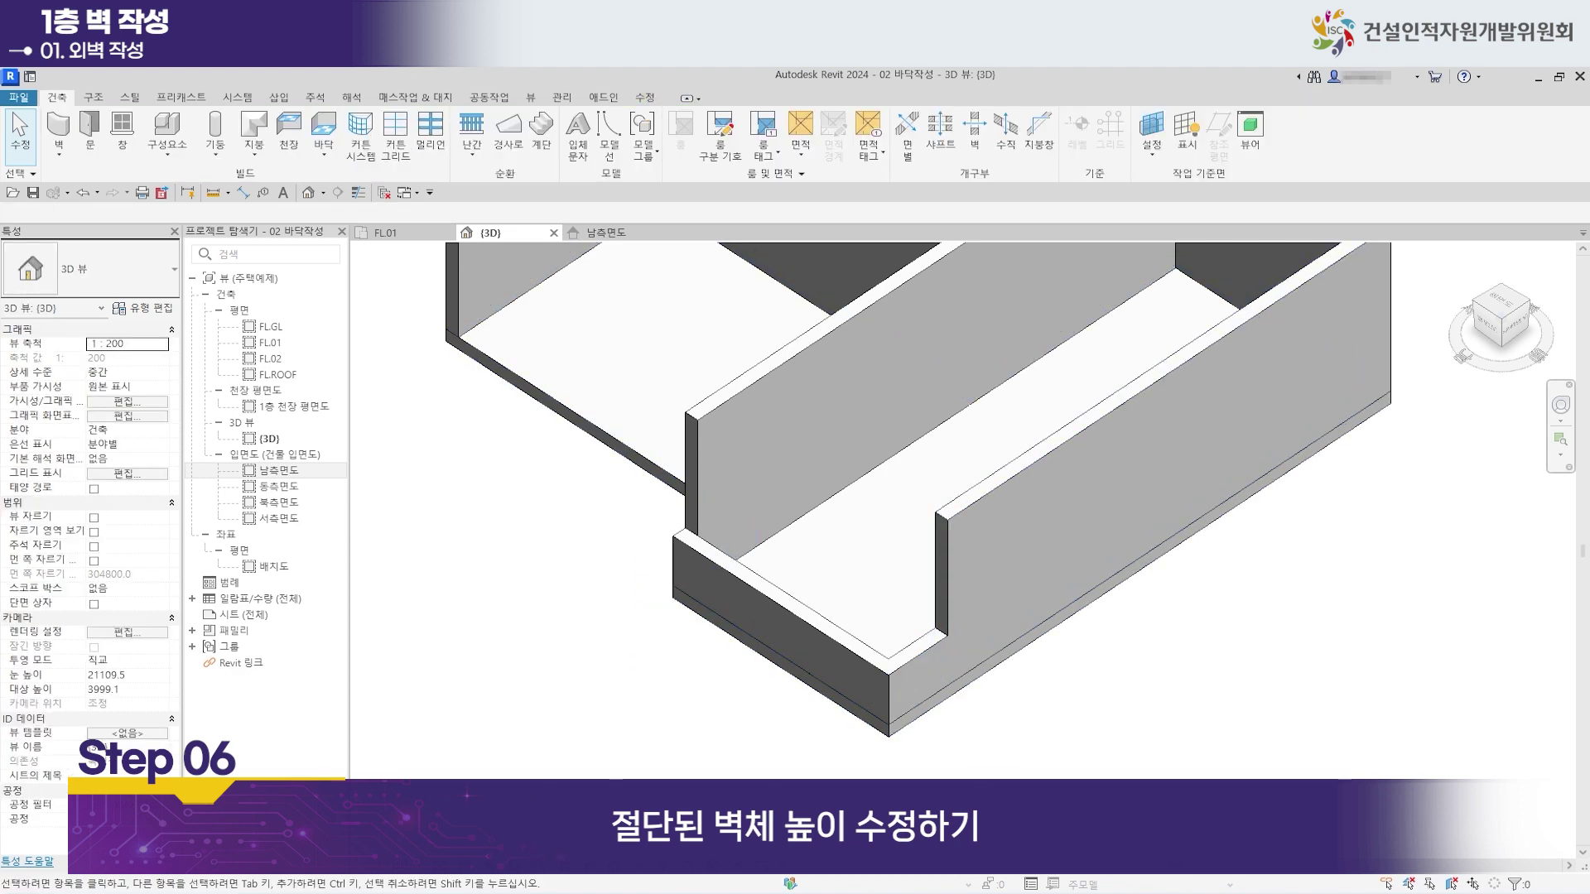
# Align the cut south end of the full-height east wall to the southern reference plane in the FL.01 plan.
pyautogui.click(386, 233)
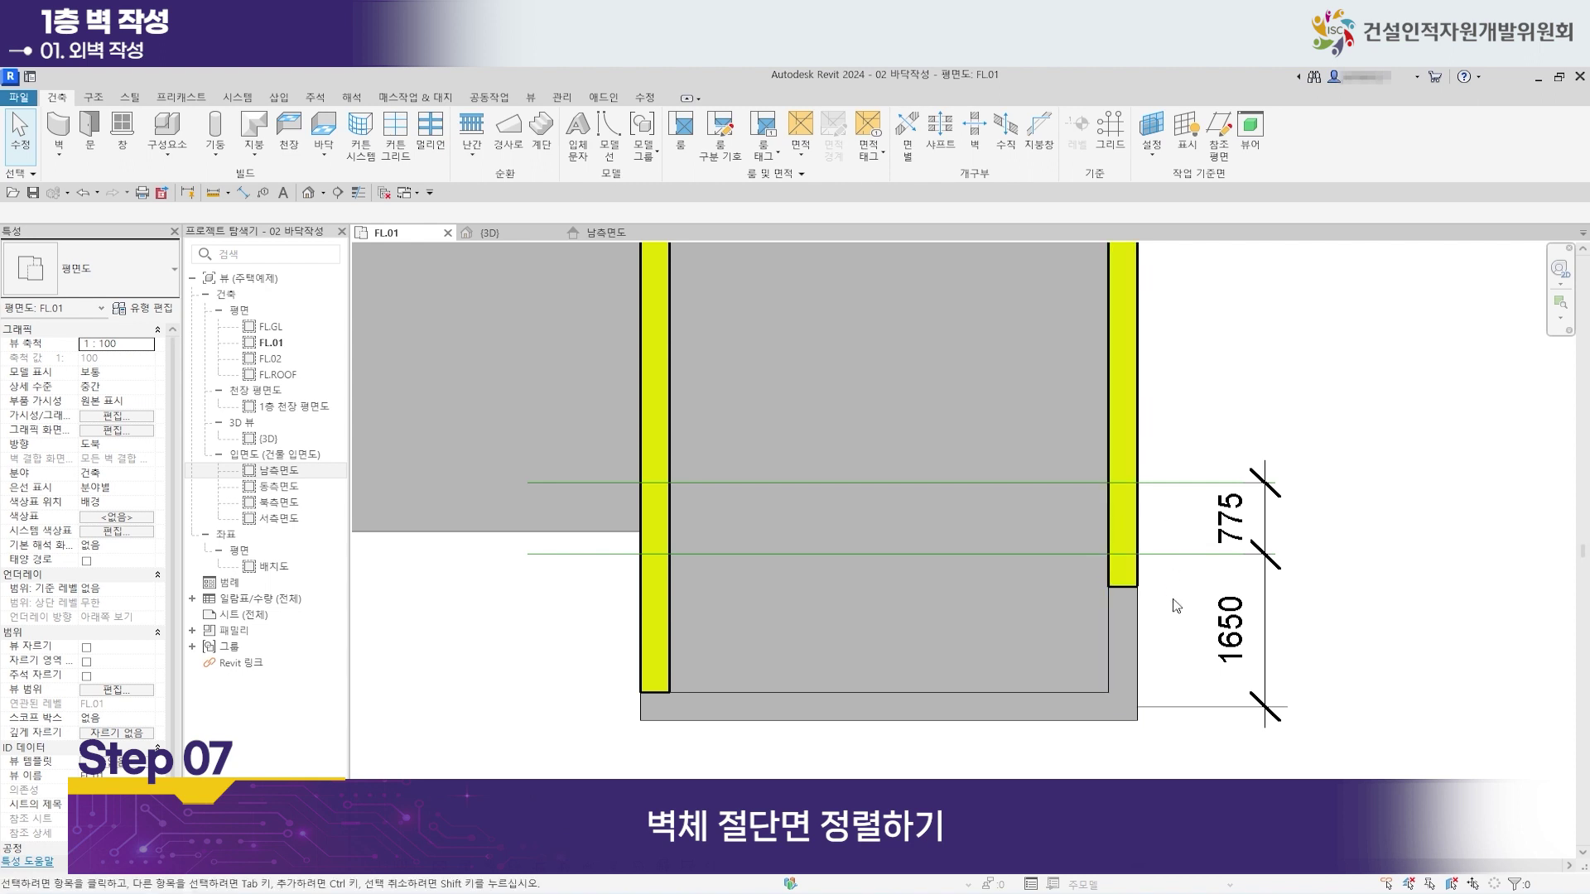
pyautogui.press('a')
pyautogui.press('l')
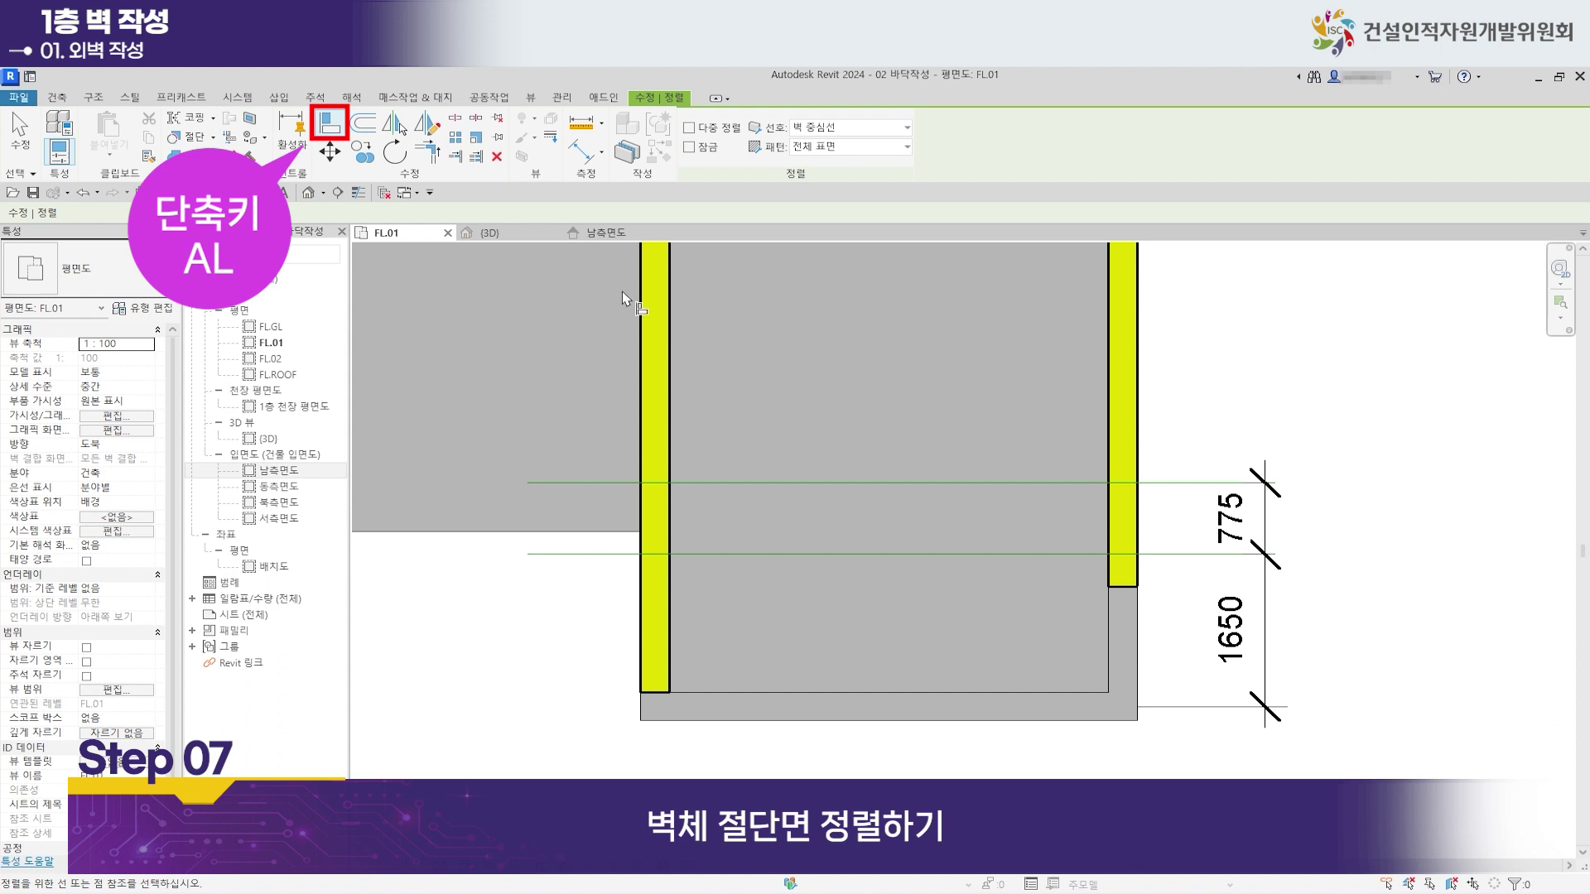
pyautogui.click(1163, 555)
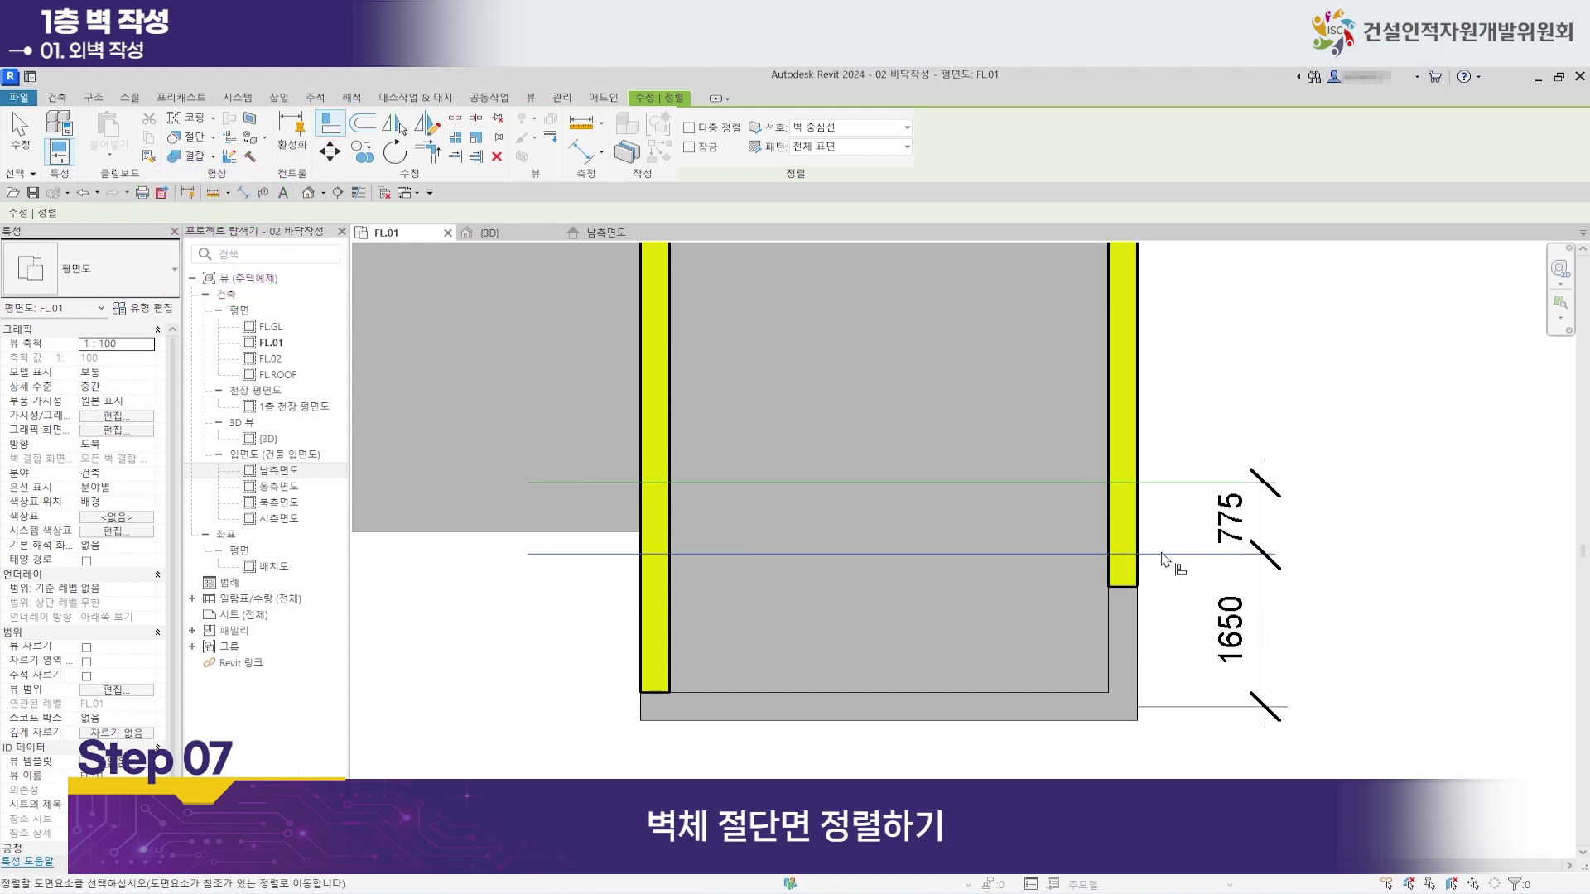
pyautogui.click(1127, 589)
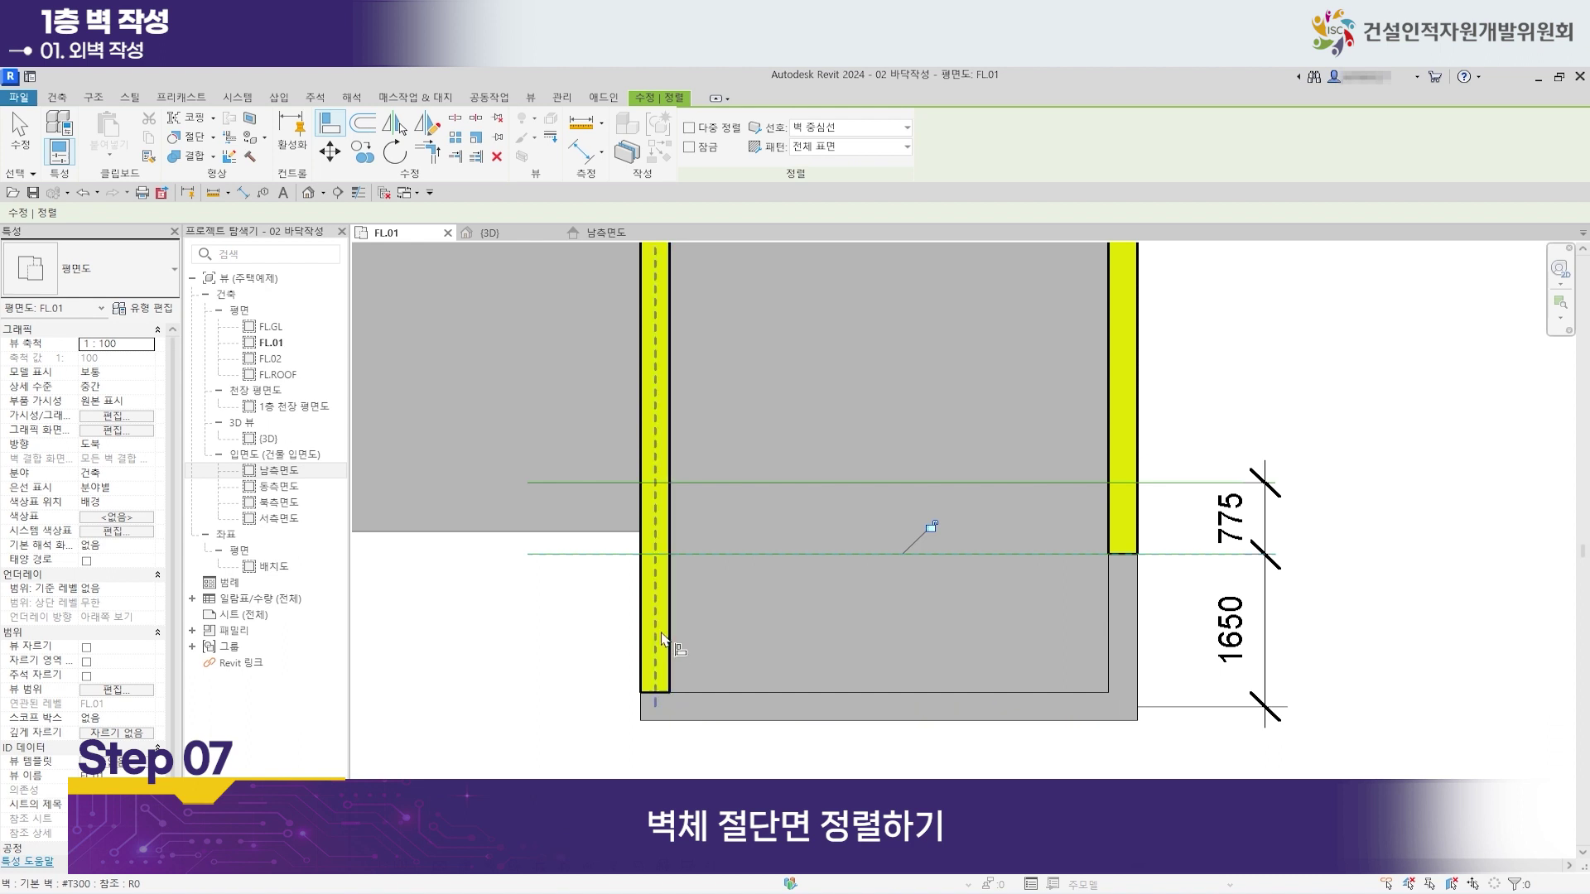
pyautogui.click(525, 232)
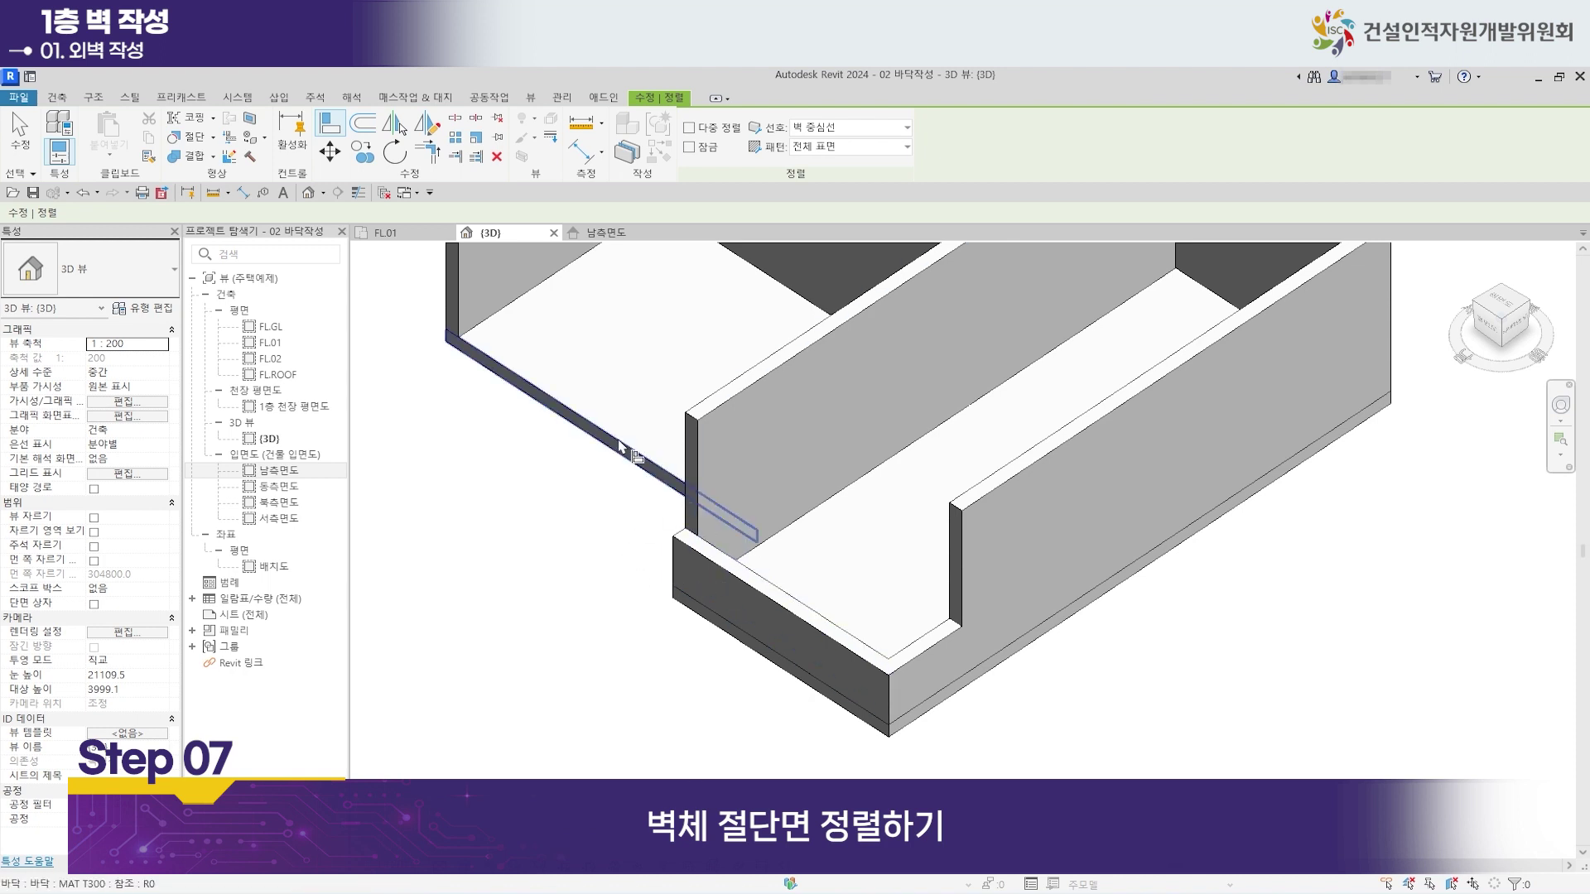
pyautogui.click(398, 236)
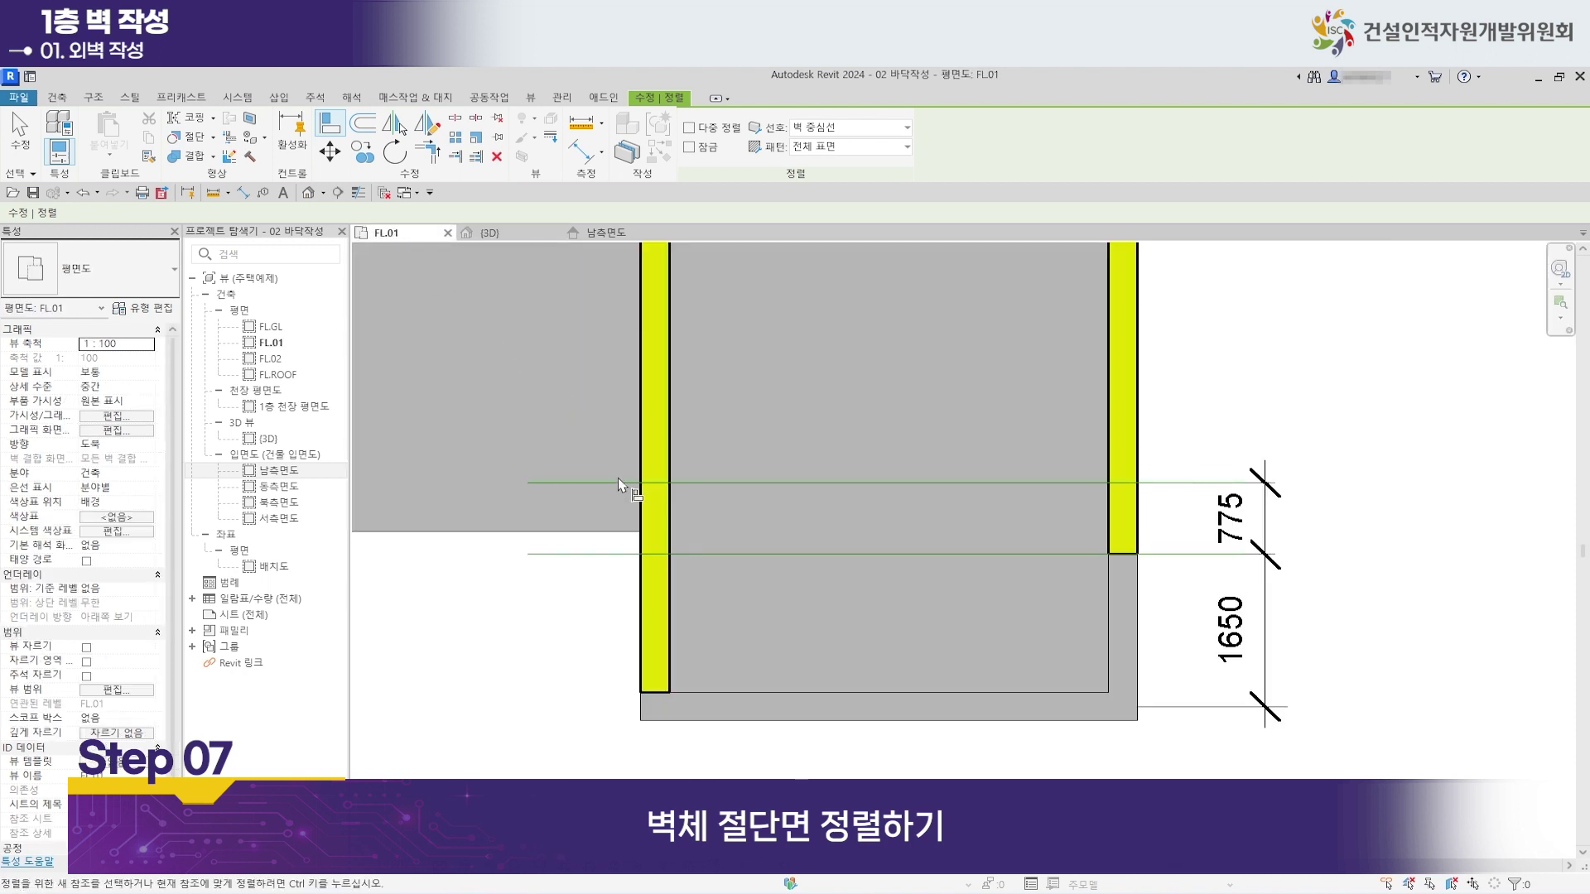
pyautogui.press('Escape')
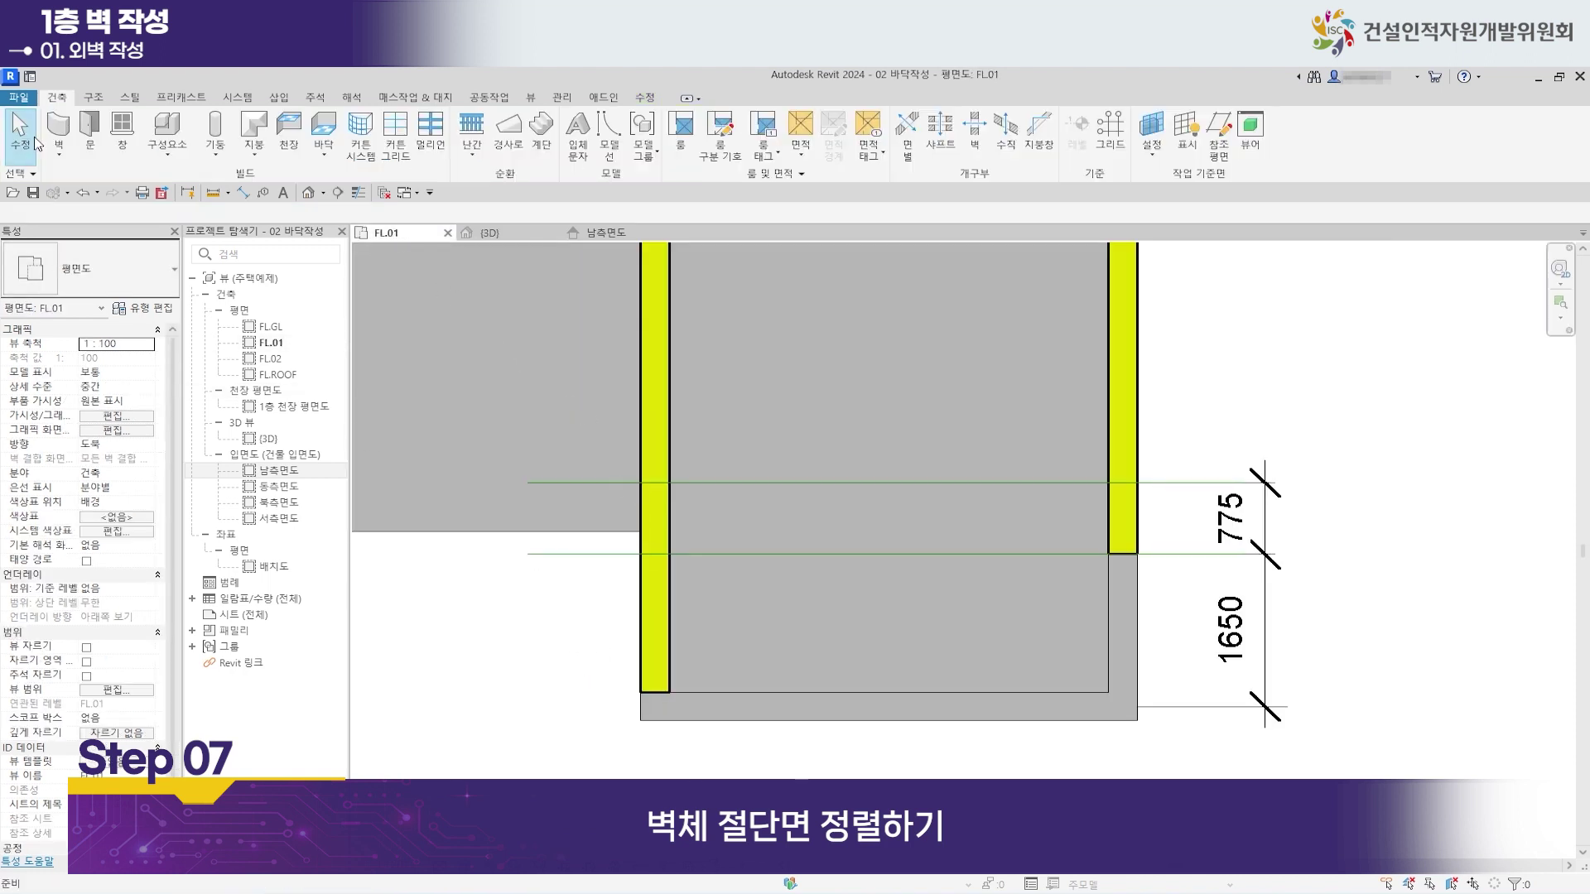
# Shorten the south wall from its west end by about 800 mm and check the open corner in the 3D view.
pyautogui.click(725, 720)
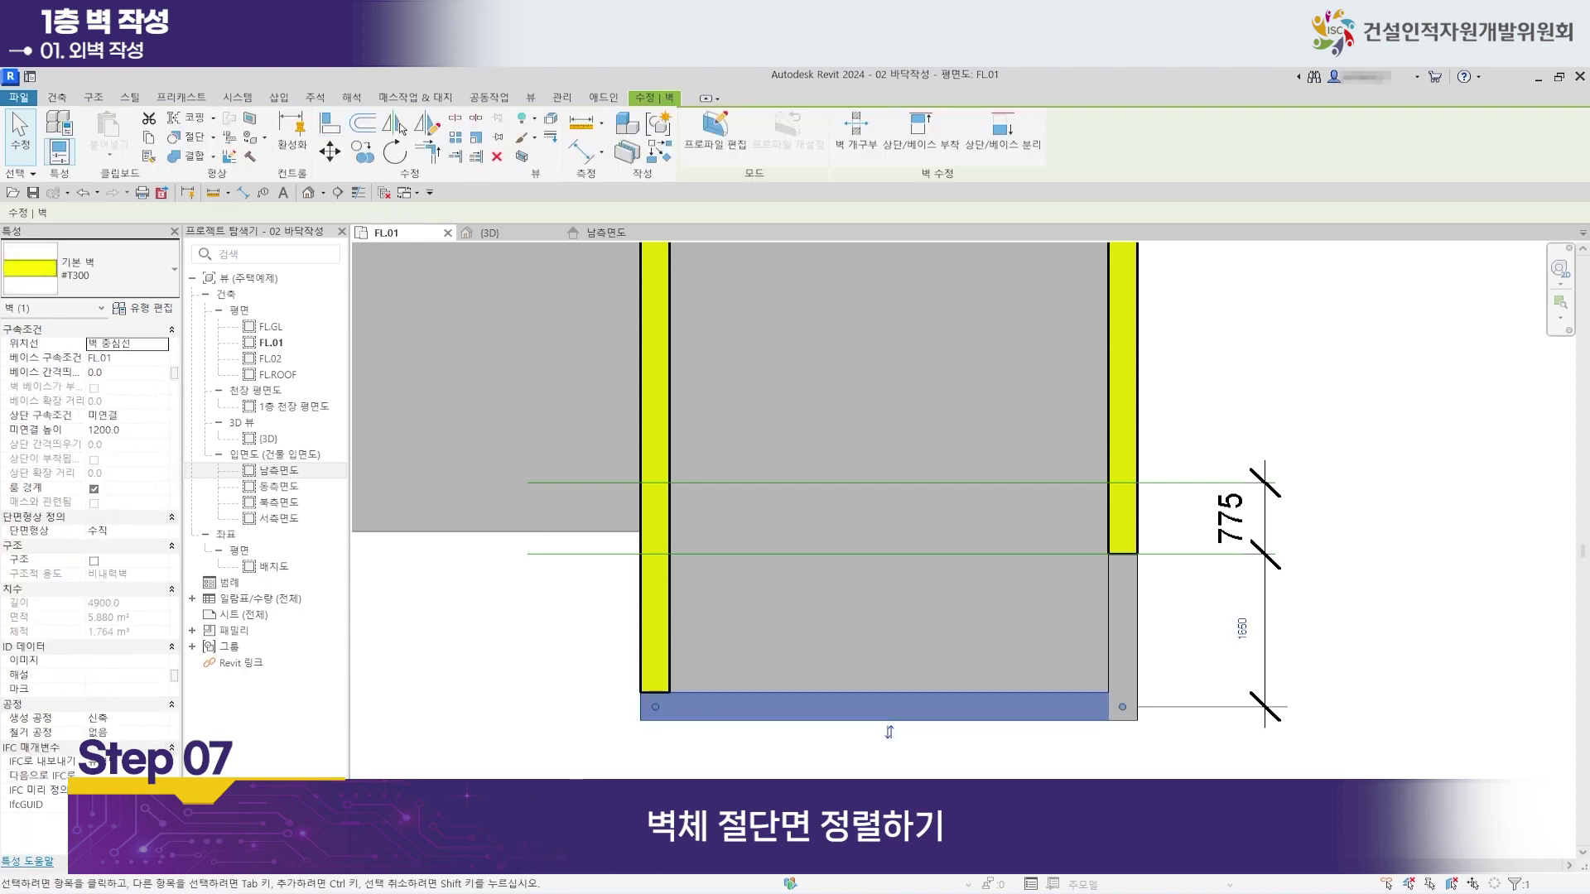
pyautogui.scroll(2, 654, 743)
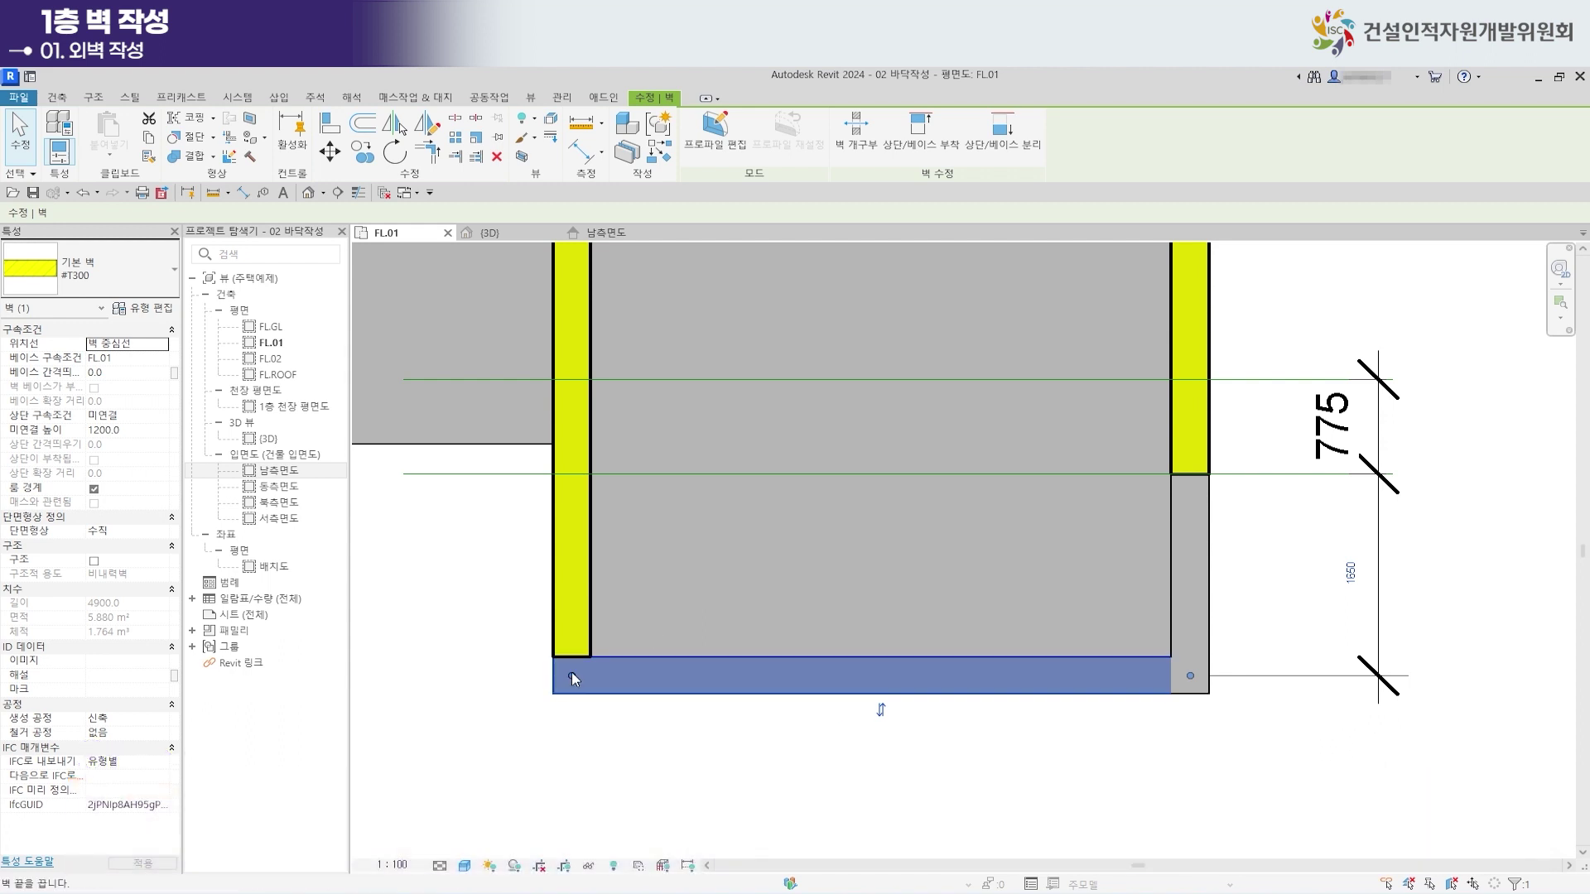
pyautogui.moveTo(572, 677); pyautogui.dragTo(661, 675)
pyautogui.click(675, 676)
pyautogui.press('Escape')
pyautogui.press('Escape')
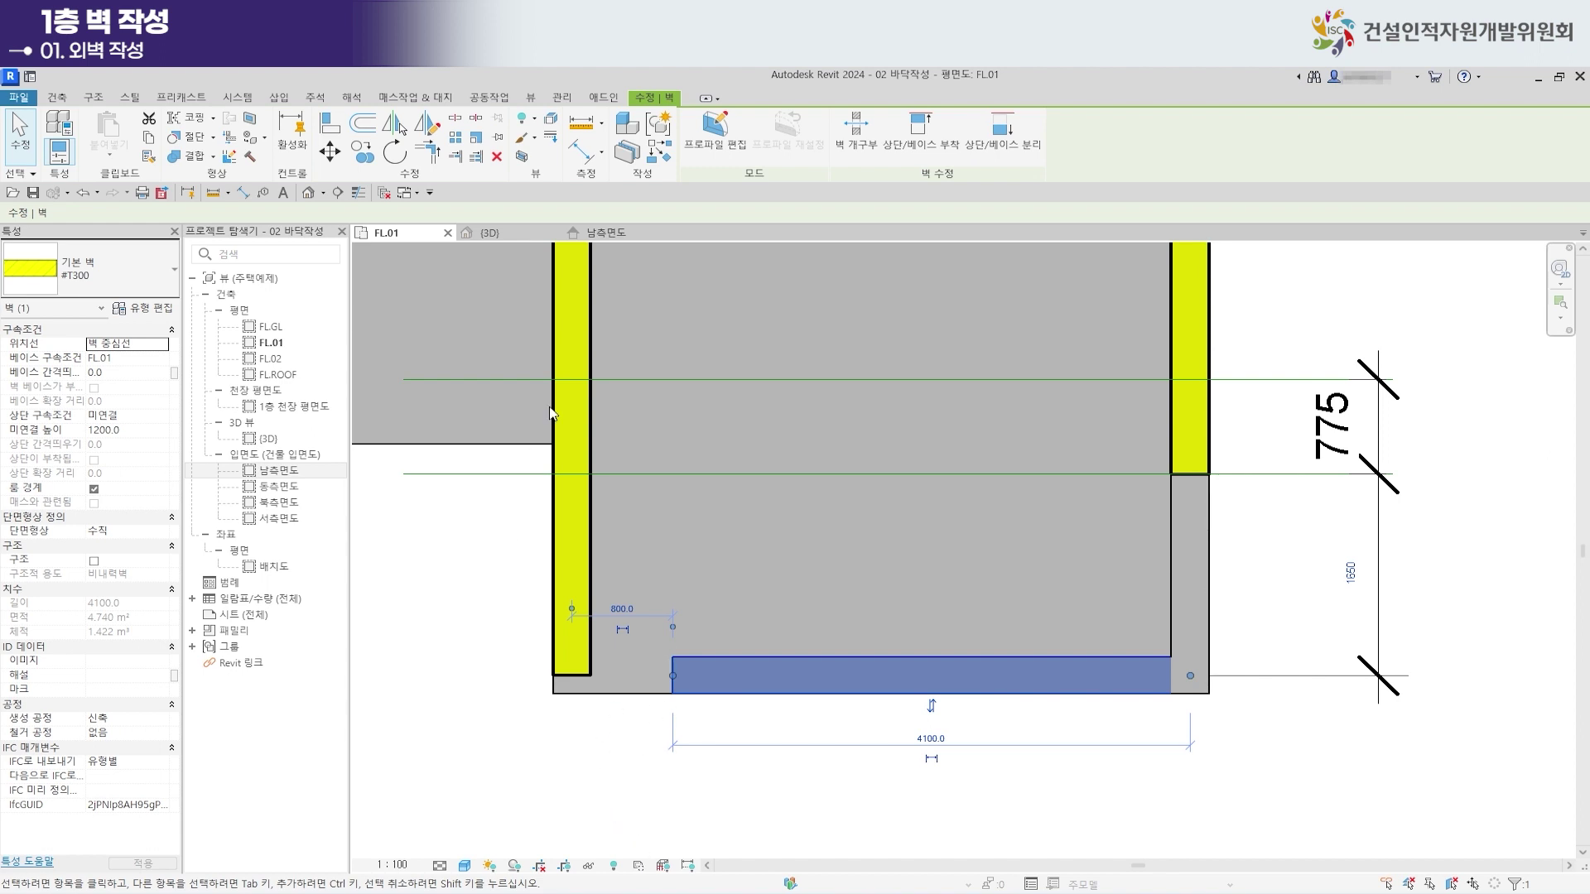
pyautogui.click(491, 236)
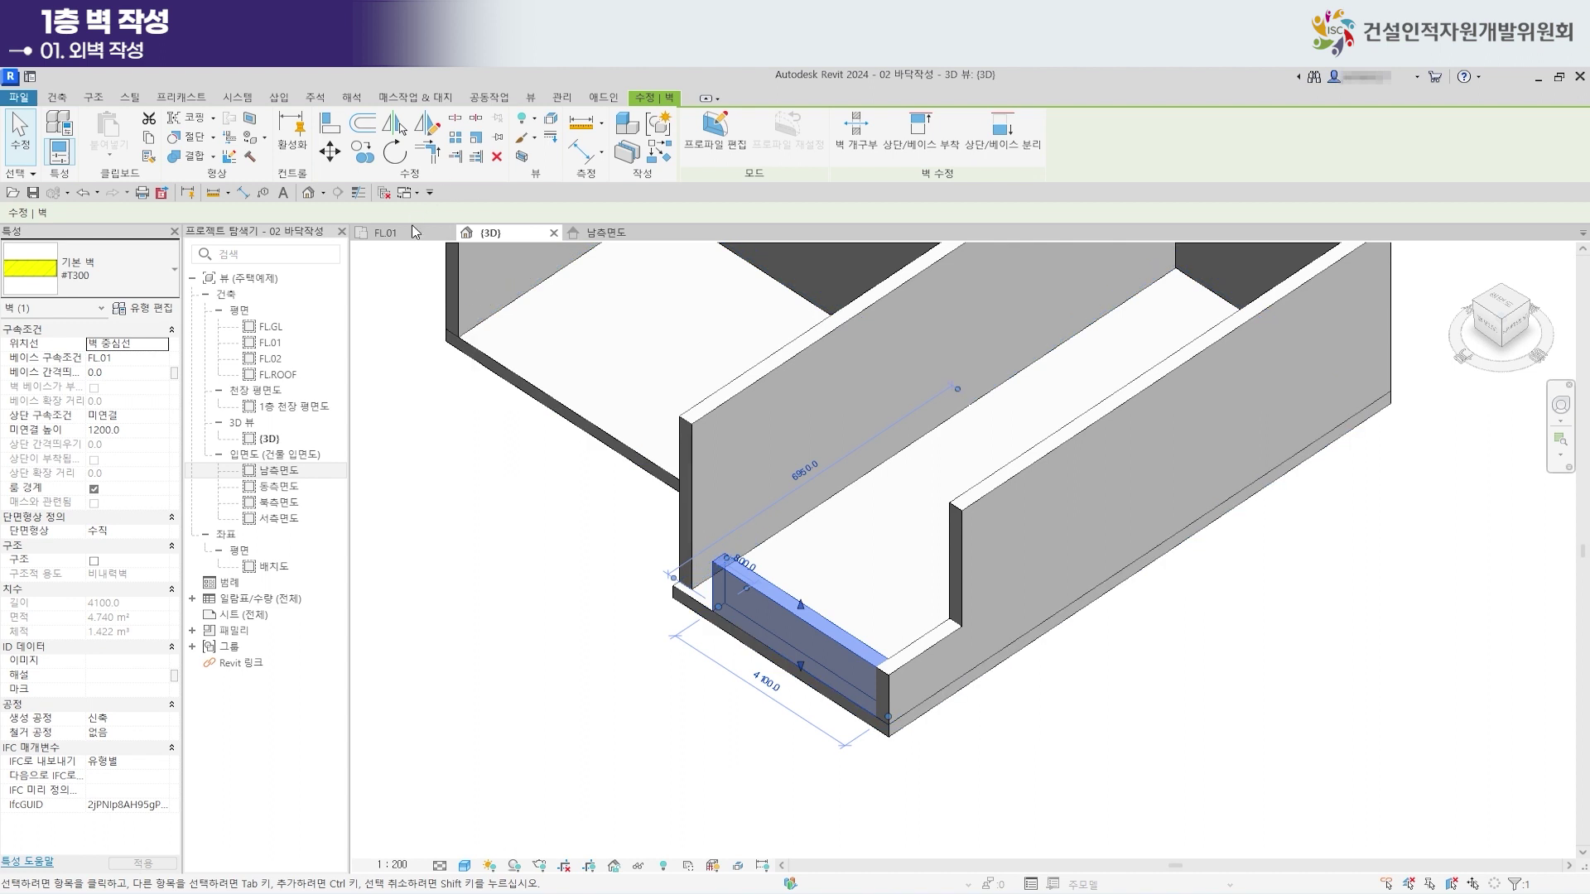
pyautogui.click(394, 233)
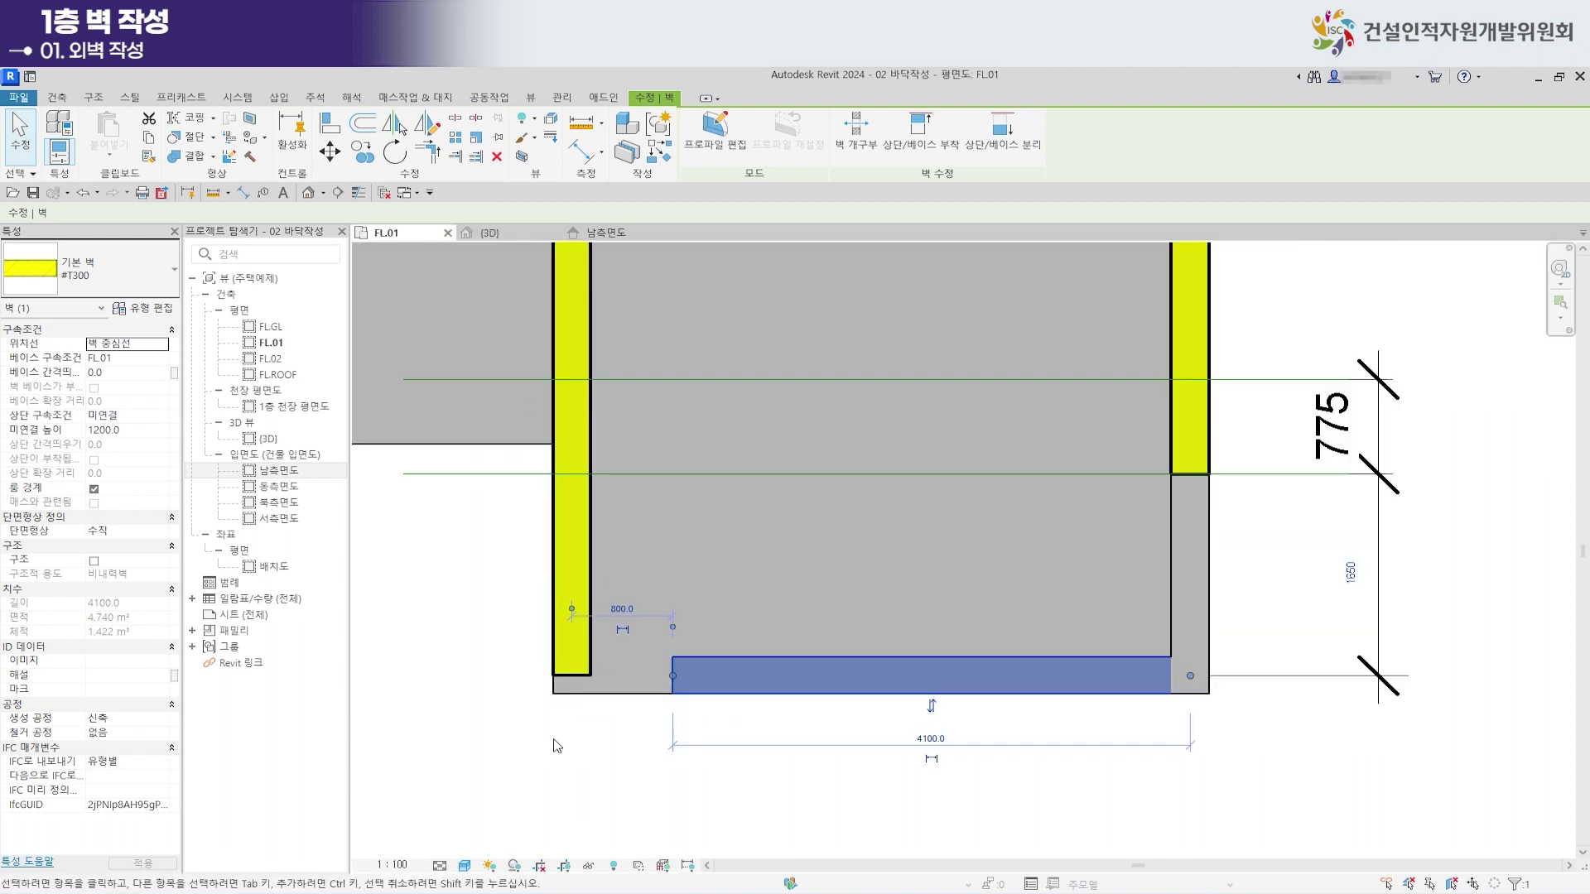
# Align the south end of the full-height west wall to the floor's south edge.
pyautogui.click(335, 129)
pyautogui.click(598, 694)
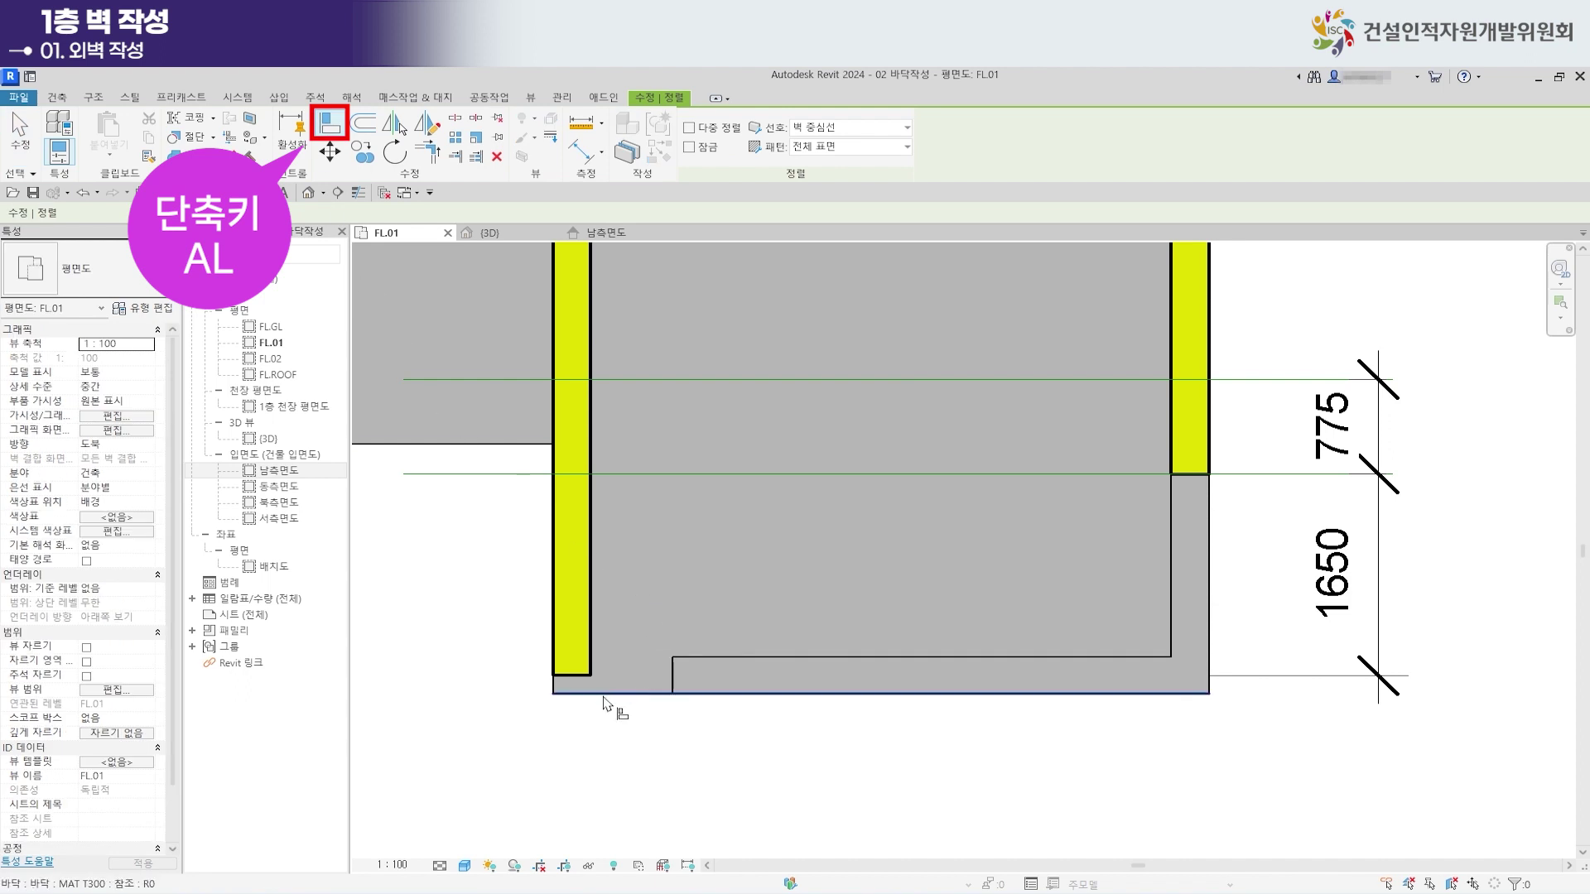
pyautogui.click(576, 676)
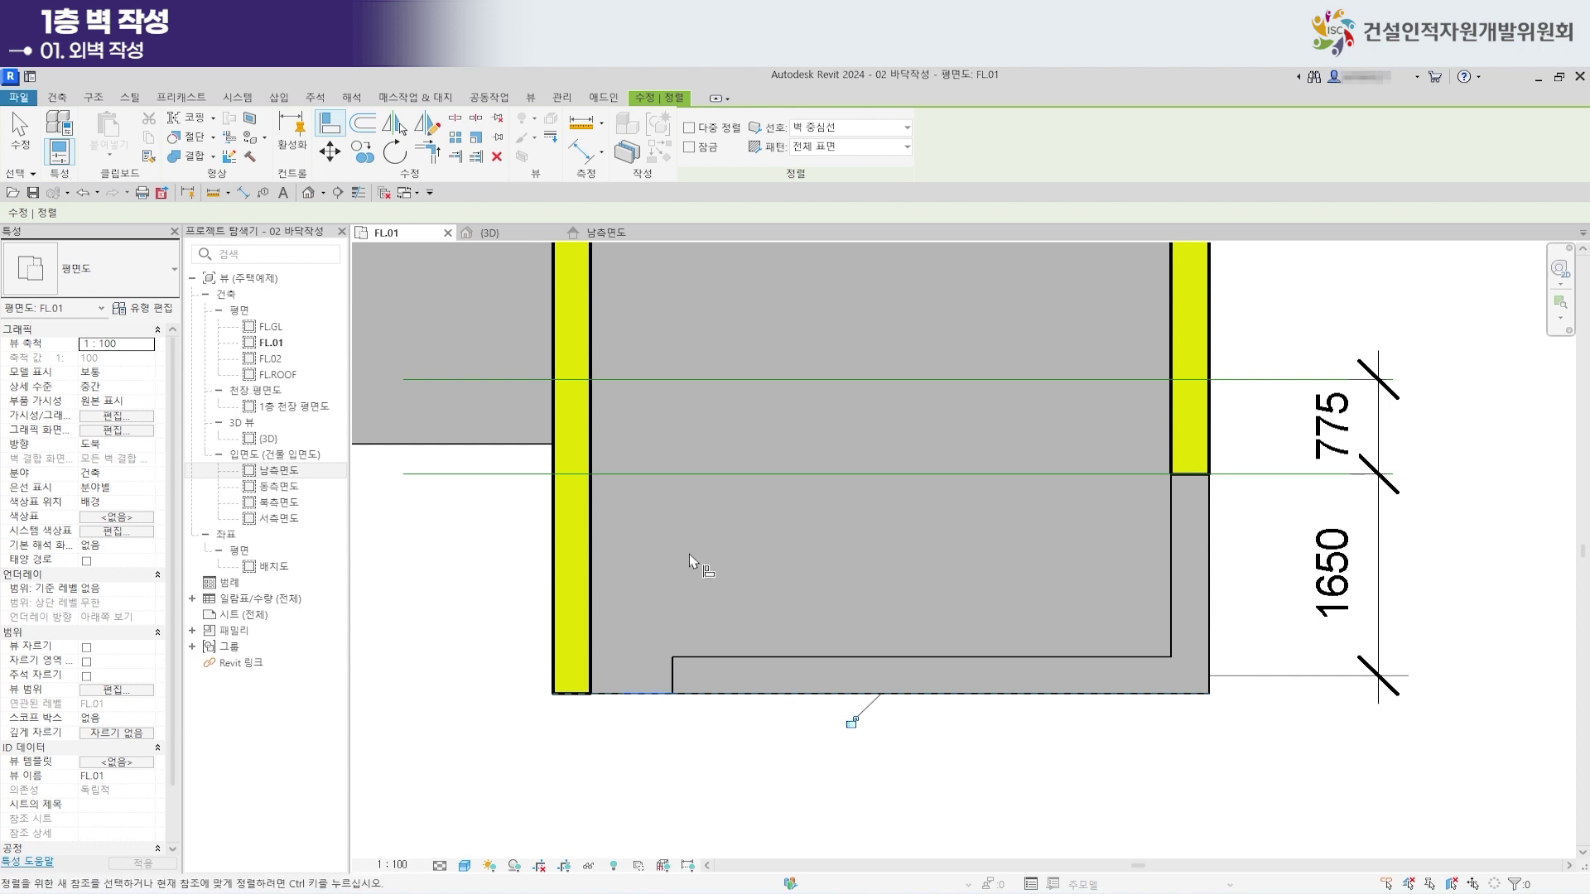
# Align the south wall's west end to the west wall's inner face and check the corner in the 3D view.
pyautogui.click(592, 674)
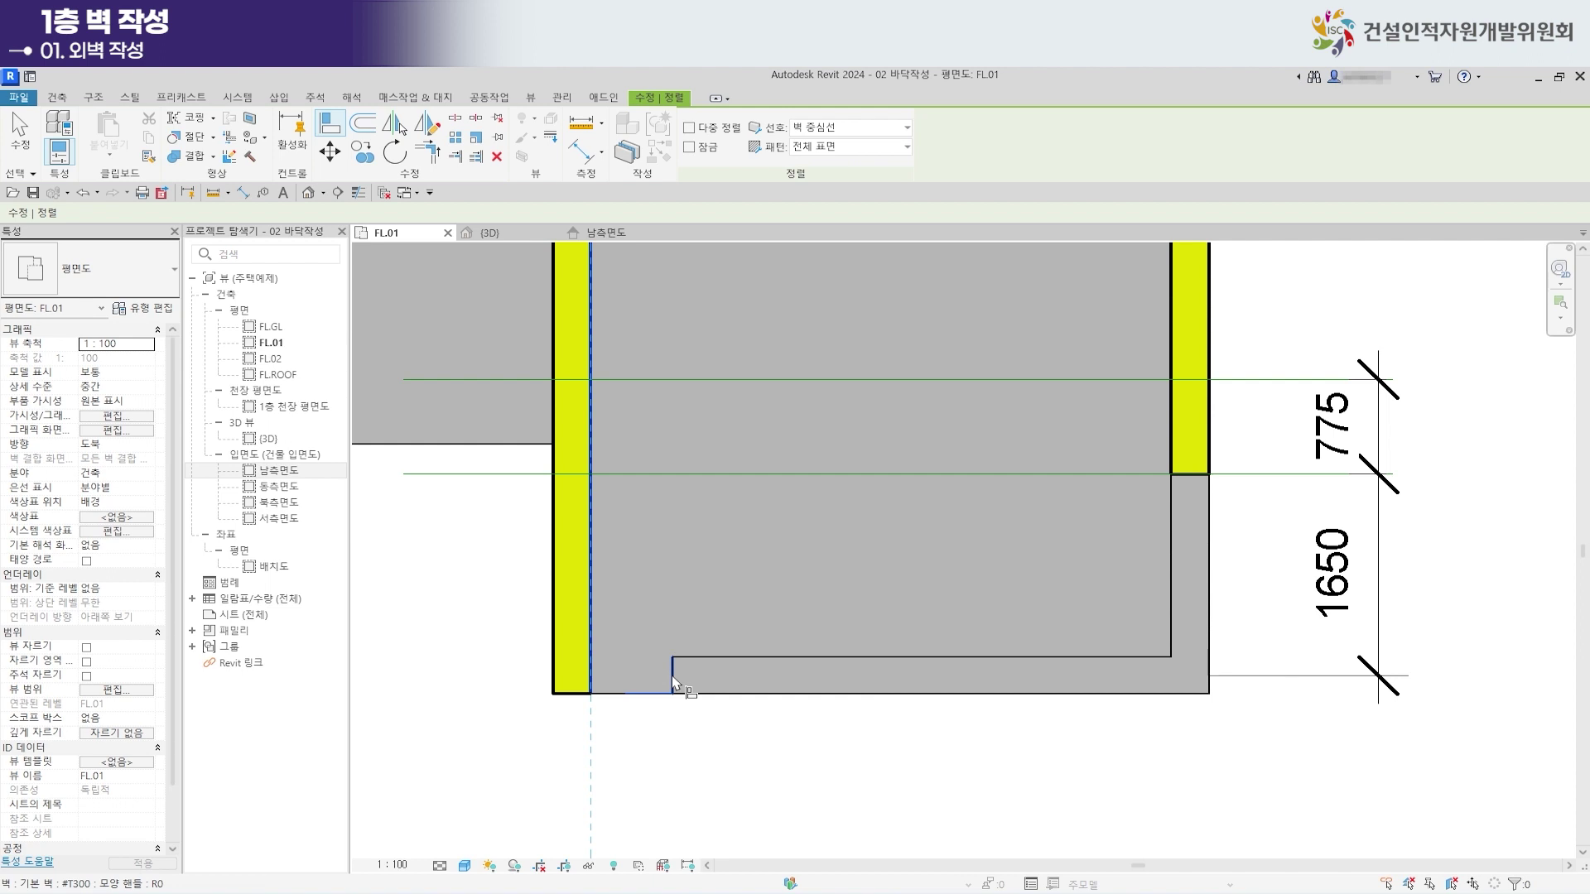
pyautogui.click(673, 683)
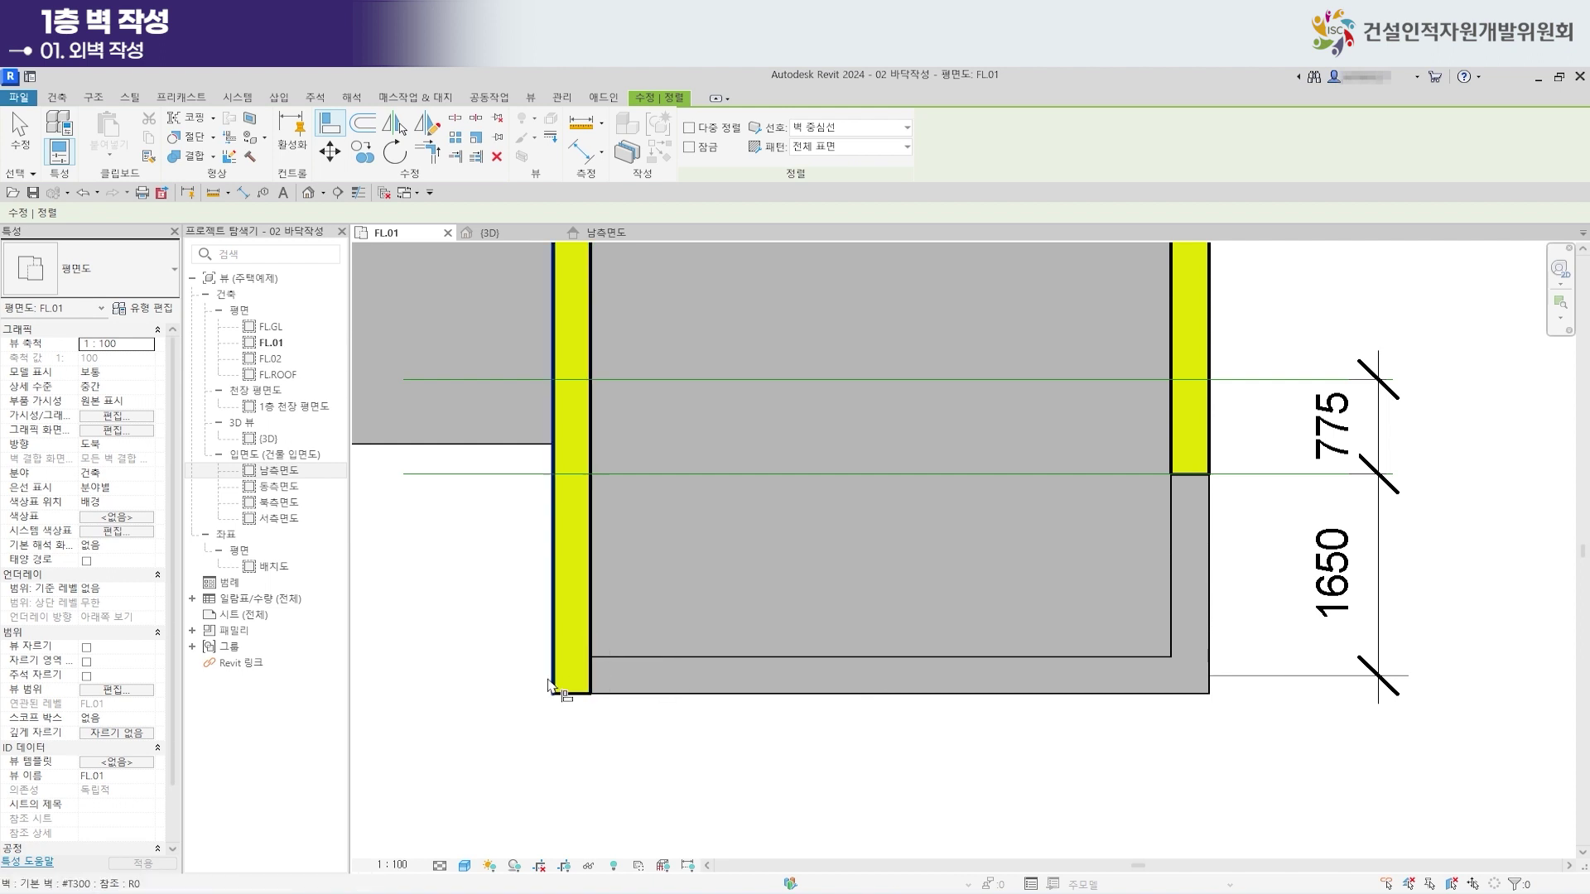
pyautogui.click(515, 233)
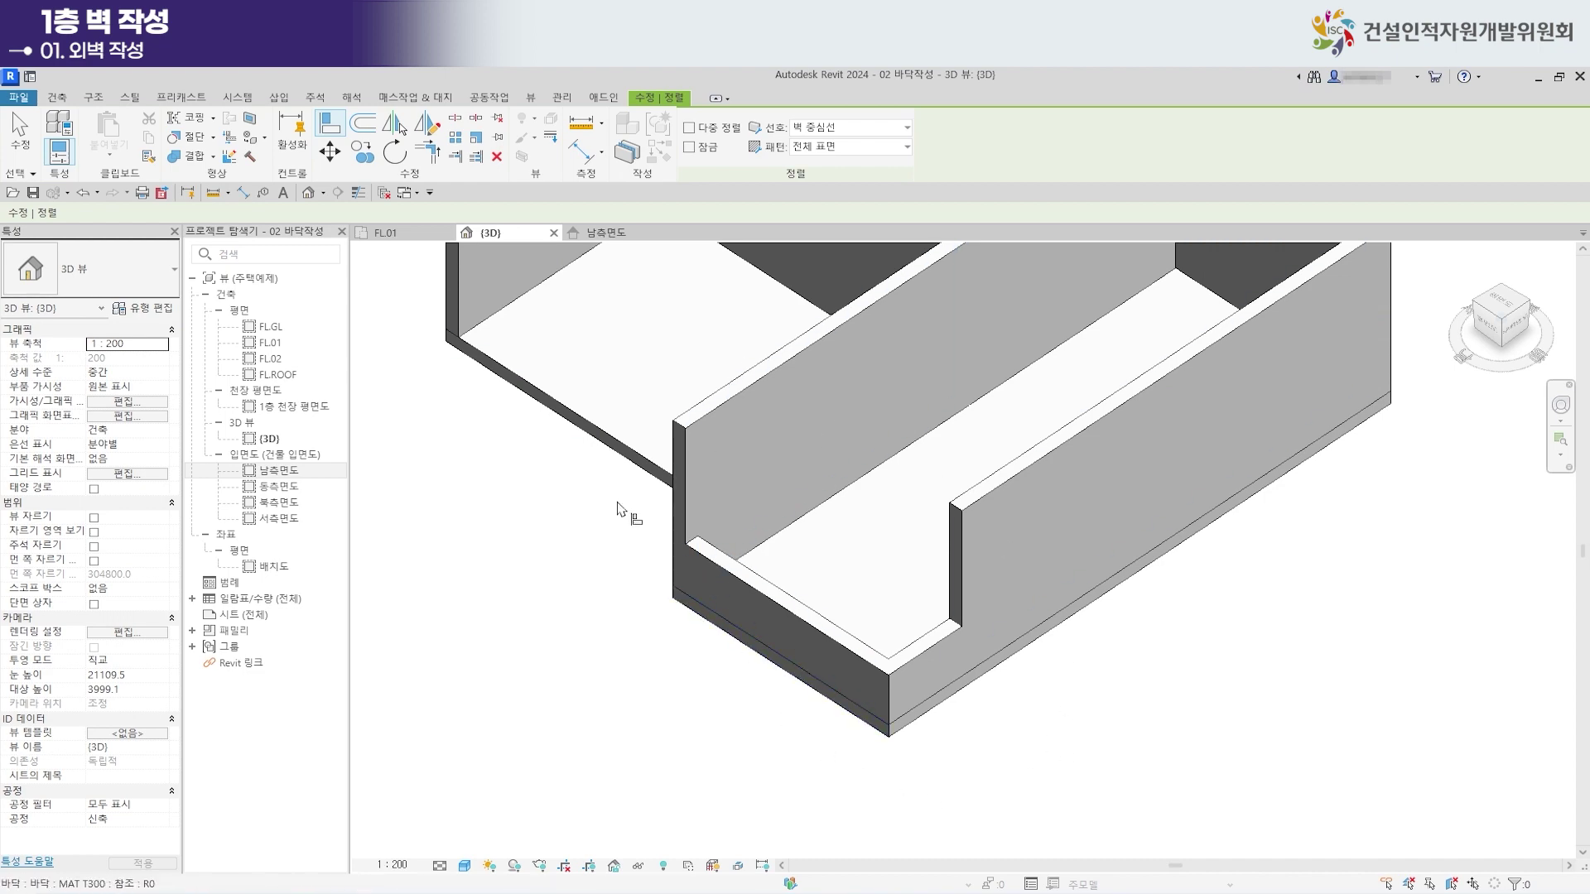
pyautogui.scroll(-3, 952, 688)
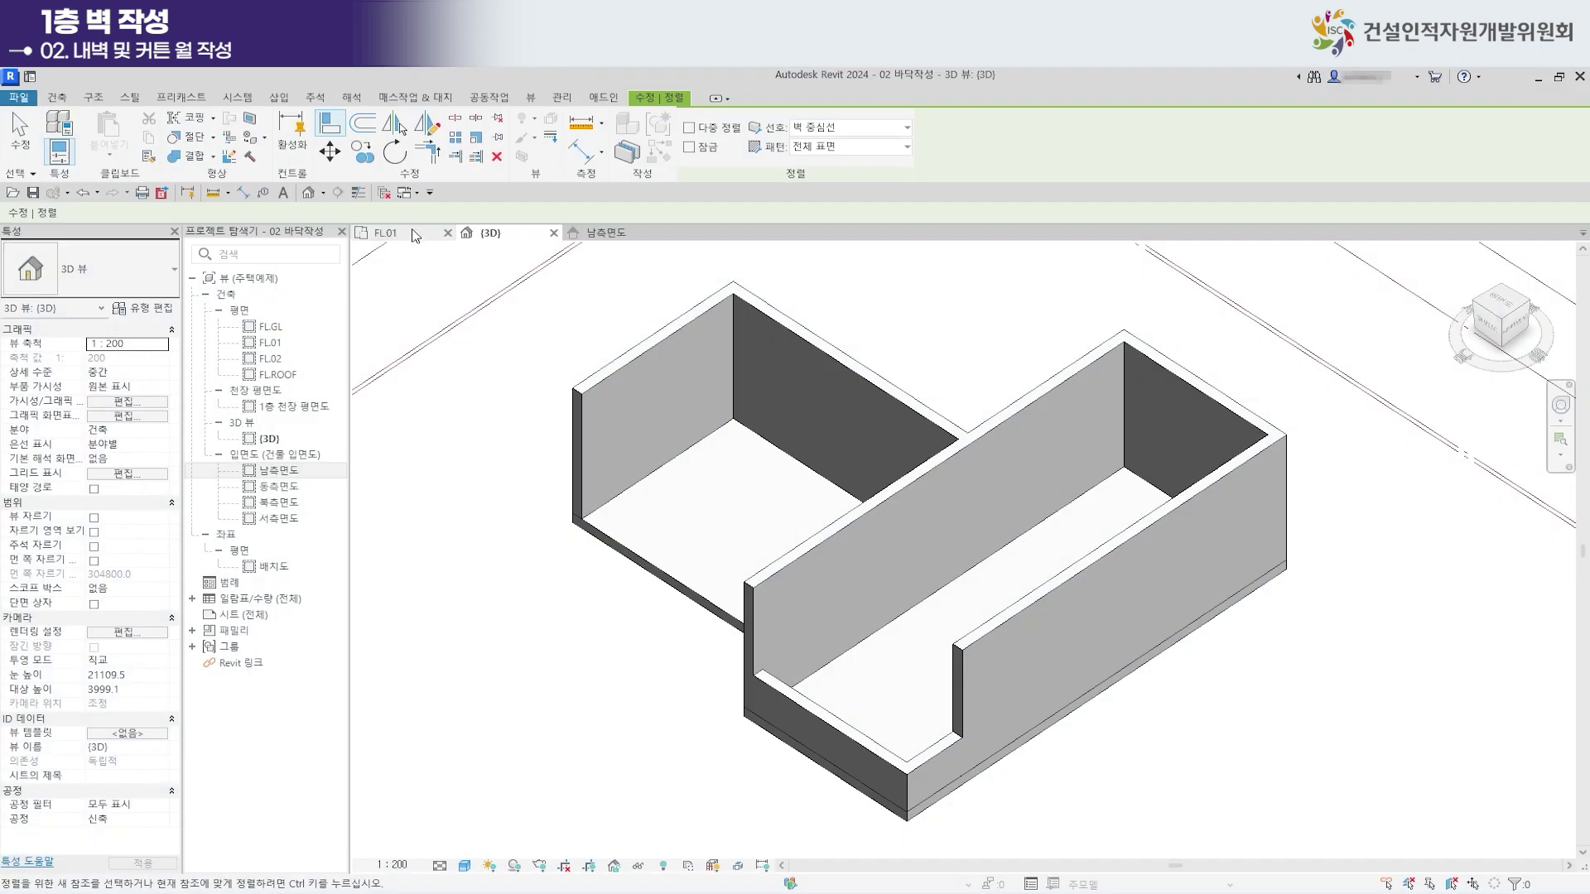
# Start the Wall command in the FL.01 plan and duplicate the #T300 wall type as #T100.
pyautogui.click(412, 238)
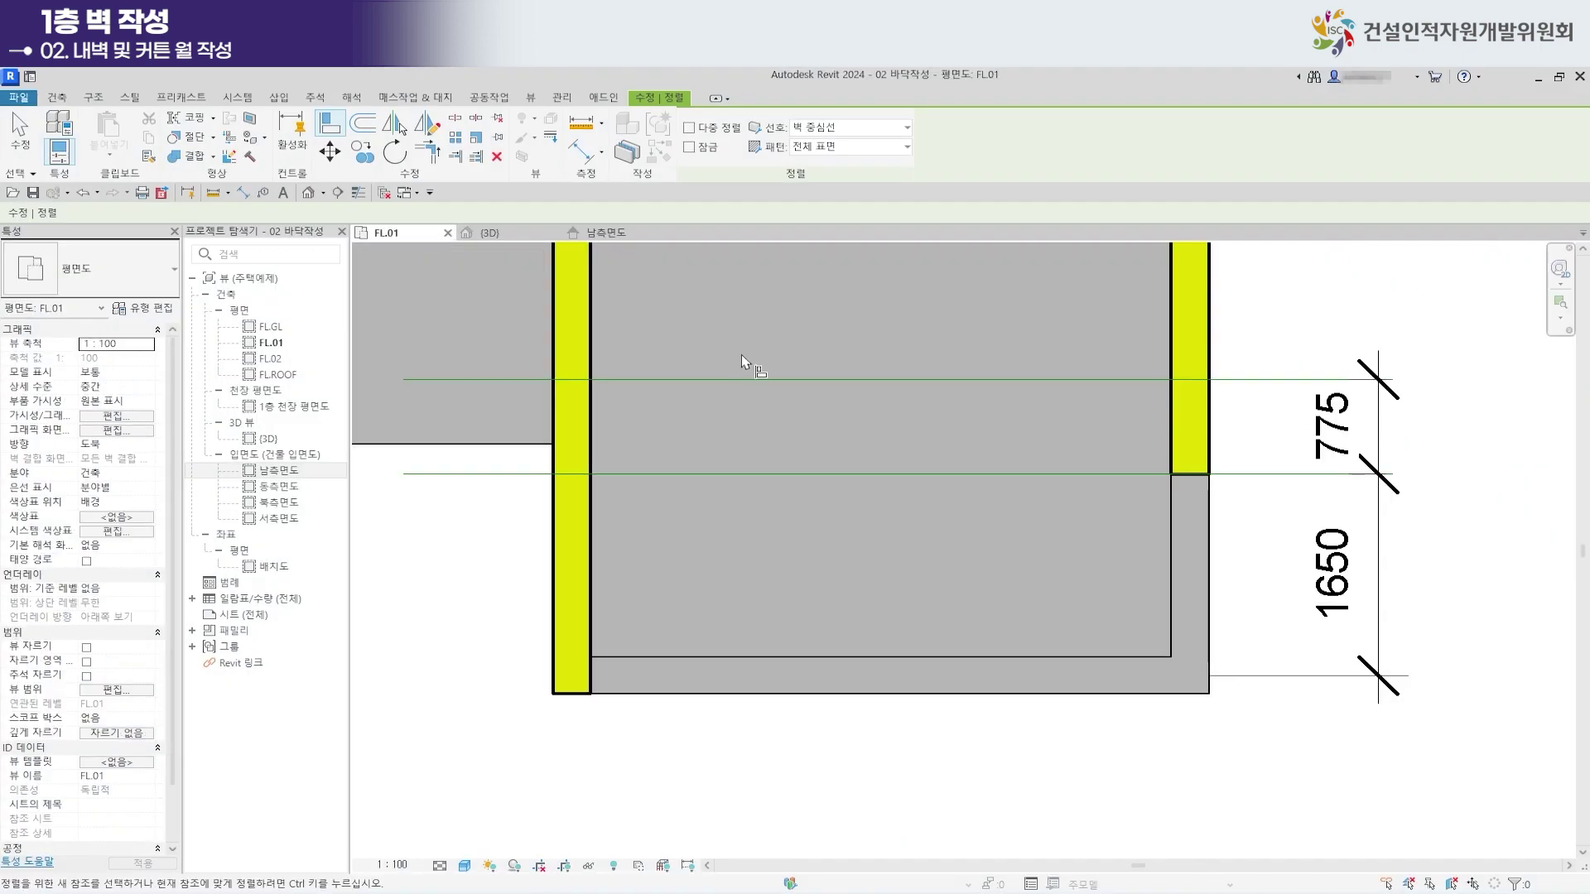
pyautogui.moveTo(795, 355); pyautogui.dragTo(977, 645, button='middle')
pyautogui.scroll(-2, 962, 592)
pyautogui.moveTo(983, 534); pyautogui.dragTo(916, 548, button='middle')
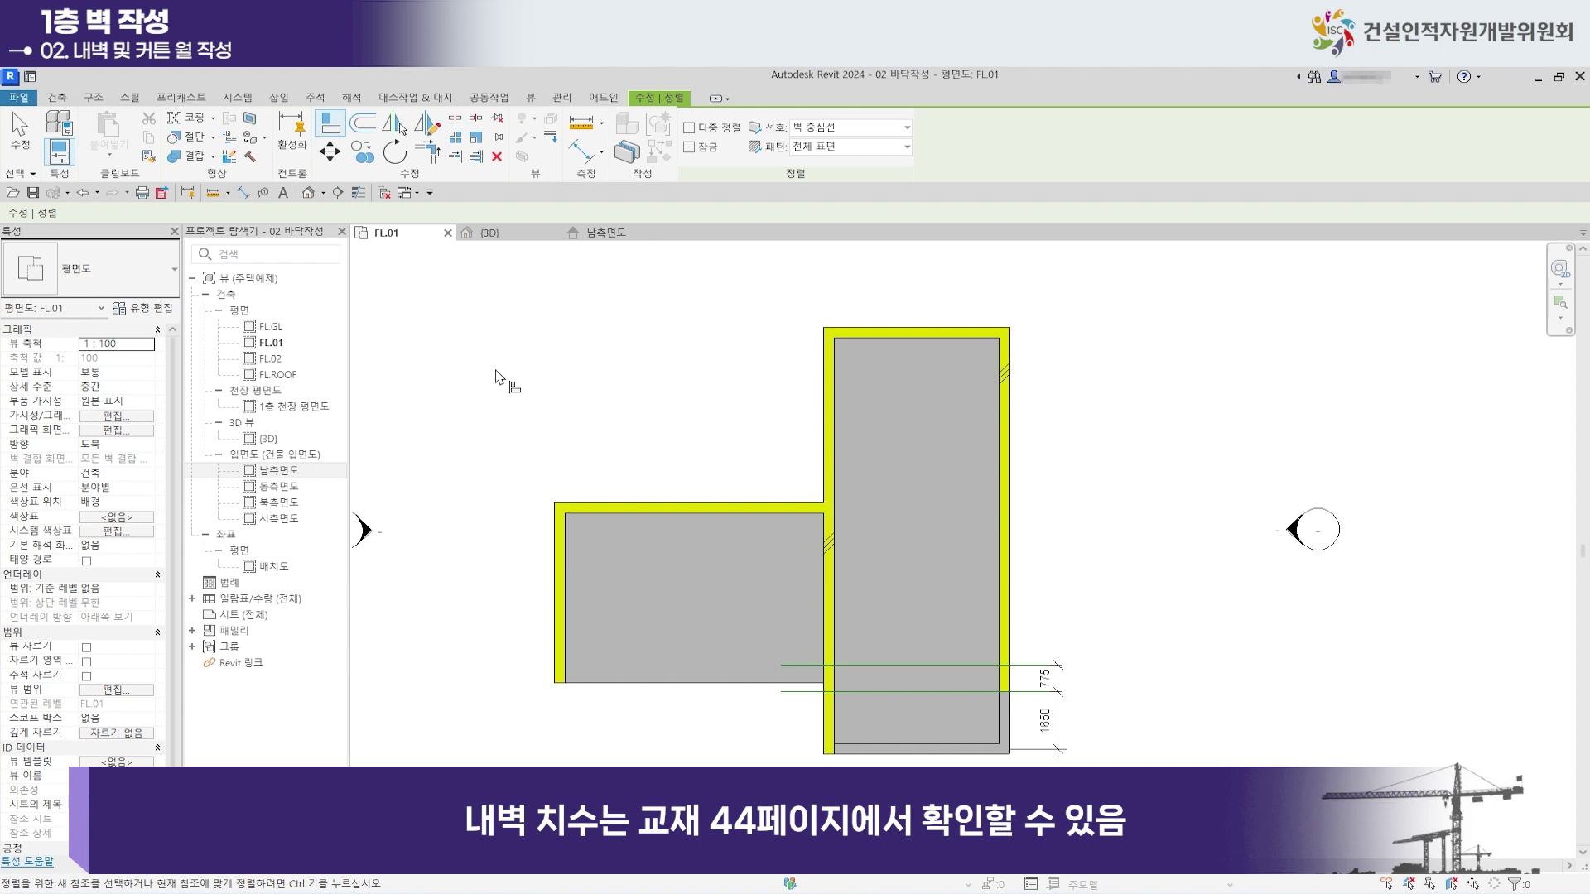
pyautogui.click(56, 97)
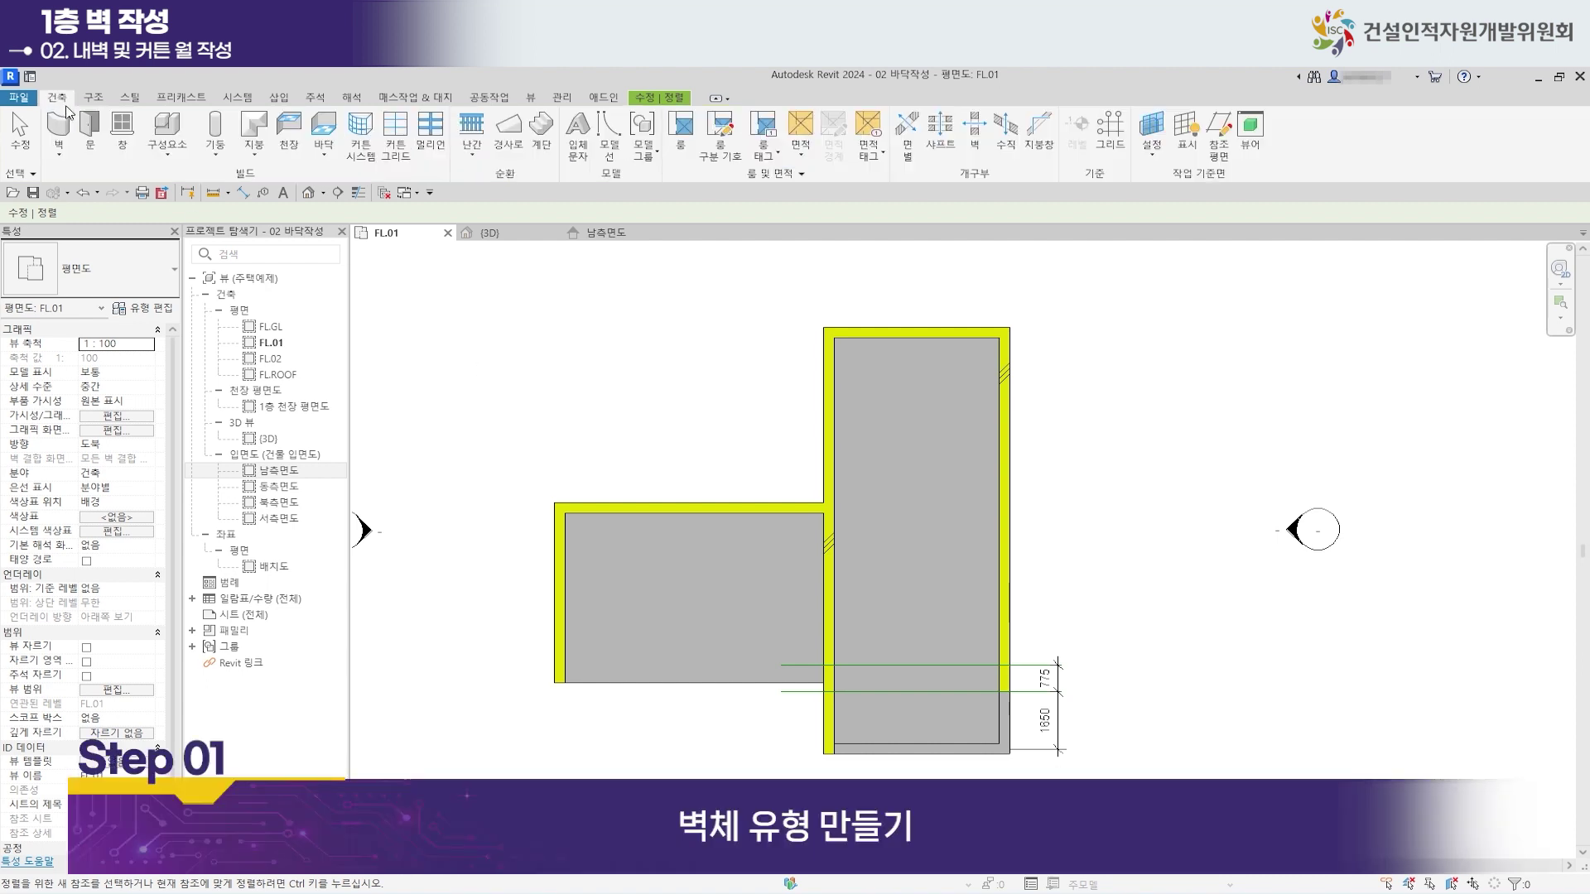
pyautogui.click(64, 134)
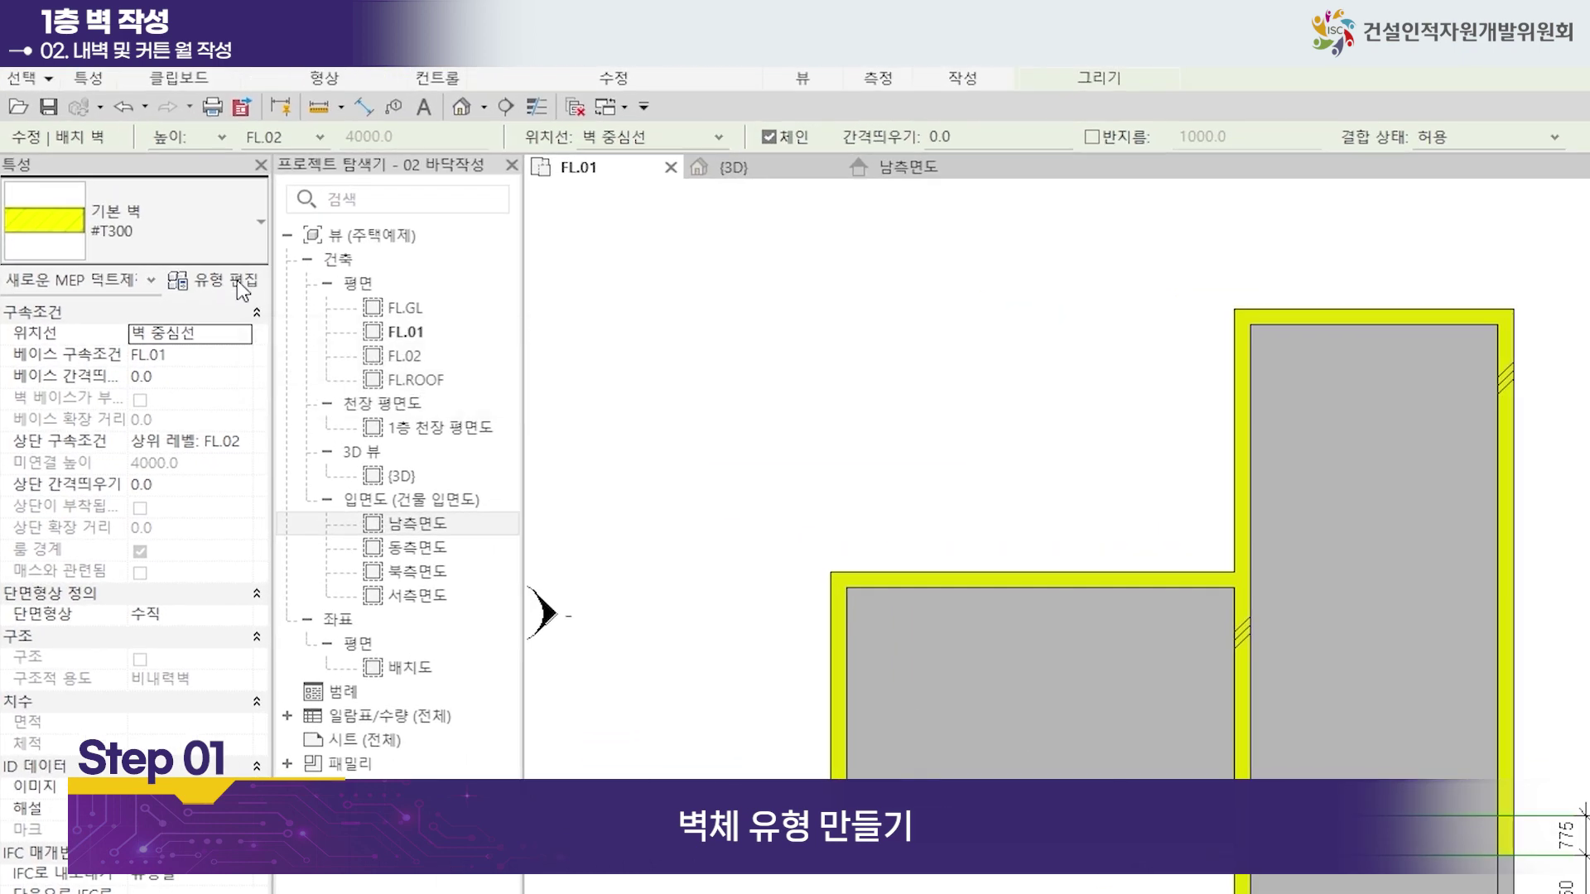
pyautogui.click(241, 289)
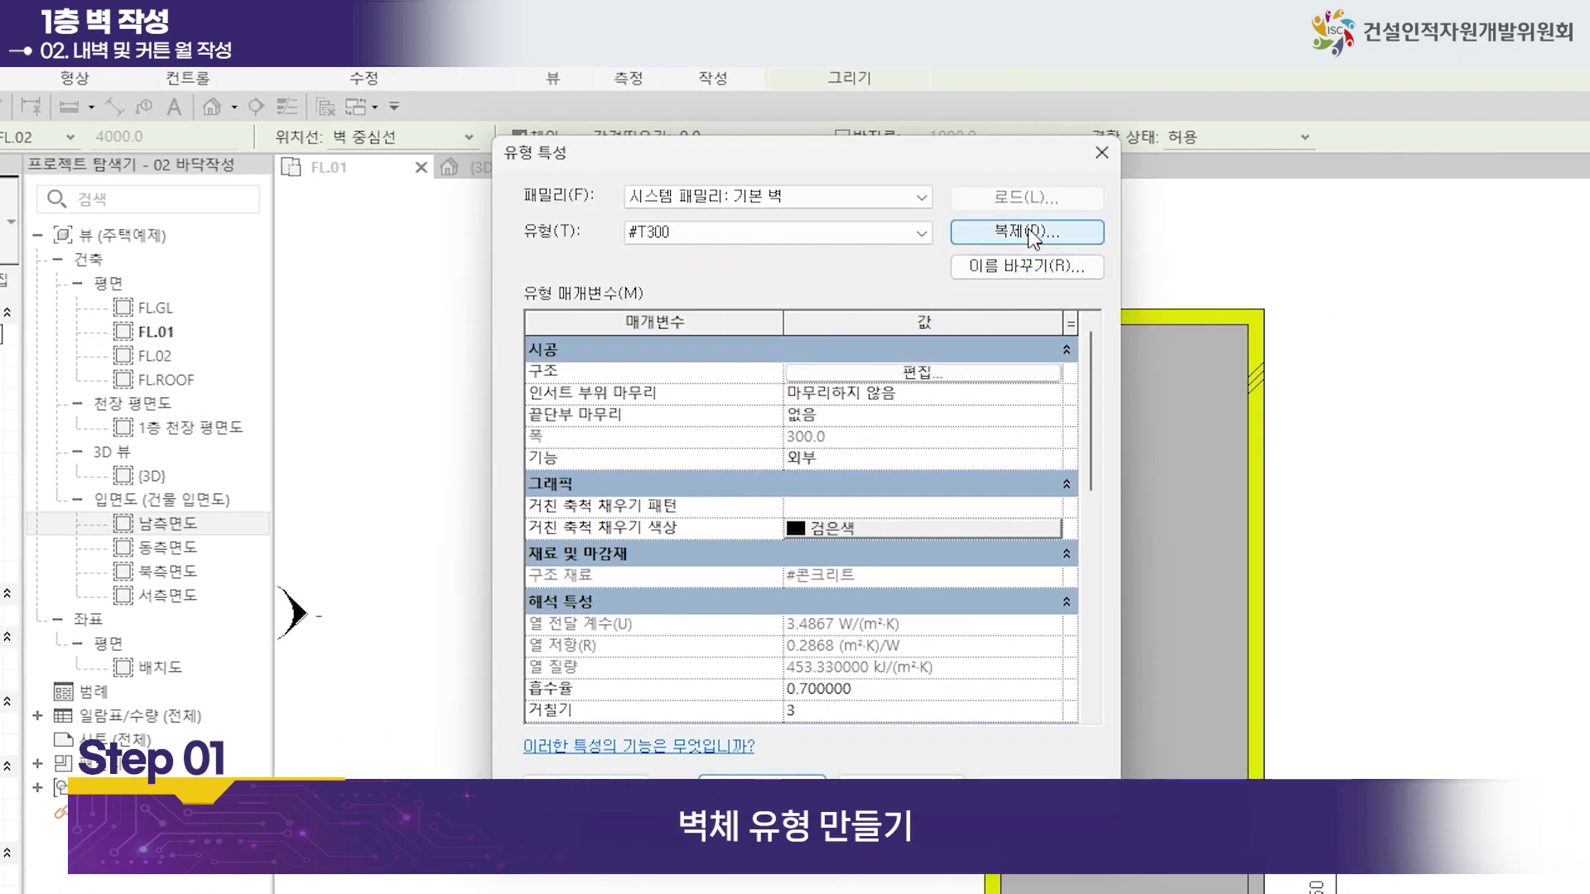
pyautogui.click(1276, 232)
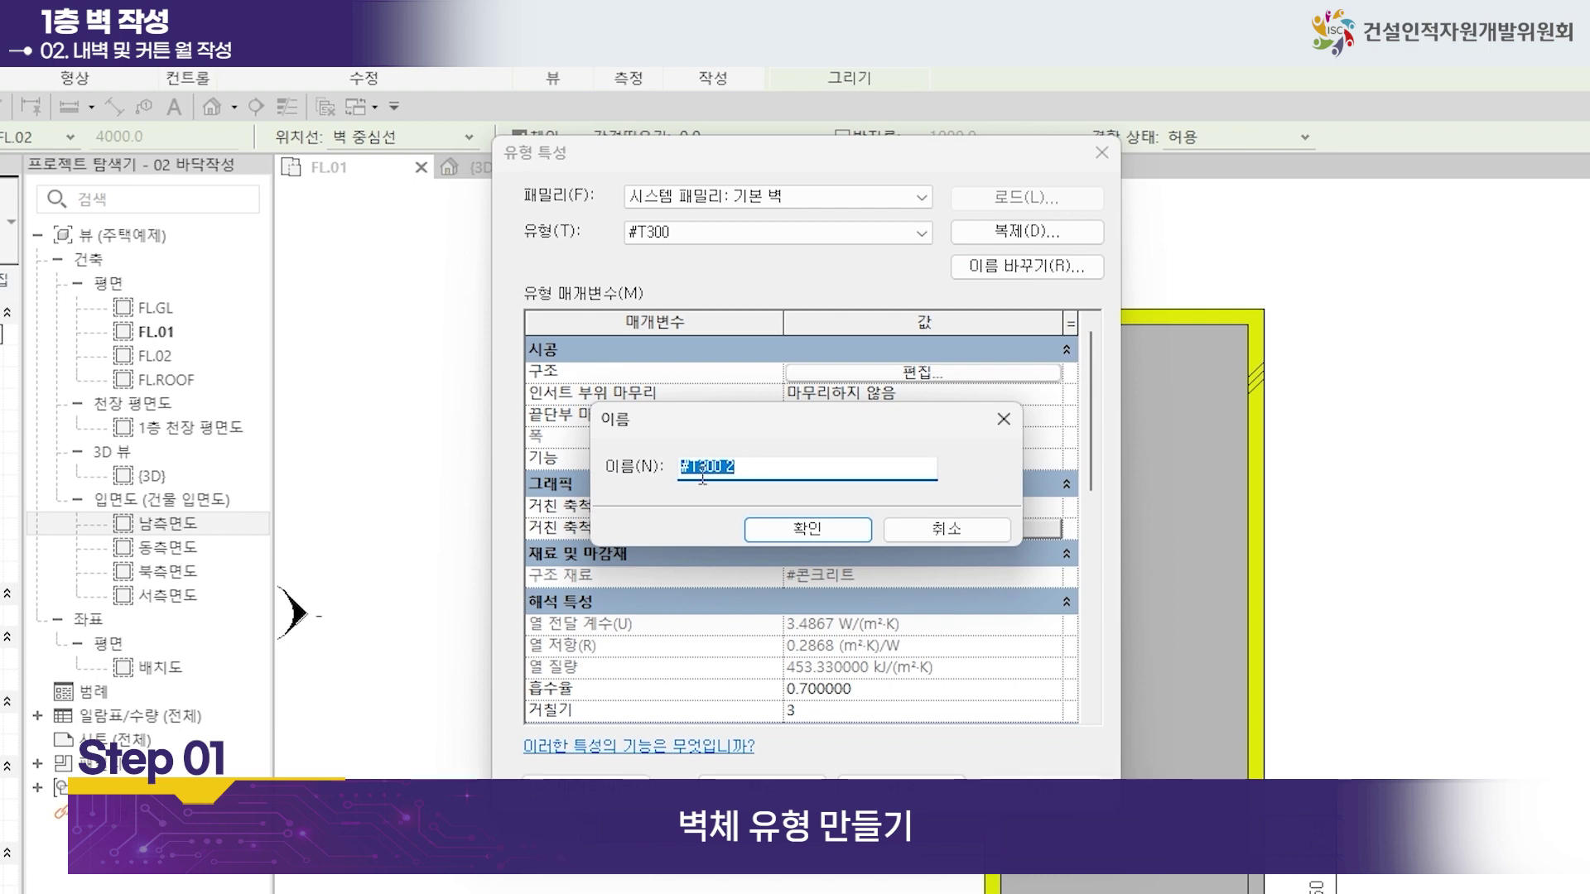
pyautogui.moveTo(699, 472); pyautogui.dragTo(799, 476)
pyautogui.write('1')
pyautogui.click(826, 528)
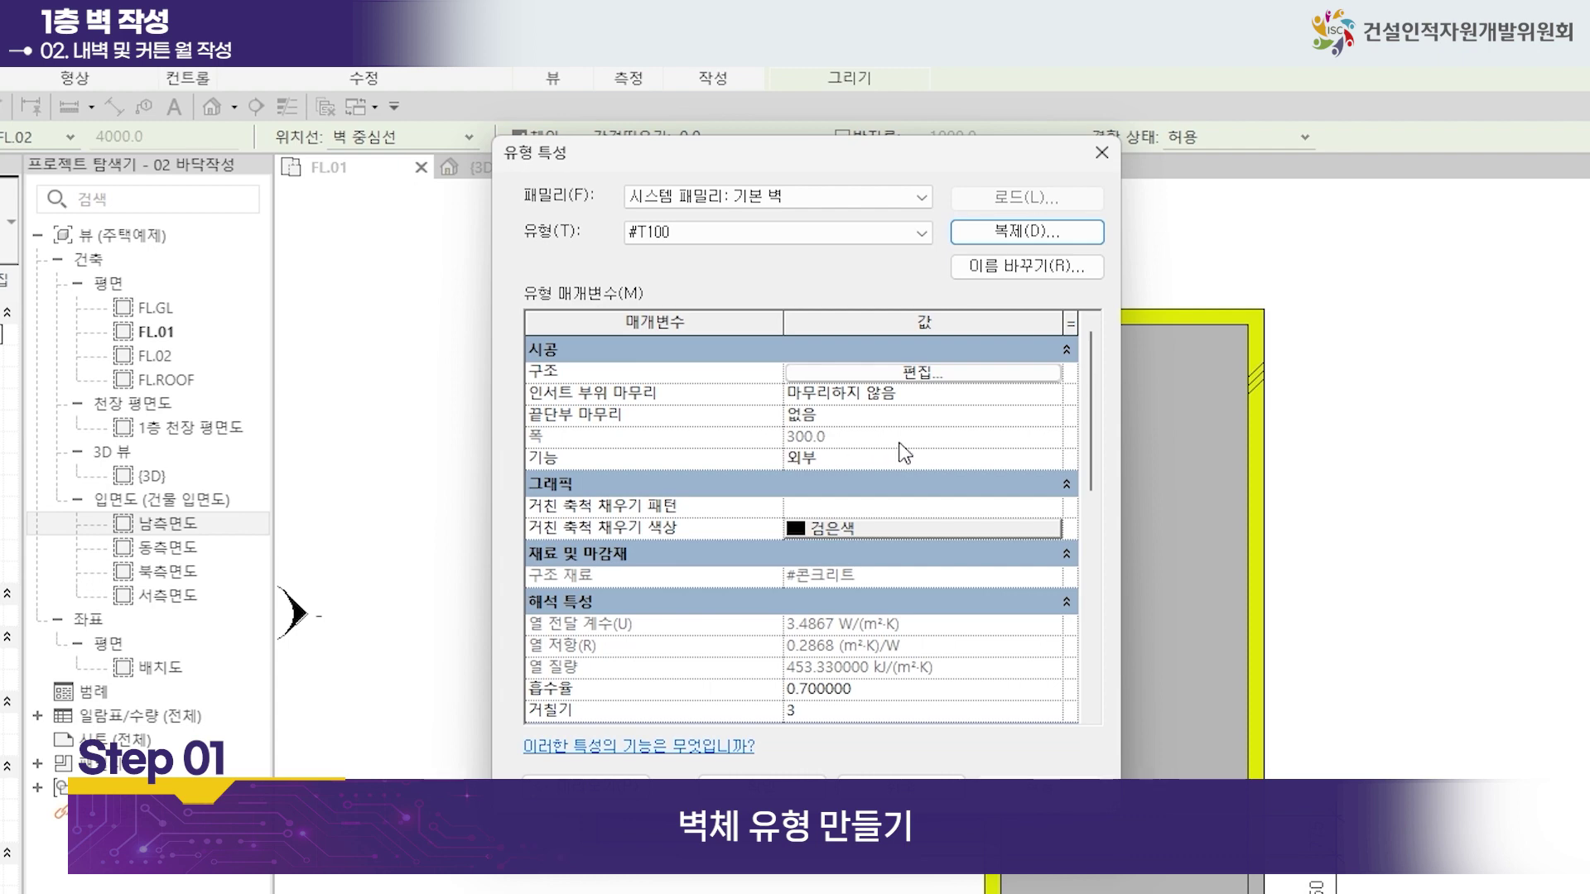
# Set the #T100 wall type's #콘크리트 structure layer thickness to 100 mm and accept the type properties.
pyautogui.click(944, 375)
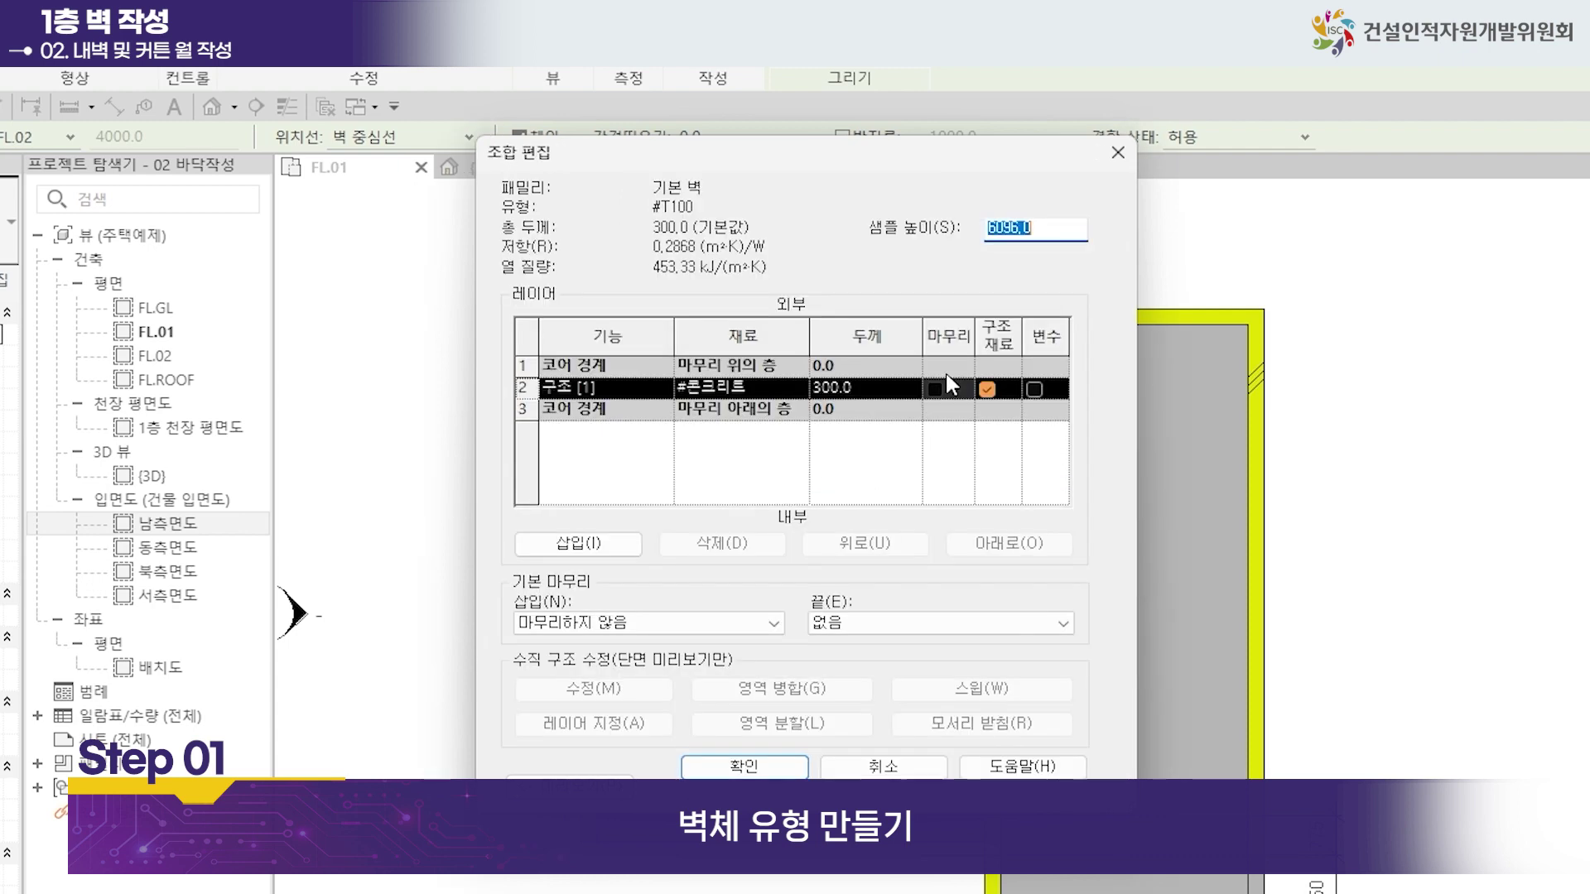
pyautogui.click(862, 388)
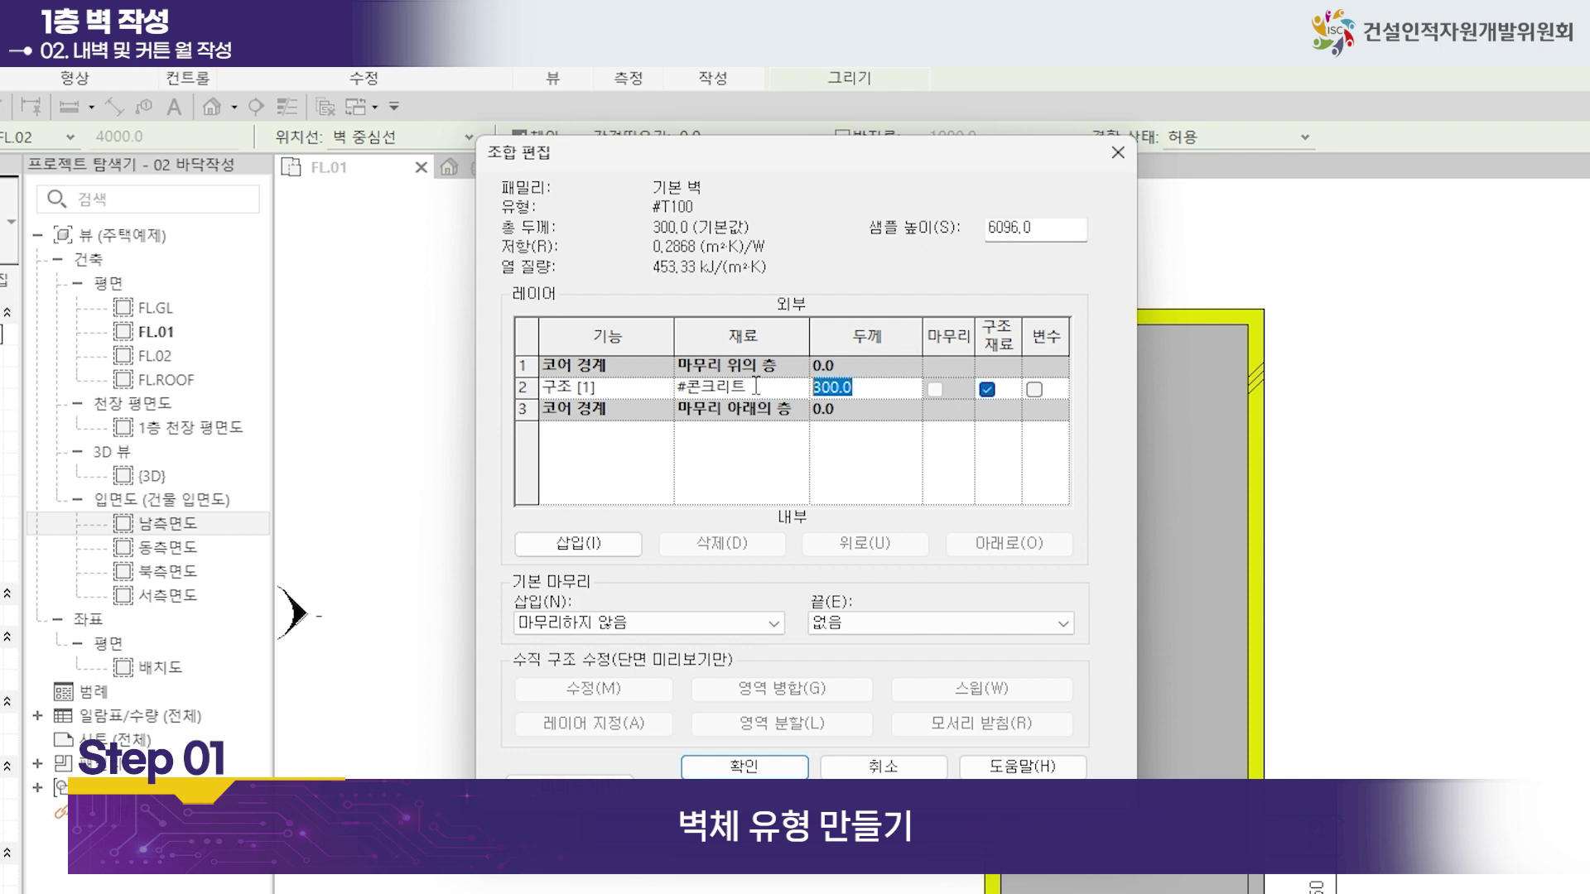
pyautogui.write('100')
pyautogui.click(747, 386)
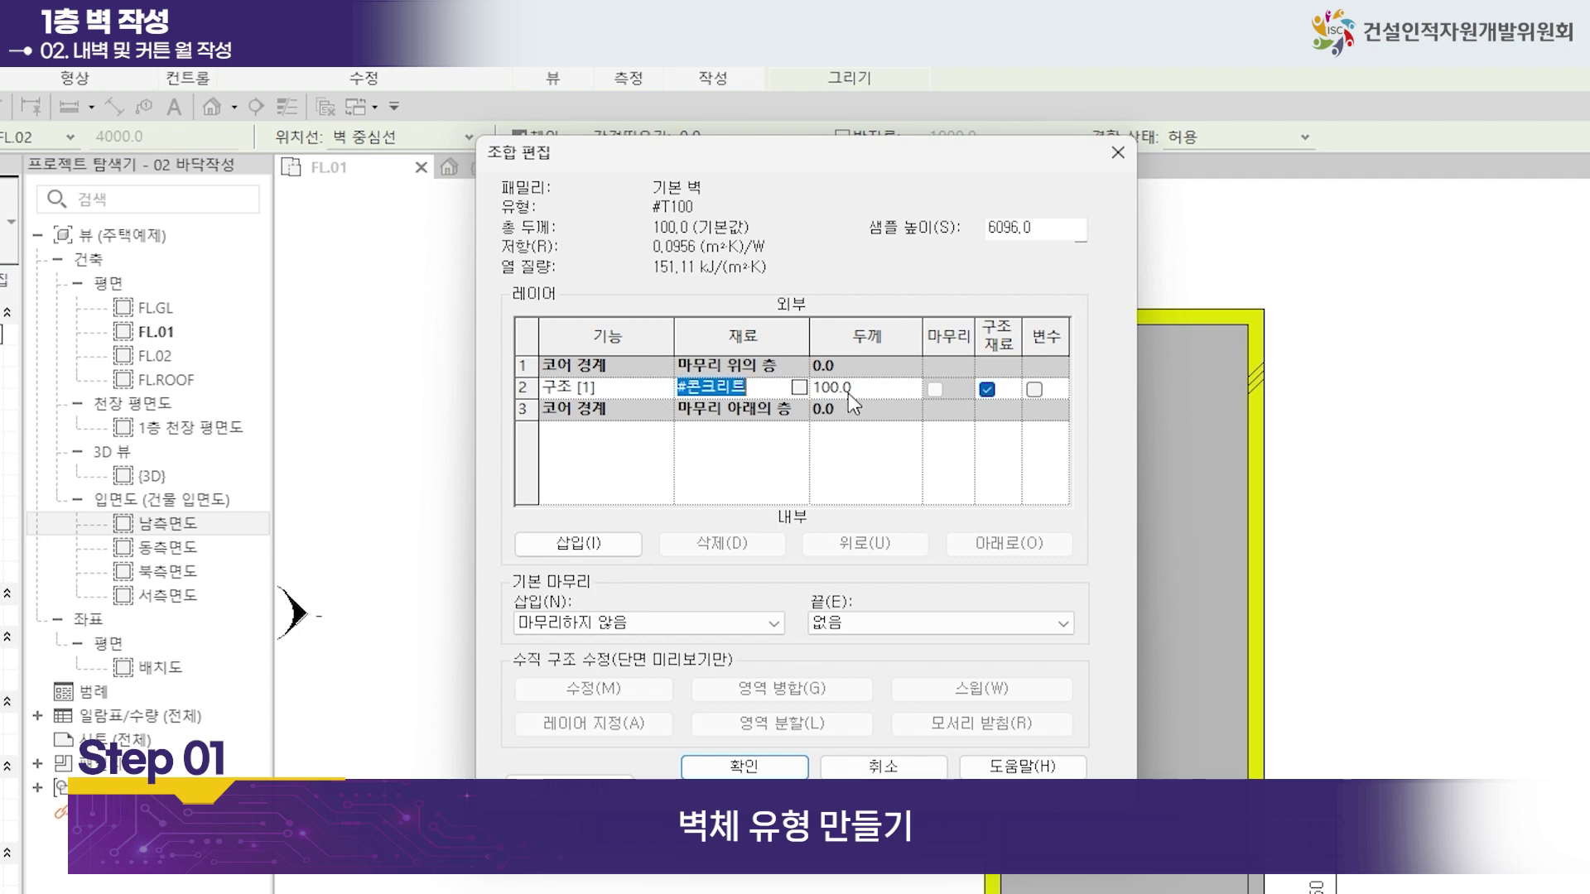
pyautogui.click(752, 770)
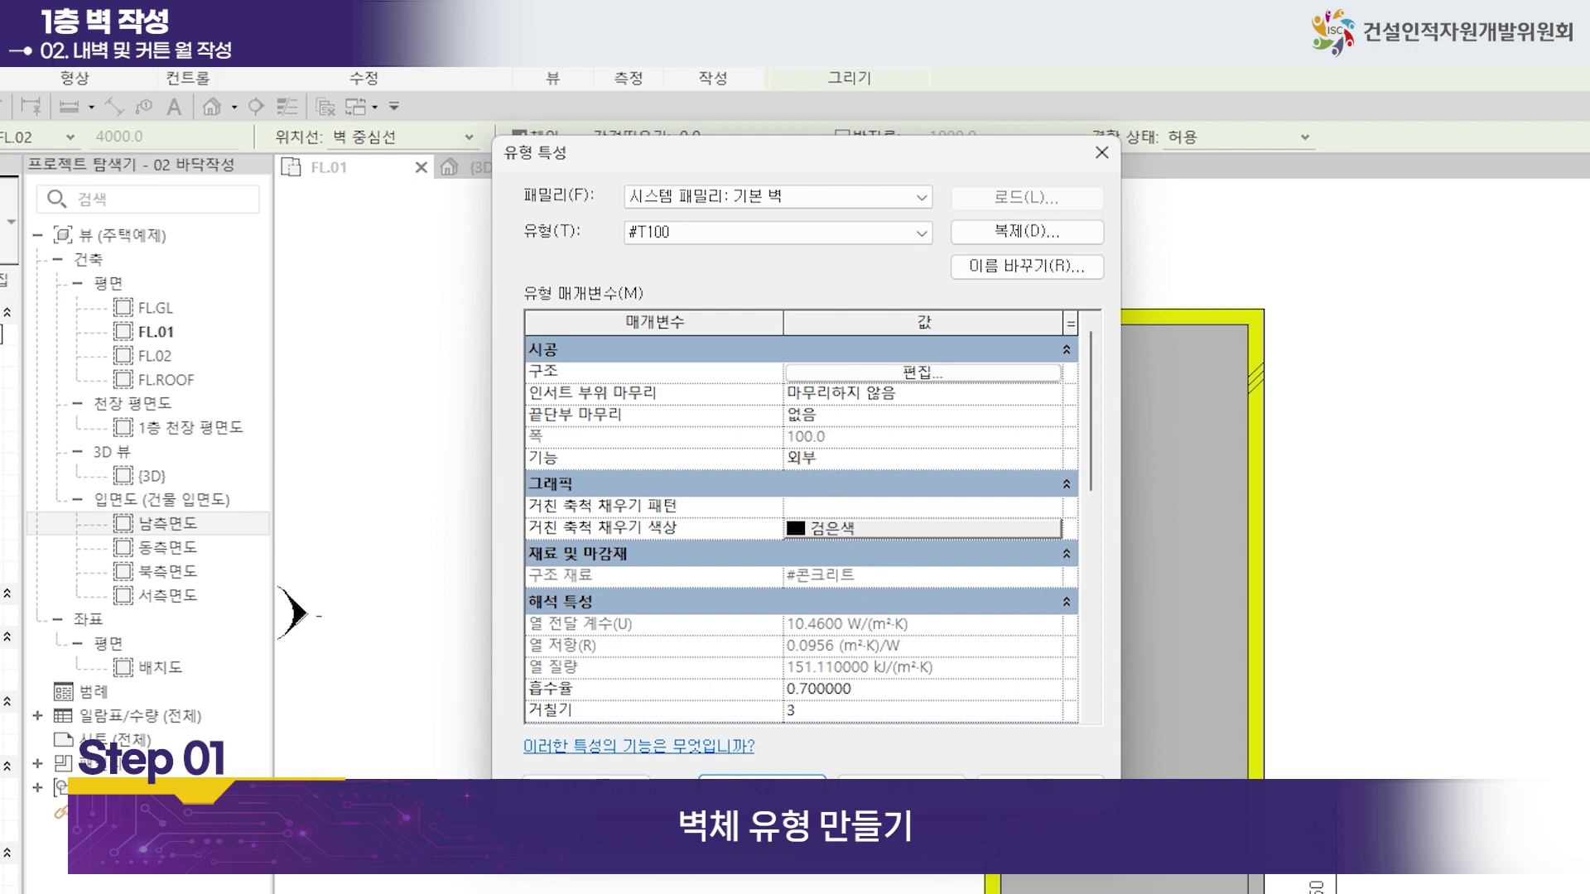
pyautogui.click(761, 791)
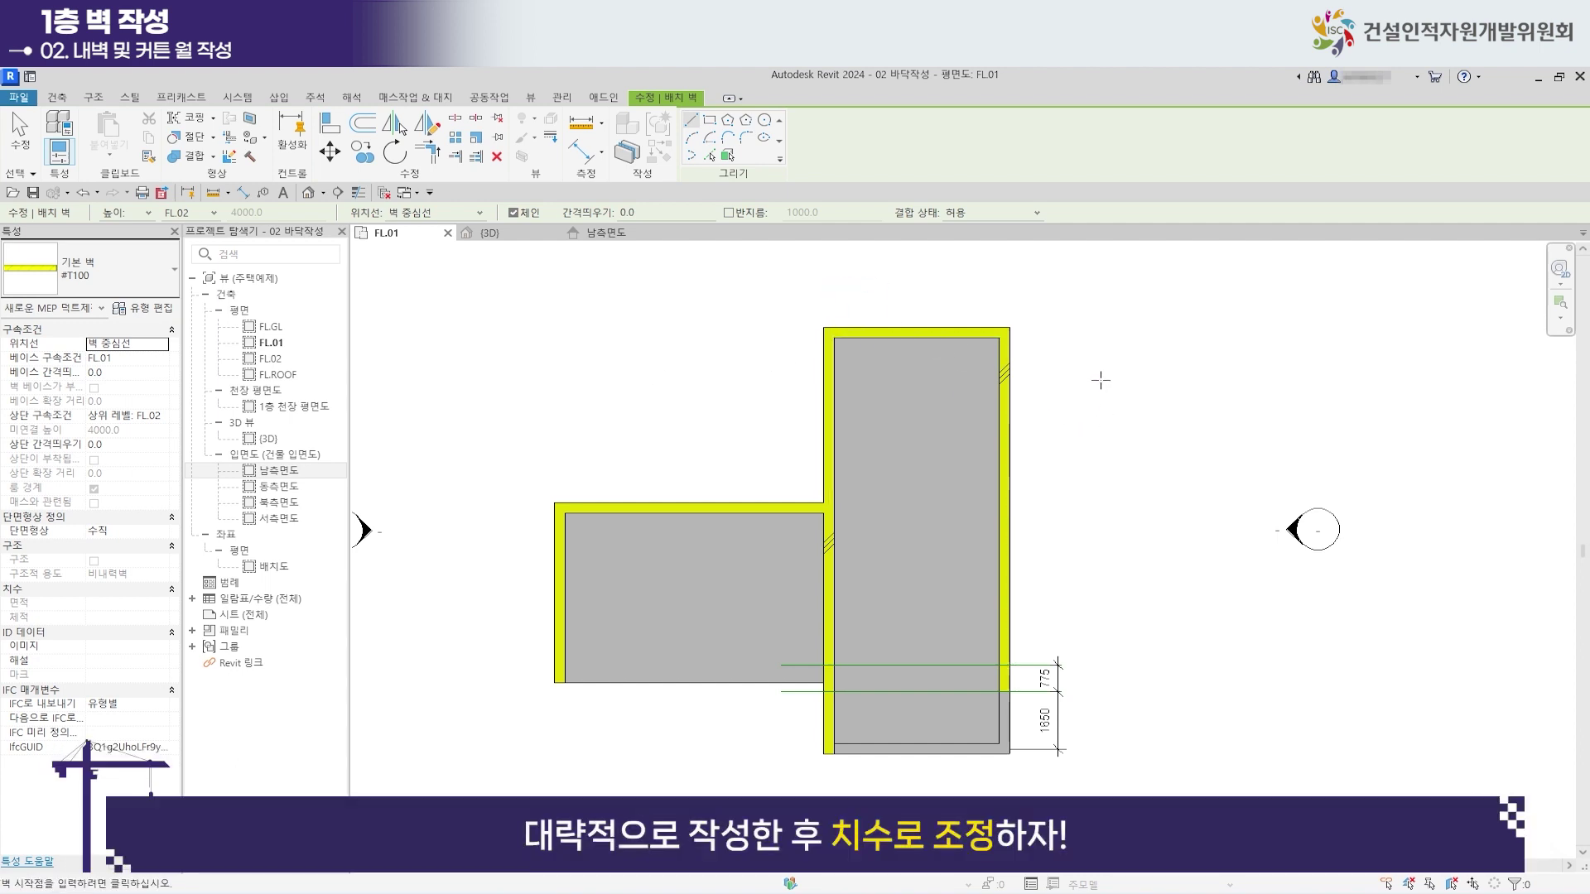
# Draw a #T100 wall across the north part of the tall room, about 1300 mm from the north wall's centerline.
pyautogui.scroll(3, 1101, 380)
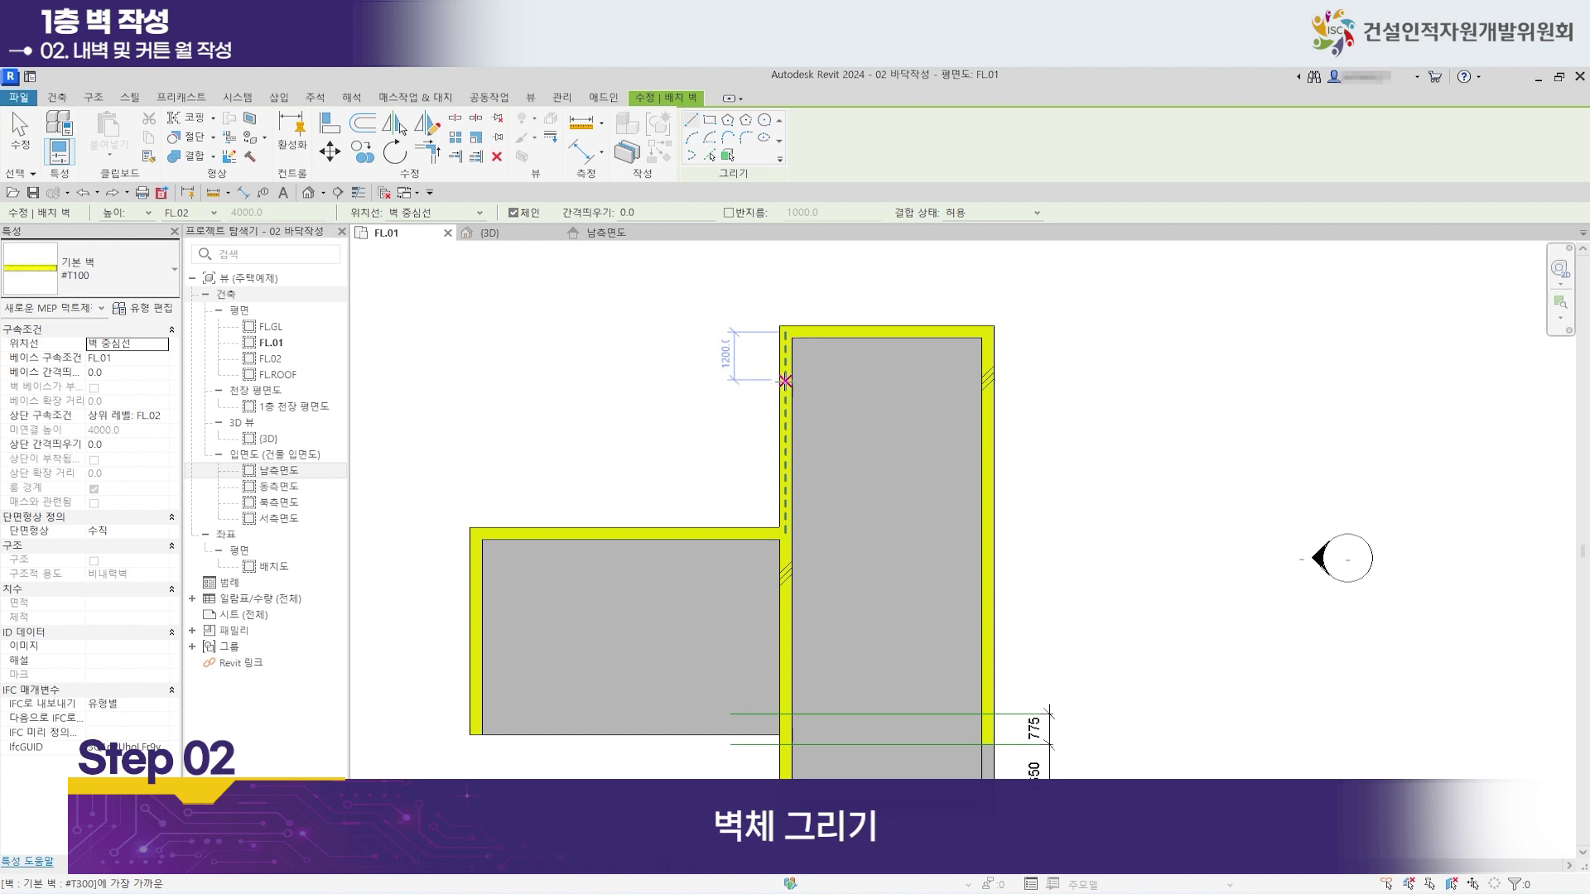
pyautogui.click(785, 382)
pyautogui.click(986, 382)
pyautogui.press('Escape')
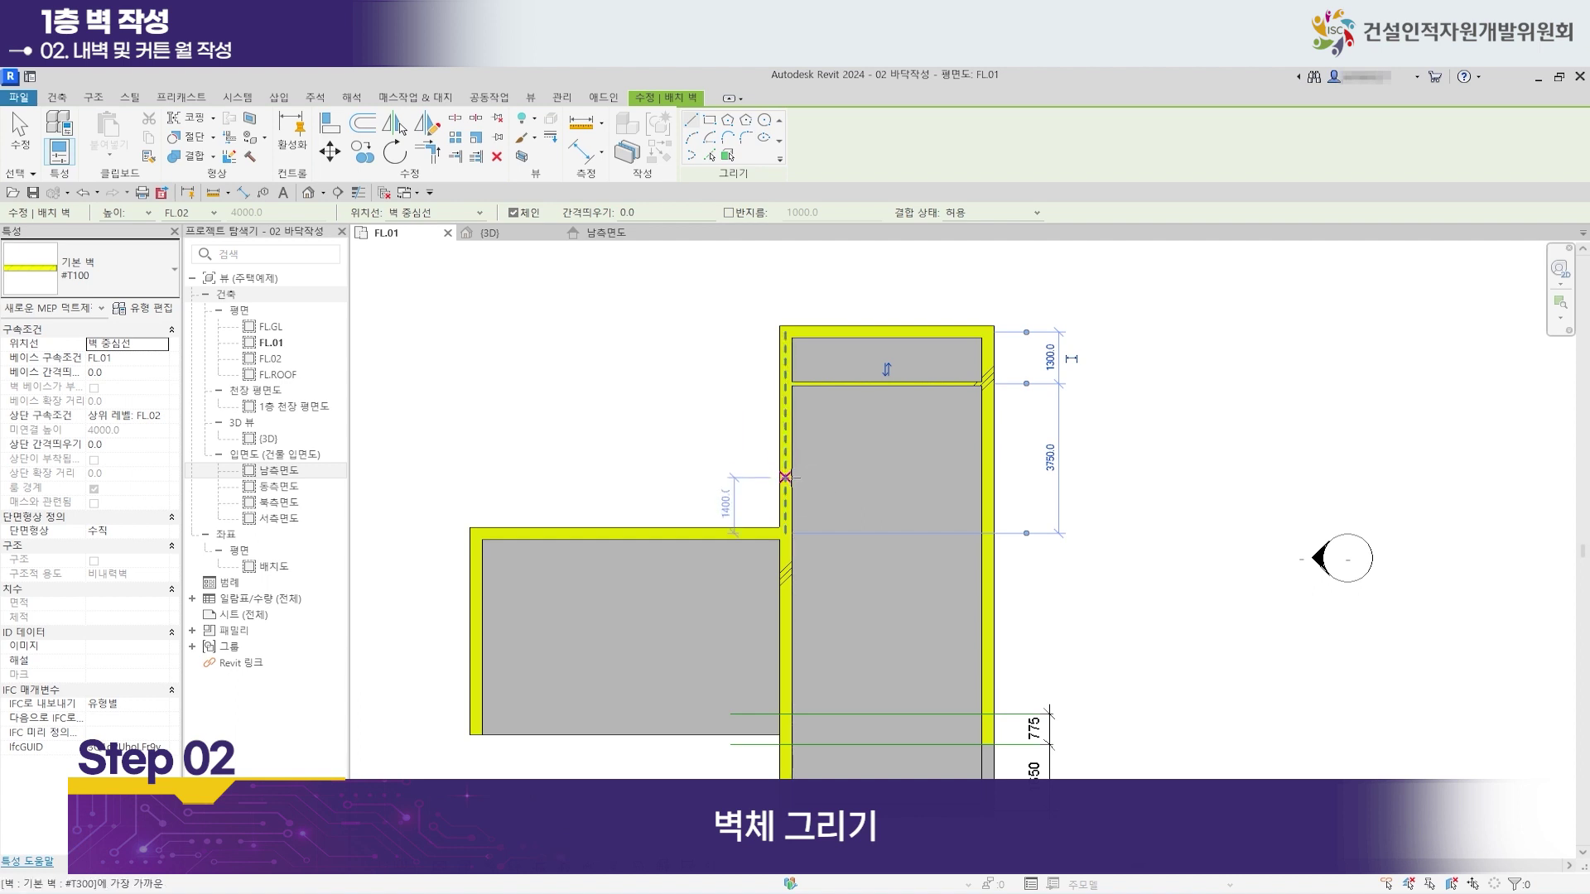
# Draw an L-shaped #T100 wall about 2900 mm wide from the west wall up to the cross wall, divided about 1600 mm from that west wall.
pyautogui.click(787, 478)
pyautogui.click(907, 478)
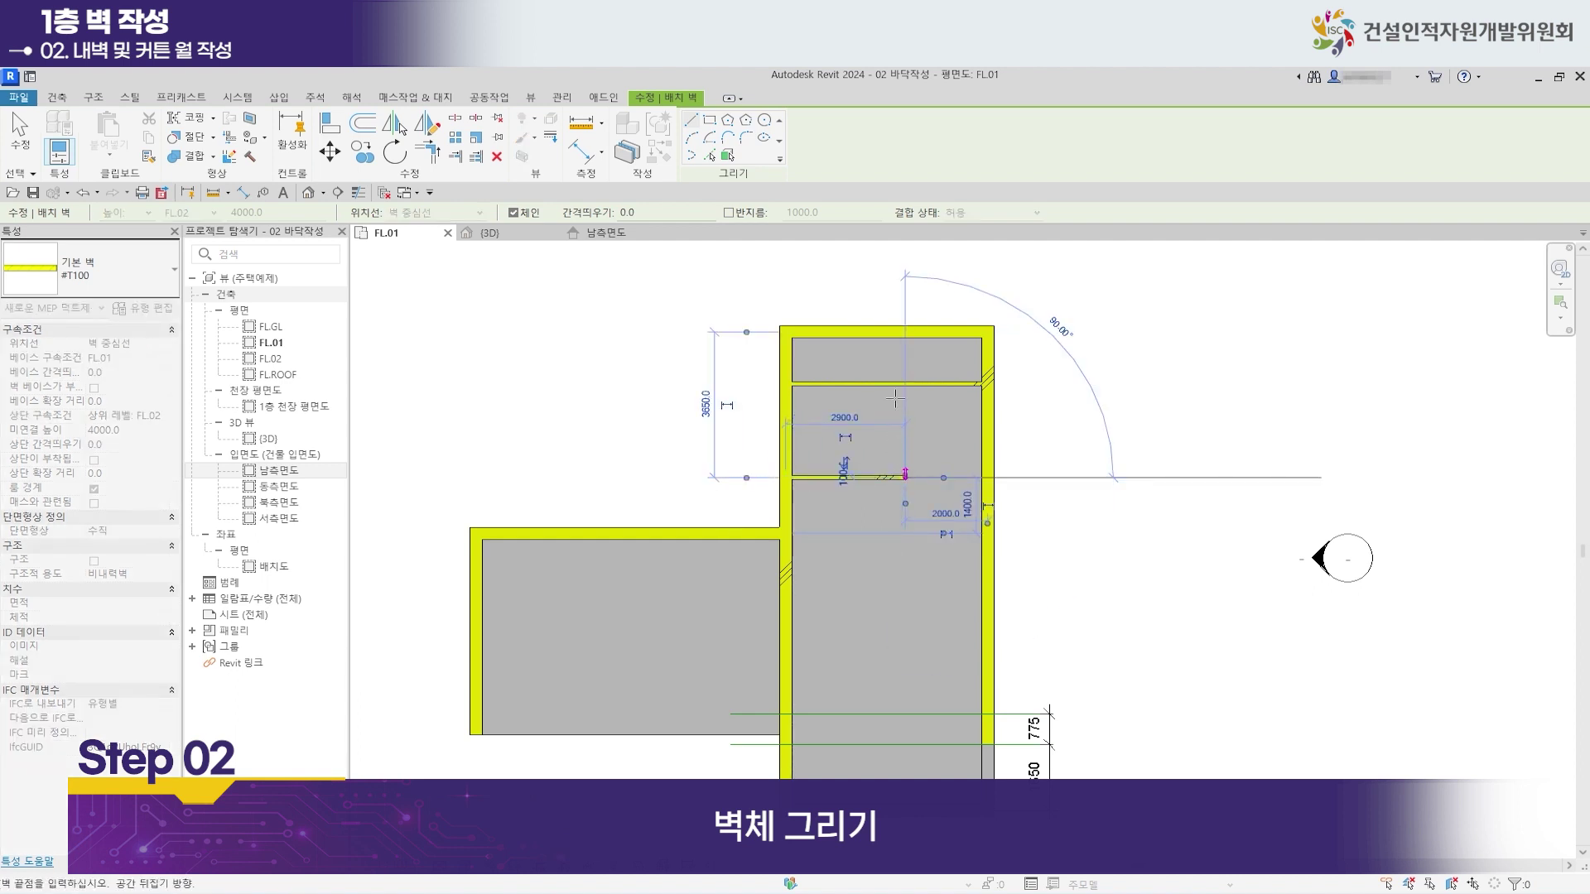
pyautogui.click(907, 383)
pyautogui.press('Escape')
pyautogui.click(851, 383)
pyautogui.click(850, 478)
pyautogui.press('Escape')
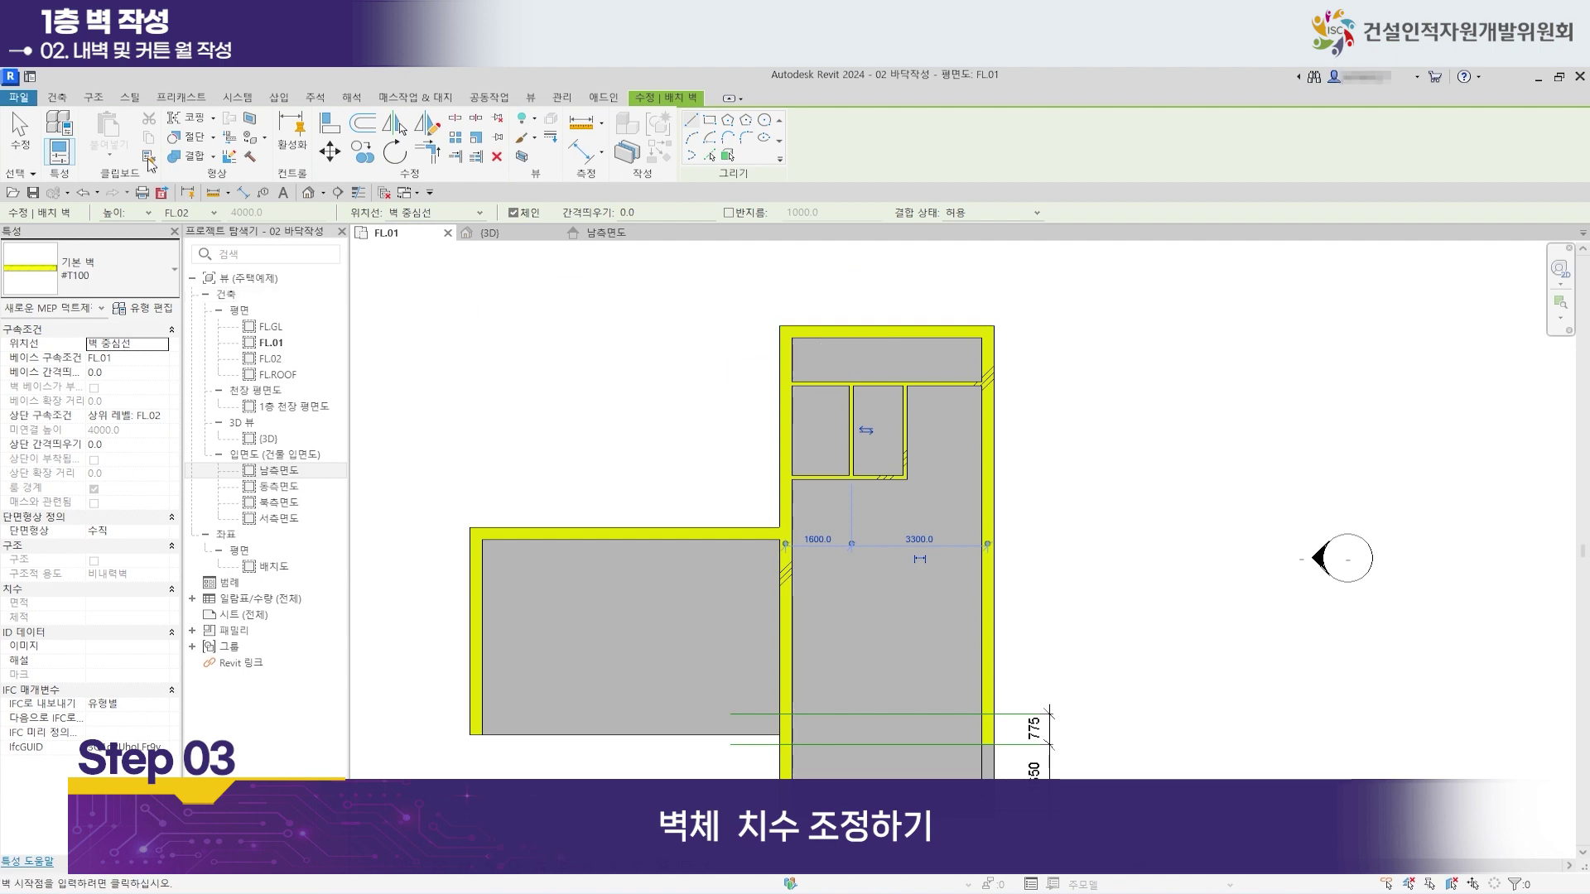
pyautogui.click(20, 127)
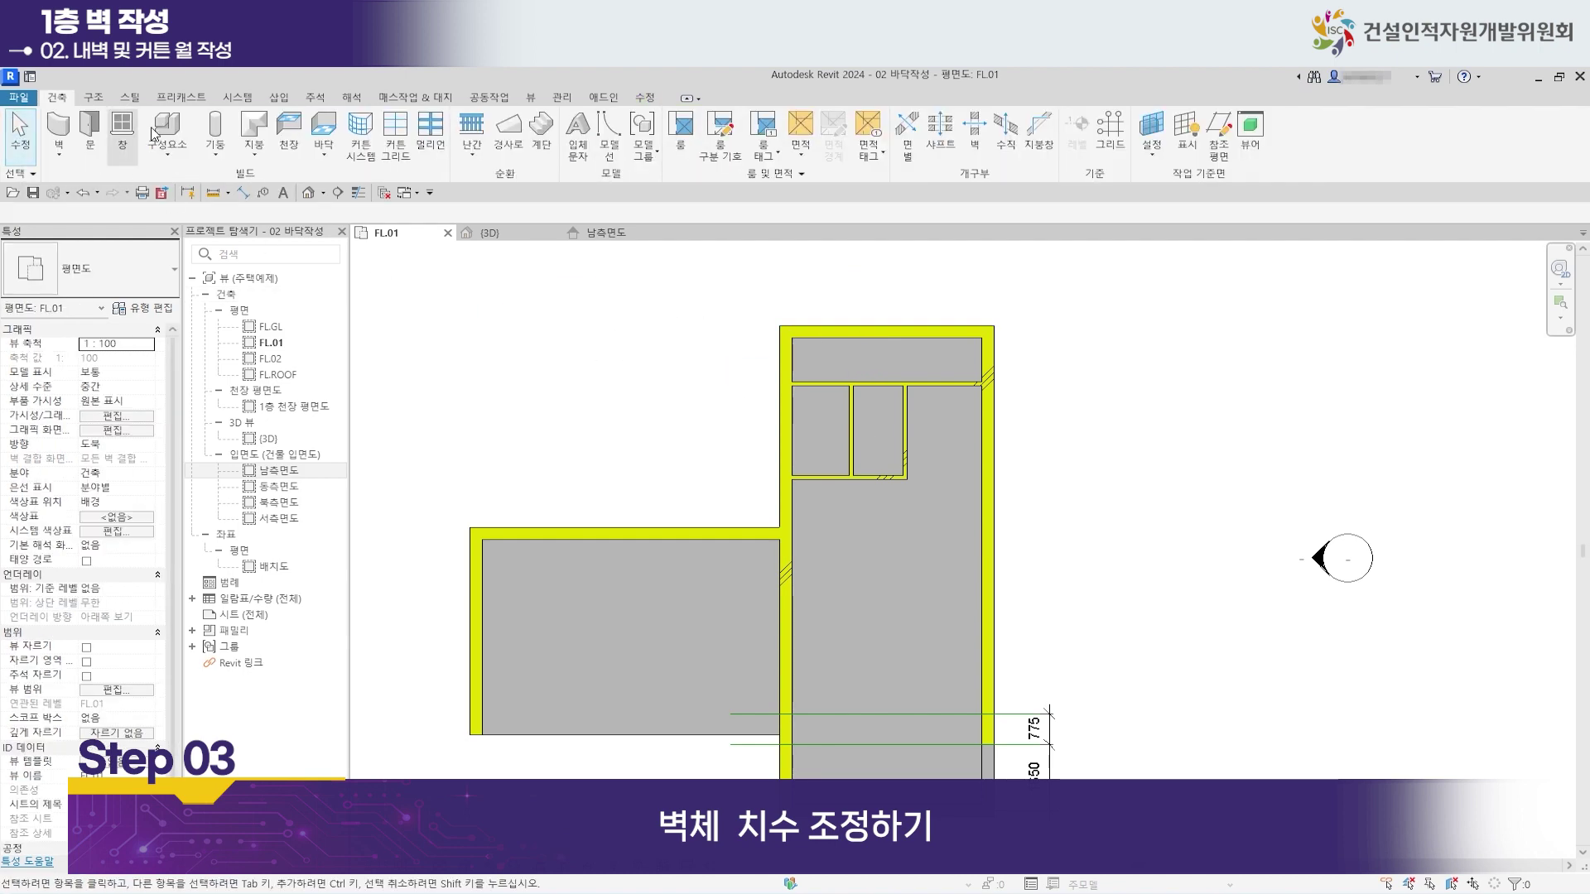
# Set the distance between the long interior cross wall and the north exterior wall to 3050 mm.
pyautogui.click(936, 384)
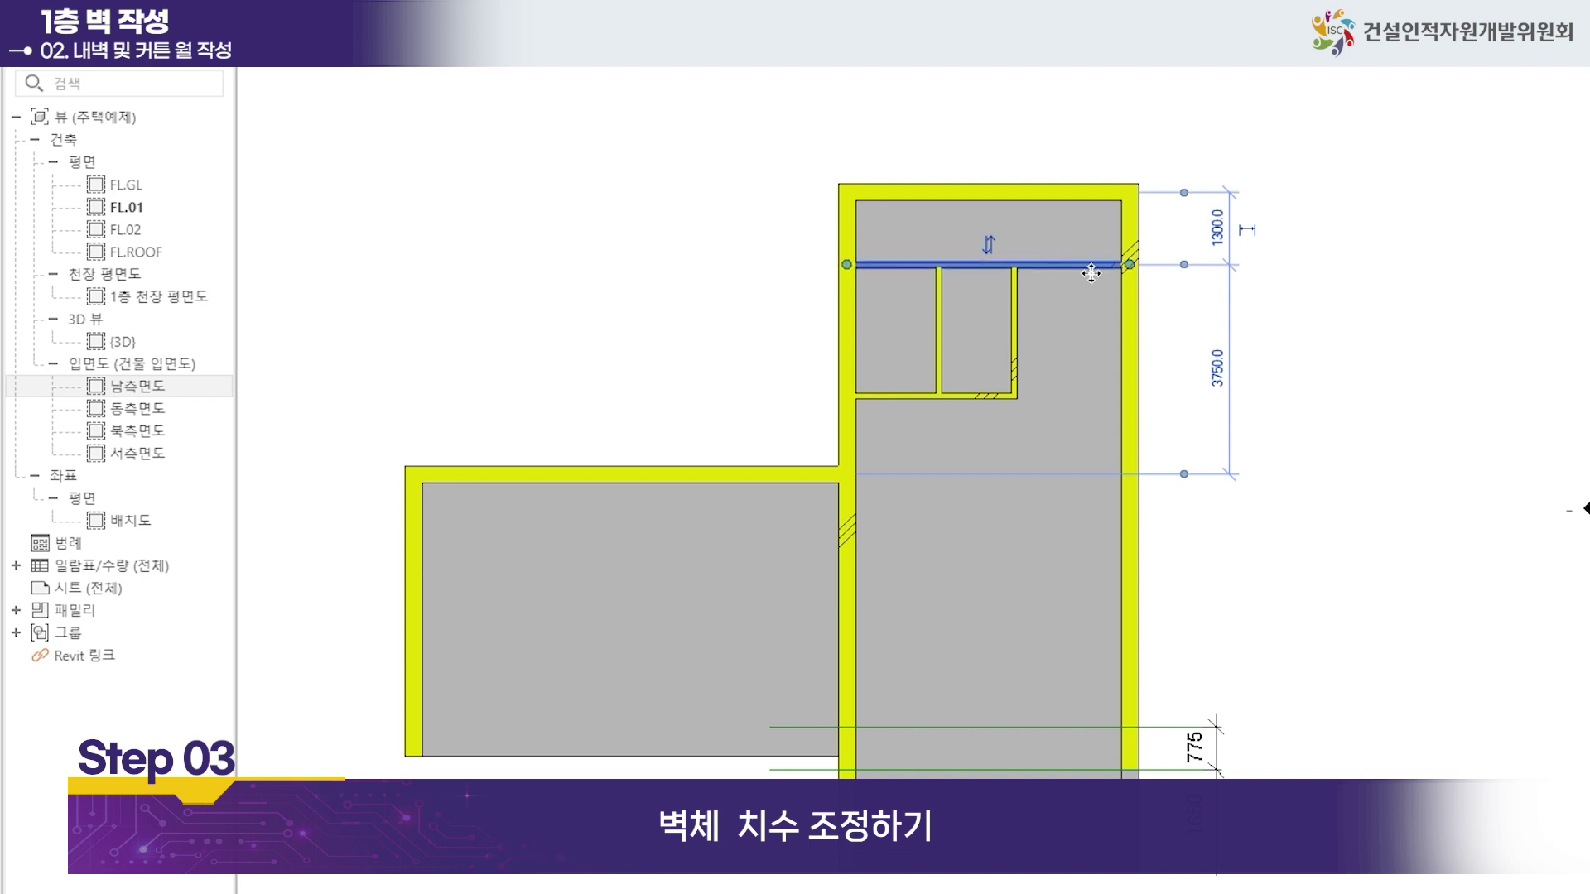
pyautogui.click(1217, 236)
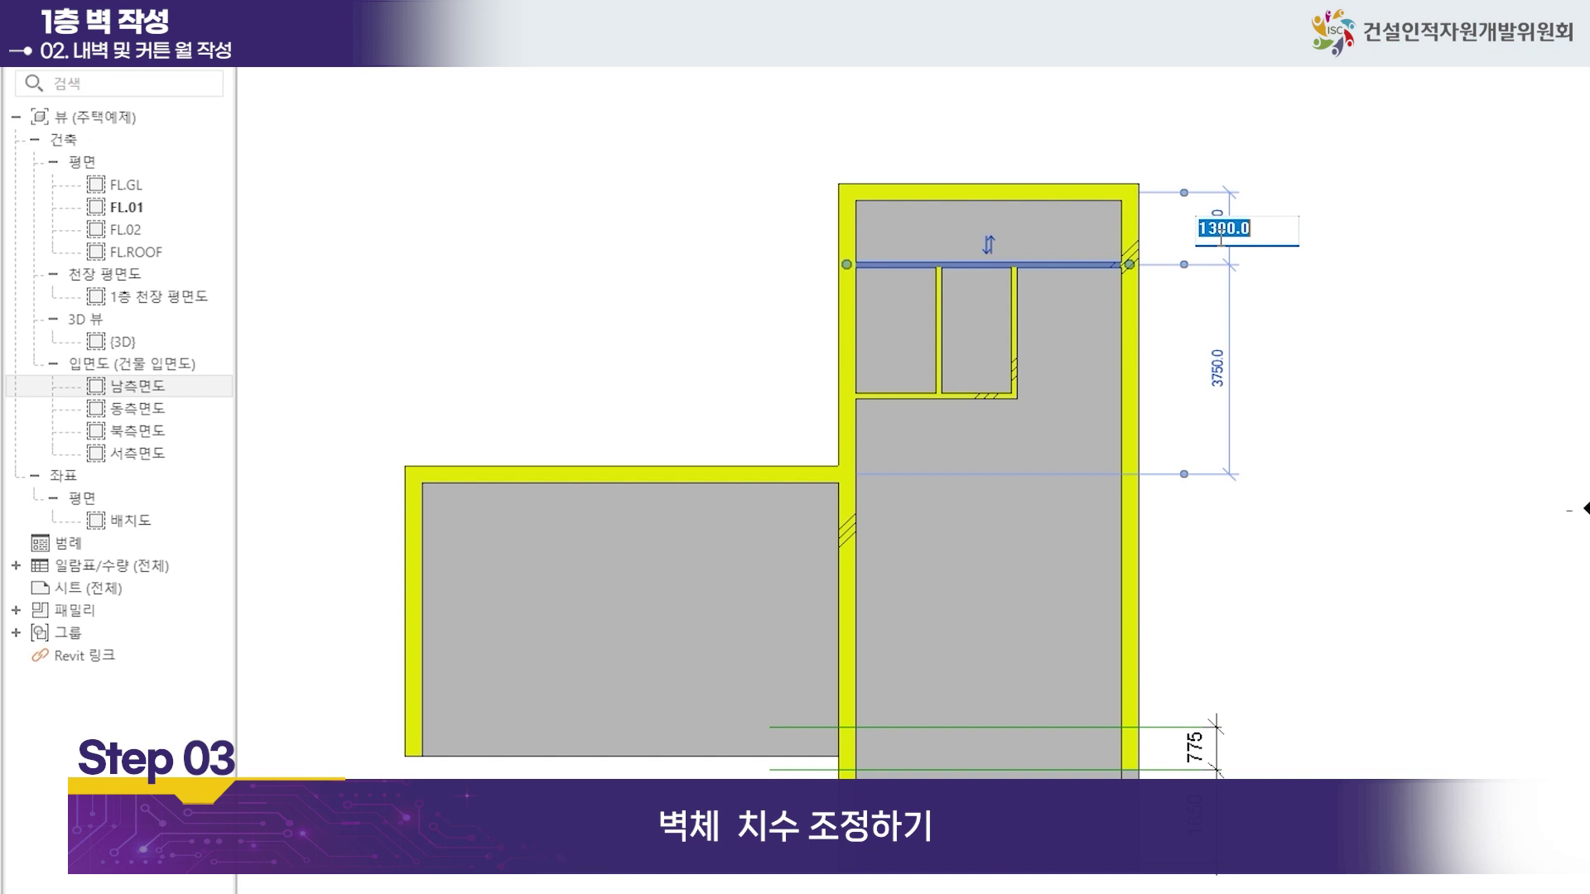
pyautogui.write('30')
pyautogui.press('Return')
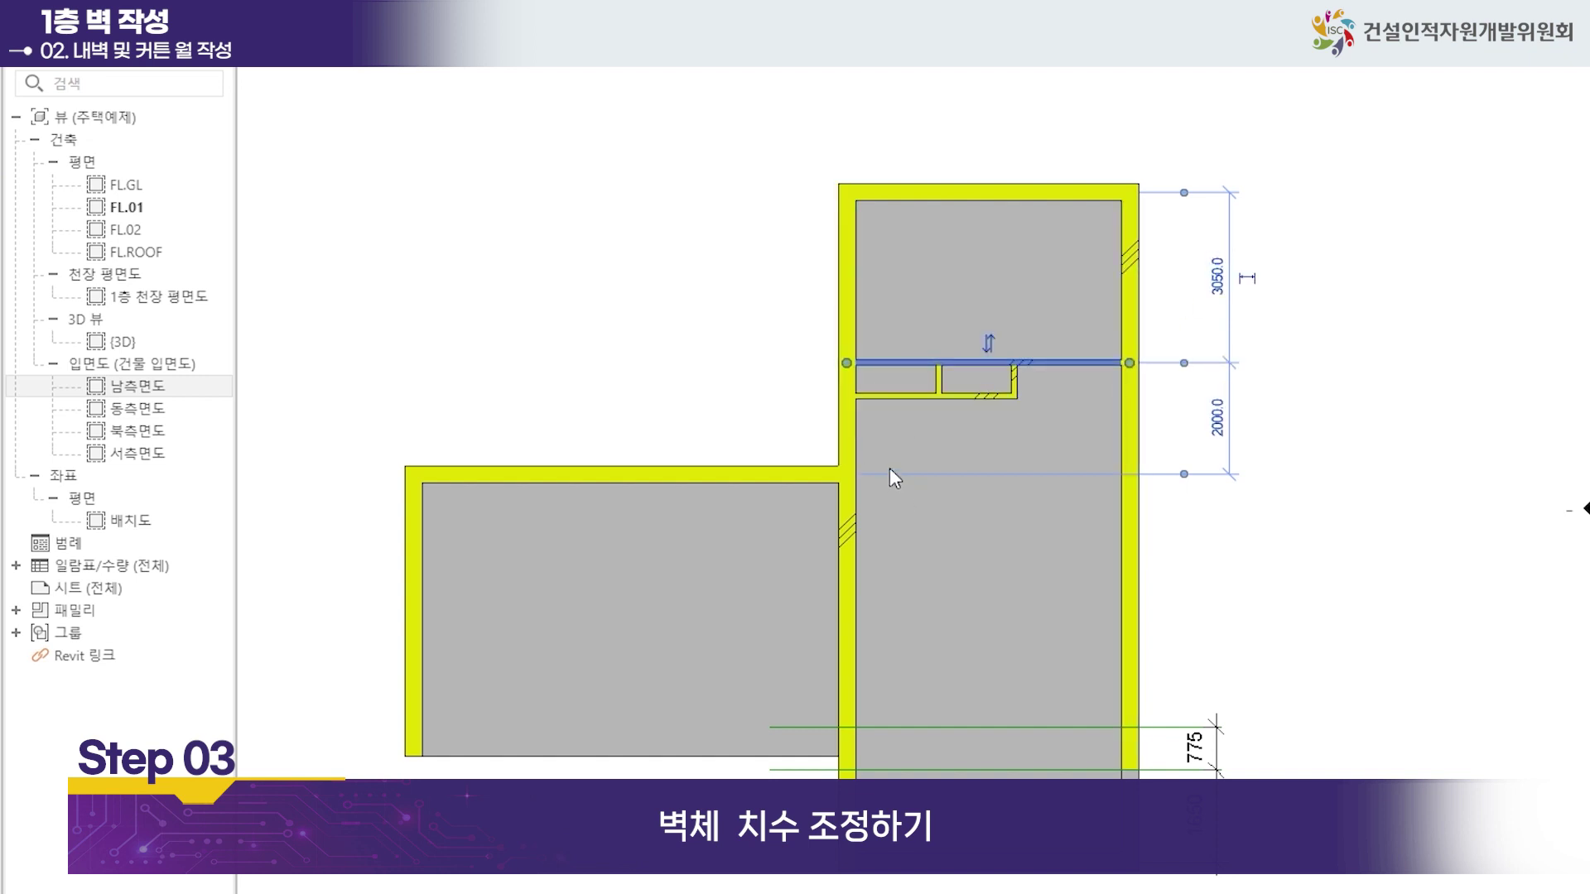
# Set the distance between the short horizontal interior wall and the cross wall above it to 900 mm.
pyautogui.click(911, 396)
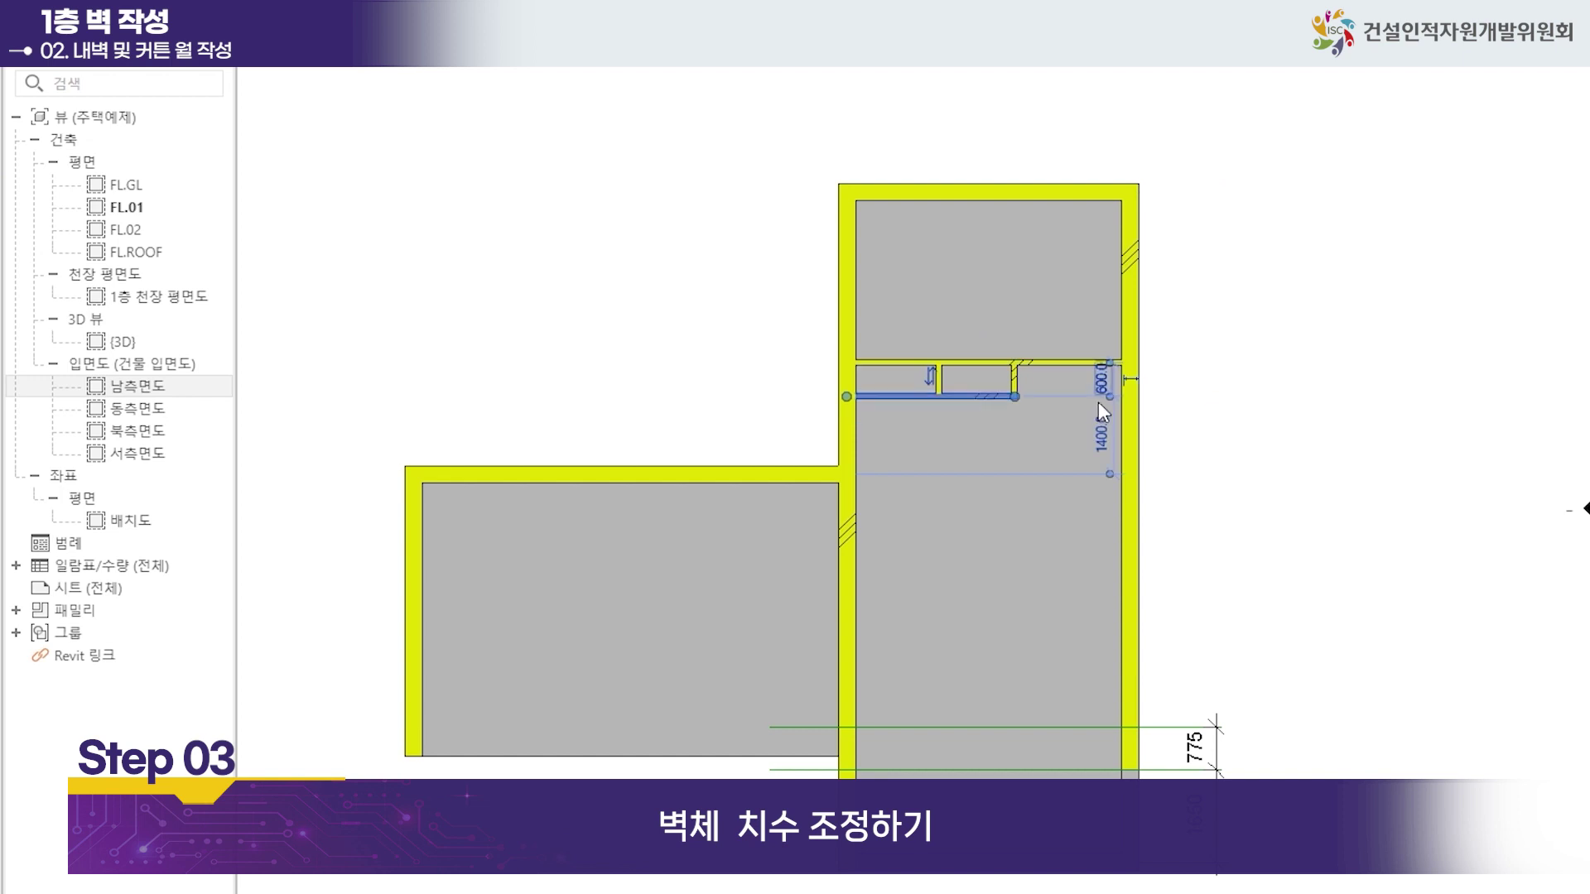
pyautogui.scroll(5, 1135, 385)
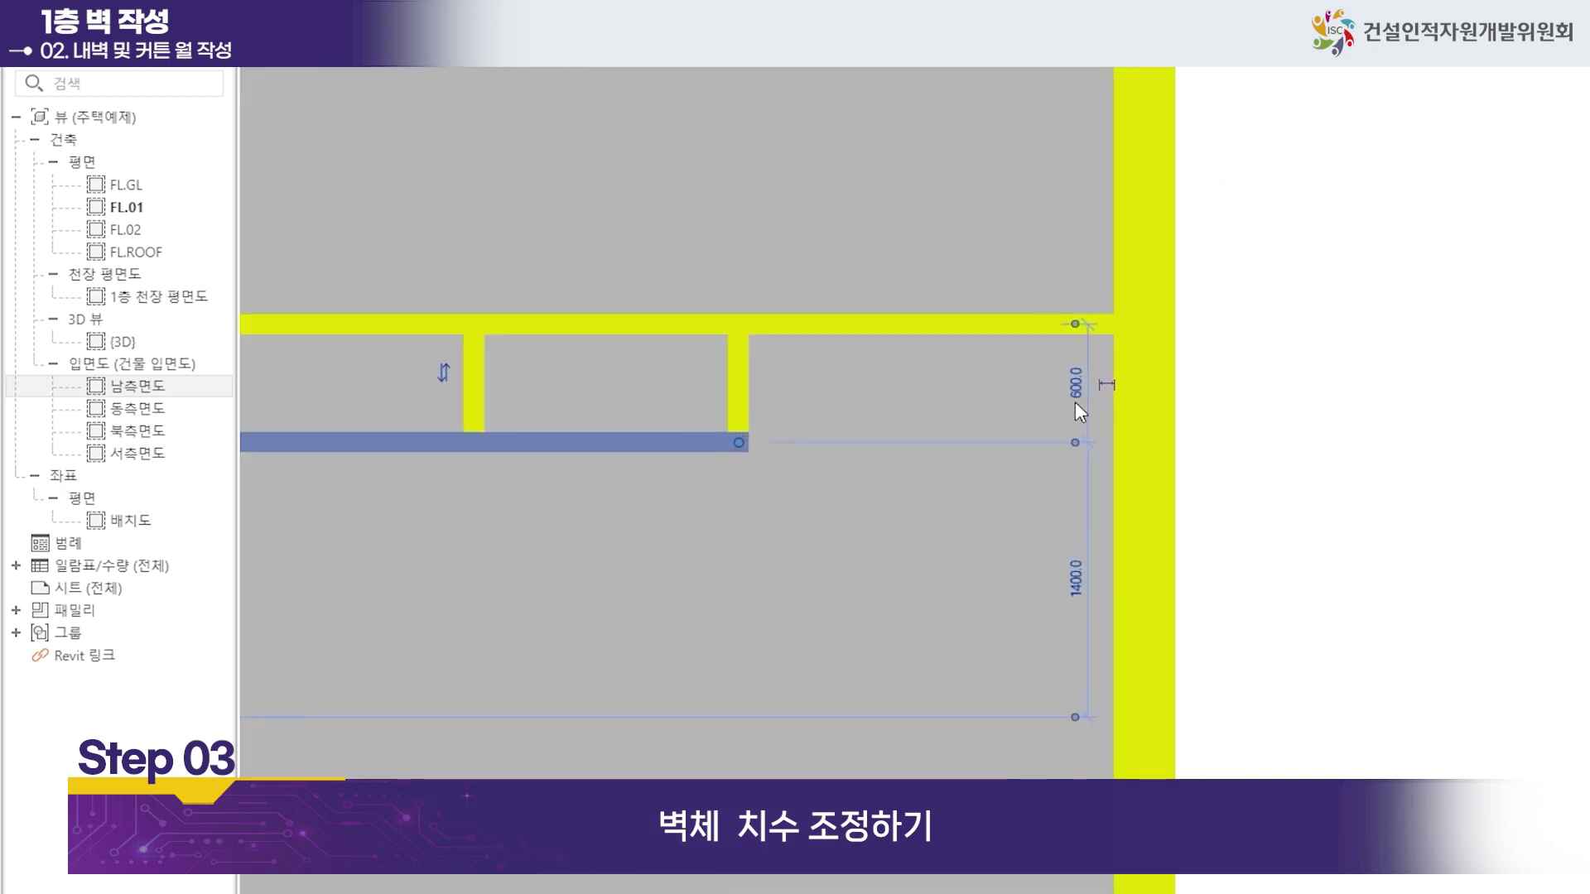
pyautogui.scroll(-2, 1077, 431)
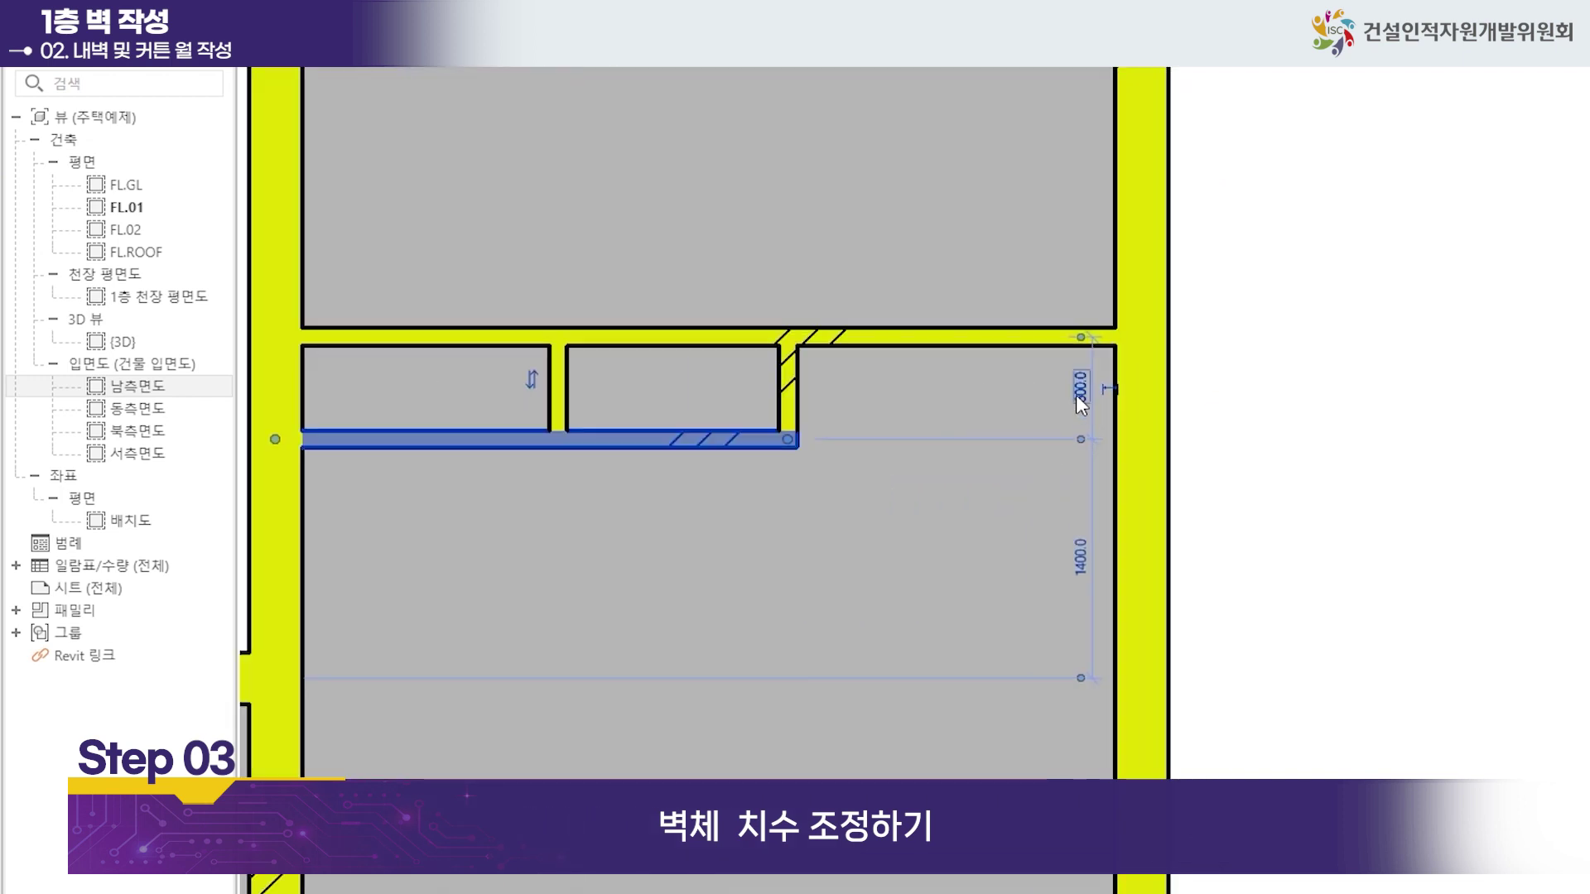
pyautogui.click(1076, 388)
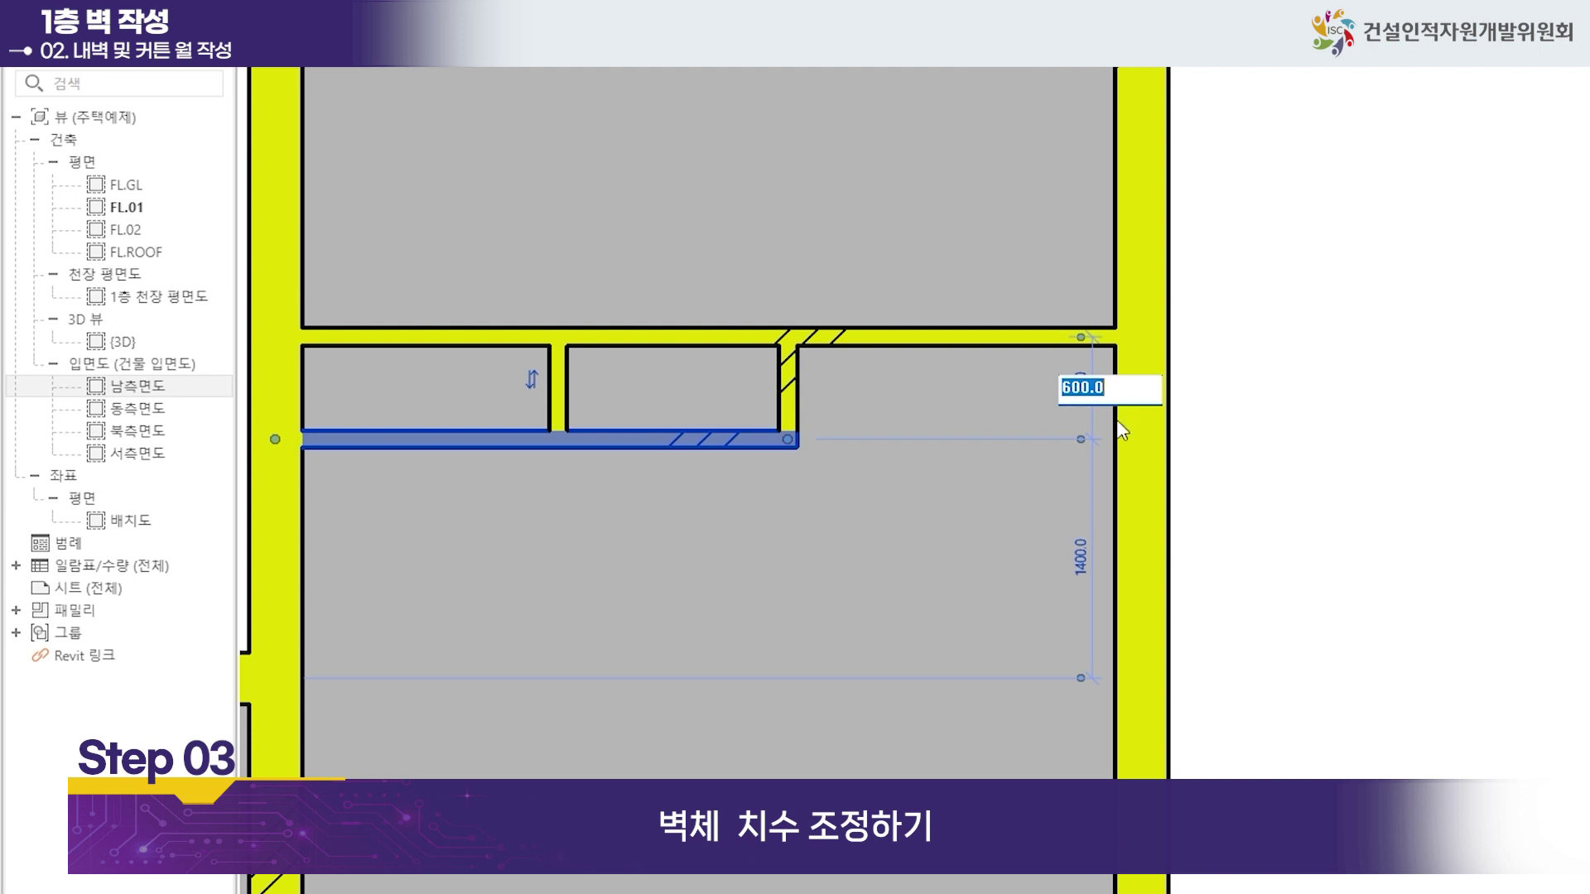
pyautogui.write('900')
pyautogui.press('Return')
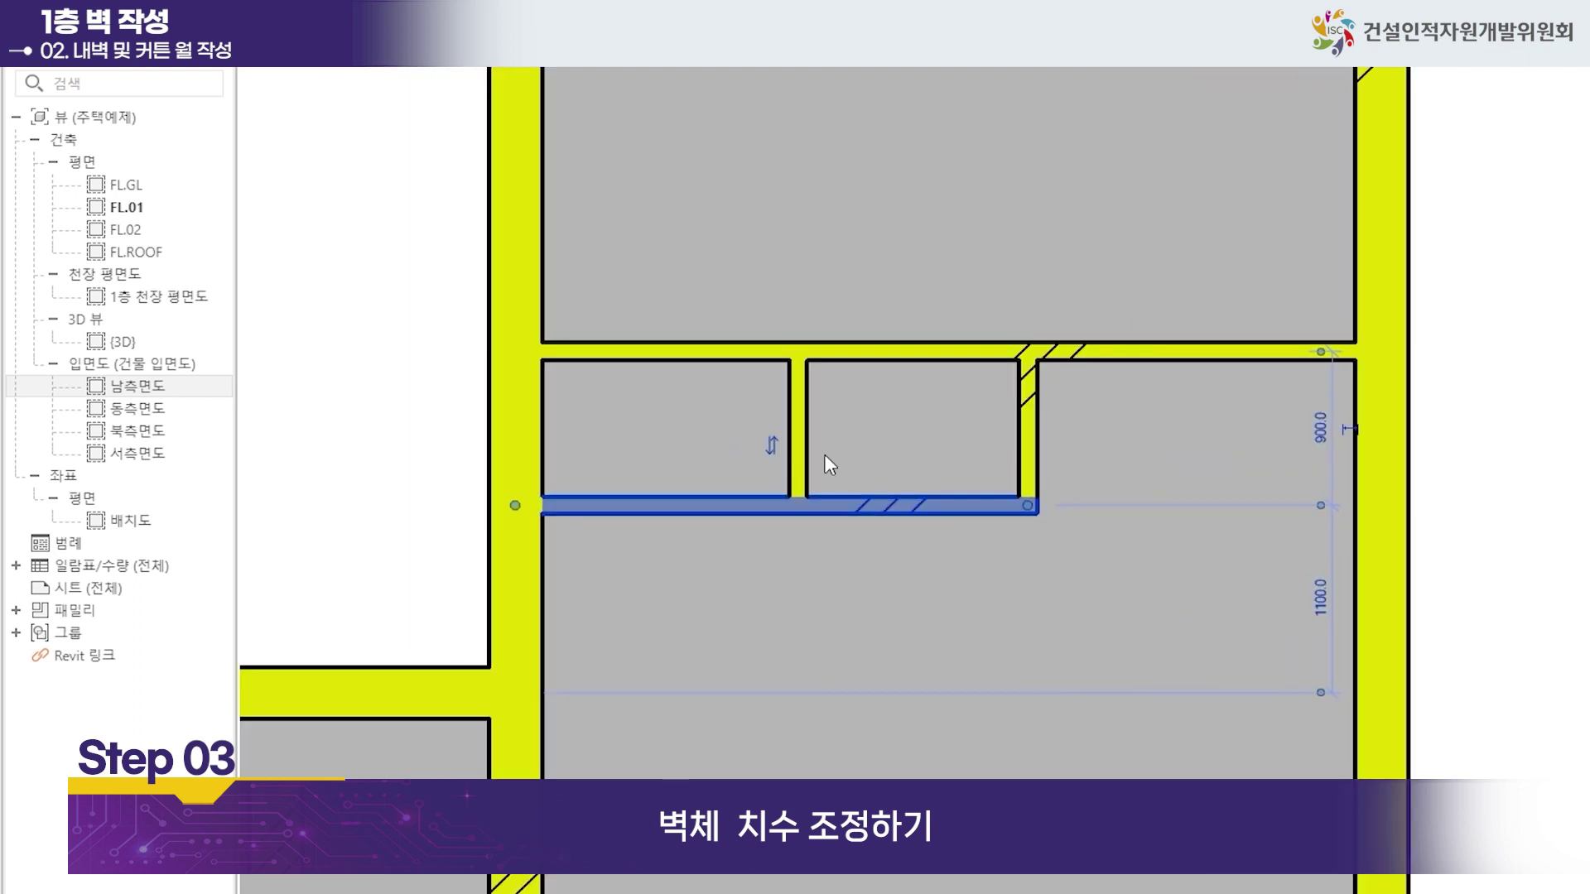
# Set the small dividing wall's distance from the west exterior wall to 500 mm.
pyautogui.click(797, 463)
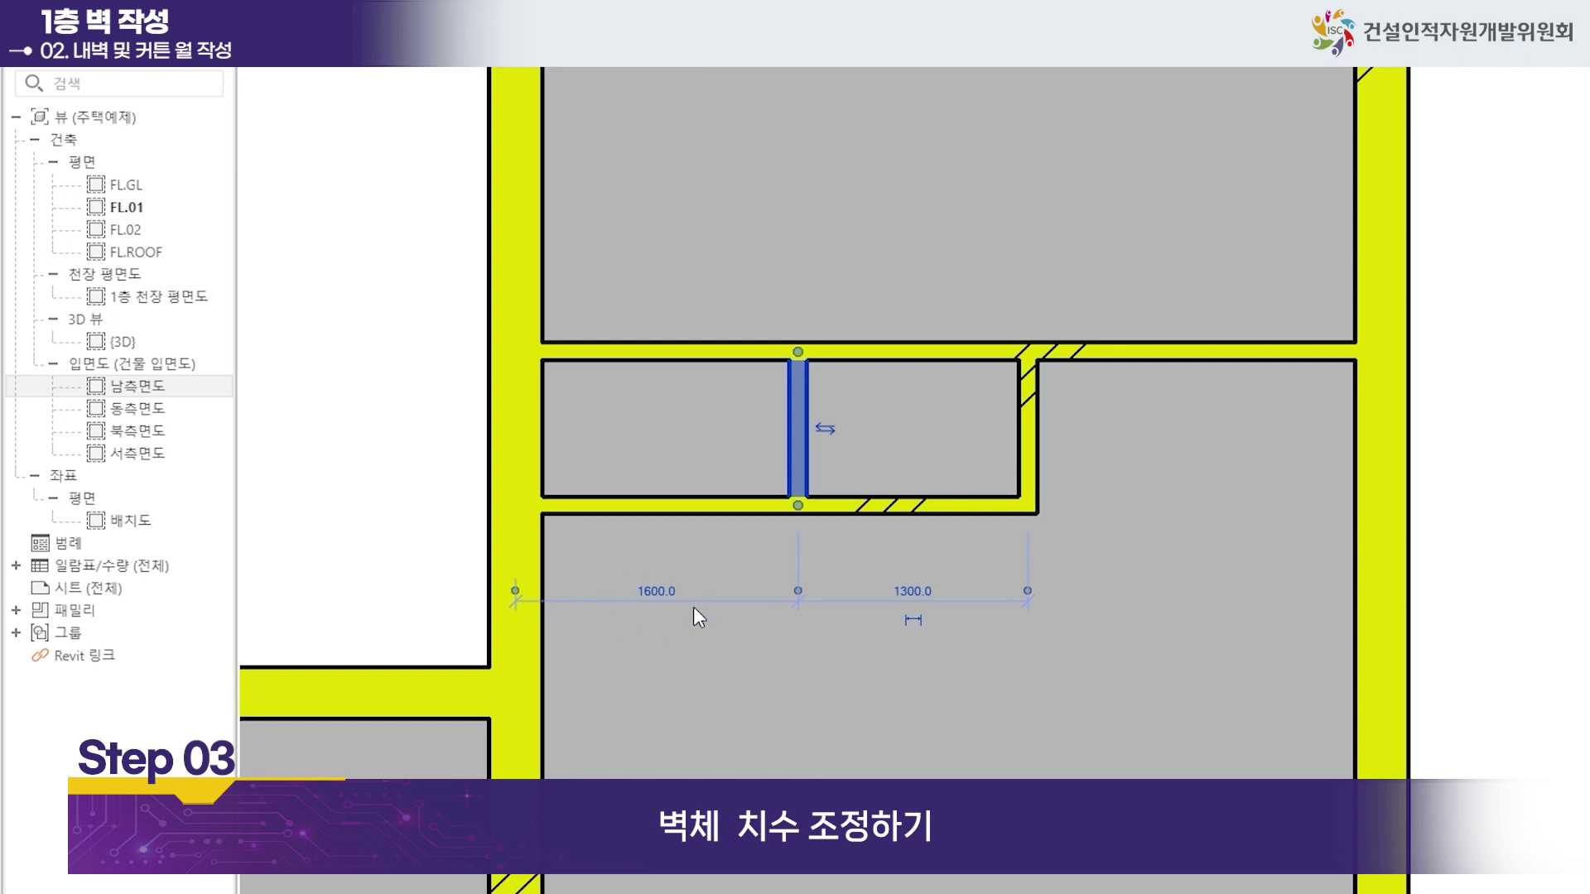
pyautogui.click(658, 593)
pyautogui.write('500')
pyautogui.press('Return')
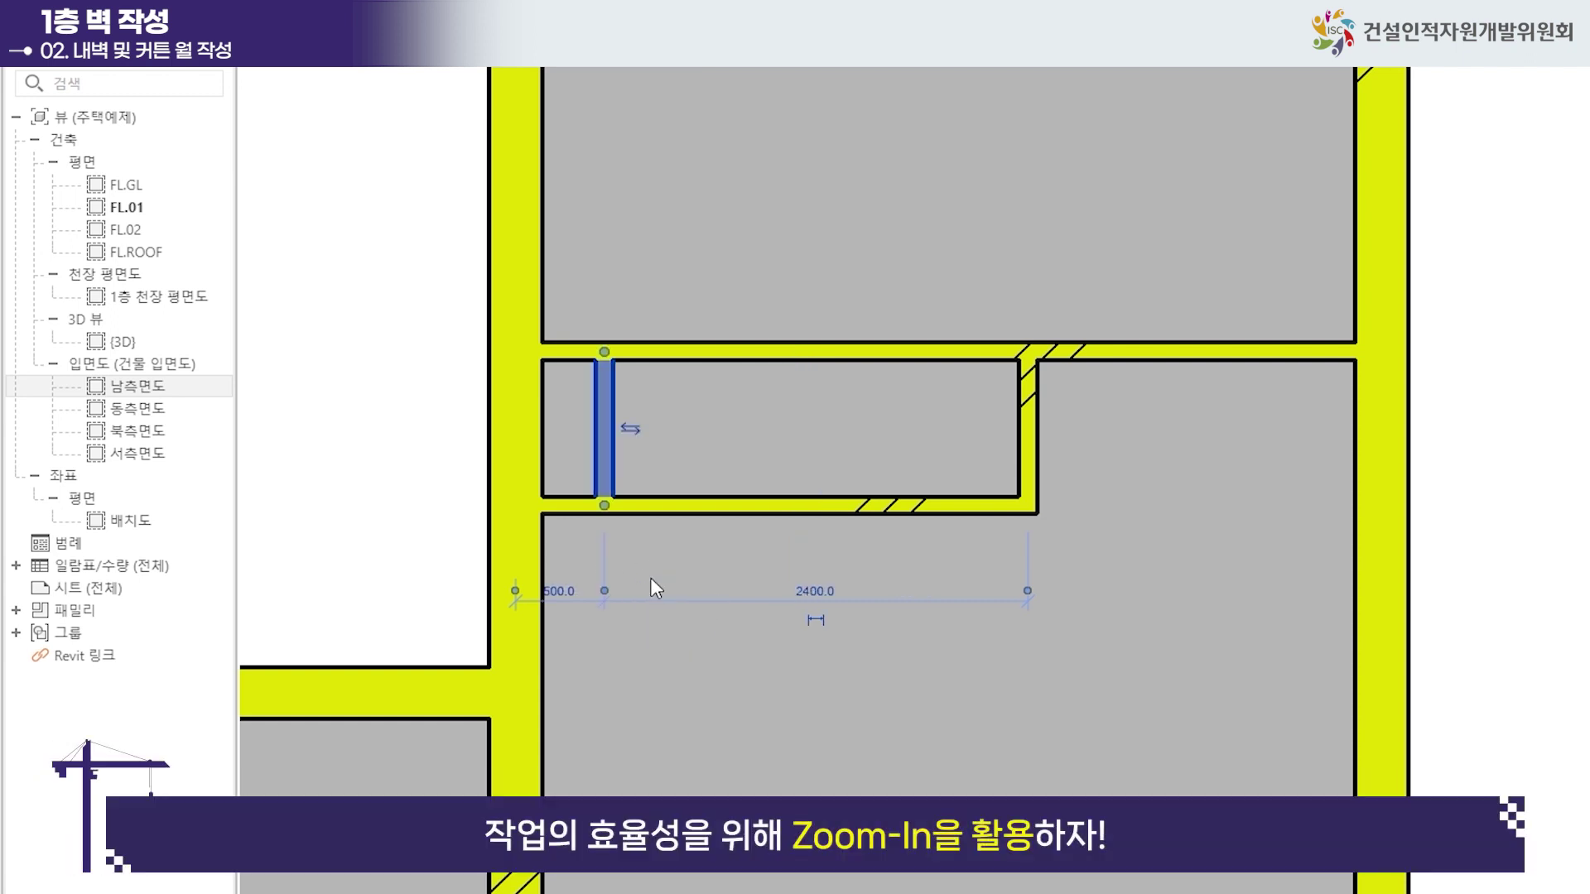
# Set the distance between the small room's east wall and the dividing wall to 1900 mm and deselect it.
pyautogui.scroll(-2, 819, 559)
pyautogui.scroll(2, 848, 365)
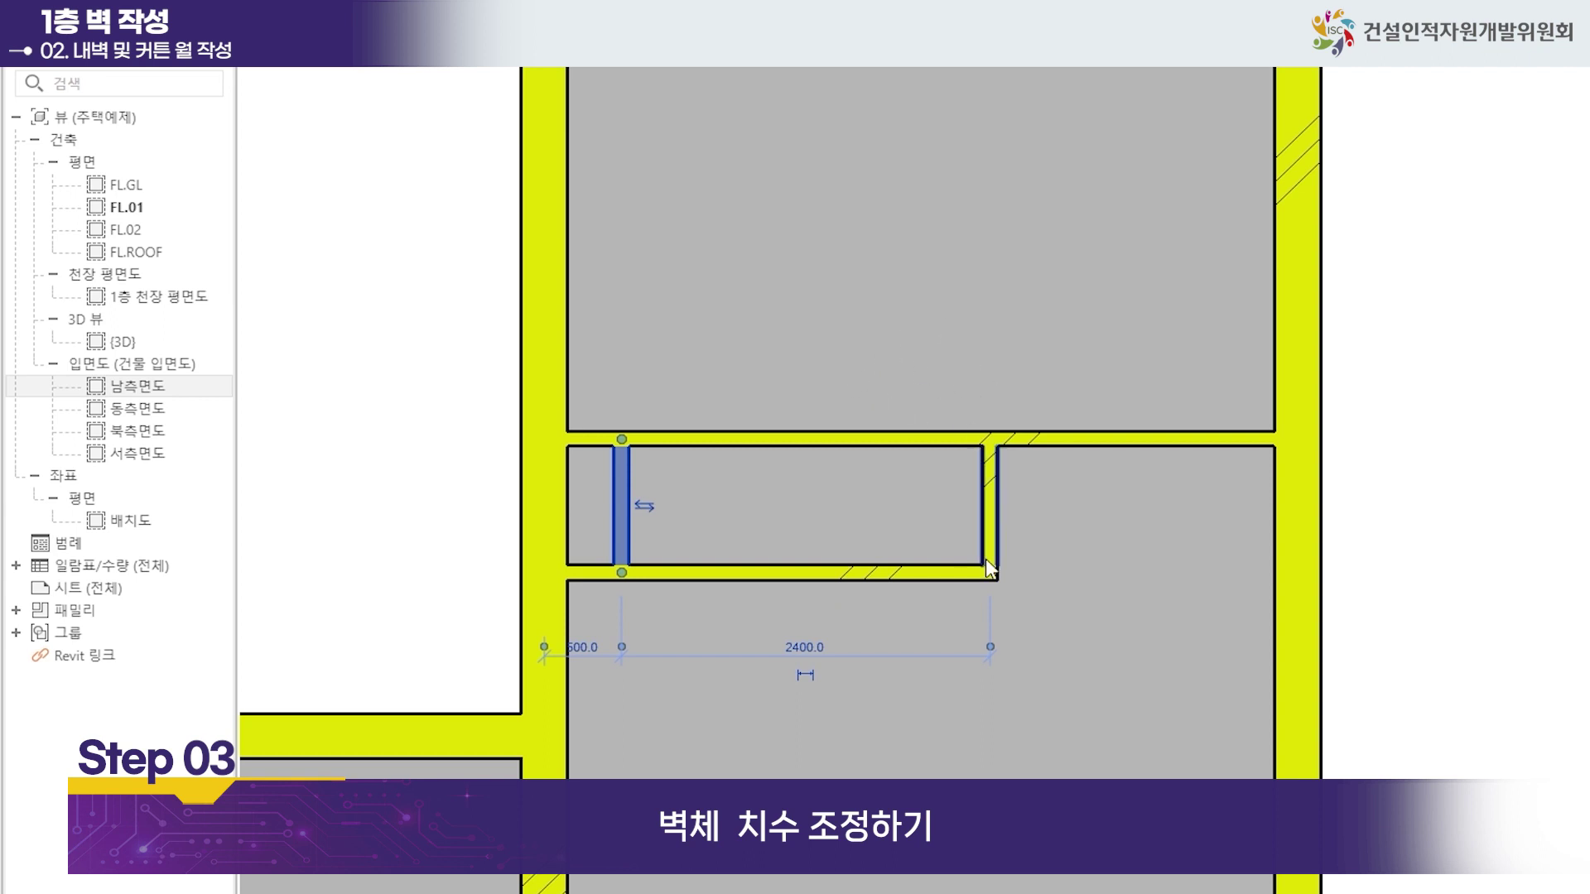
pyautogui.click(994, 538)
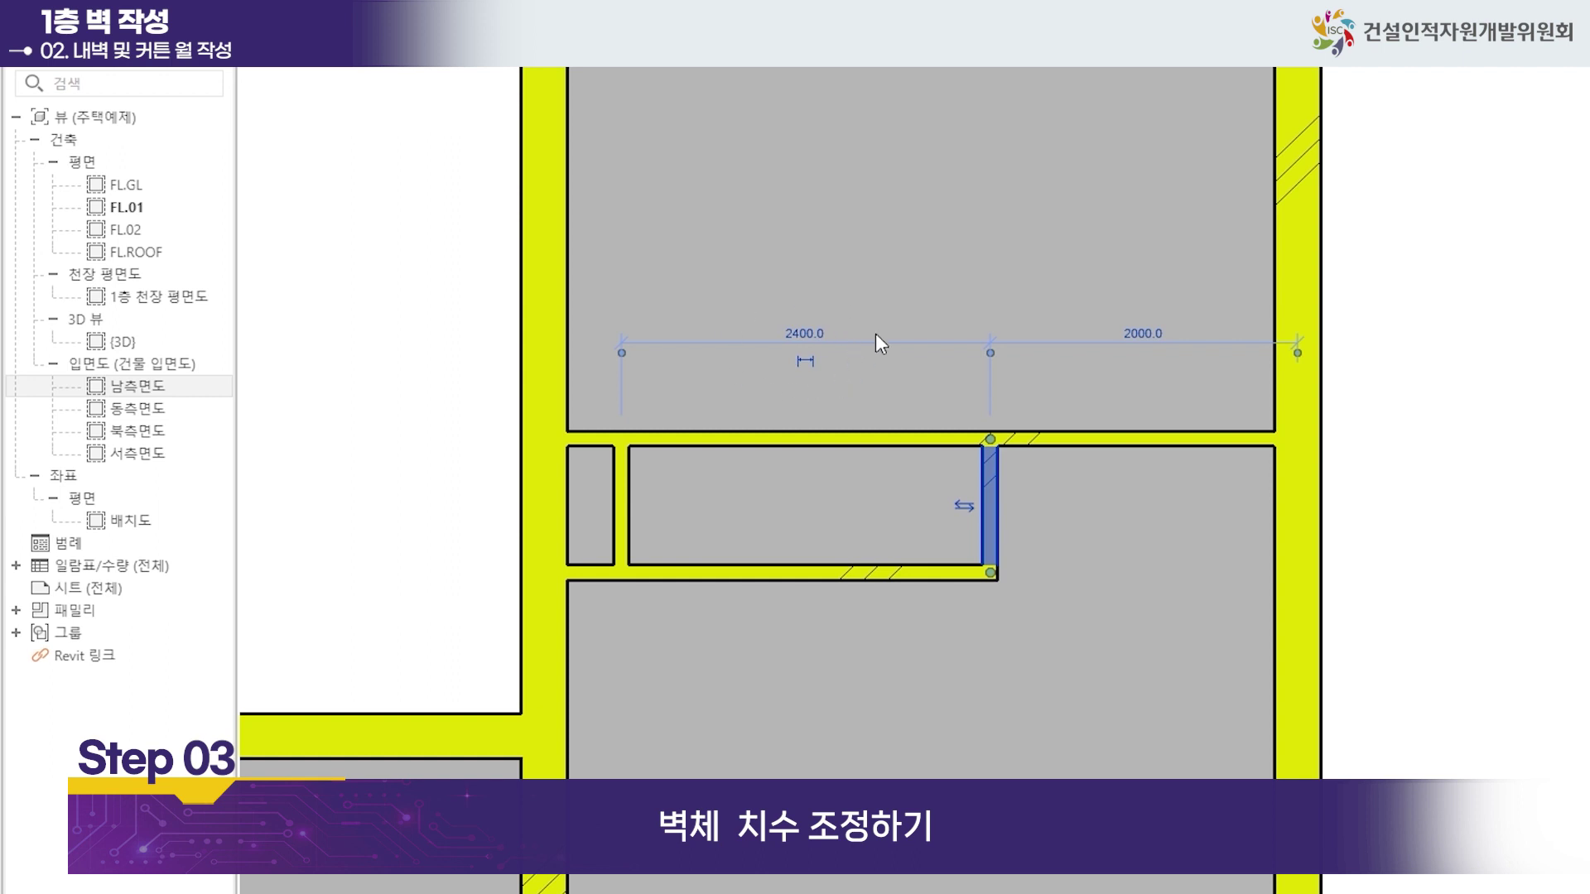
pyautogui.write('1')
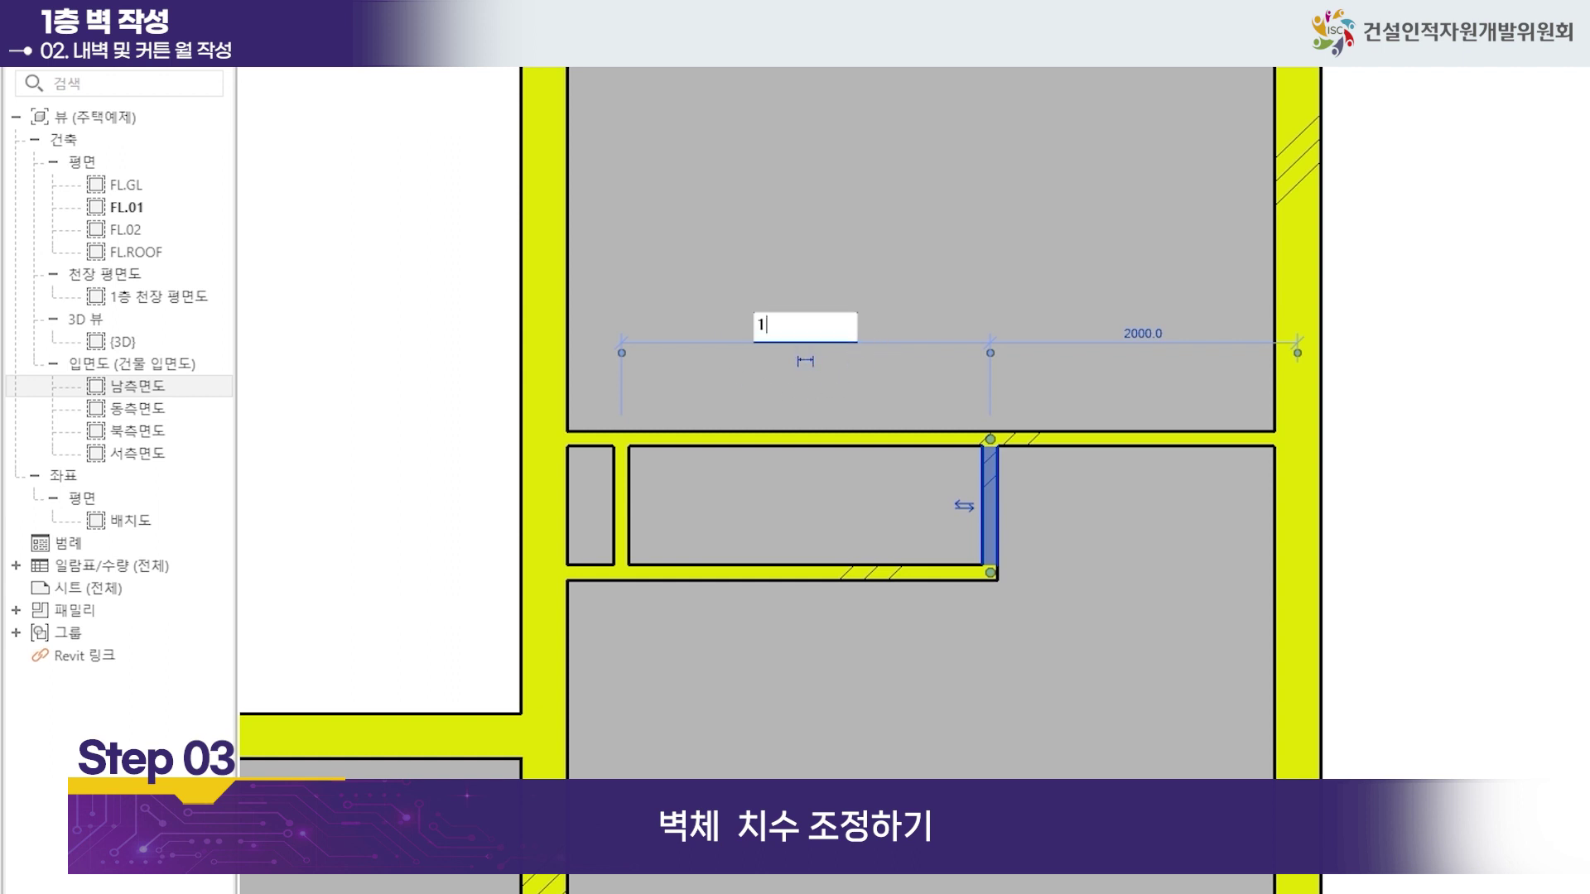
pyautogui.write('900')
pyautogui.press('Return')
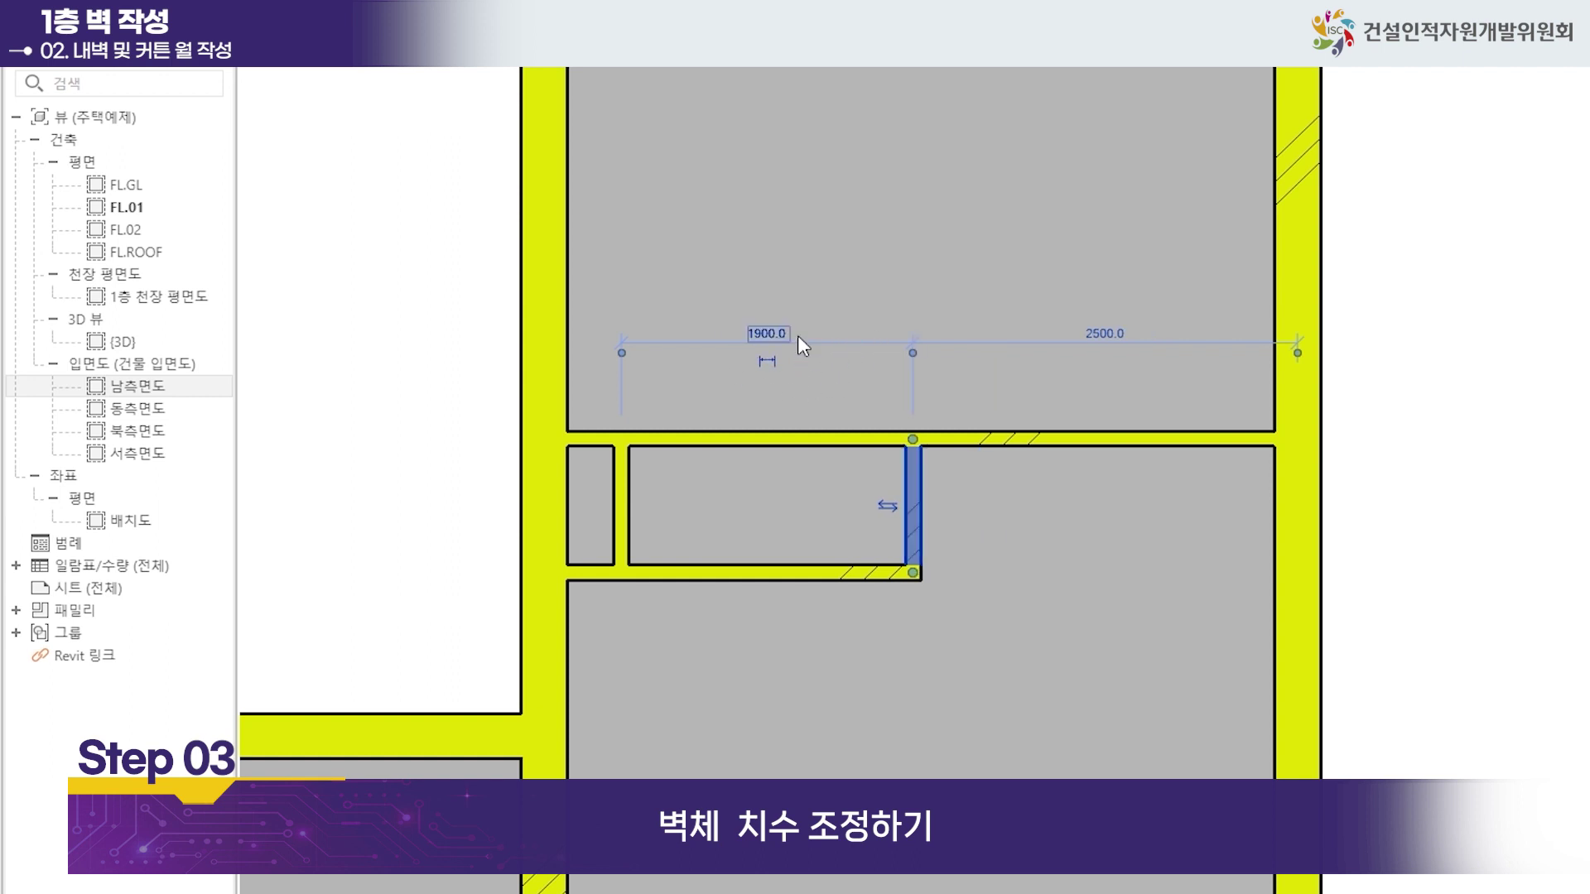
pyautogui.click(1478, 586)
pyautogui.scroll(-6, 946, 606)
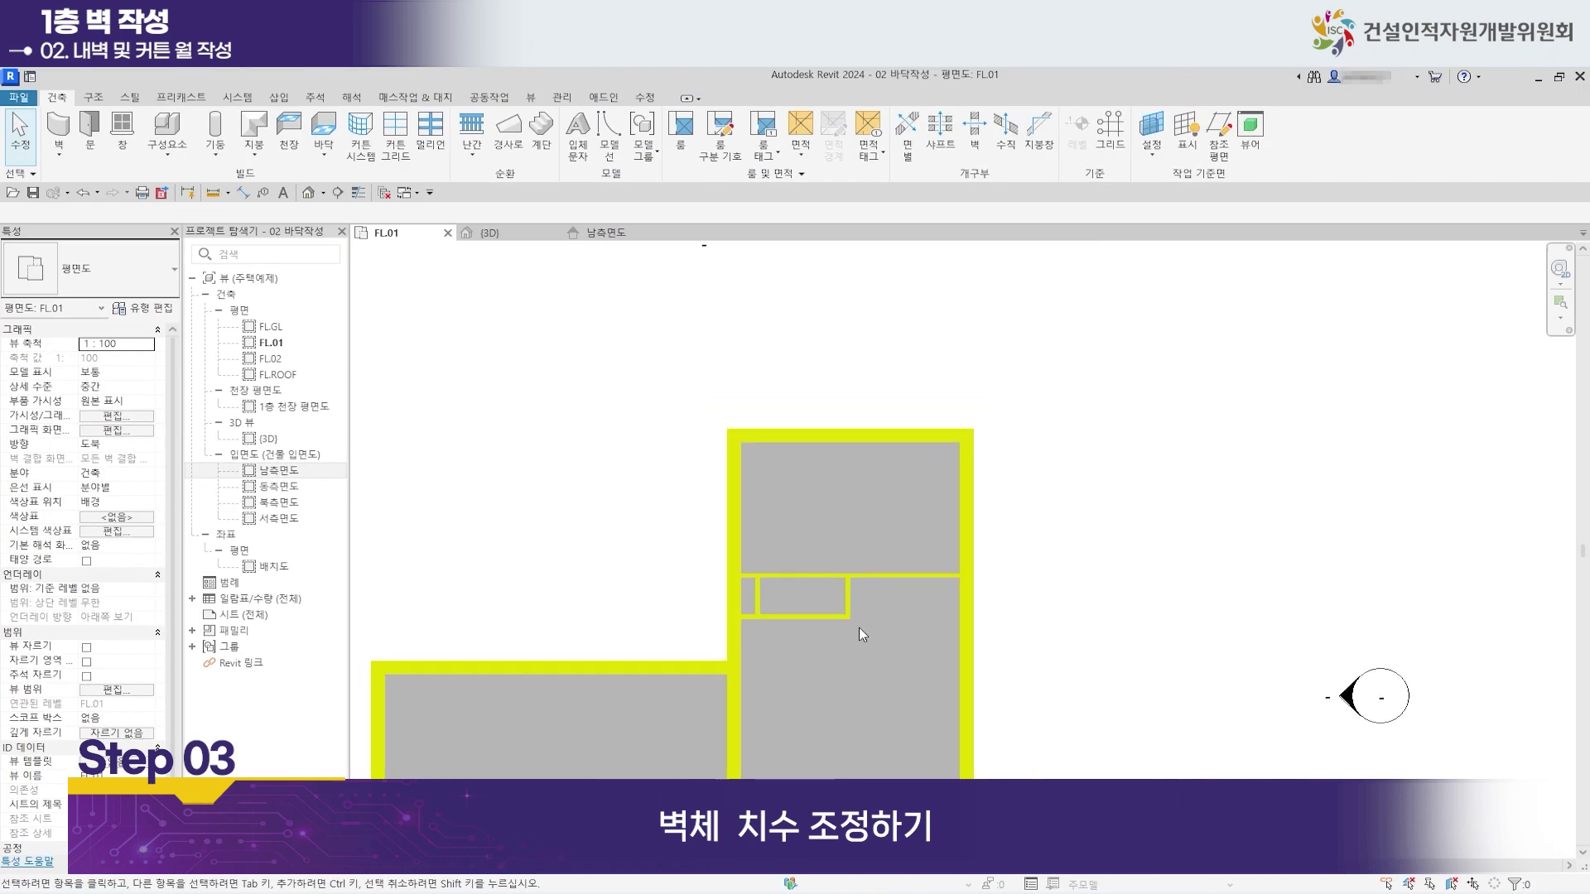
# Examine the new #T100 interior walls in the 3D view.
pyautogui.moveTo(924, 729); pyautogui.dragTo(950, 452, button='middle')
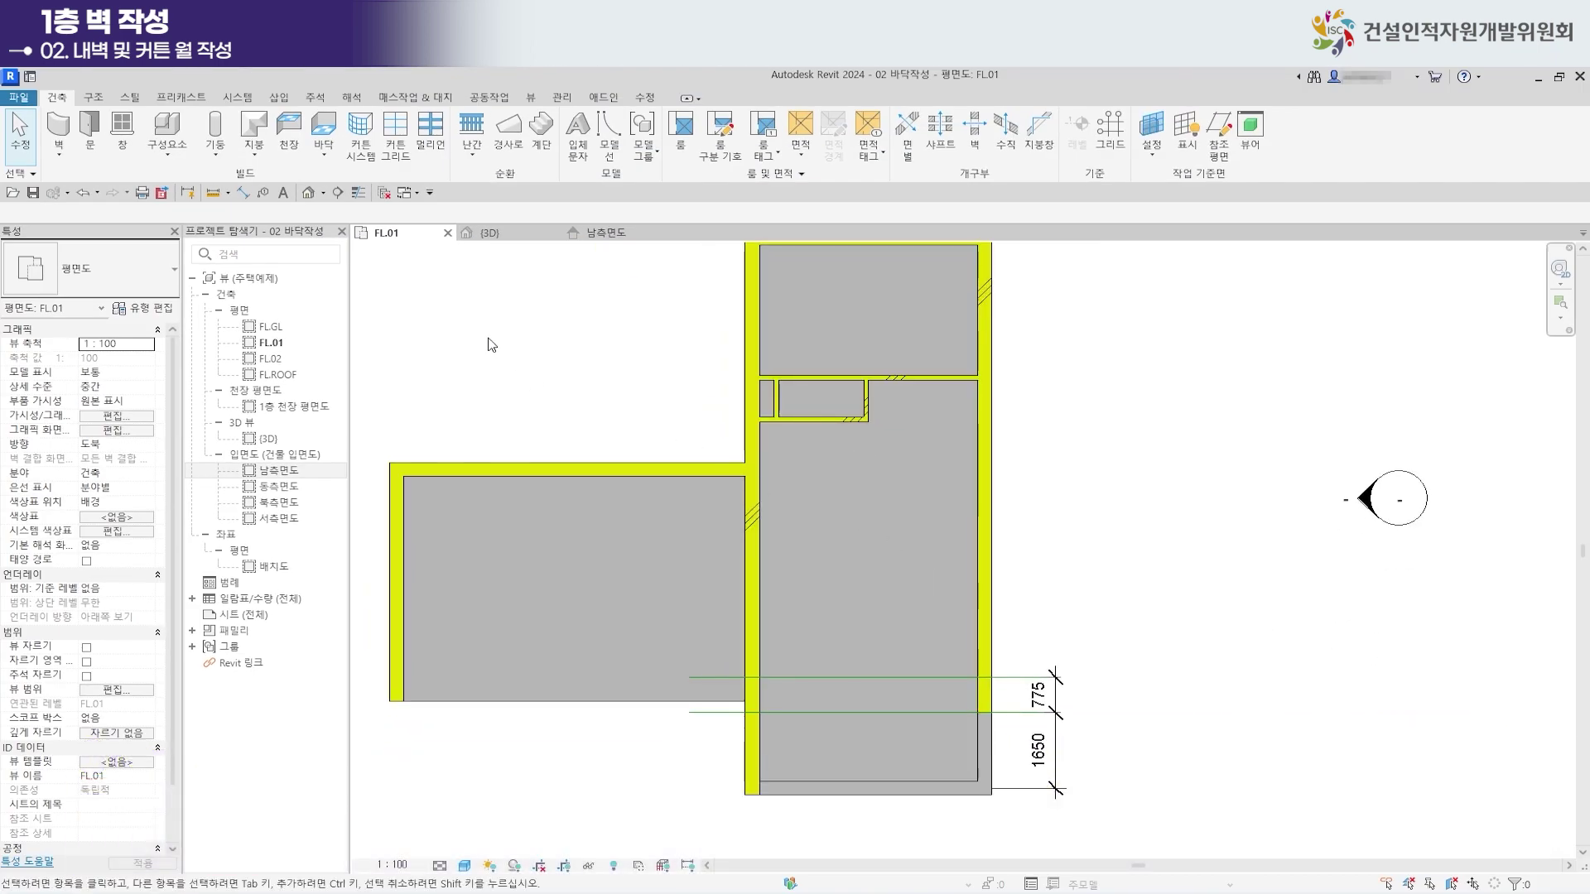
pyautogui.click(489, 232)
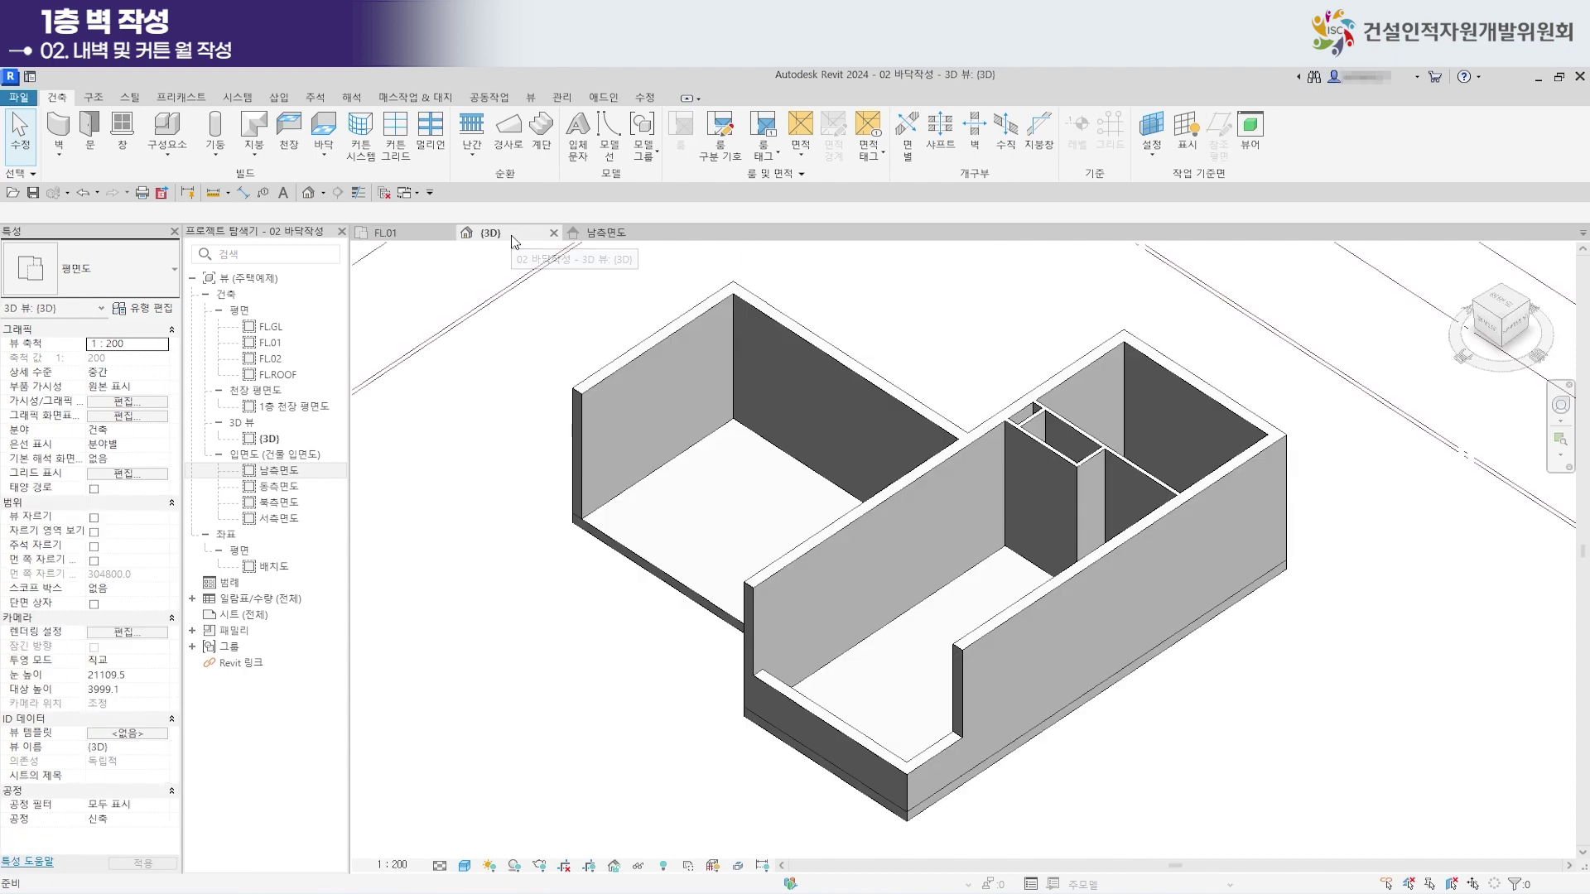
pyautogui.scroll(4, 1048, 565)
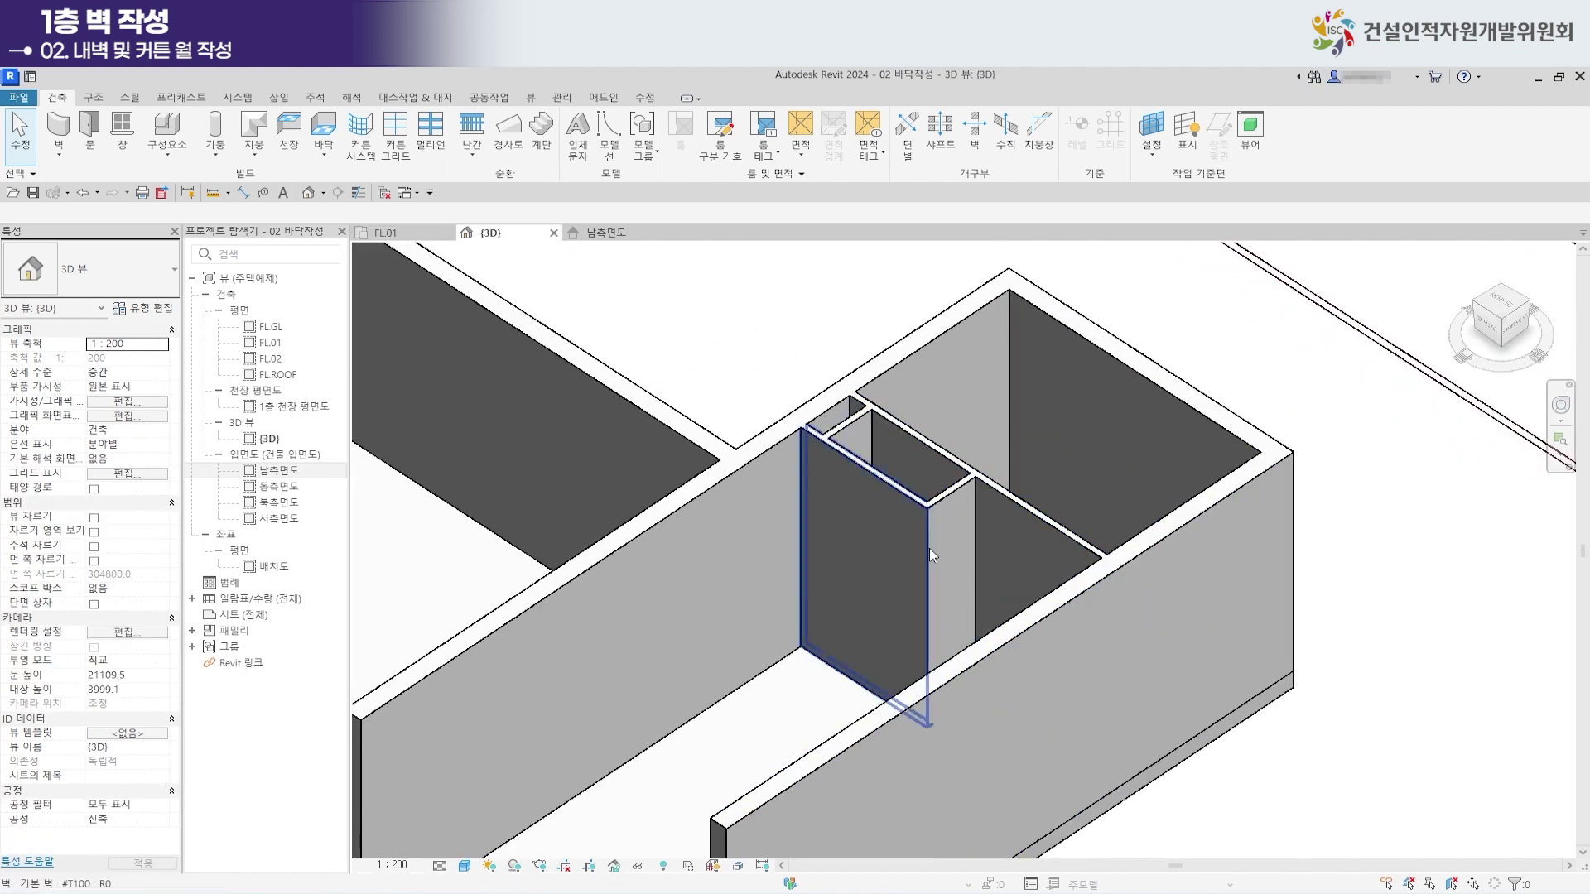
pyautogui.scroll(-2, 931, 548)
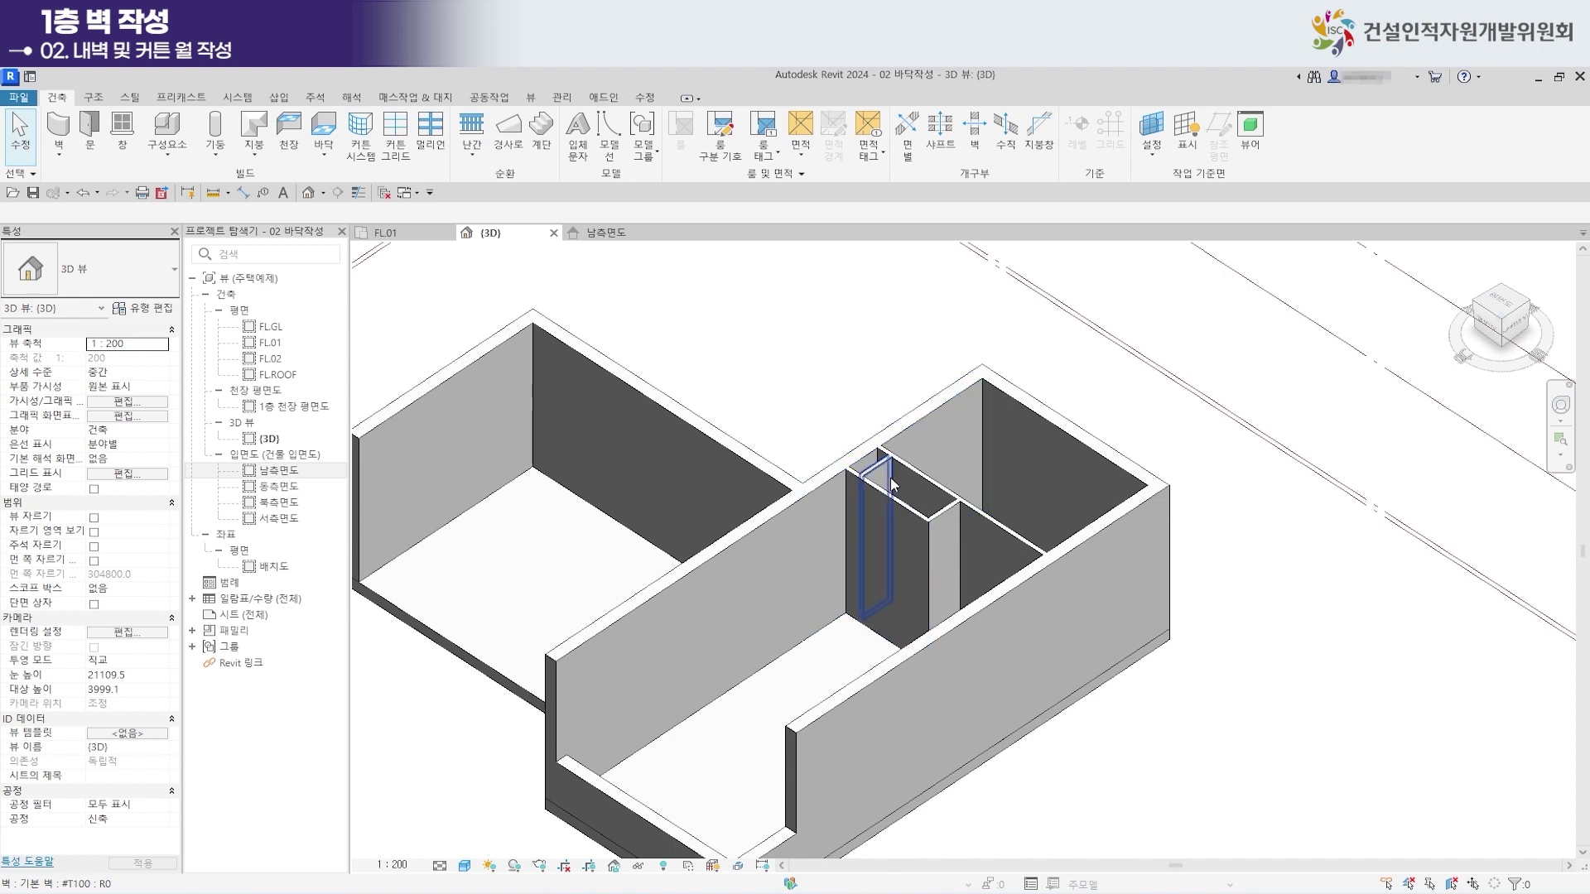
pyautogui.scroll(2, 893, 485)
pyautogui.scroll(-3, 1000, 570)
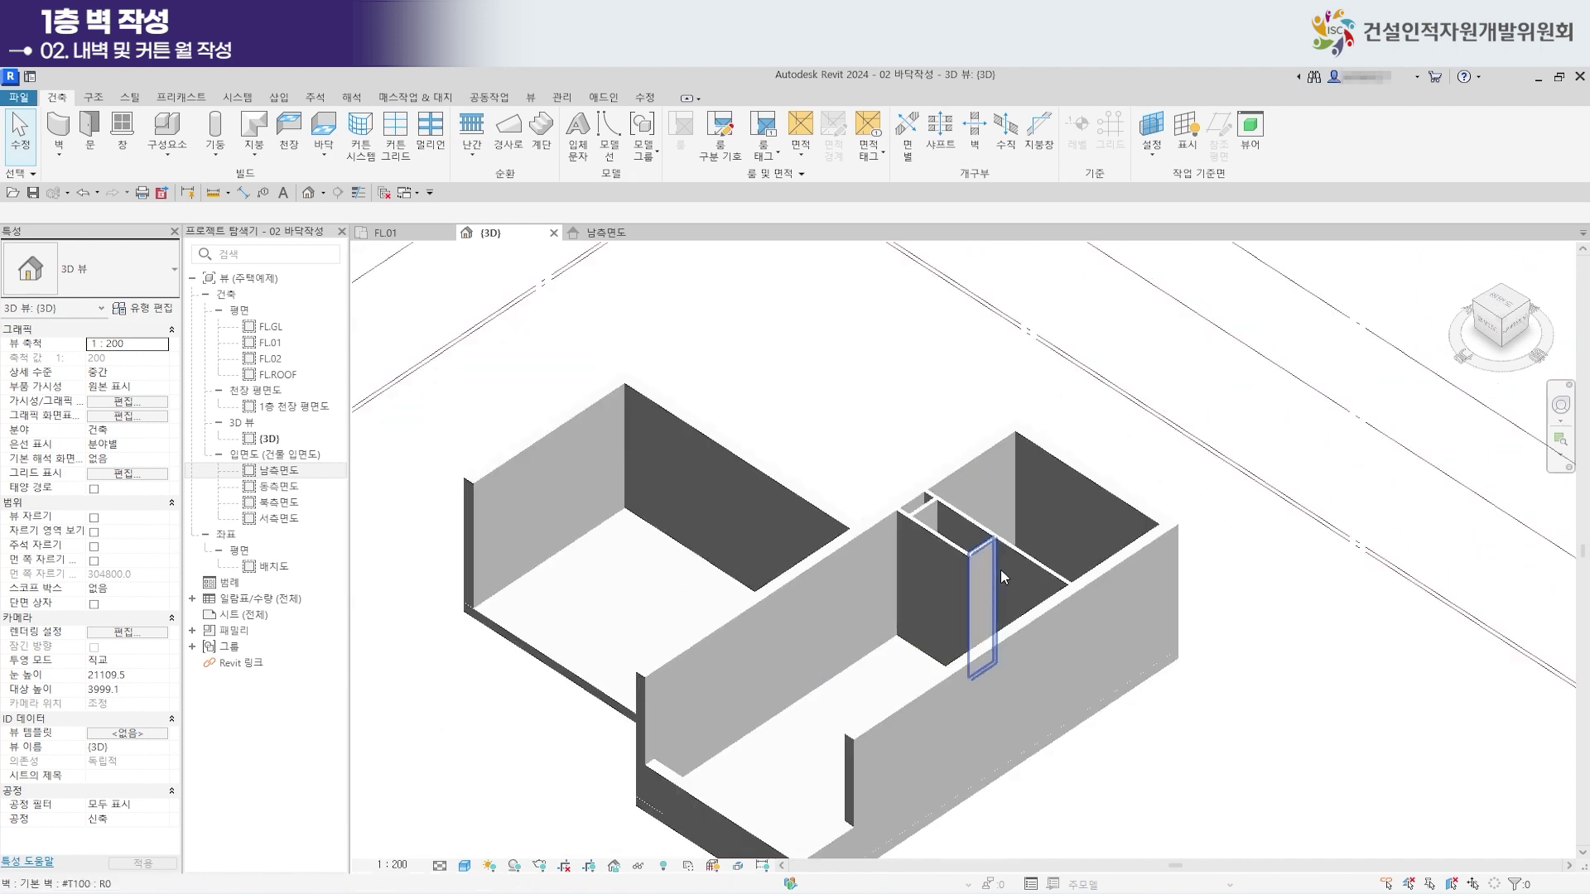
pyautogui.moveTo(982, 563); pyautogui.dragTo(962, 580, button='middle')
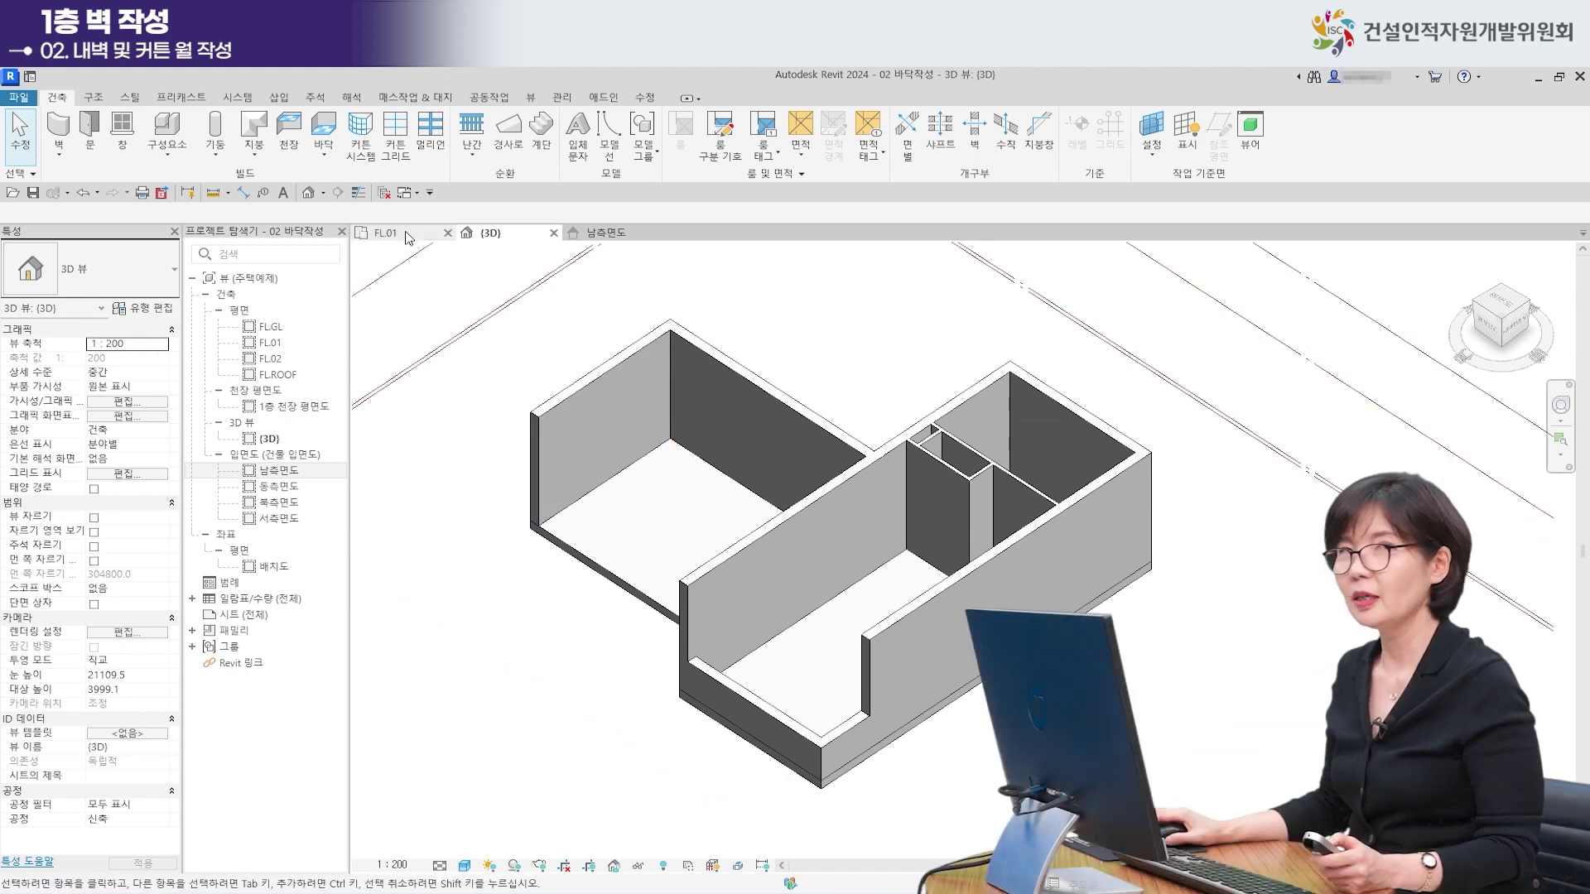
# Start a new wall in the FL.01 floor plan using the 커튼월 (curtain wall) type.
pyautogui.click(387, 233)
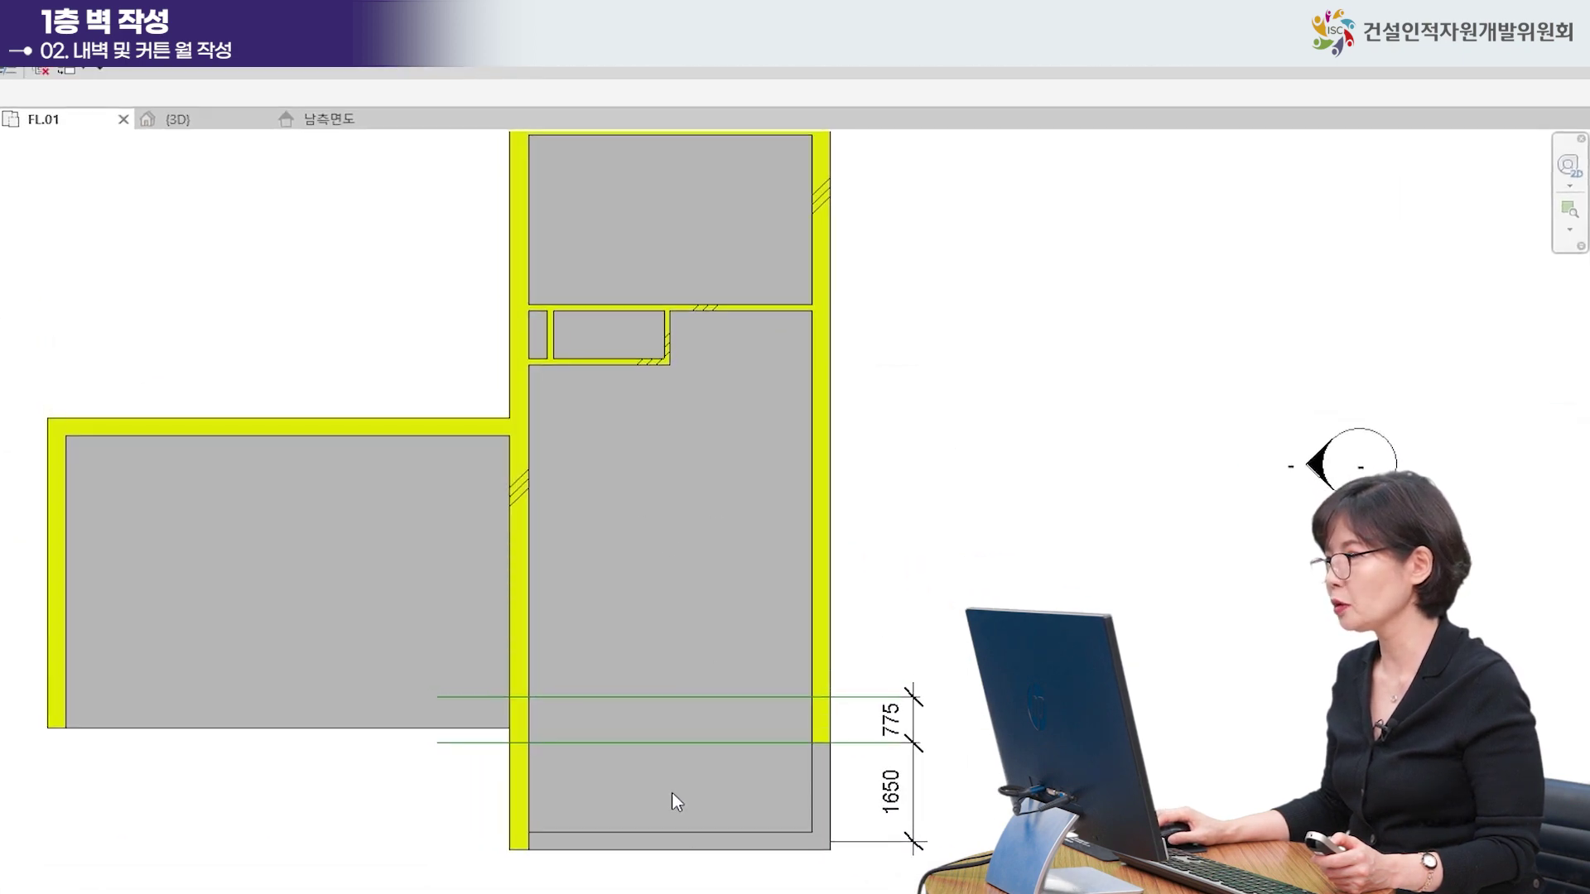
pyautogui.scroll(2, 673, 793)
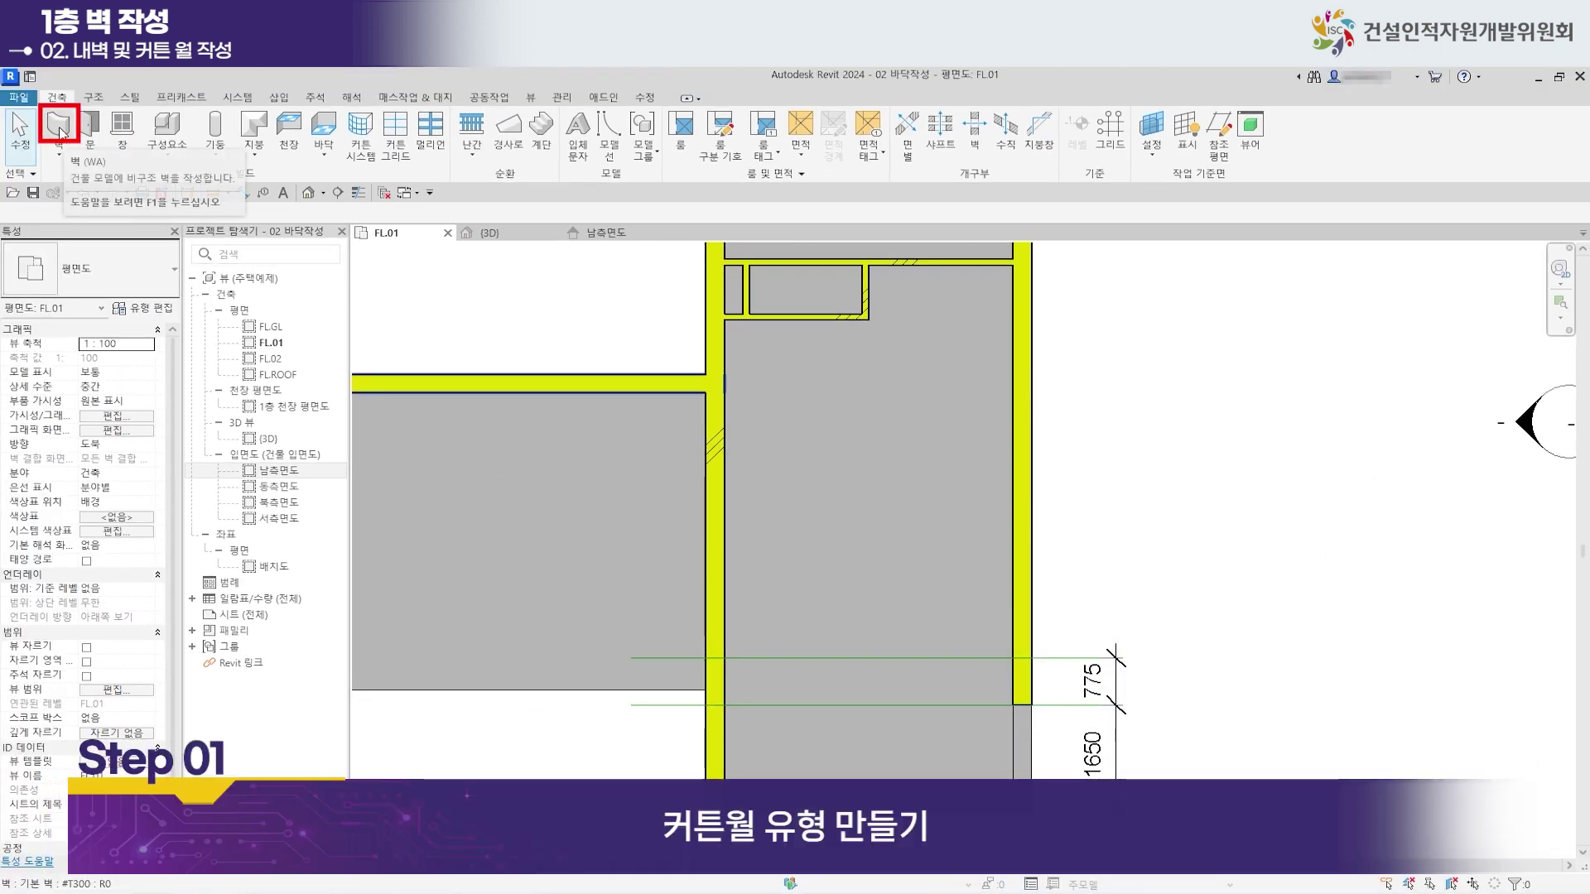
pyautogui.click(58, 128)
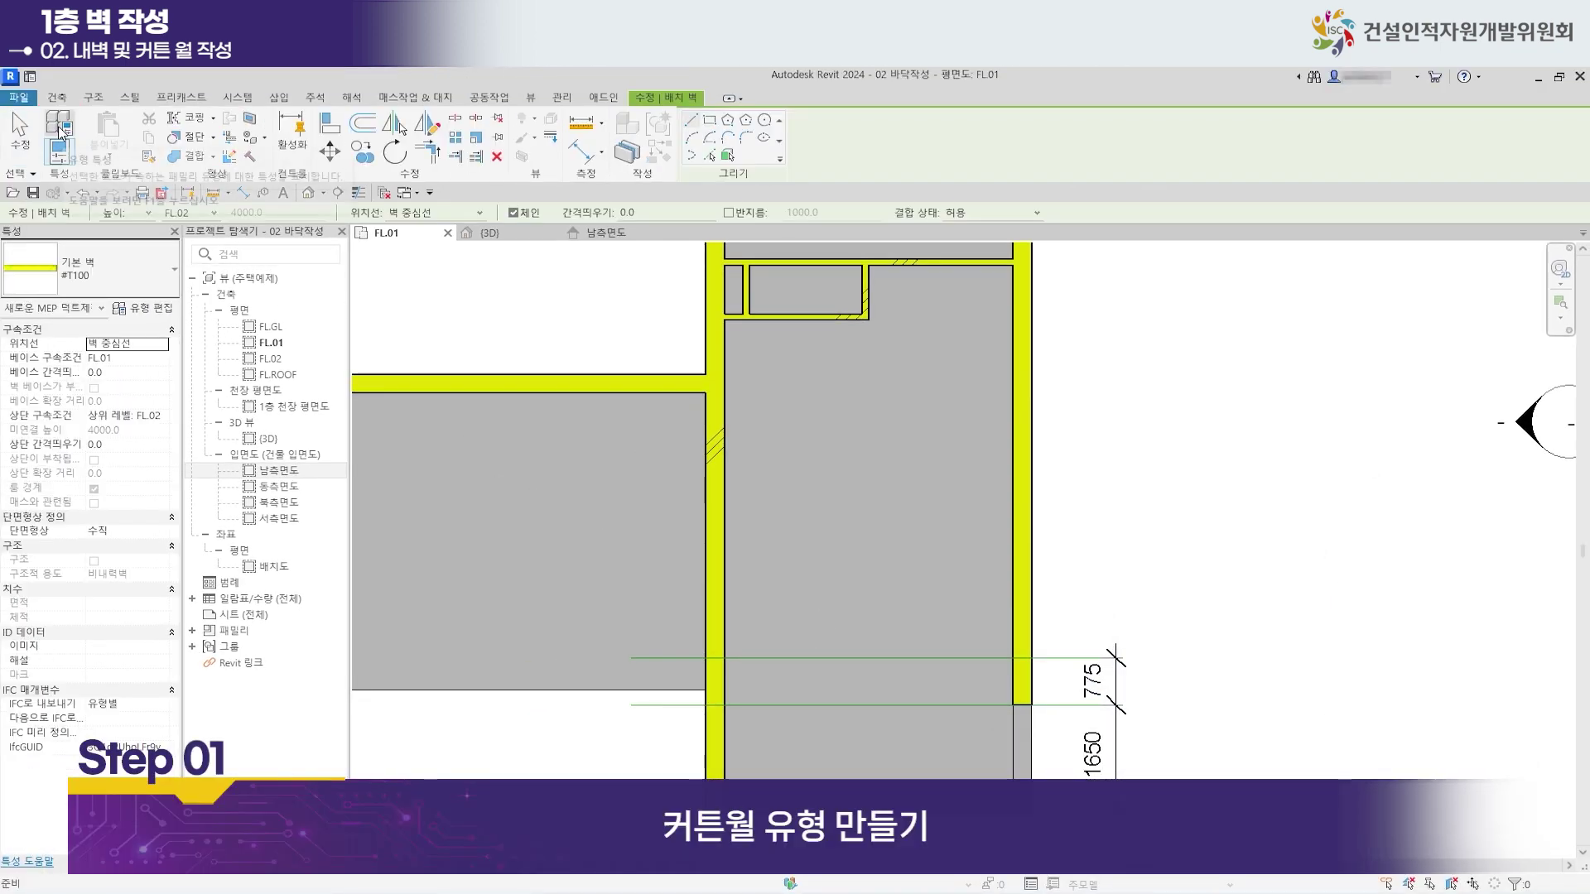
pyautogui.click(173, 272)
pyautogui.moveTo(209, 394); pyautogui.dragTo(230, 636)
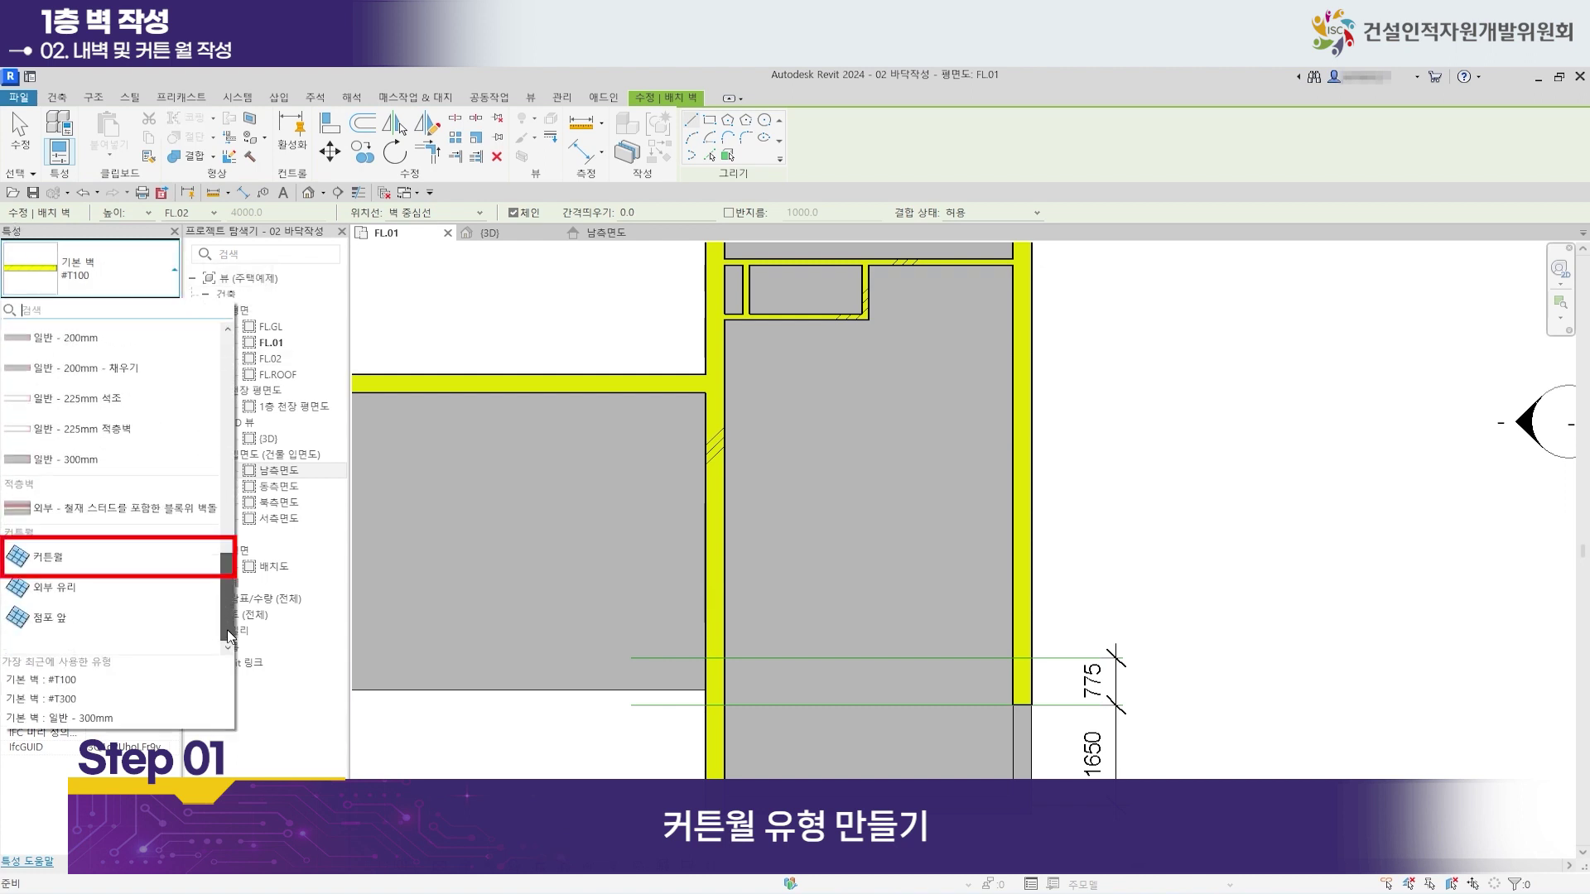
pyautogui.click(74, 565)
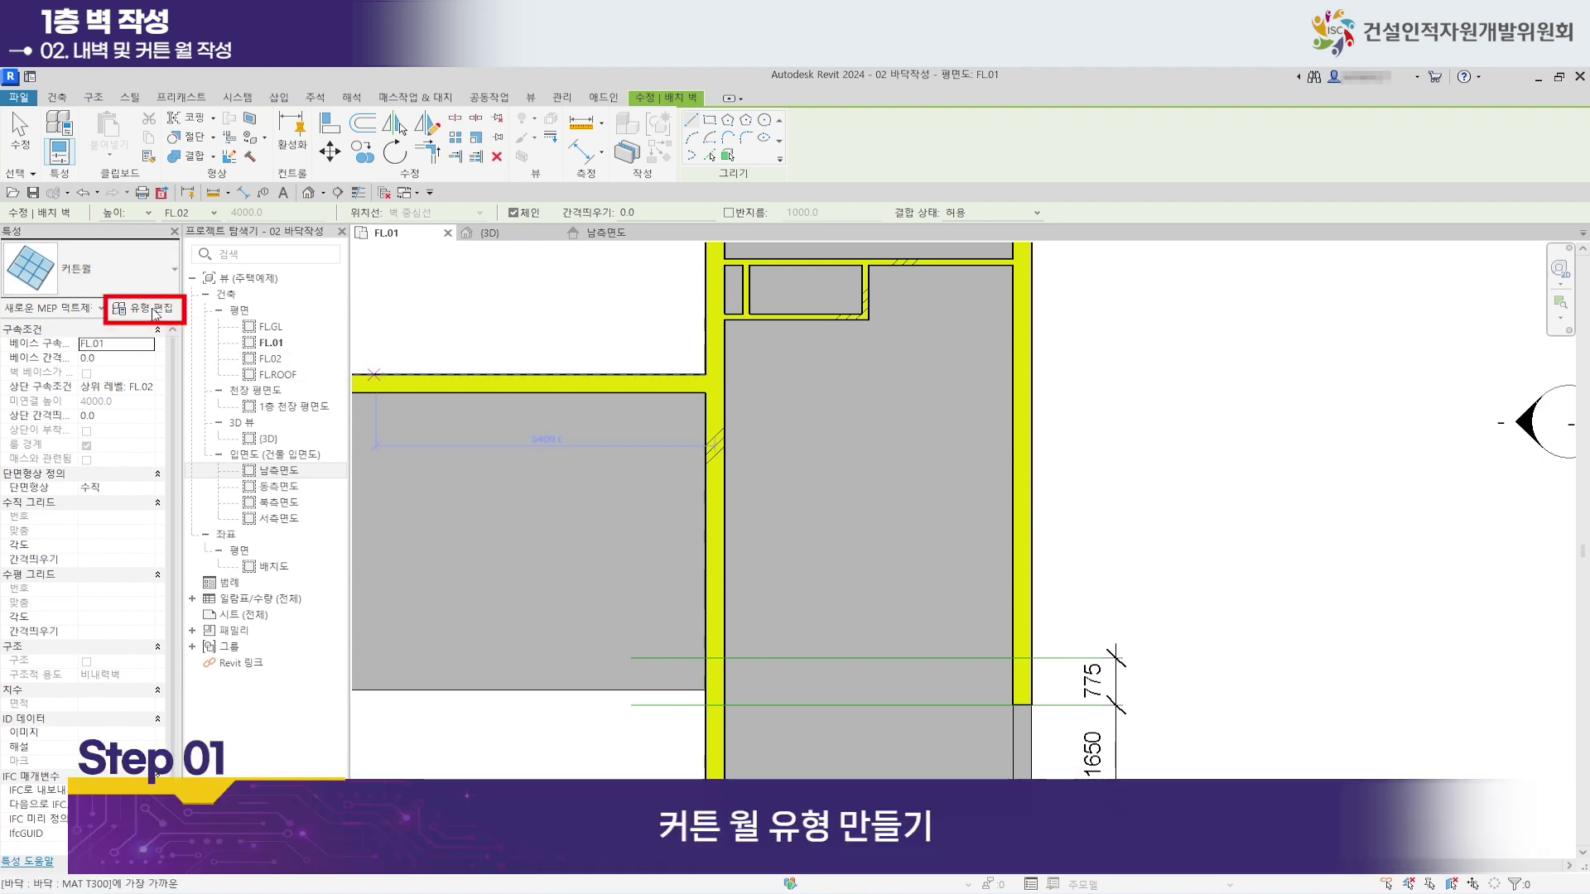
# Duplicate the curtain wall type as AW2 and enable 자동으로 내장 (automatically embed) for it.
pyautogui.click(154, 313)
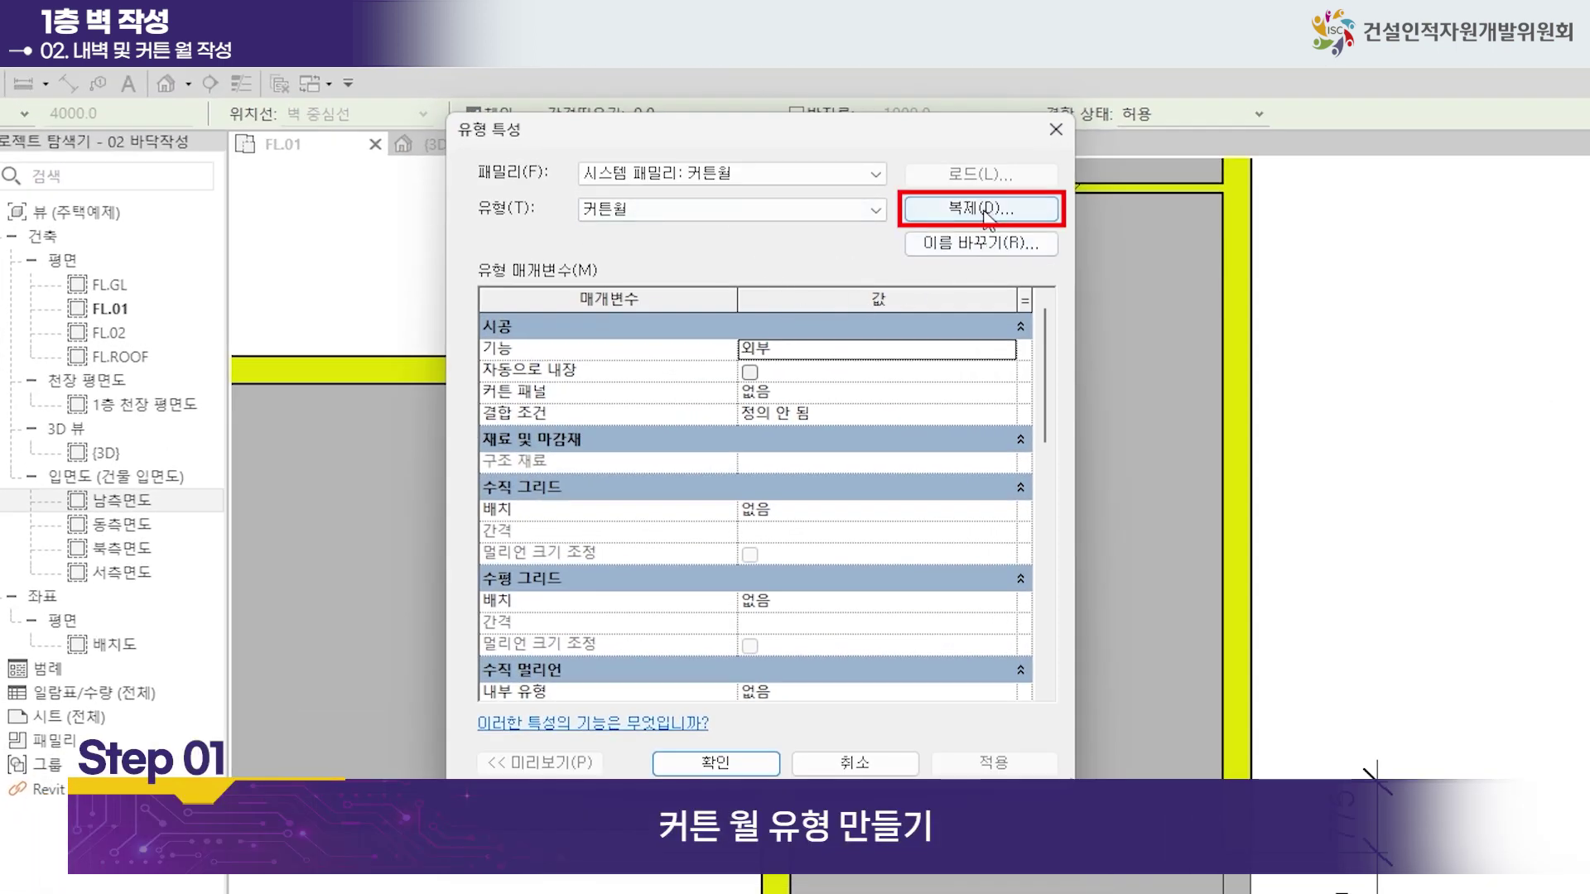
pyautogui.click(983, 210)
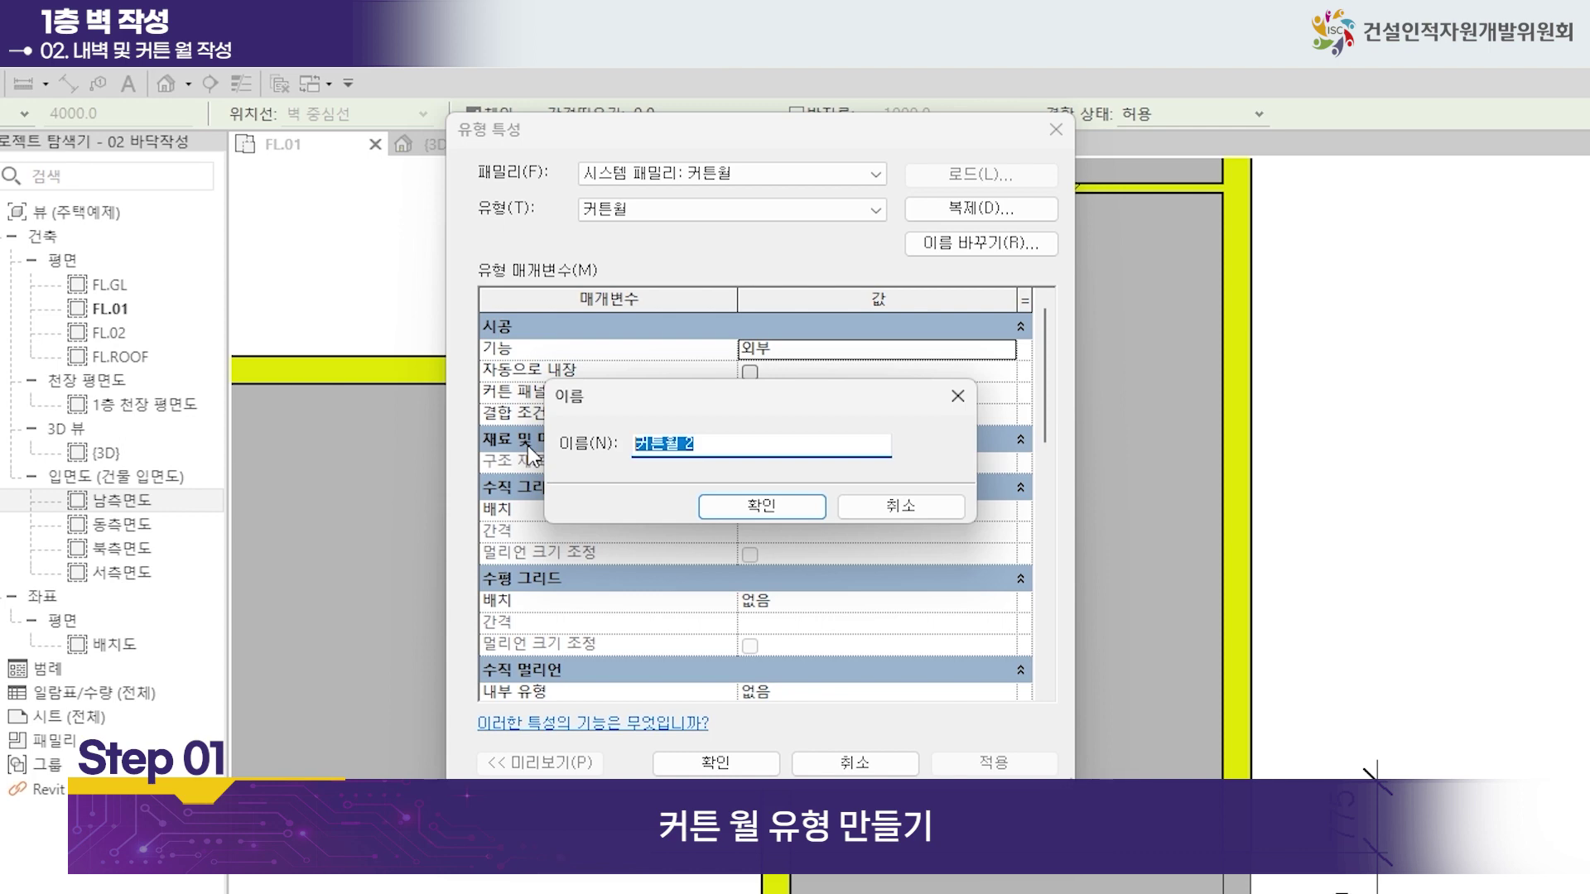
pyautogui.write('AW2')
pyautogui.click(787, 507)
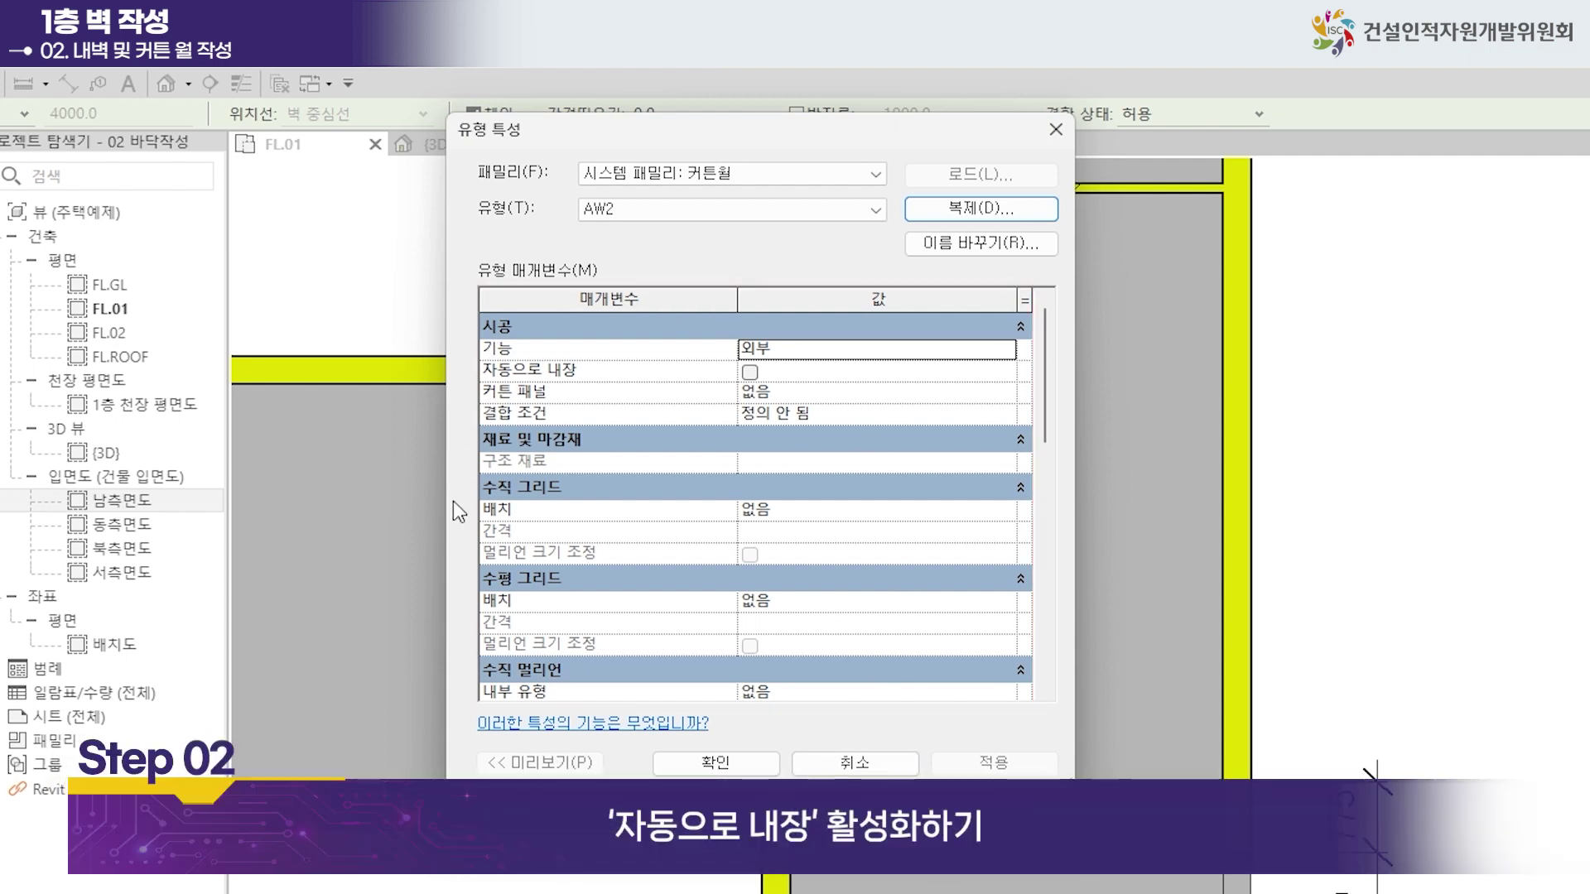
pyautogui.moveTo(783, 789); pyautogui.dragTo(785, 893)
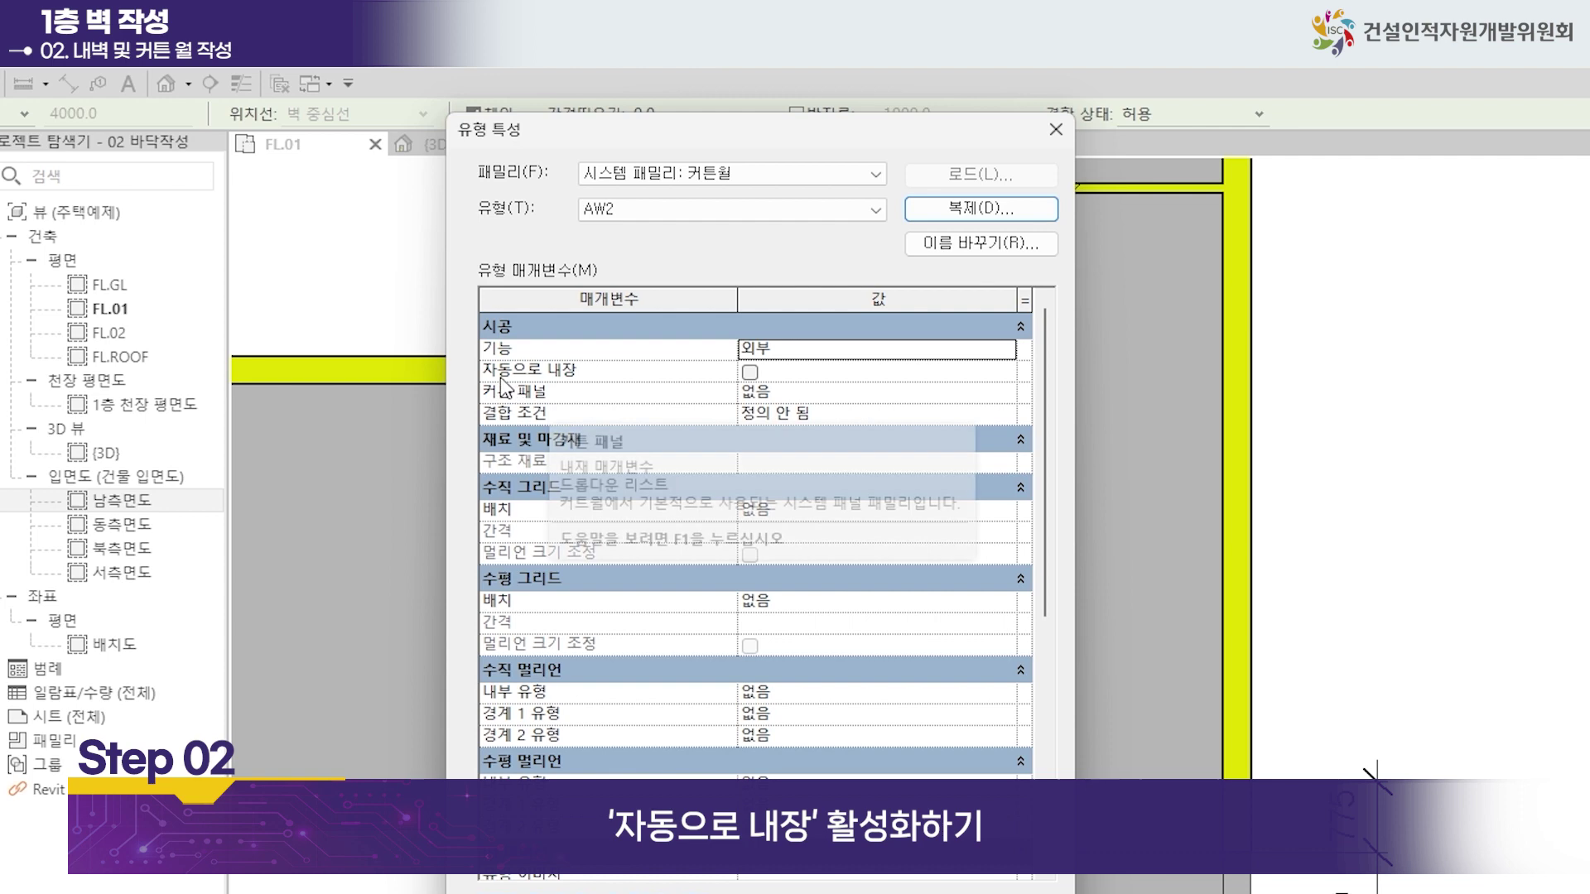
pyautogui.click(749, 374)
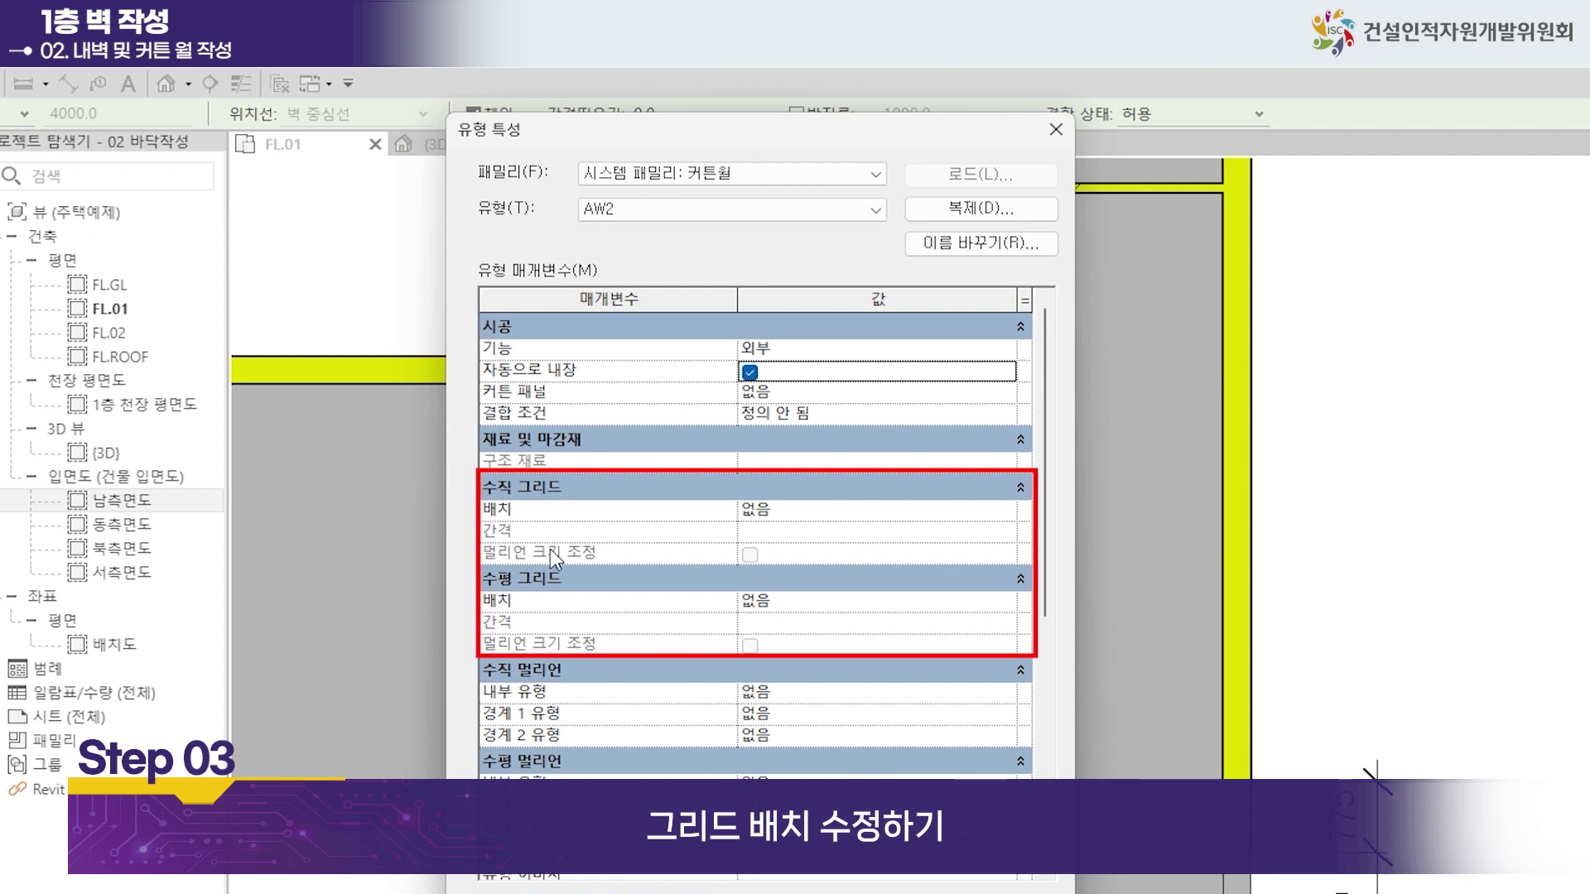
# Set the layout of both the vertical and horizontal grids of AW2 to 고정 개수 (fixed number).
pyautogui.click(758, 510)
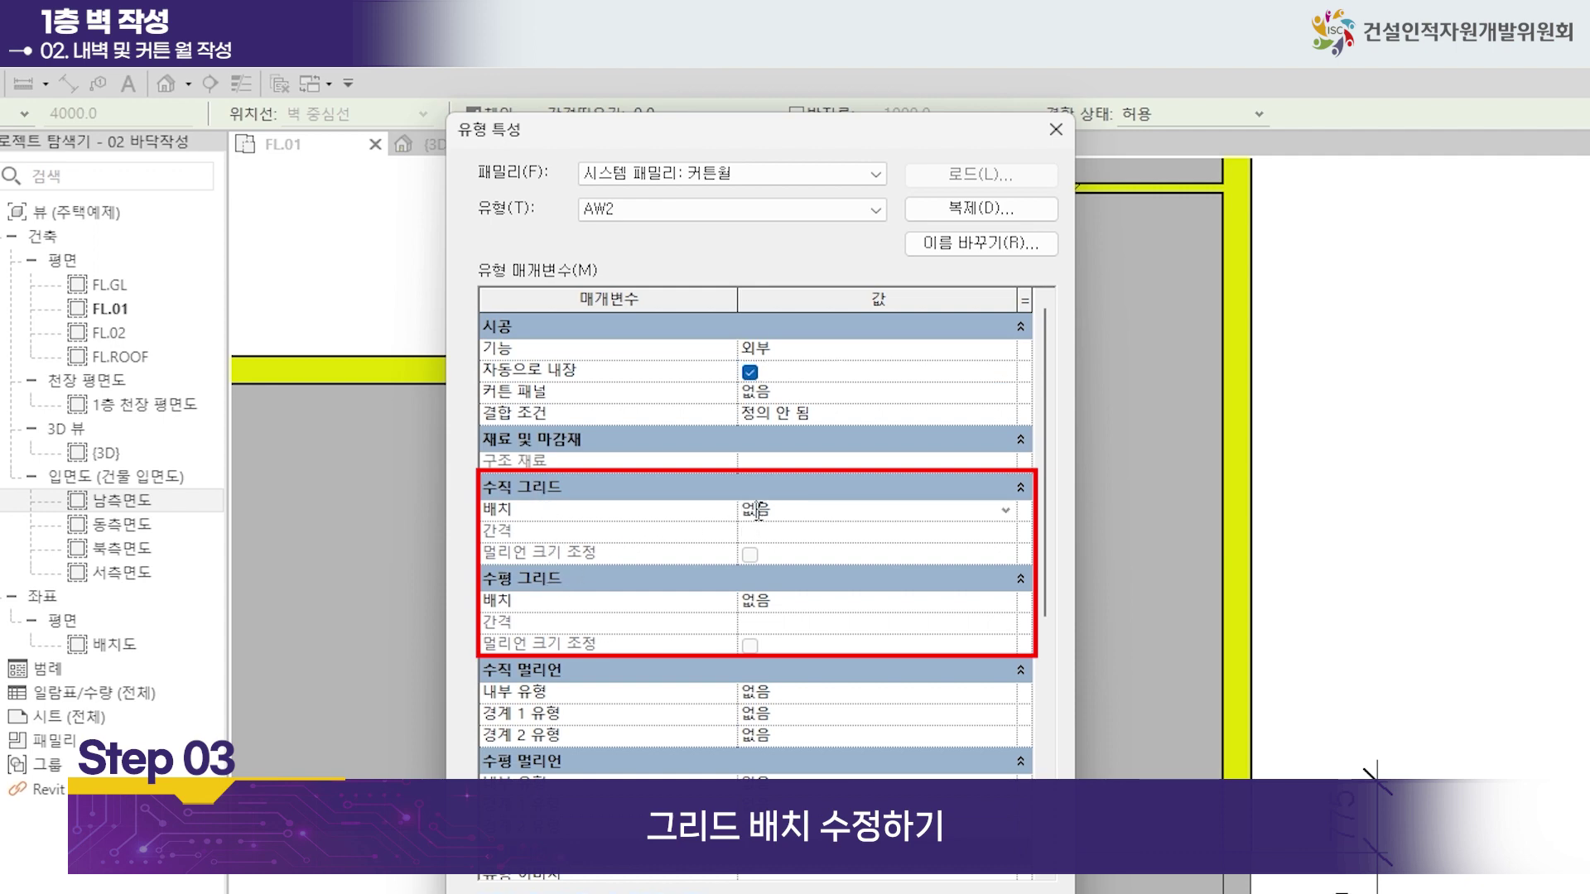
pyautogui.click(1007, 513)
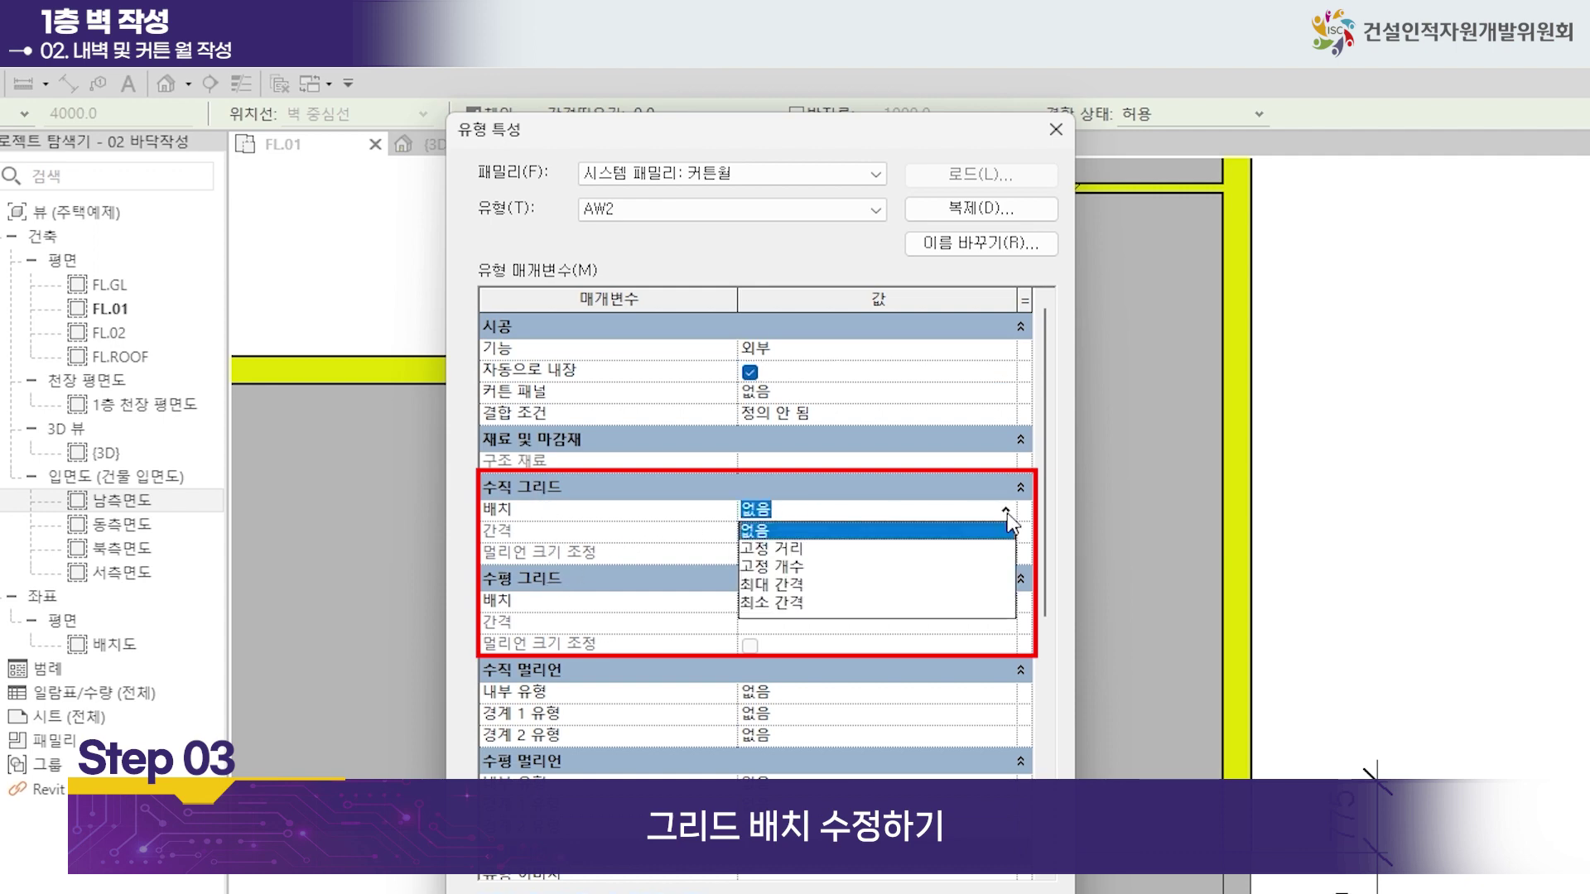
pyautogui.click(776, 568)
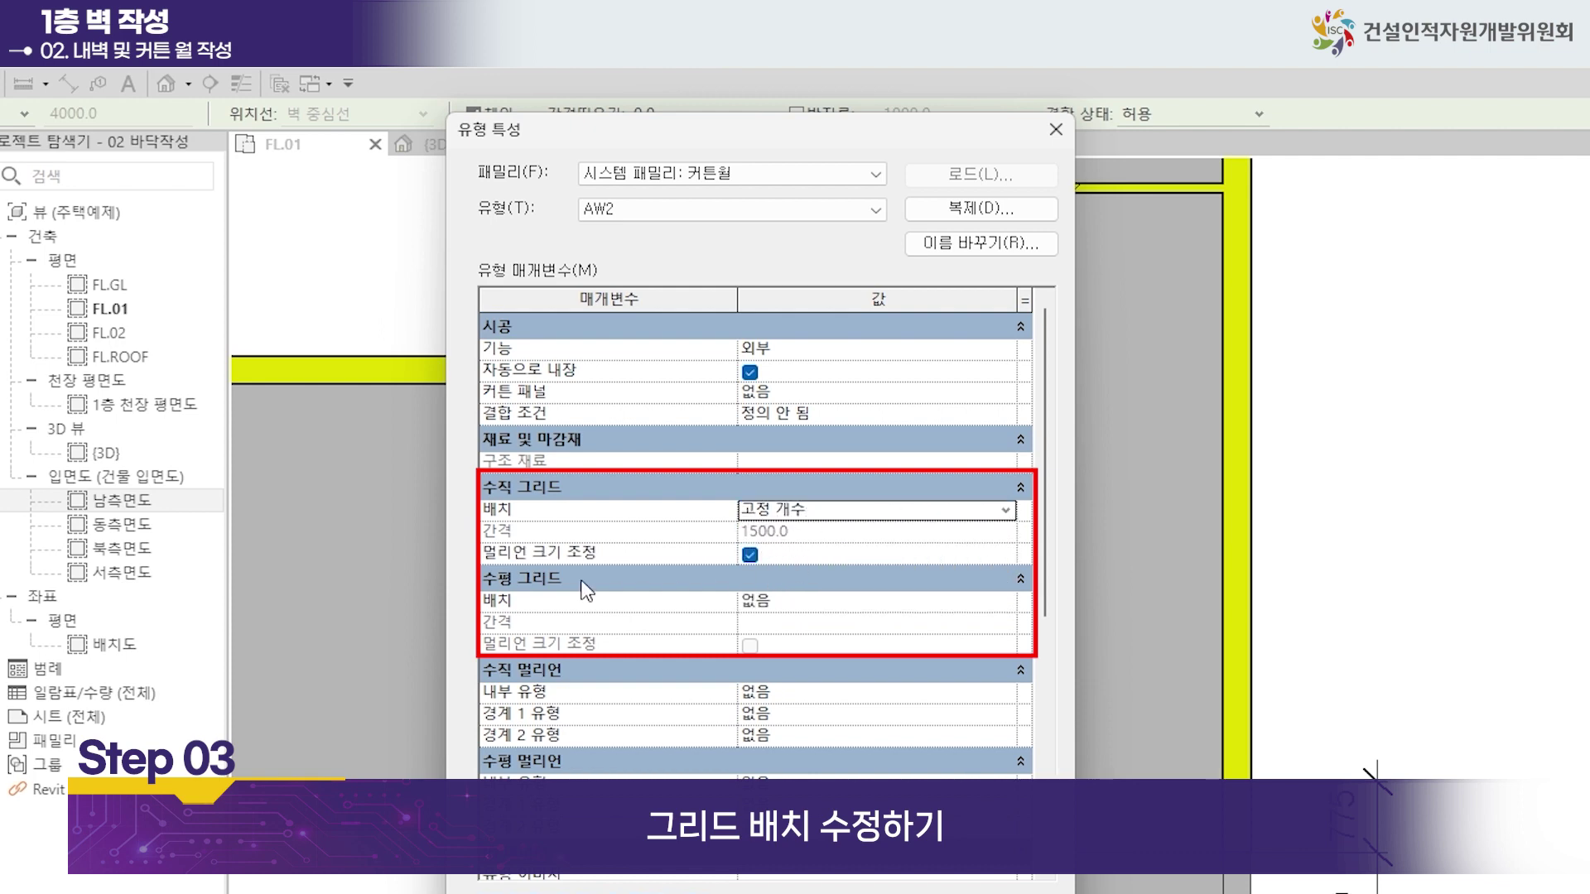
pyautogui.click(782, 602)
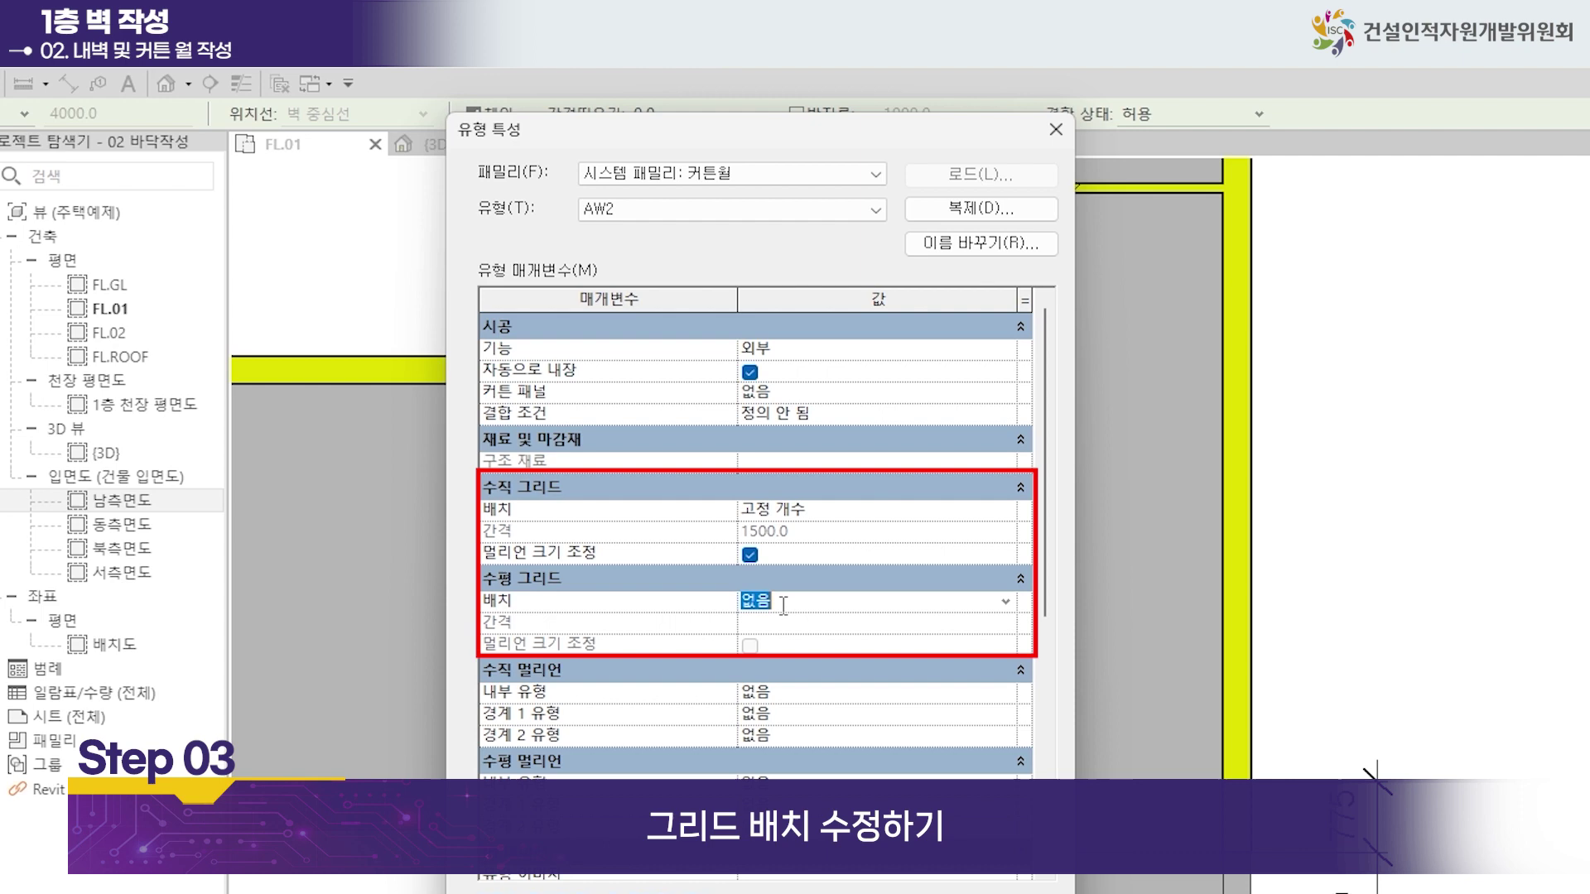
pyautogui.click(1005, 604)
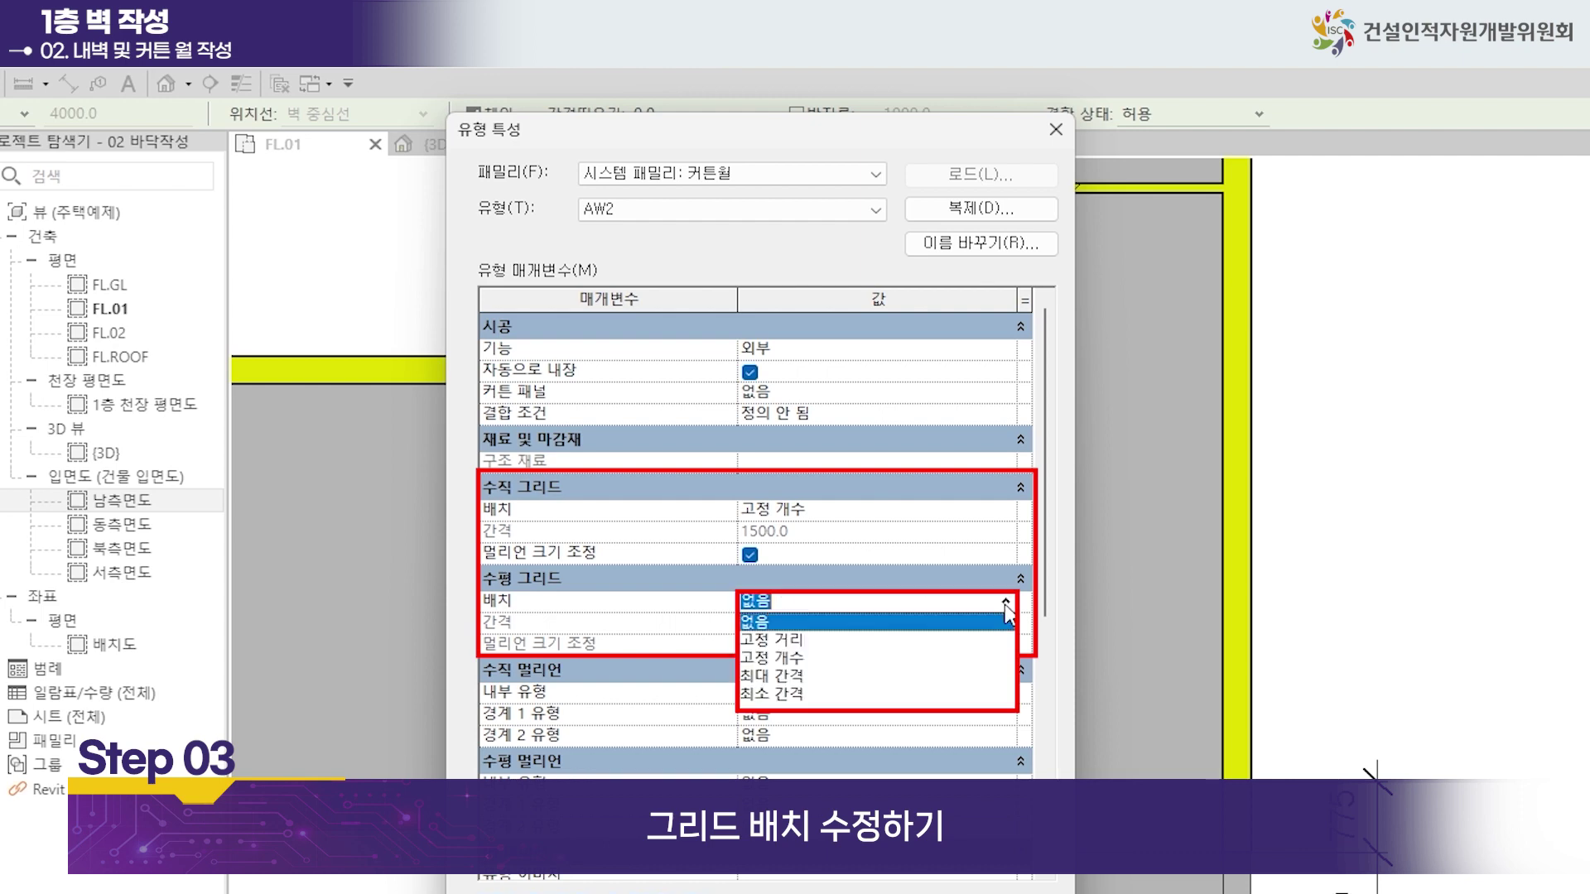
pyautogui.click(793, 659)
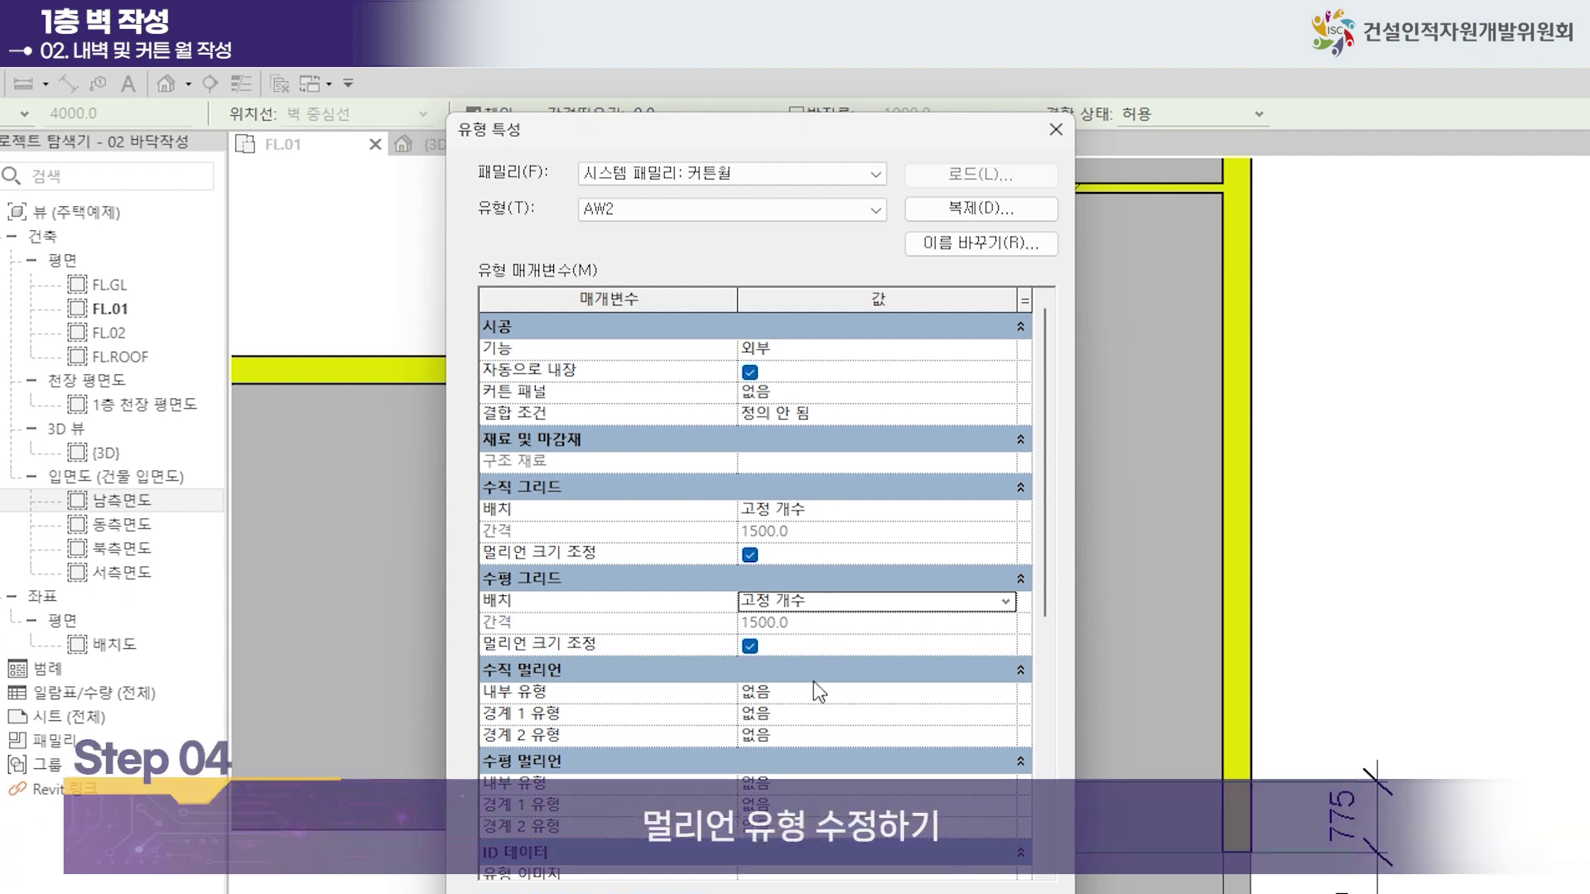
# Set the vertical mullions' interior, border 1 and border 2 types to 직사각형 멀리언 : 50 x 150mm.
pyautogui.scroll(-3, 826, 644)
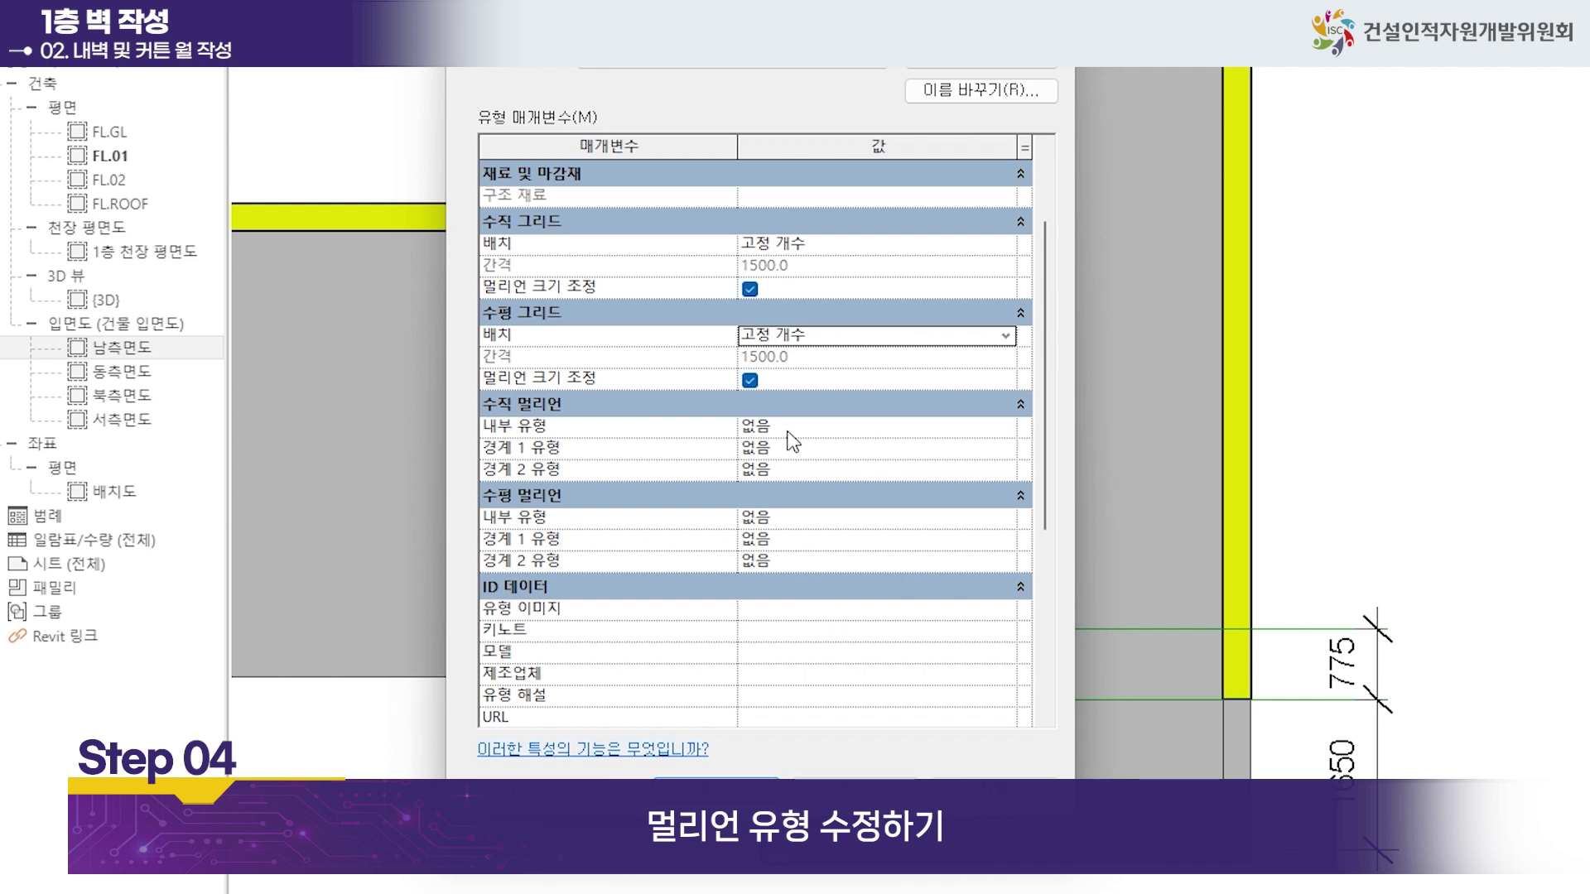
pyautogui.click(1006, 427)
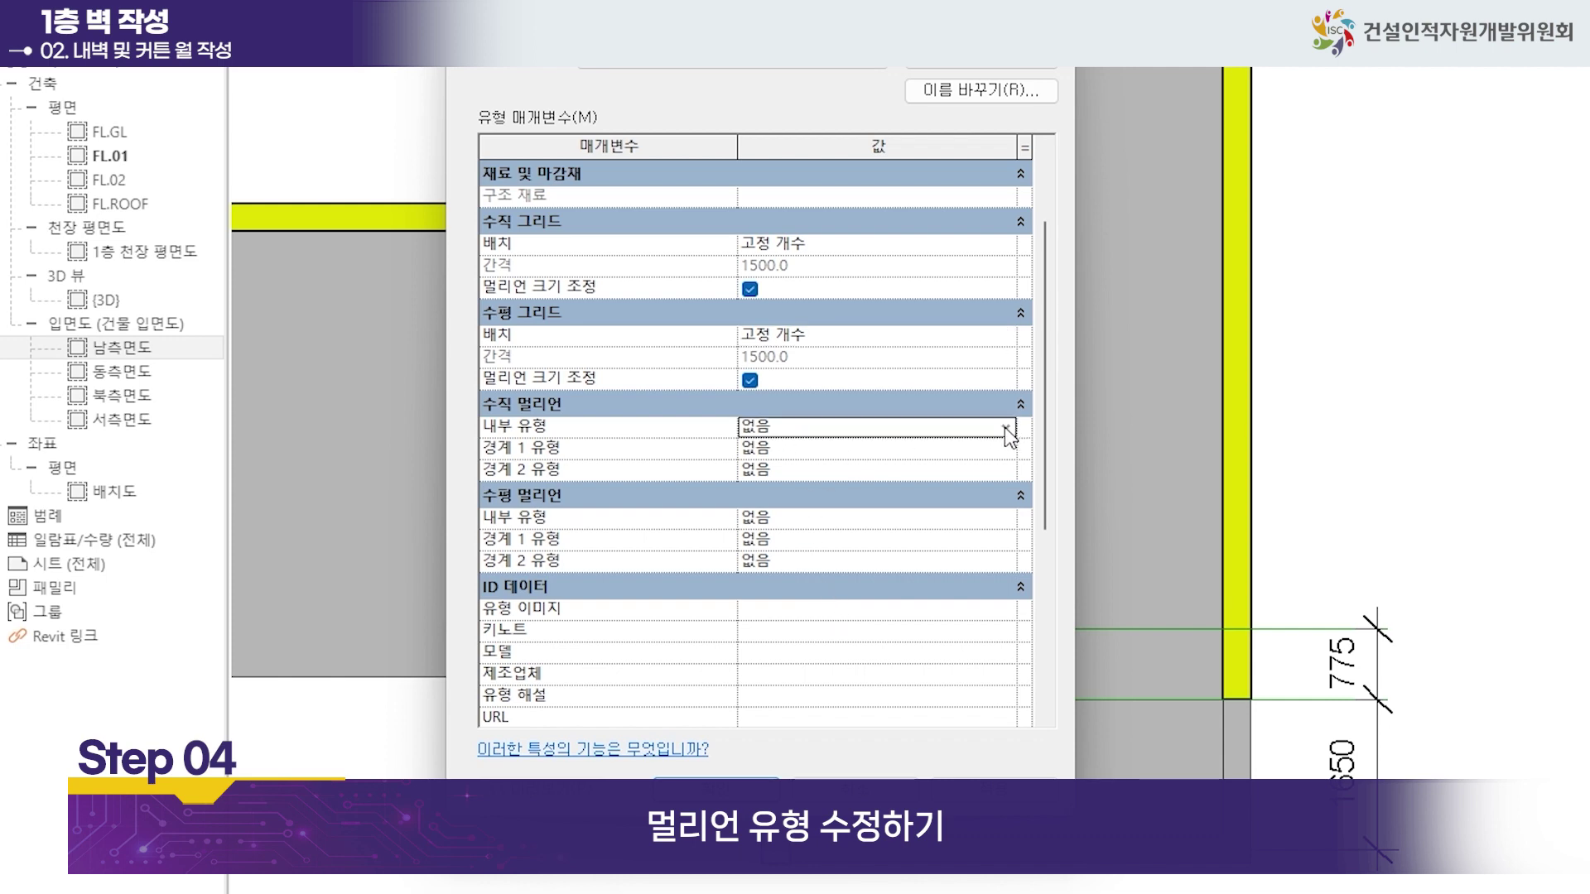
pyautogui.click(1006, 428)
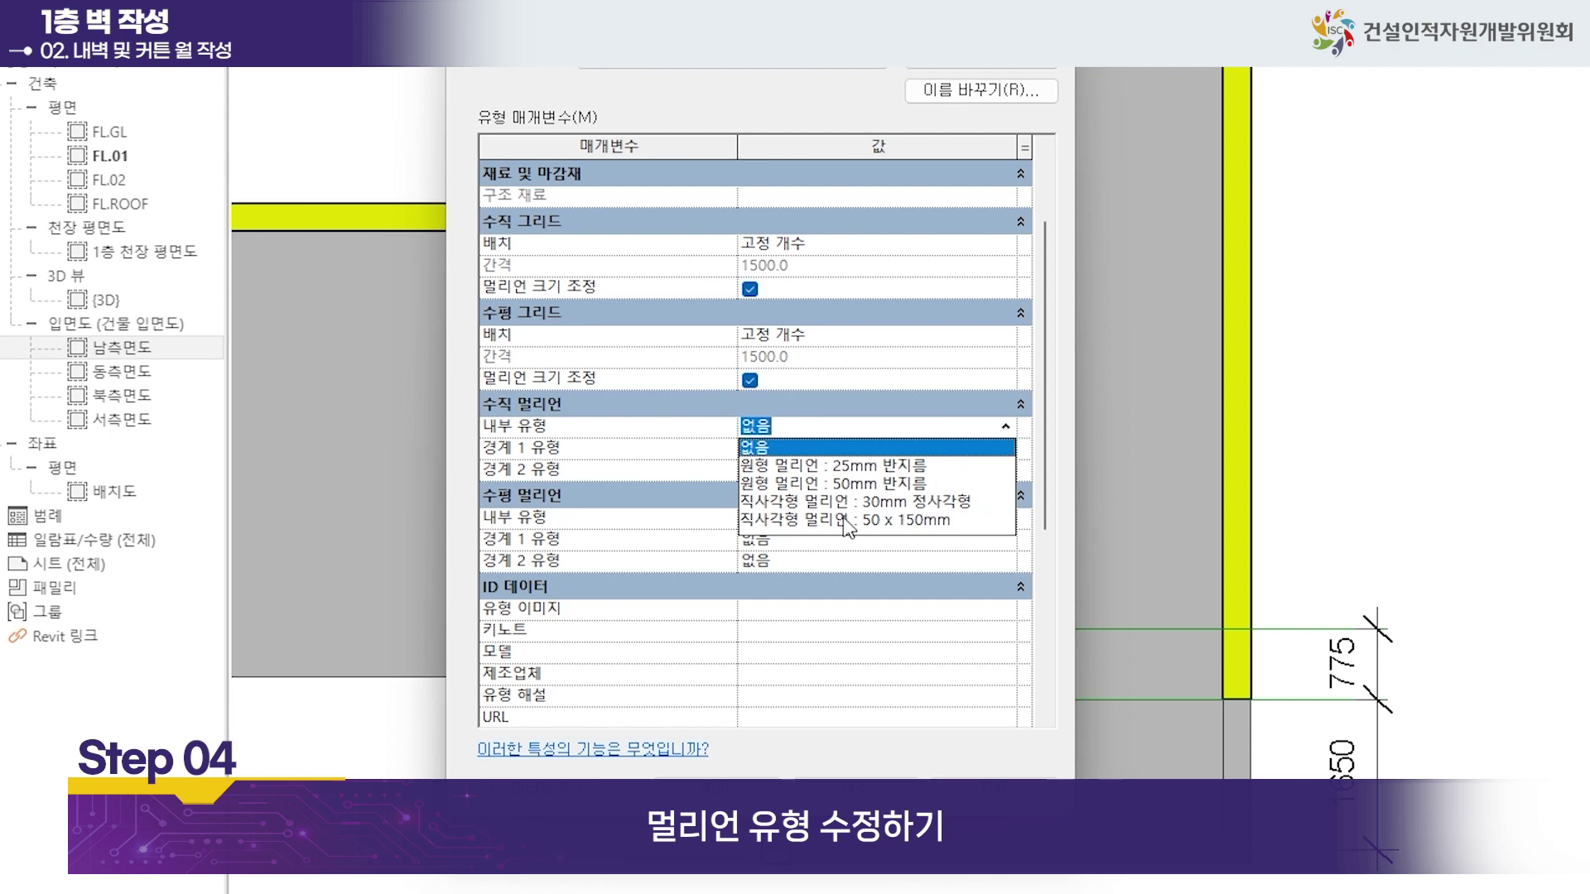
pyautogui.click(782, 522)
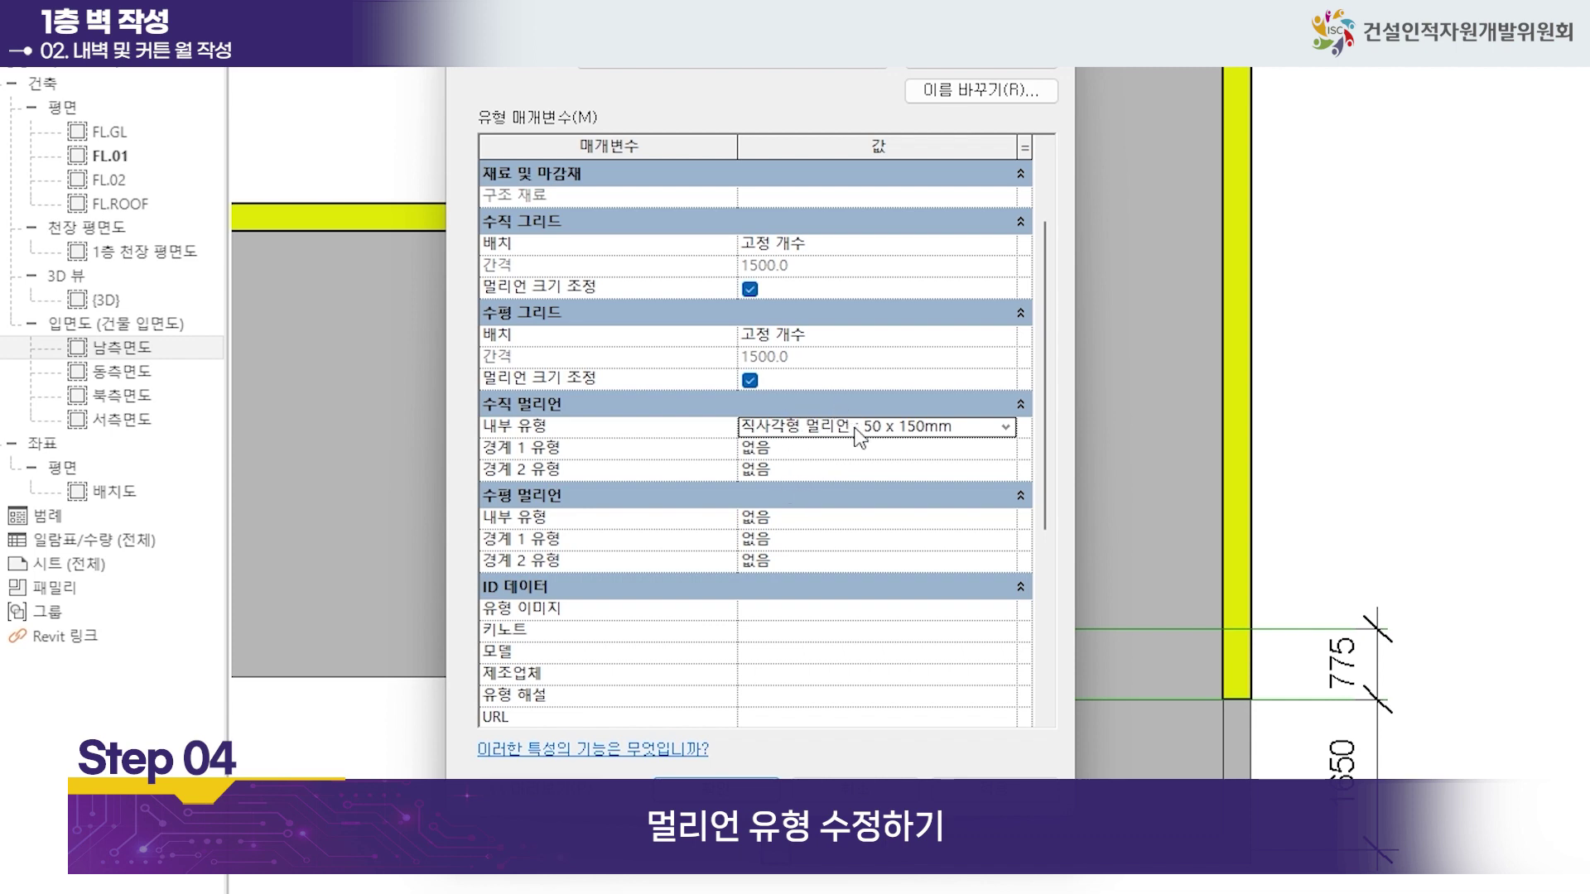
pyautogui.click(1008, 450)
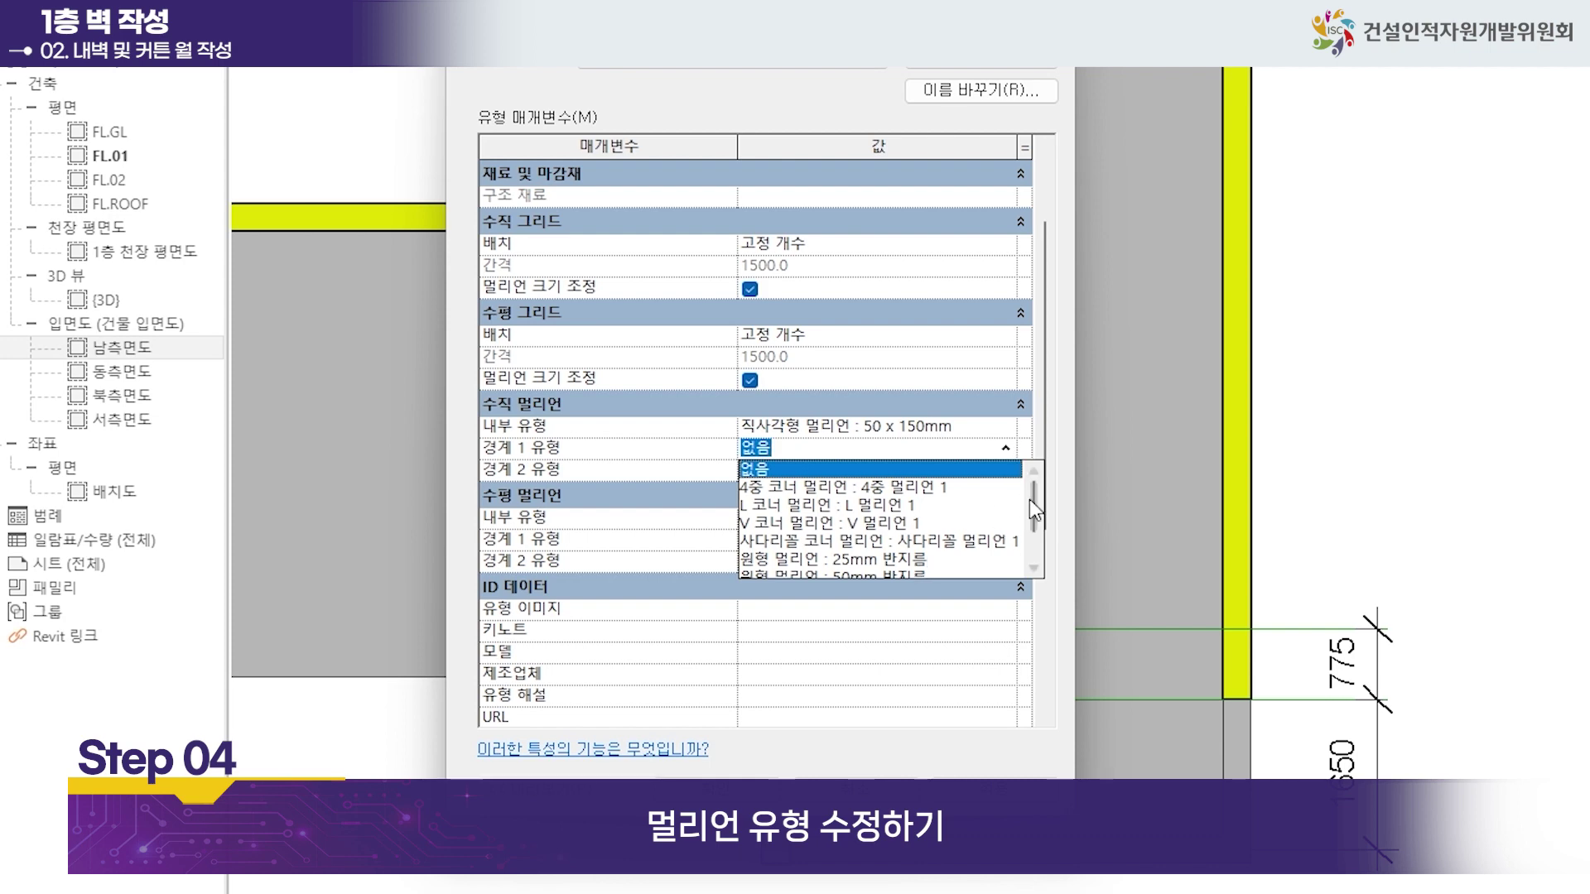
pyautogui.moveTo(1032, 522); pyautogui.dragTo(1034, 580)
pyautogui.click(927, 568)
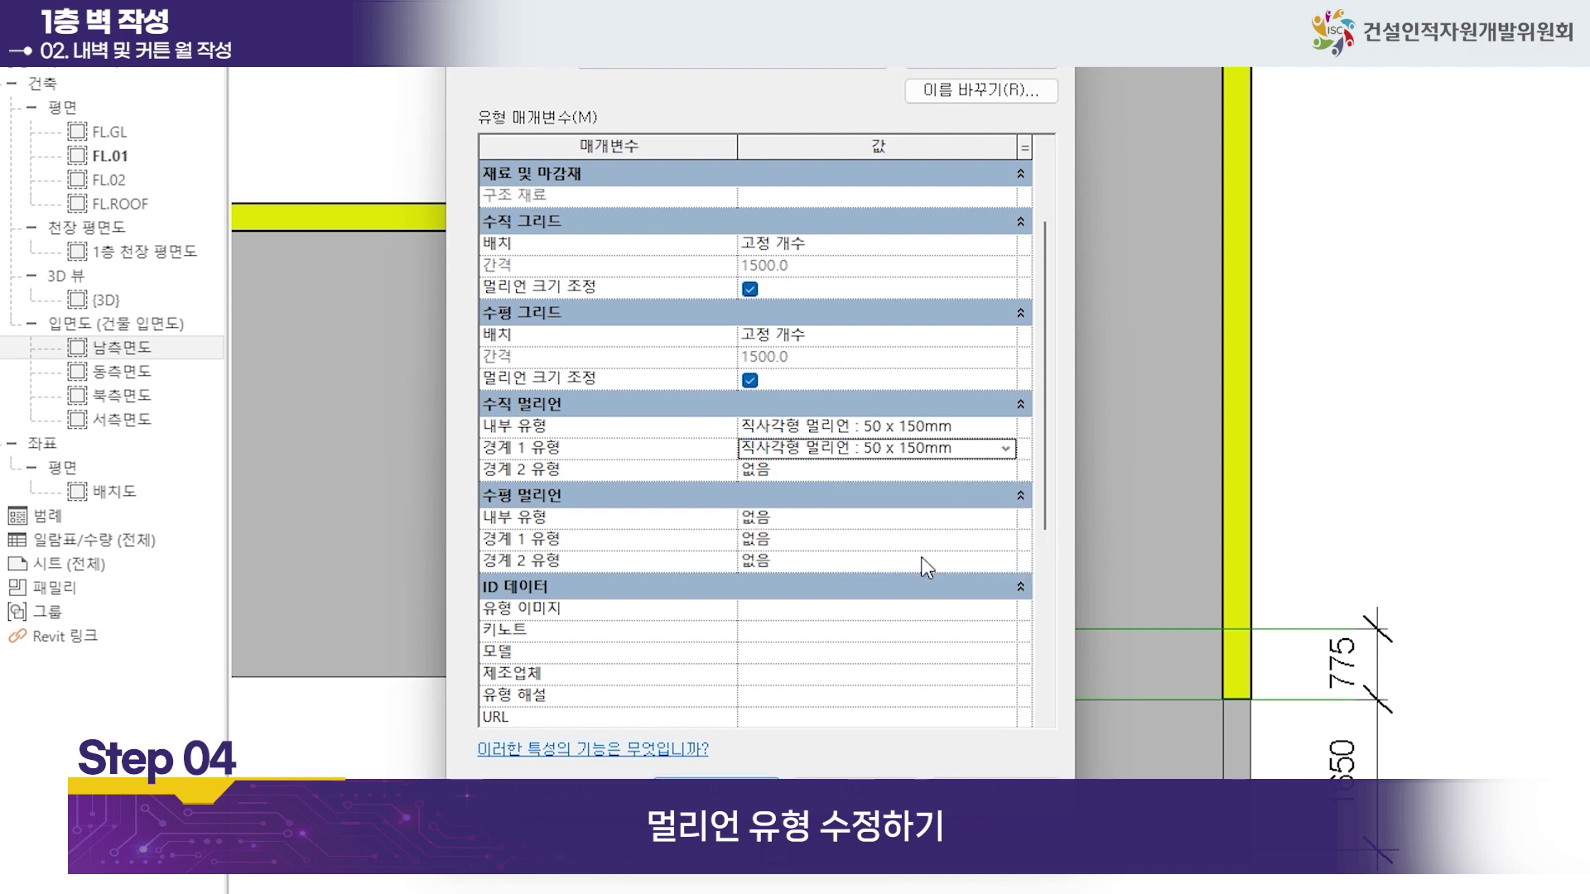
pyautogui.click(847, 472)
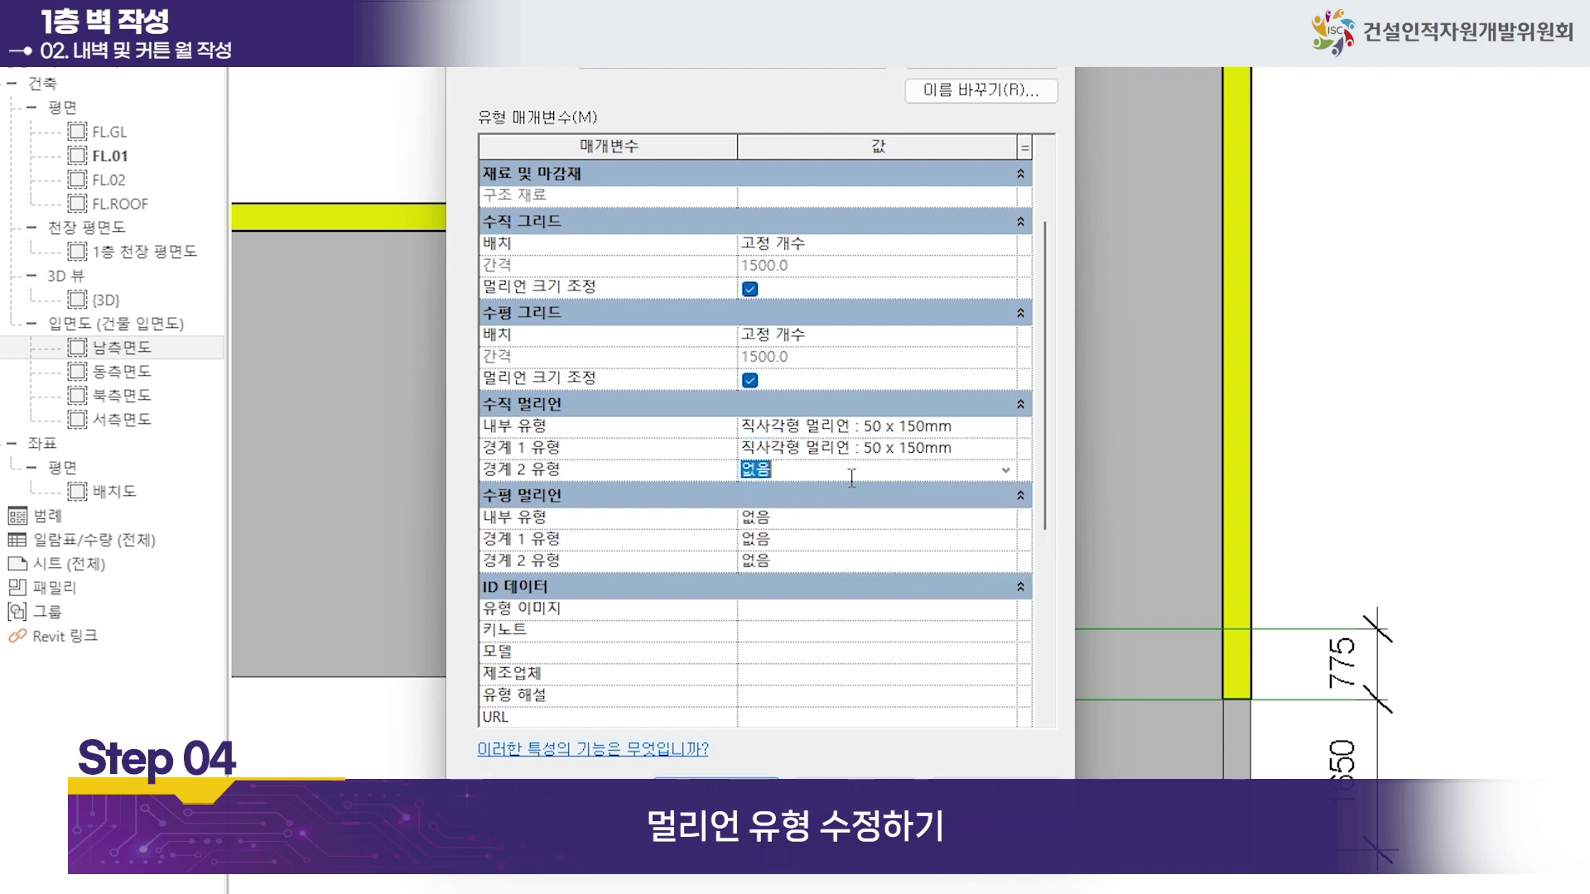
pyautogui.click(1006, 471)
pyautogui.moveTo(1033, 537); pyautogui.dragTo(1034, 584)
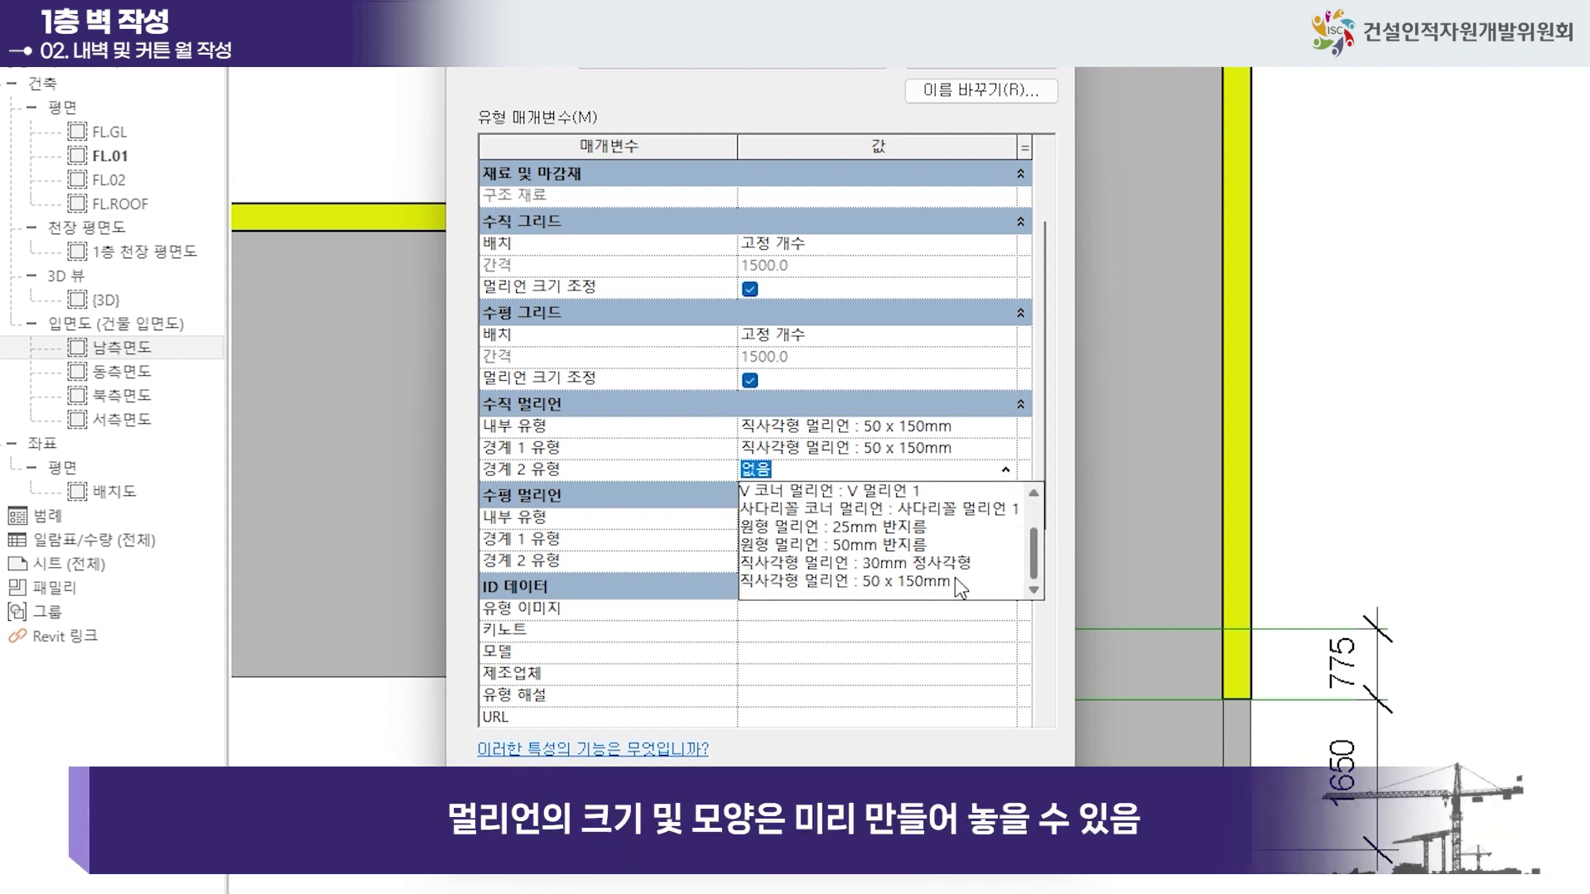
pyautogui.click(917, 589)
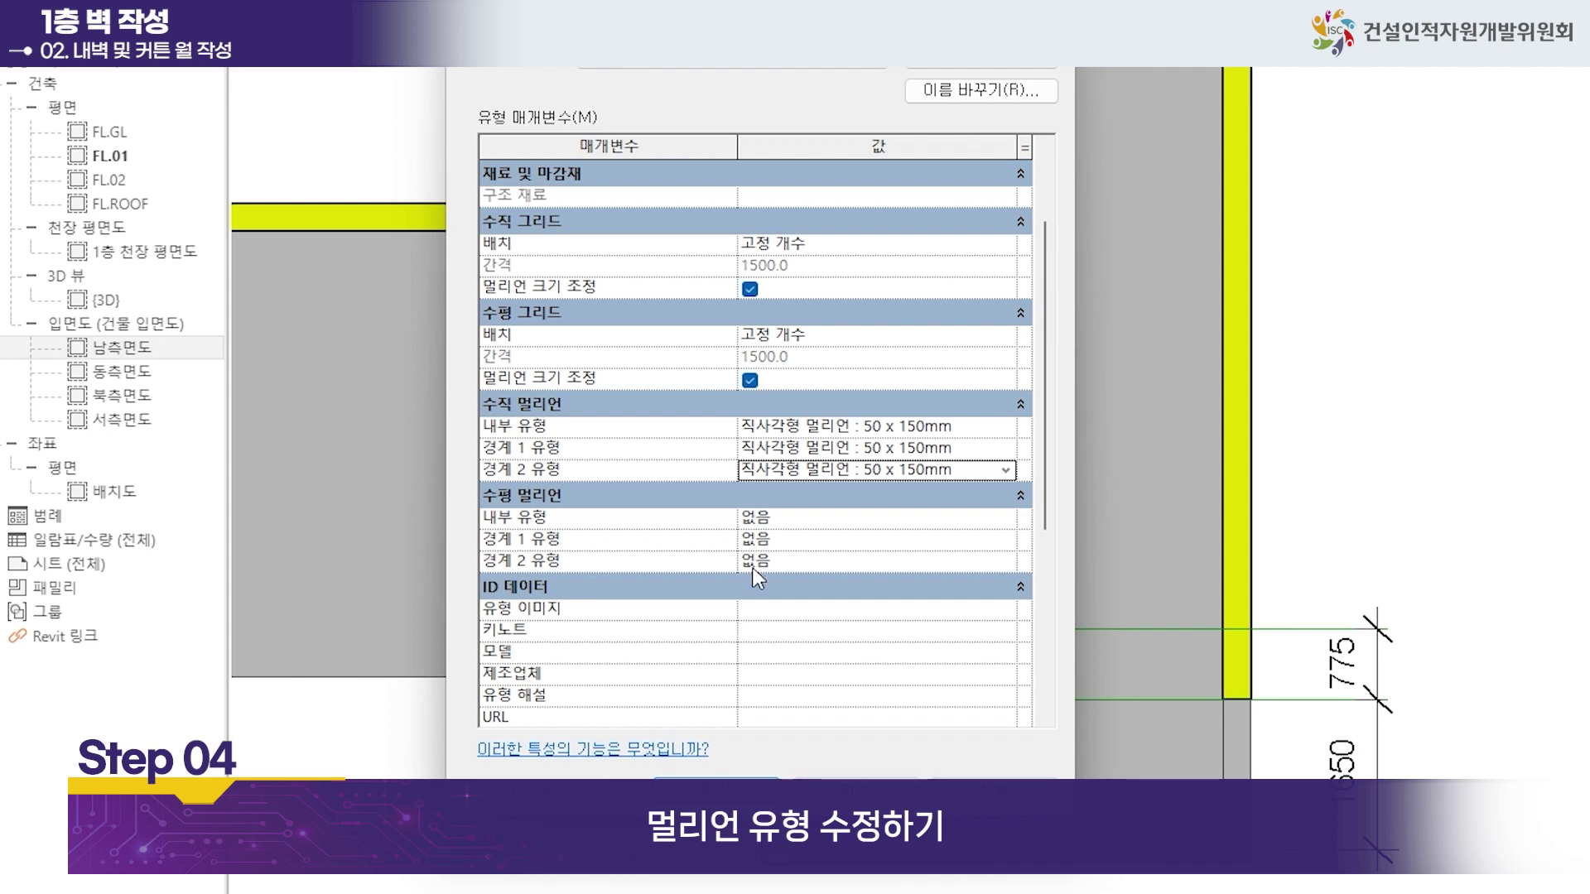
# Set the horizontal mullions' interior, border 1 and border 2 types to 직사각형 멀리언 : 50 x 150mm and accept the type properties.
pyautogui.click(1010, 519)
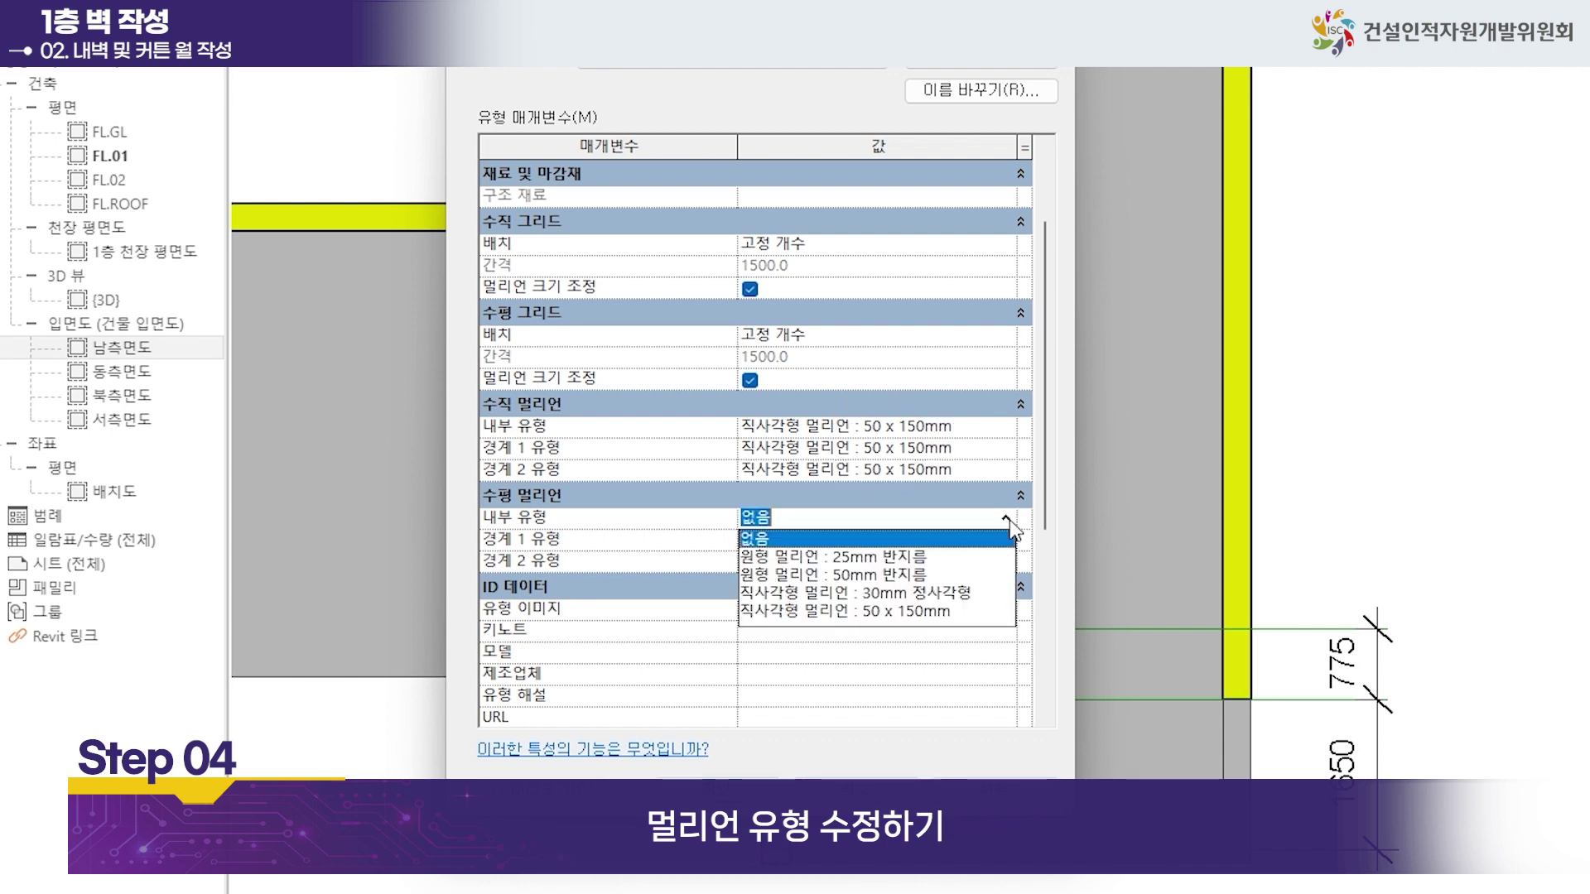
pyautogui.click(892, 616)
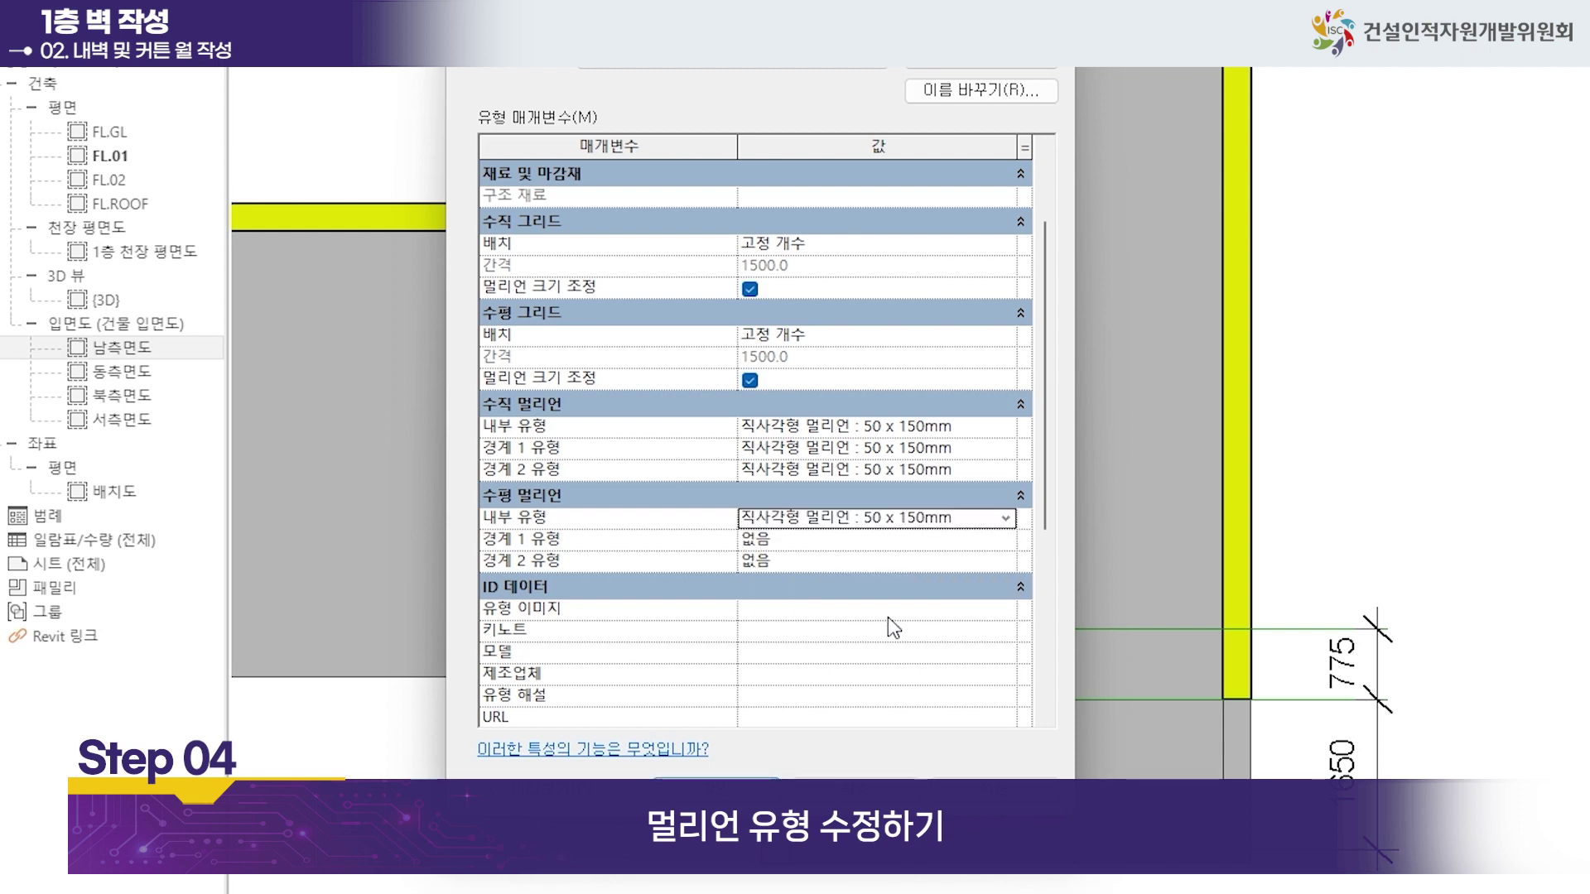
pyautogui.click(1004, 539)
pyautogui.click(1006, 539)
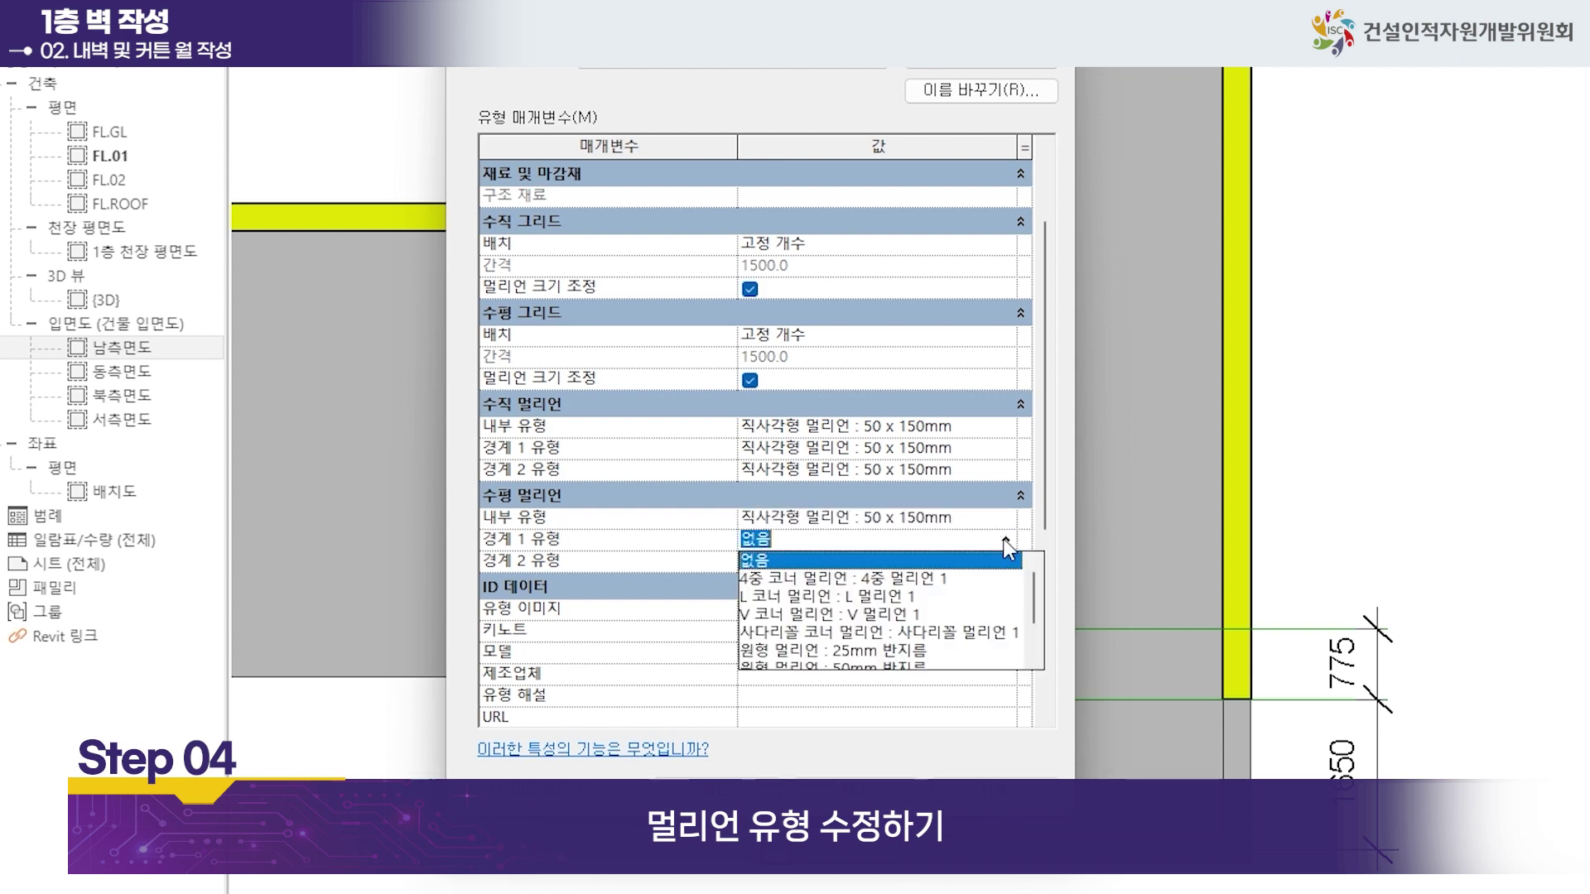
pyautogui.scroll(-1, 1031, 601)
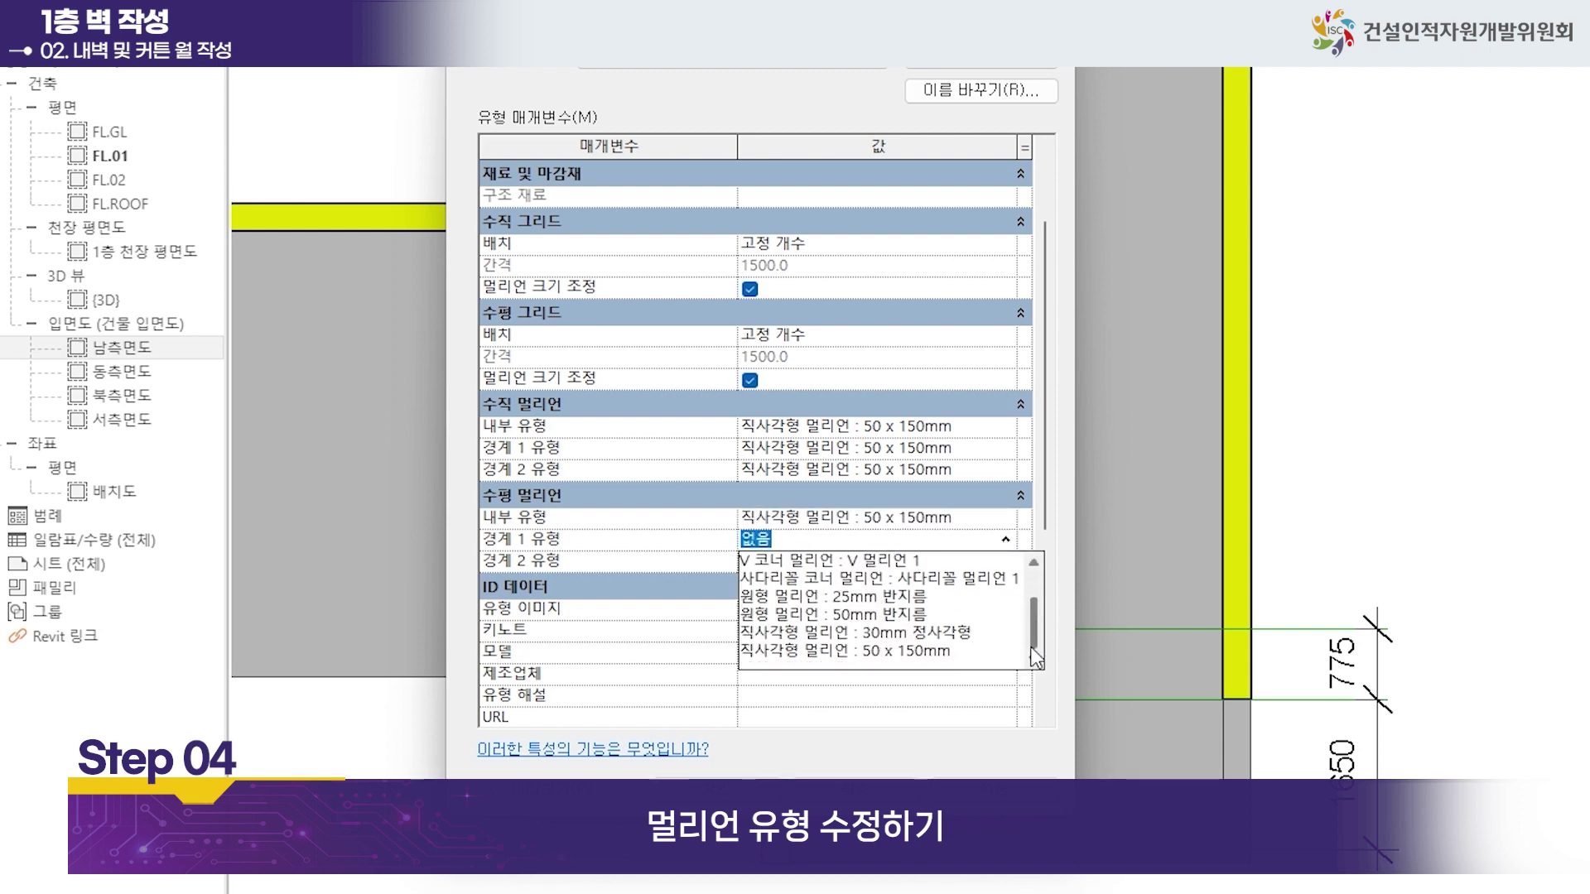
pyautogui.click(797, 654)
pyautogui.click(747, 564)
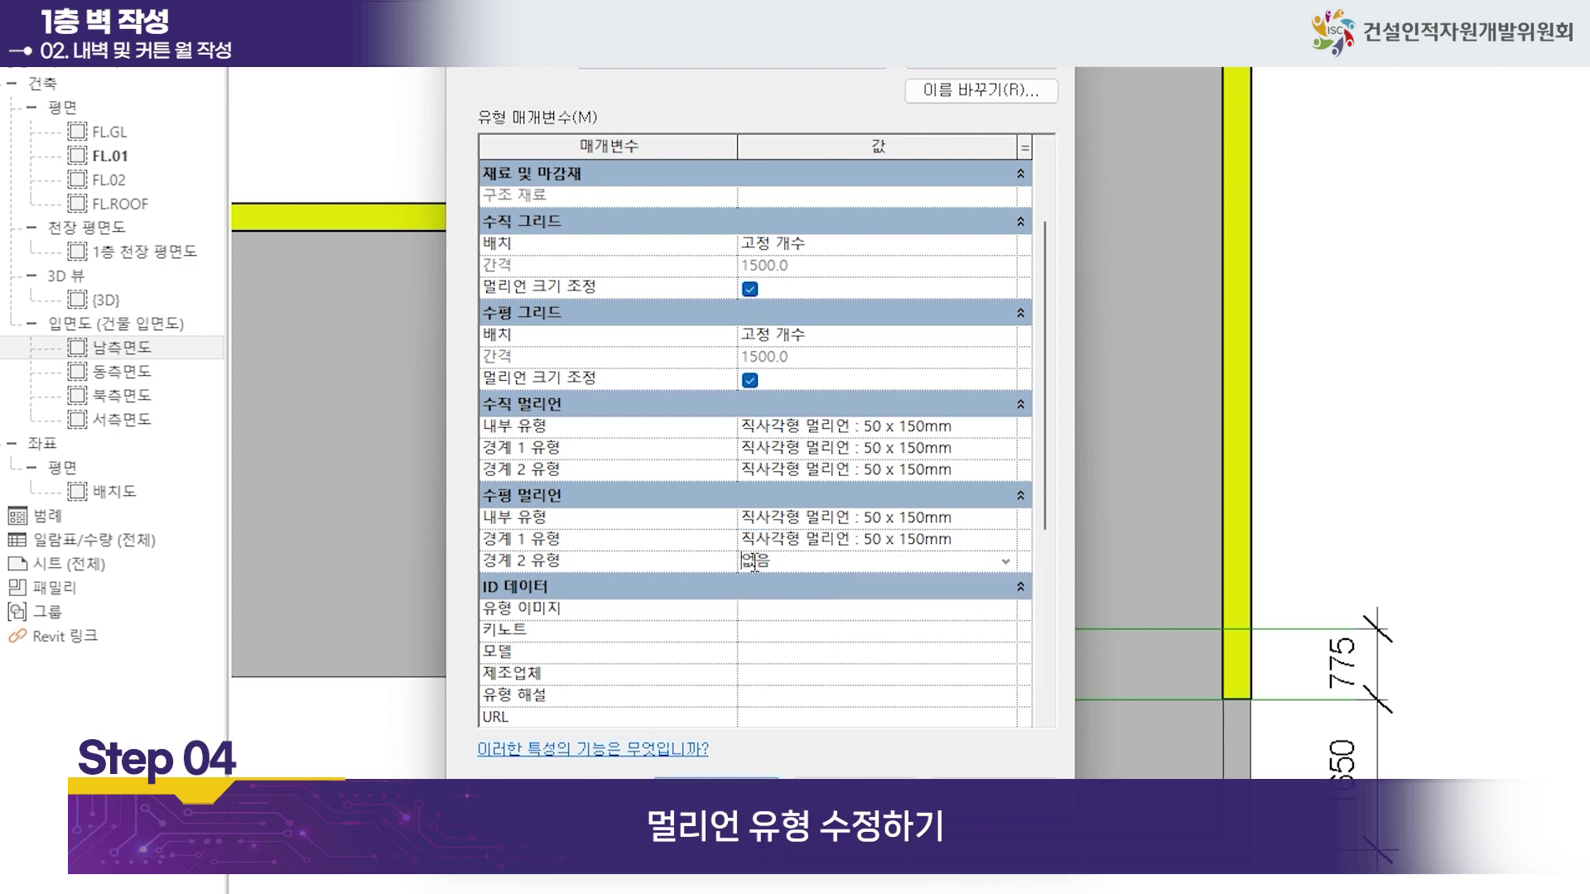
pyautogui.click(1005, 561)
pyautogui.scroll(-2, 969, 629)
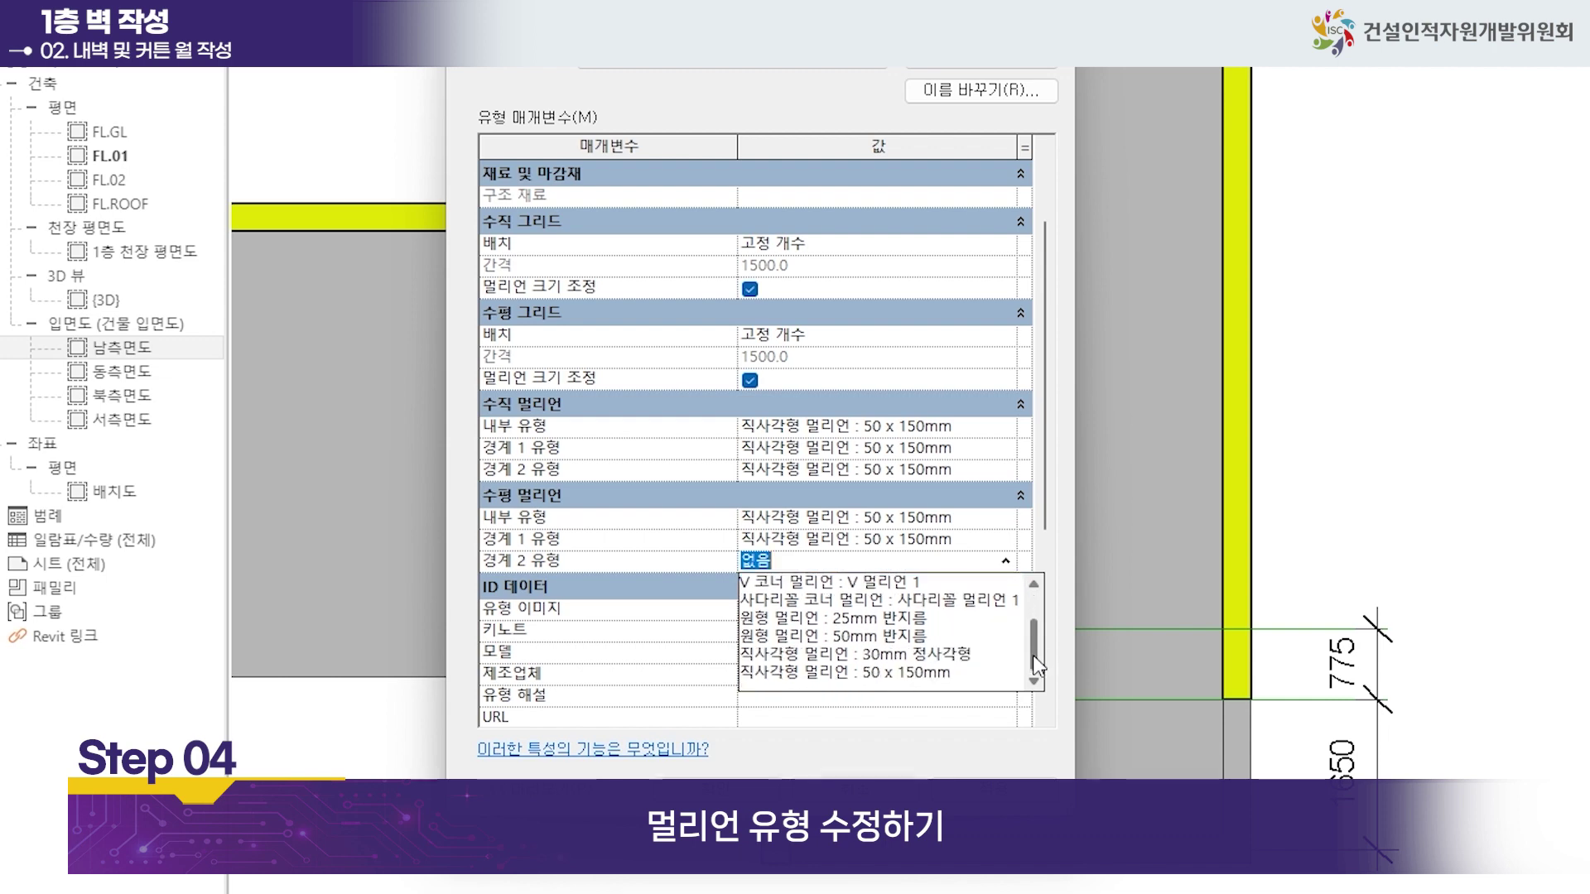
pyautogui.click(872, 672)
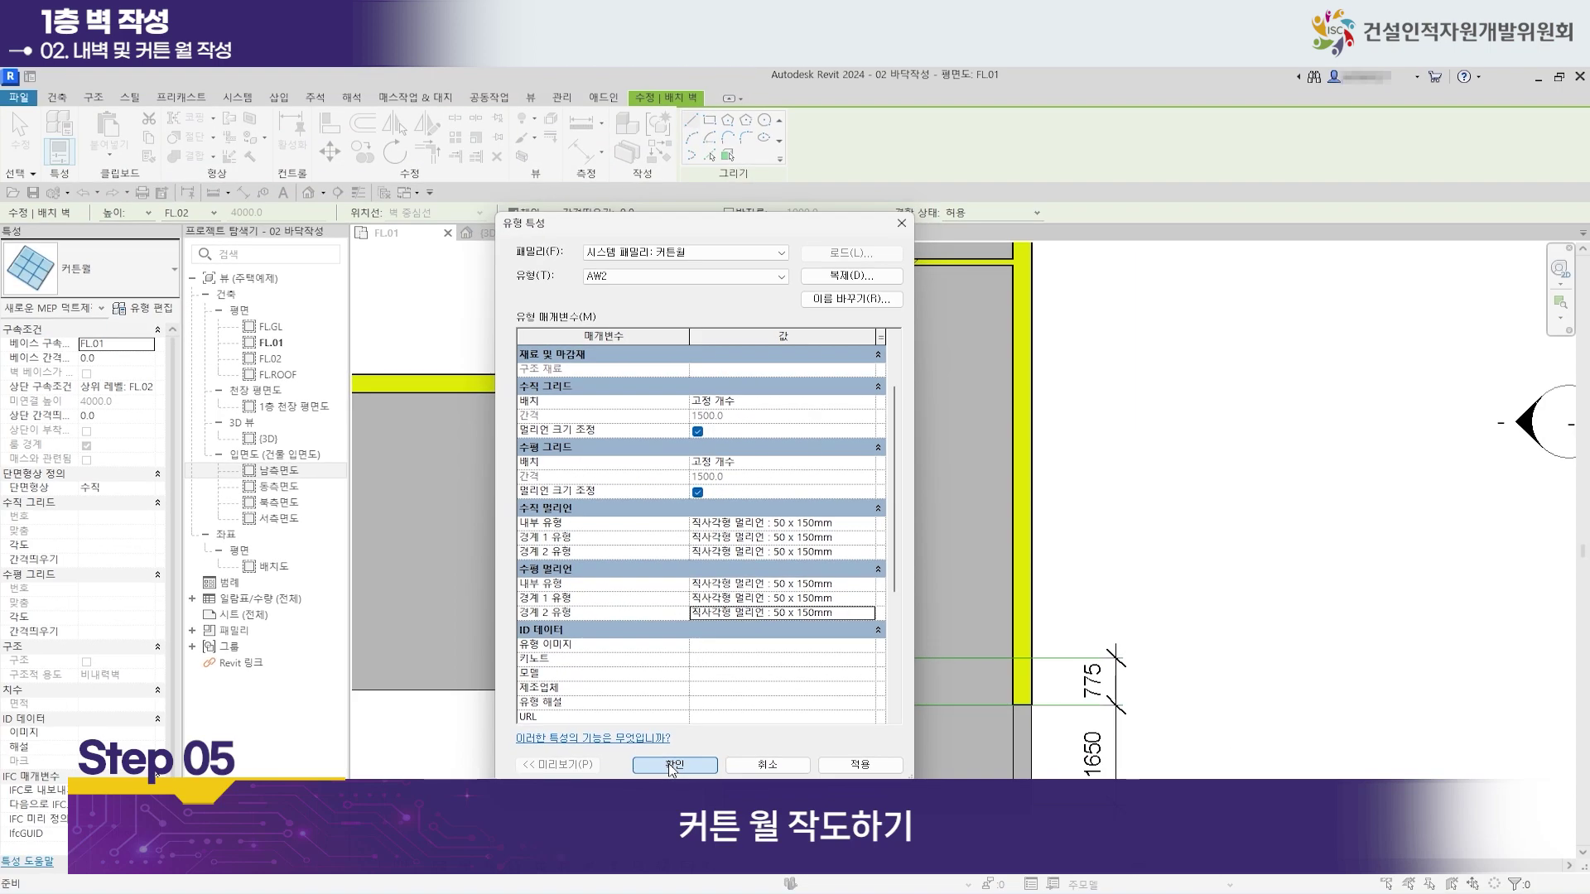
pyautogui.click(674, 765)
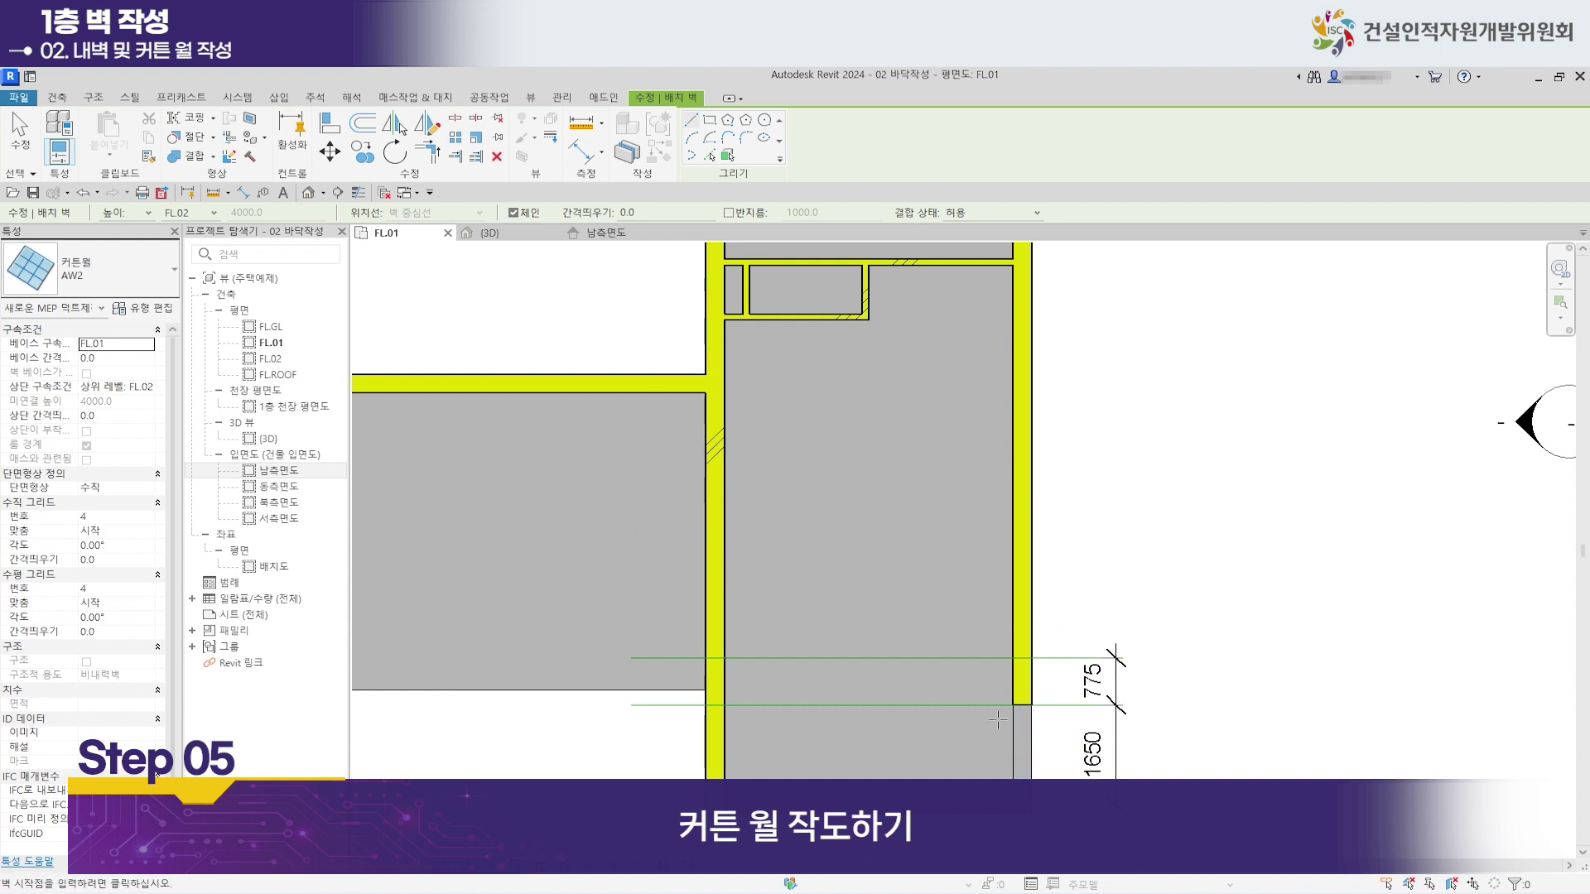
# Draw an AW2 curtain wall along the upper reference plane, from the right wall's inner face to the left wall's inner face.
pyautogui.scroll(2, 966, 609)
pyautogui.scroll(-2, 815, 614)
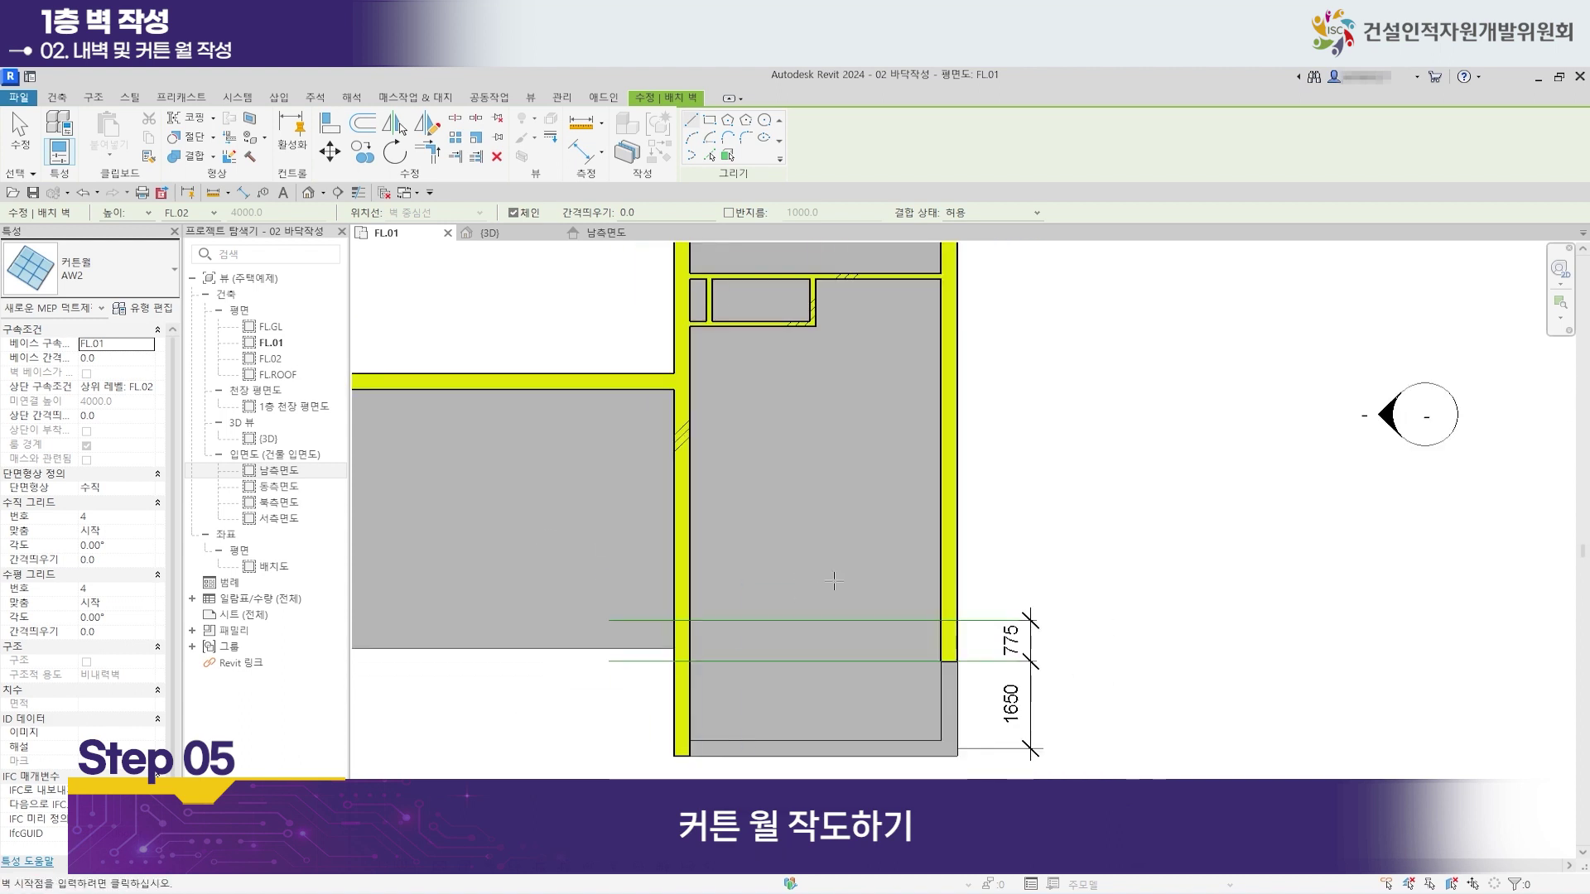
pyautogui.moveTo(836, 553); pyautogui.dragTo(929, 650, button='middle')
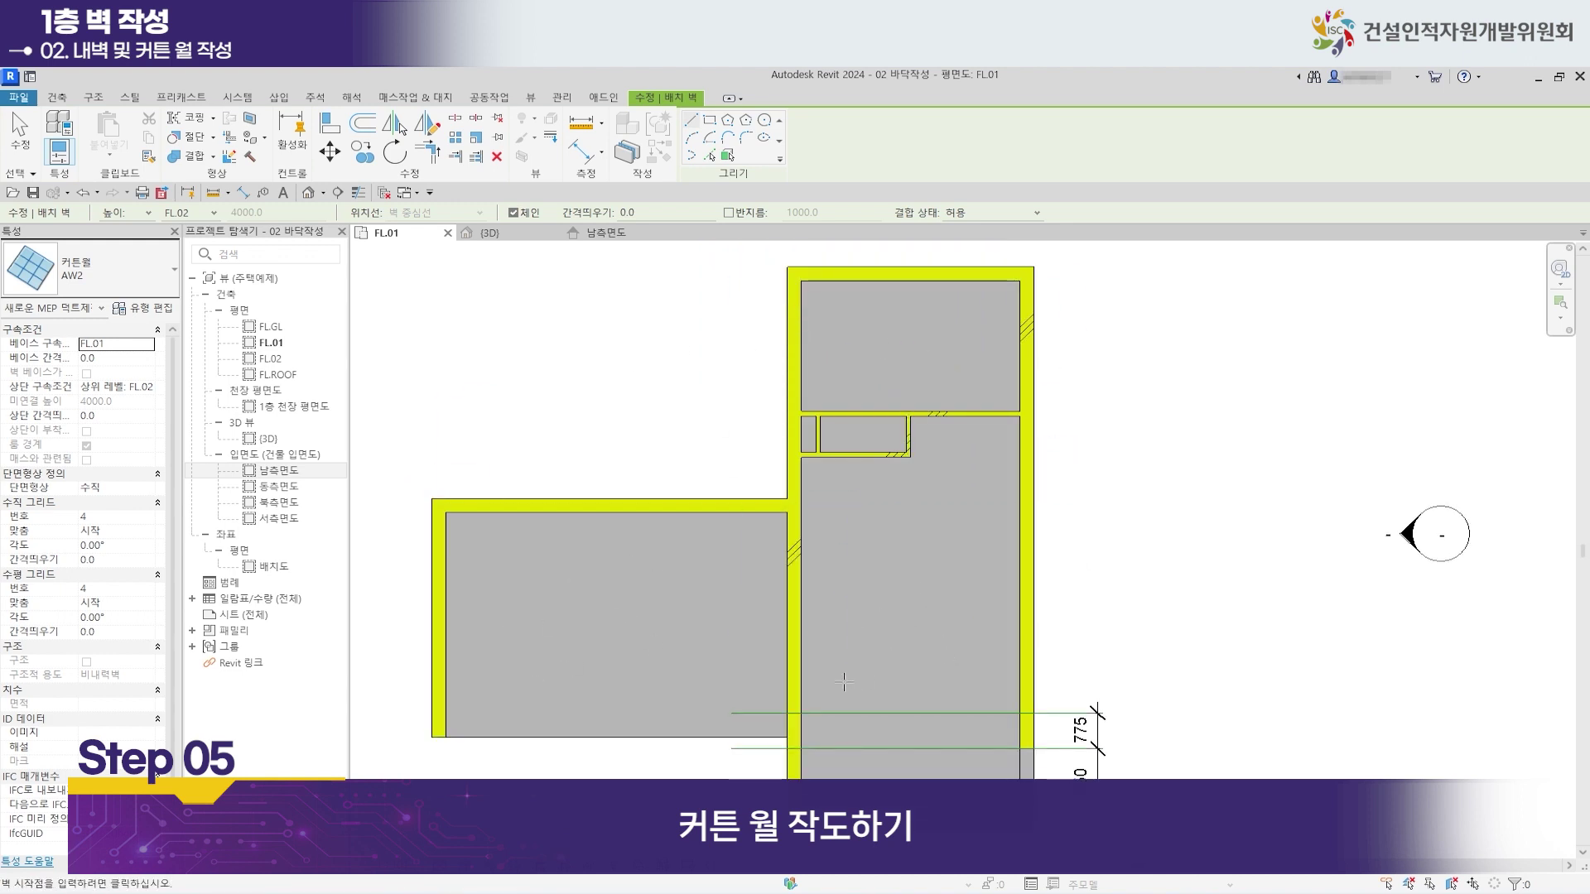
pyautogui.moveTo(888, 645); pyautogui.dragTo(837, 544, button='middle')
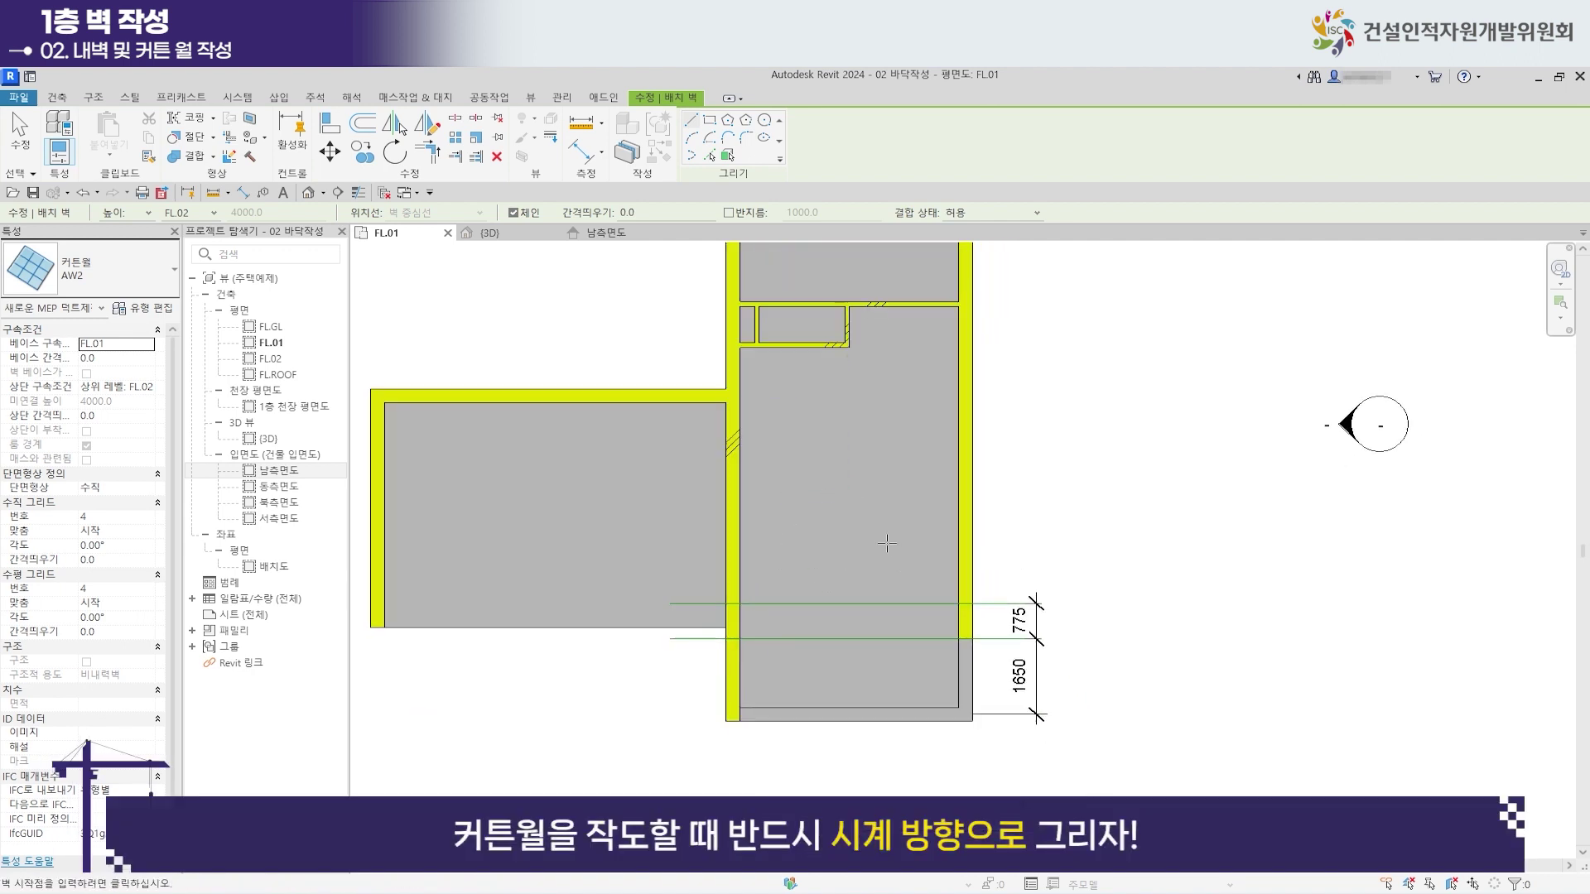
pyautogui.scroll(2, 887, 543)
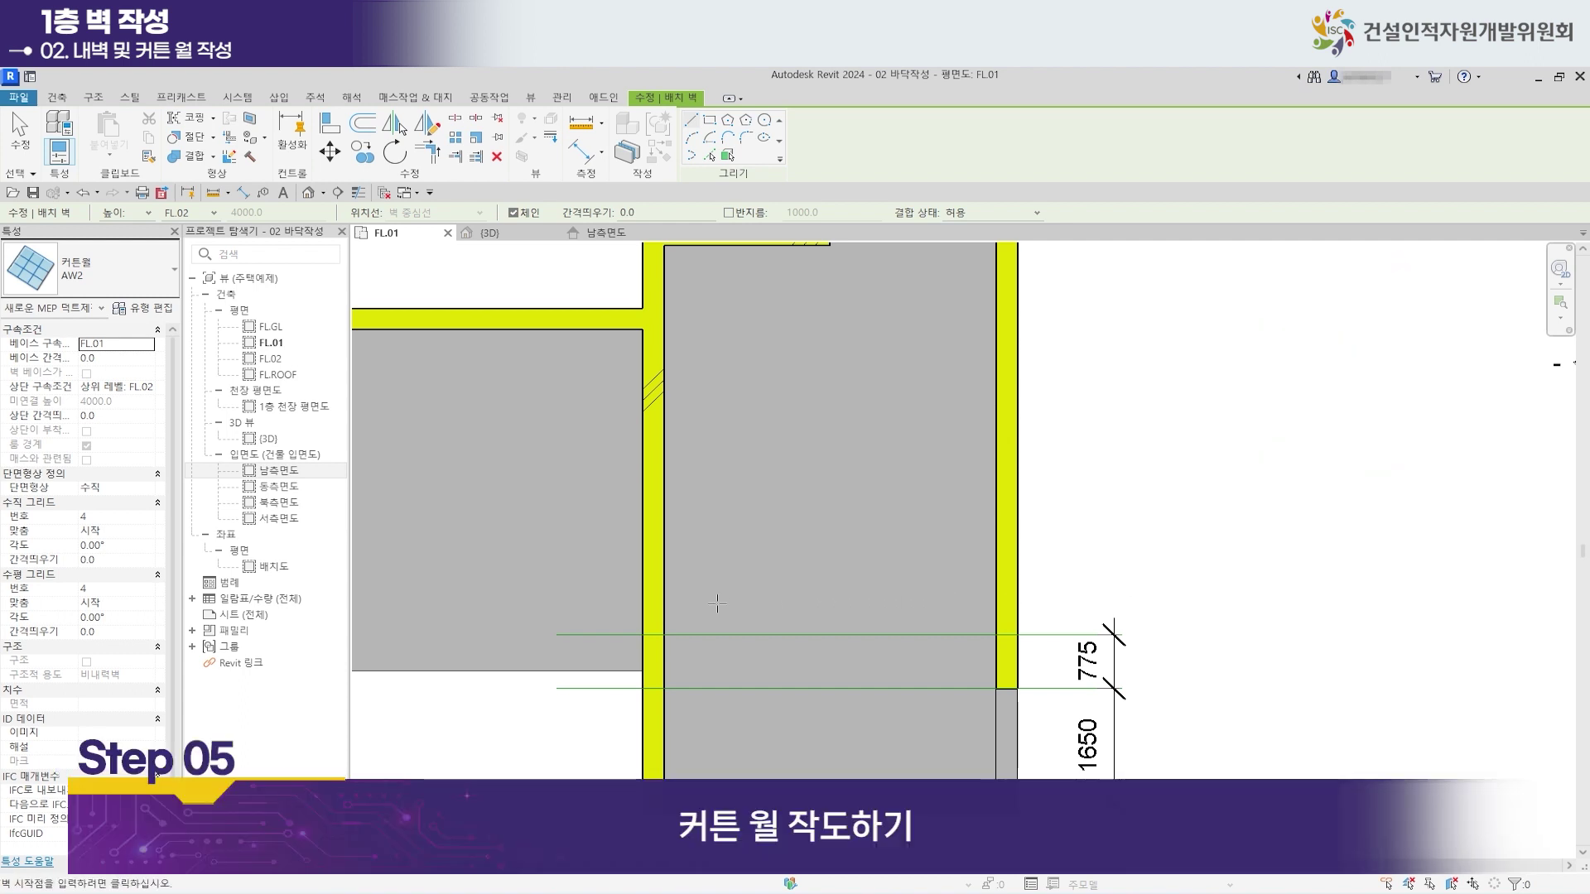
pyautogui.scroll(3, 976, 657)
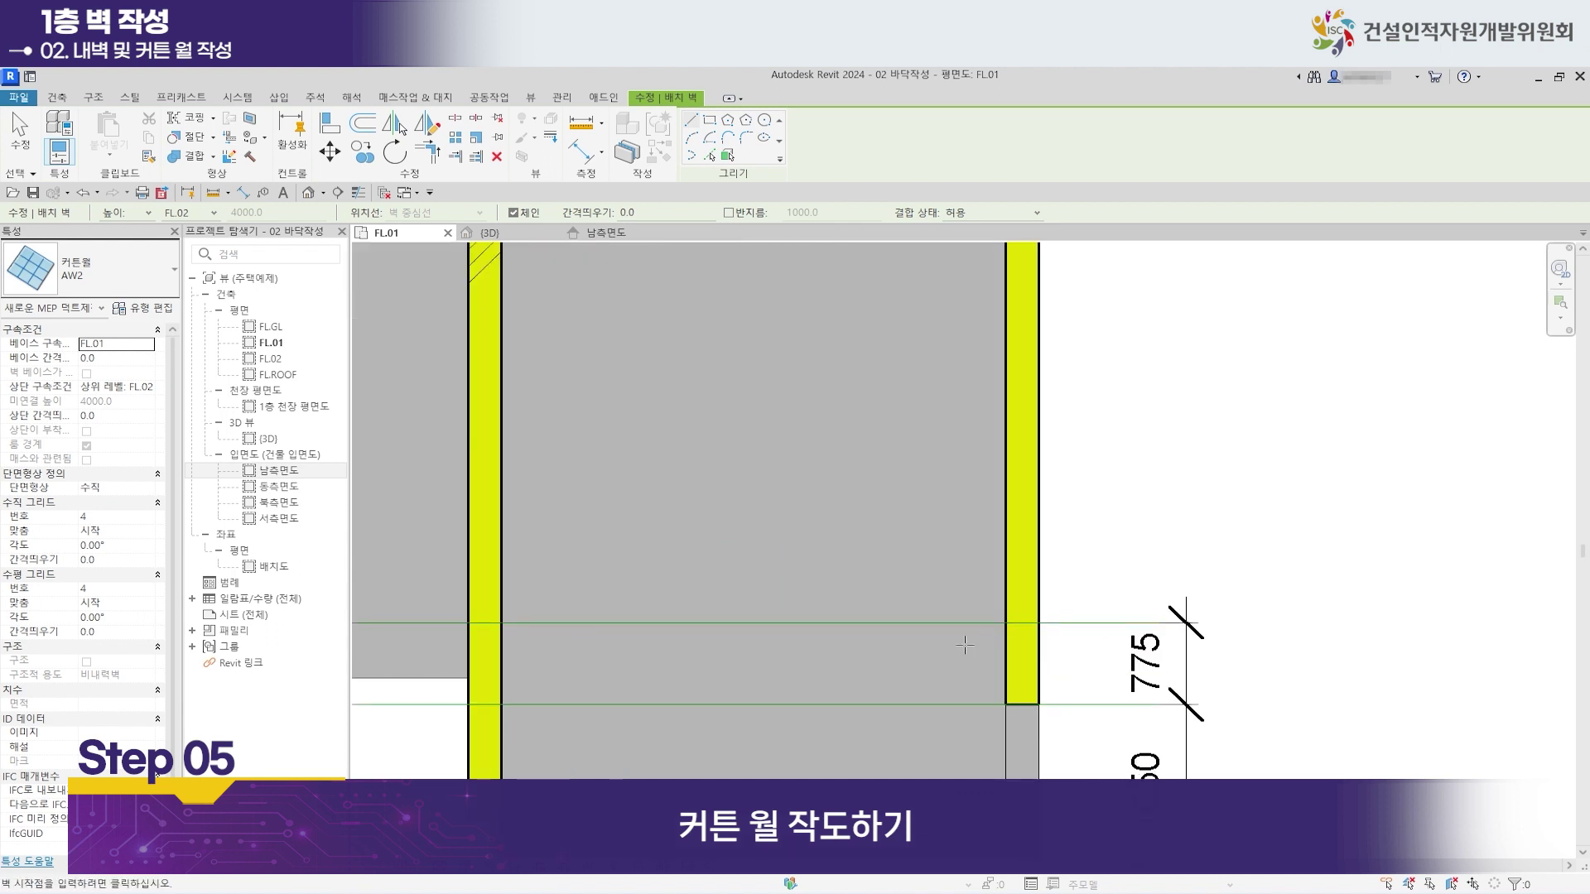
pyautogui.scroll(2, 965, 645)
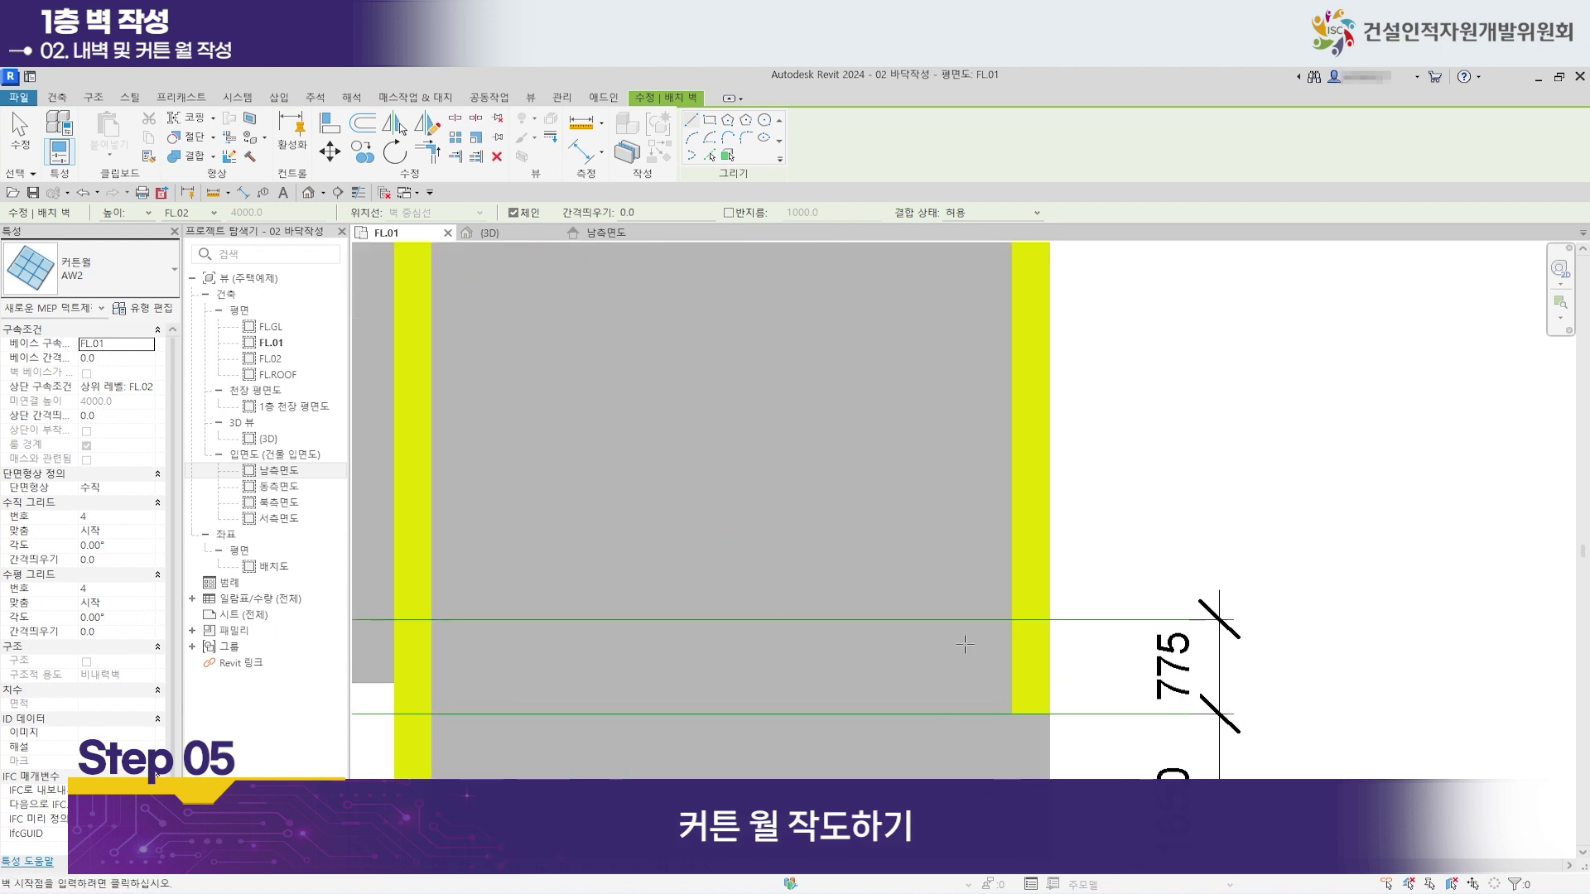
pyautogui.click(1011, 619)
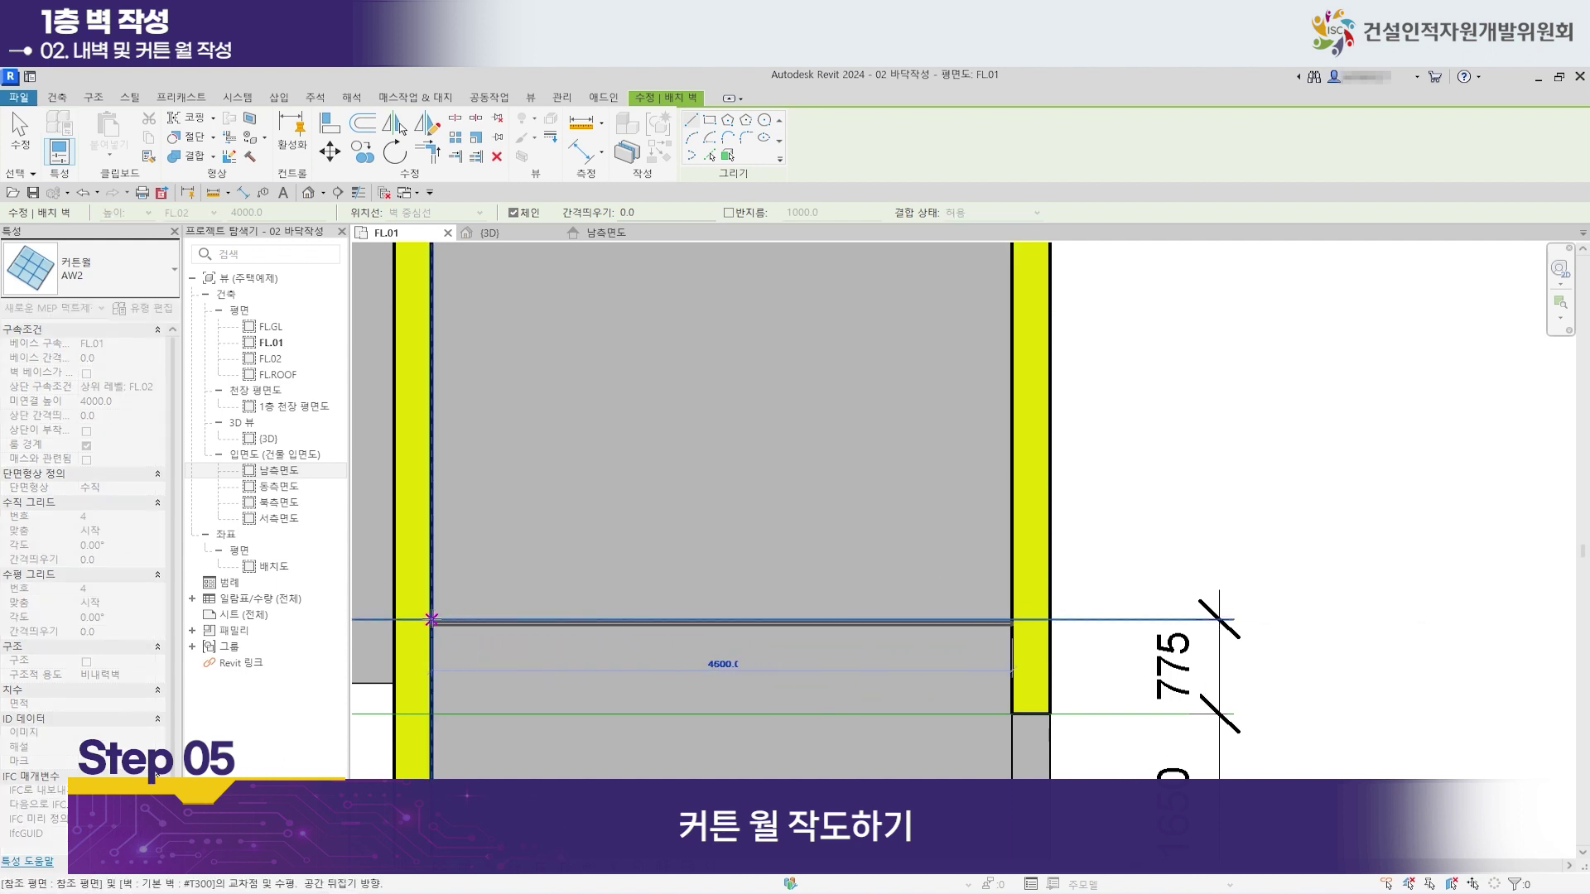
pyautogui.click(432, 619)
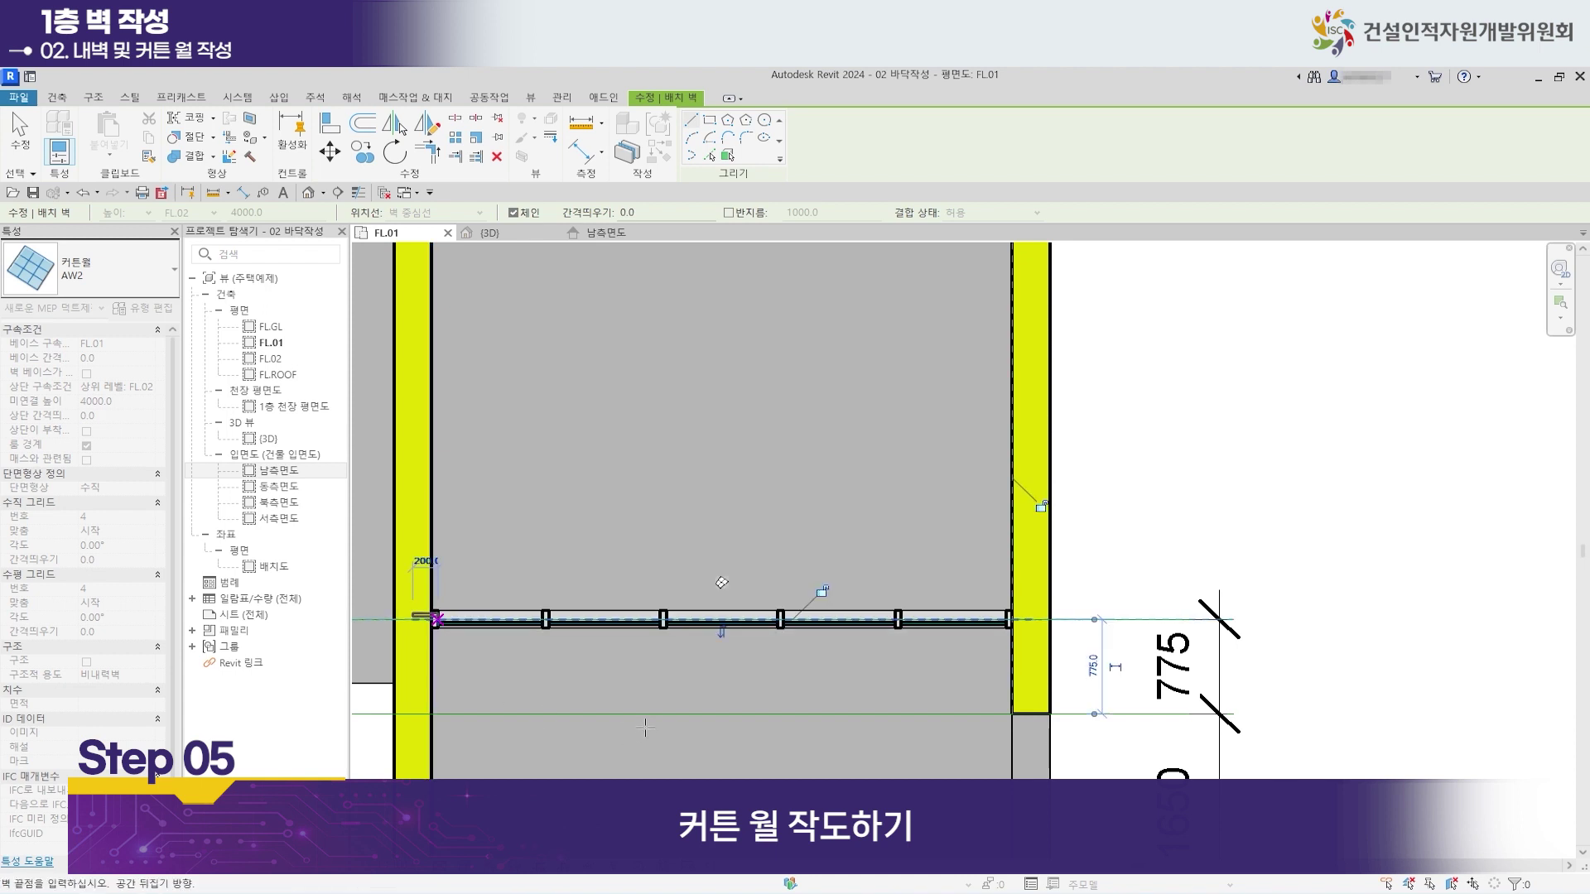
pyautogui.press('Escape')
pyautogui.press('Escape')
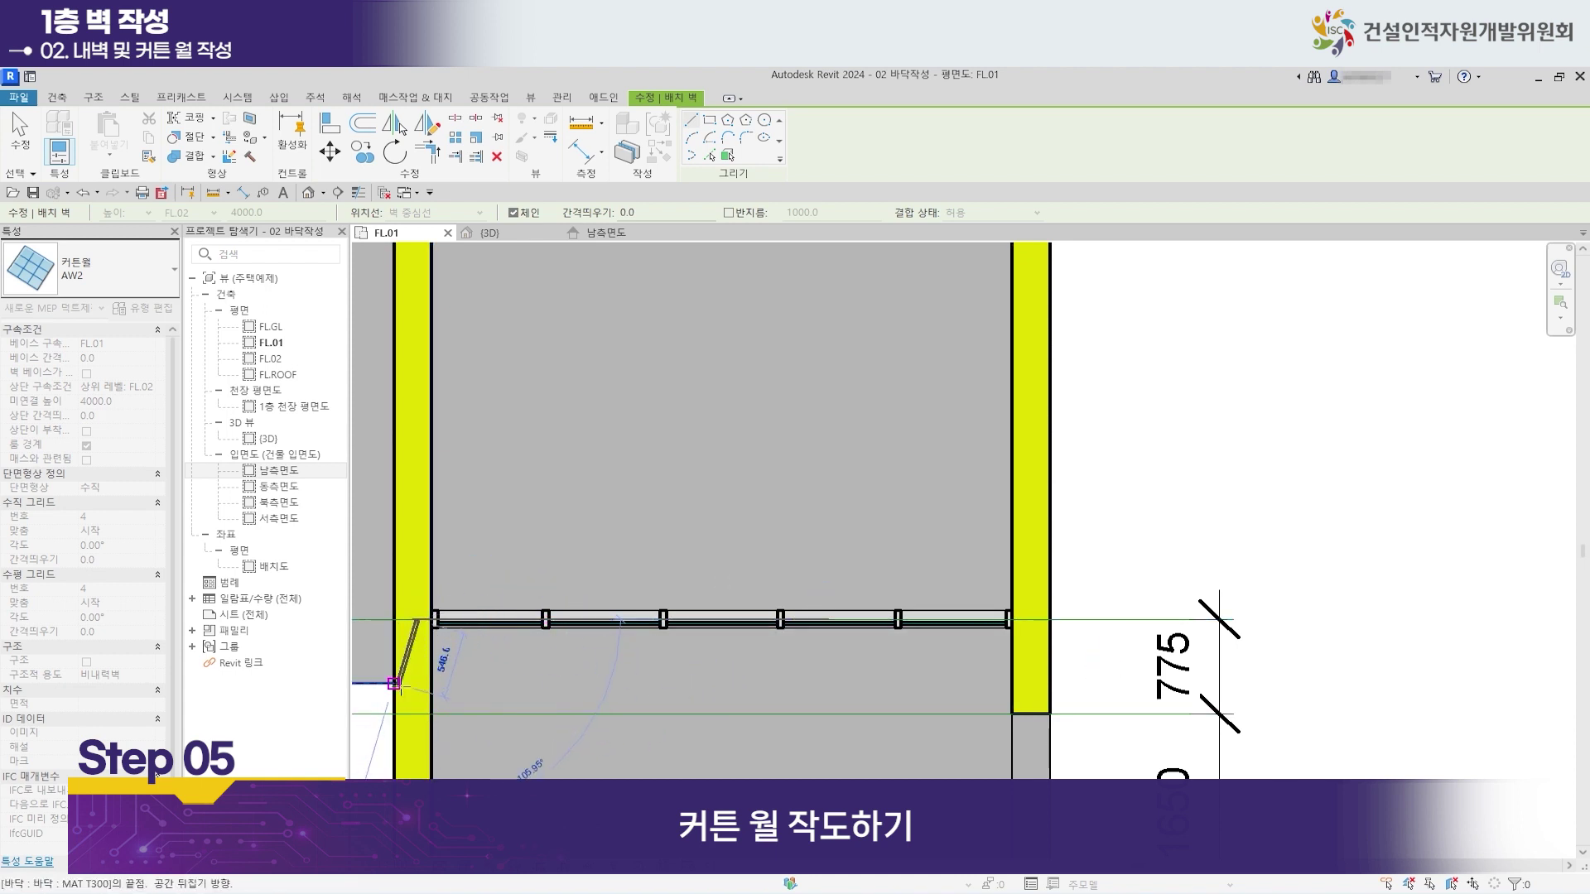
pyautogui.press('Return')
# Switch to the 3D view and inspect the new curtain wall between the two side walls.
pyautogui.scroll(2, 819, 683)
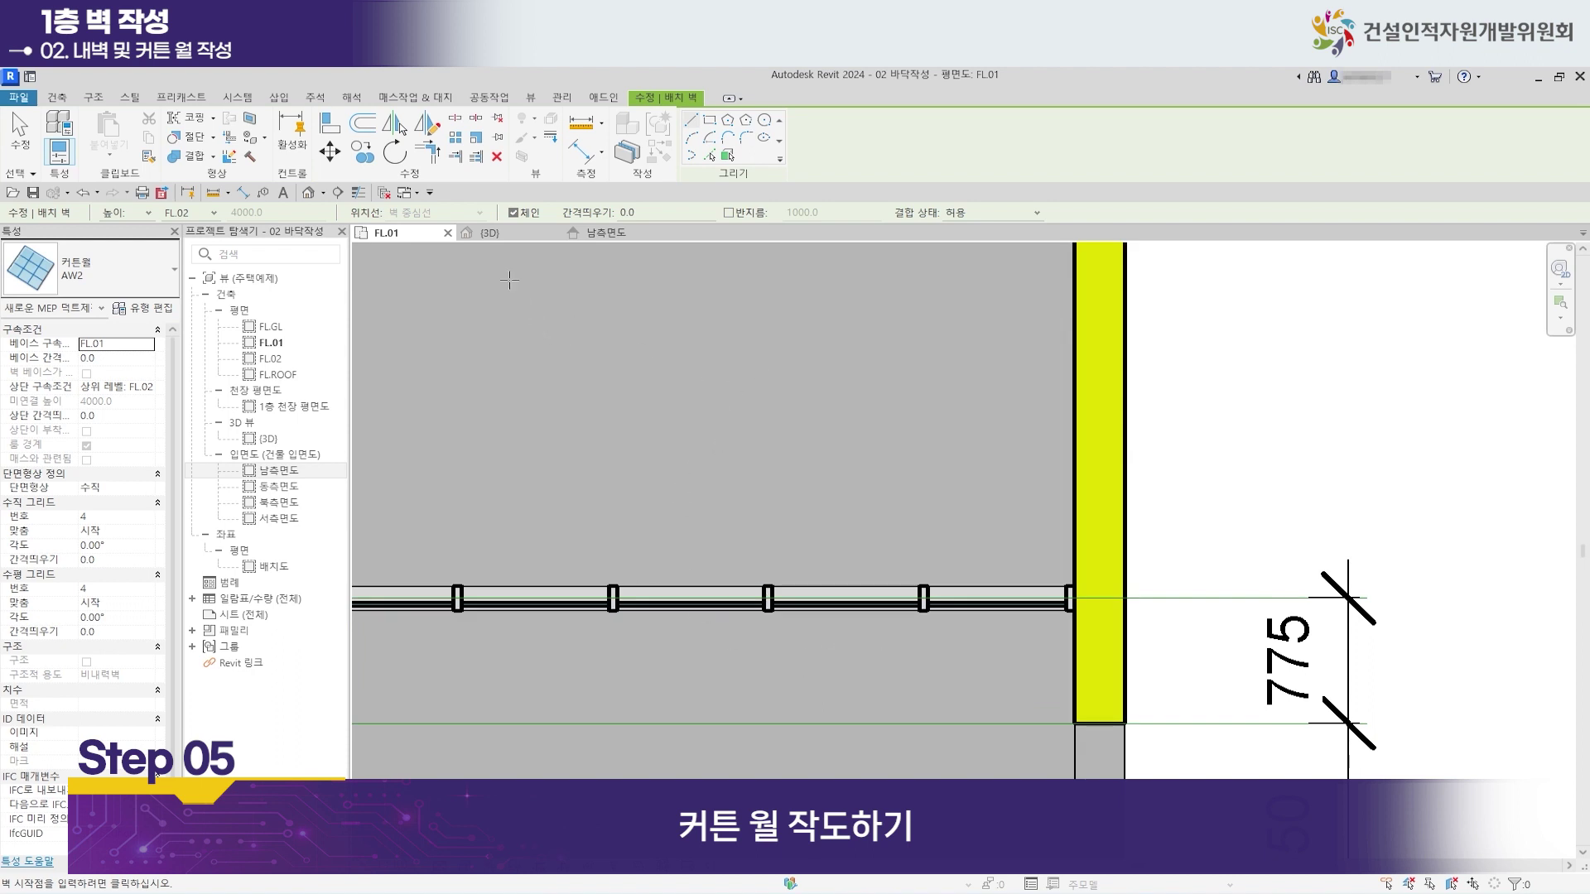
pyautogui.click(515, 232)
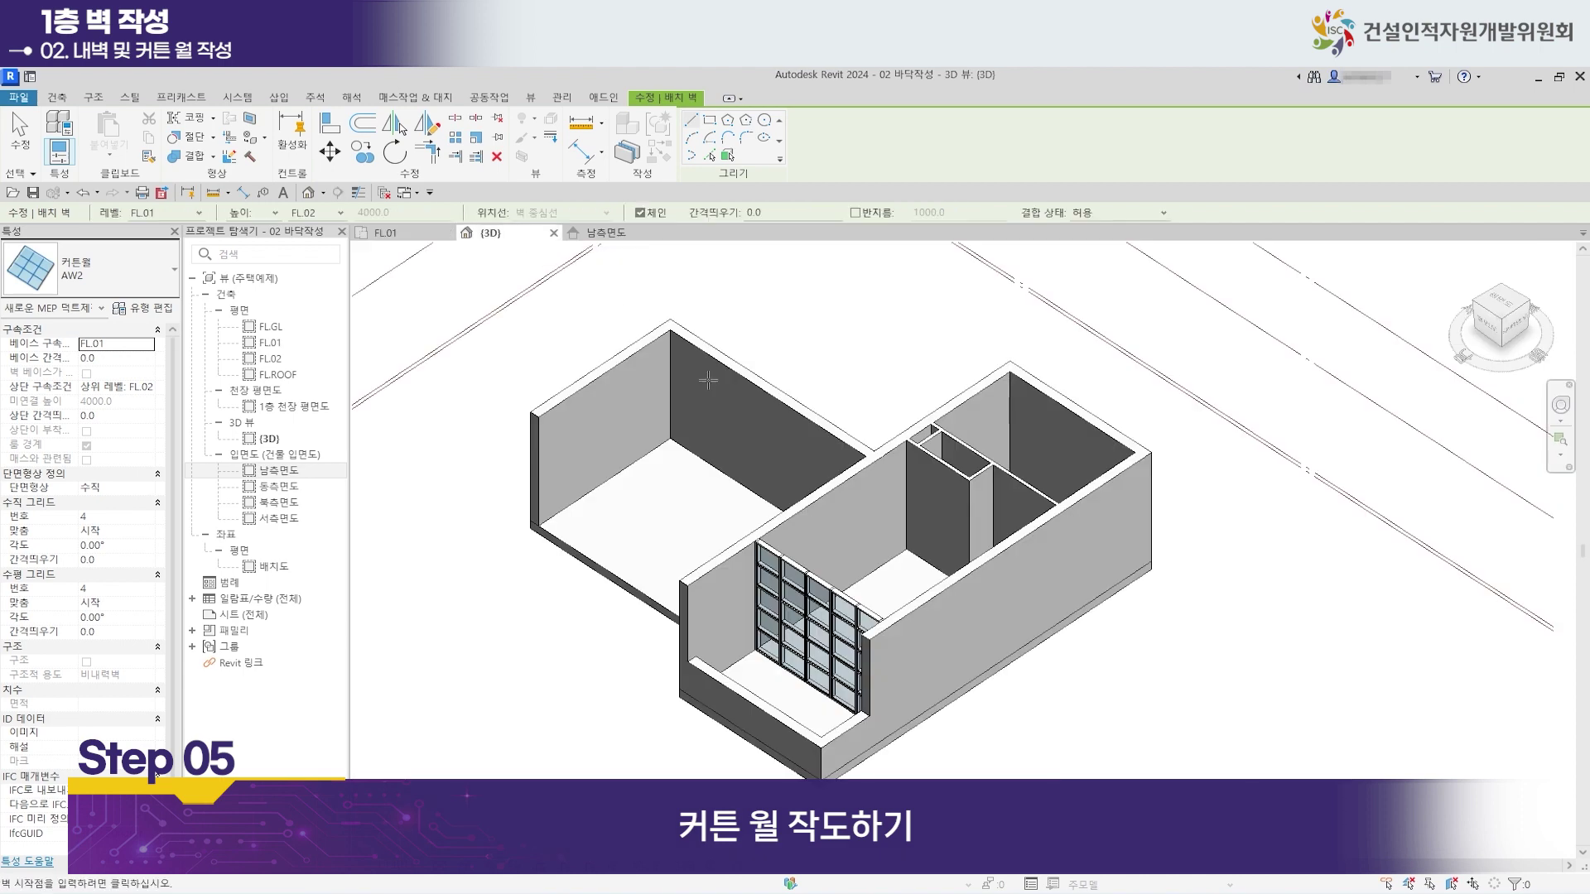
pyautogui.scroll(4, 793, 632)
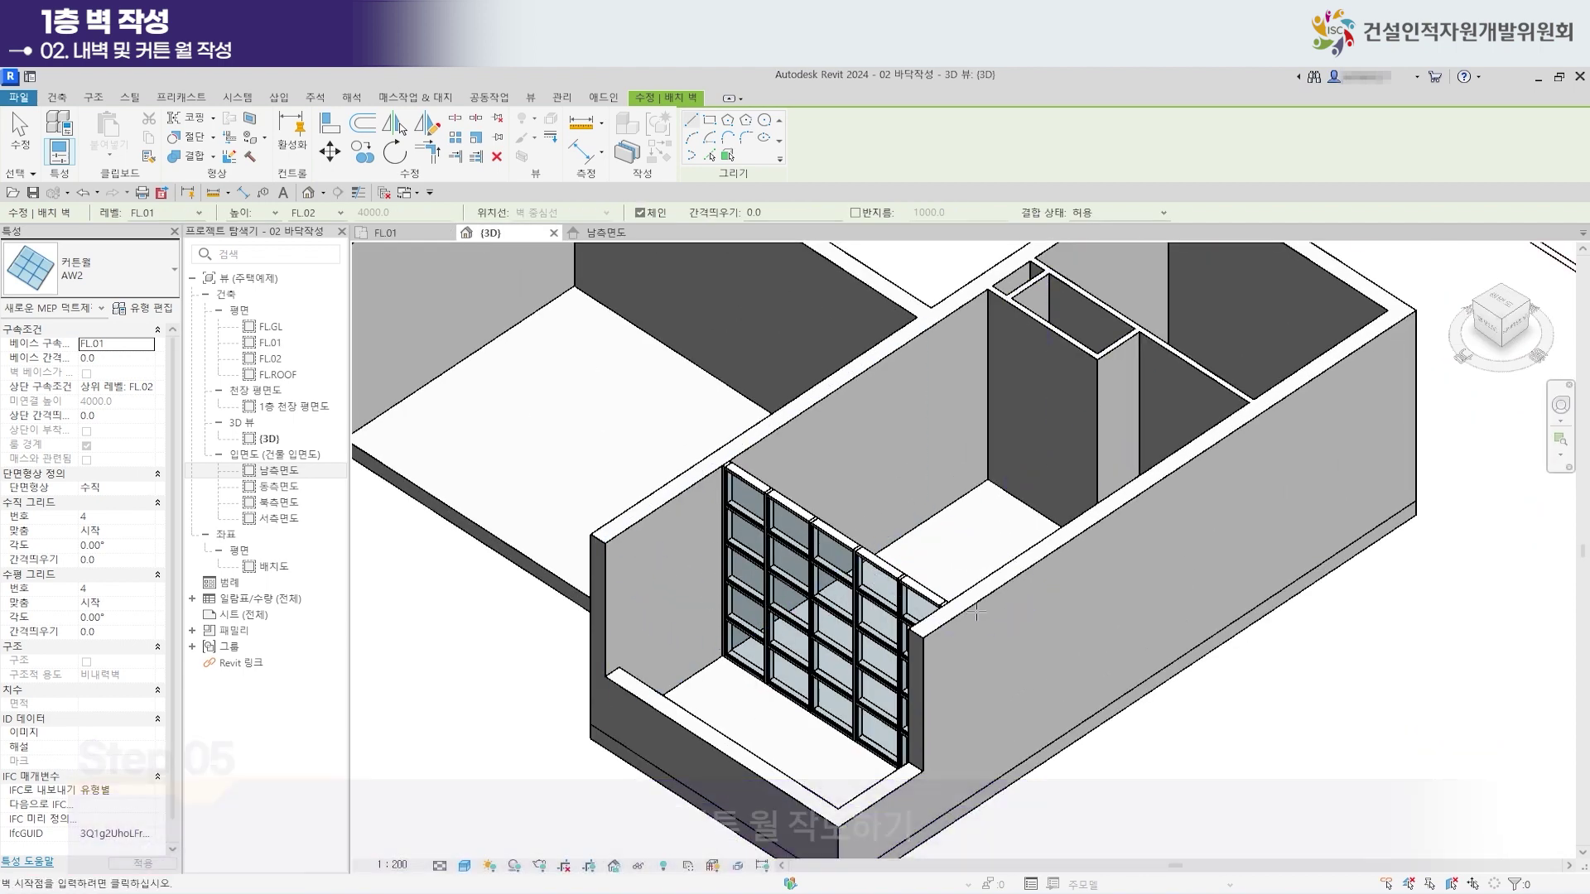
# On FL.01, draw a second AW2 curtain wall from the left wall to the right wall, about 1600 mm above the first.
pyautogui.click(404, 233)
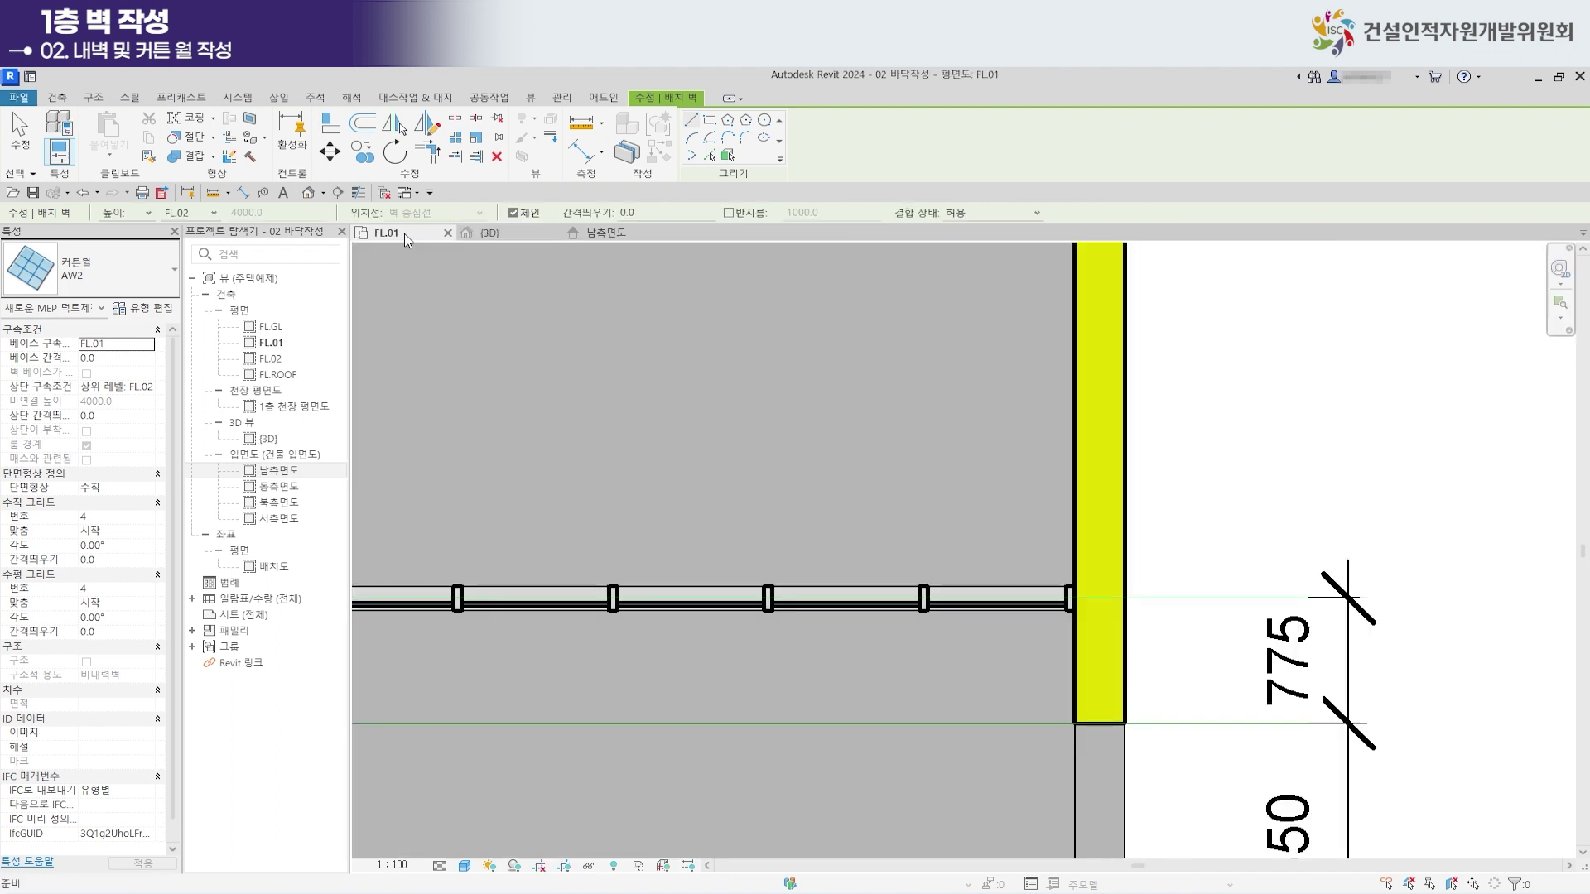
pyautogui.scroll(-1, 783, 521)
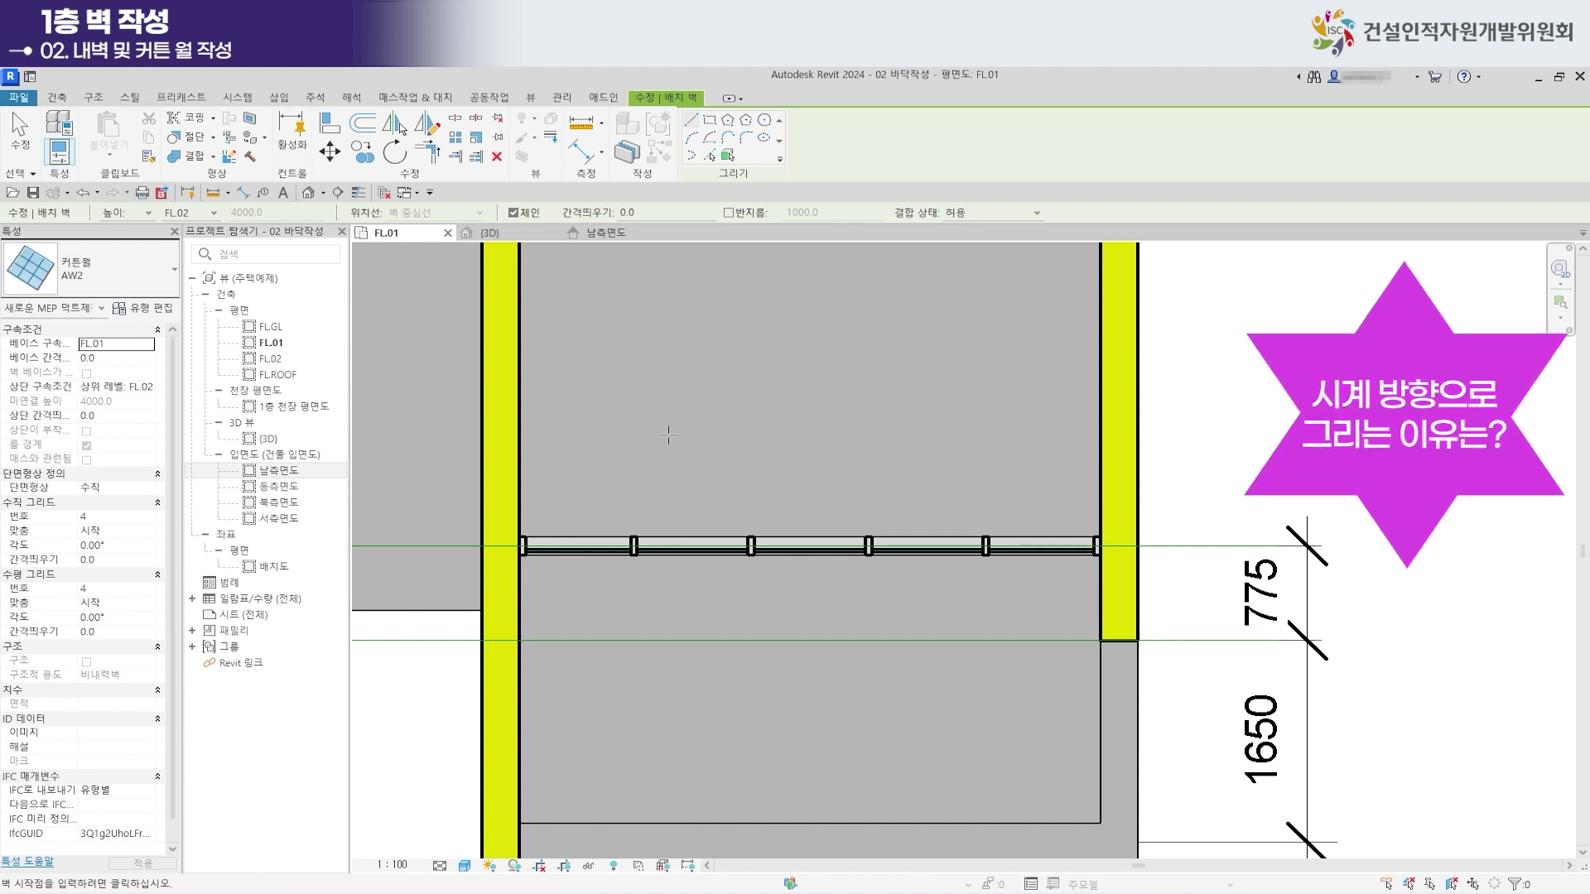
pyautogui.scroll(2, 489, 542)
pyautogui.scroll(-2, 708, 476)
pyautogui.moveTo(643, 367); pyautogui.dragTo(550, 464, button='middle')
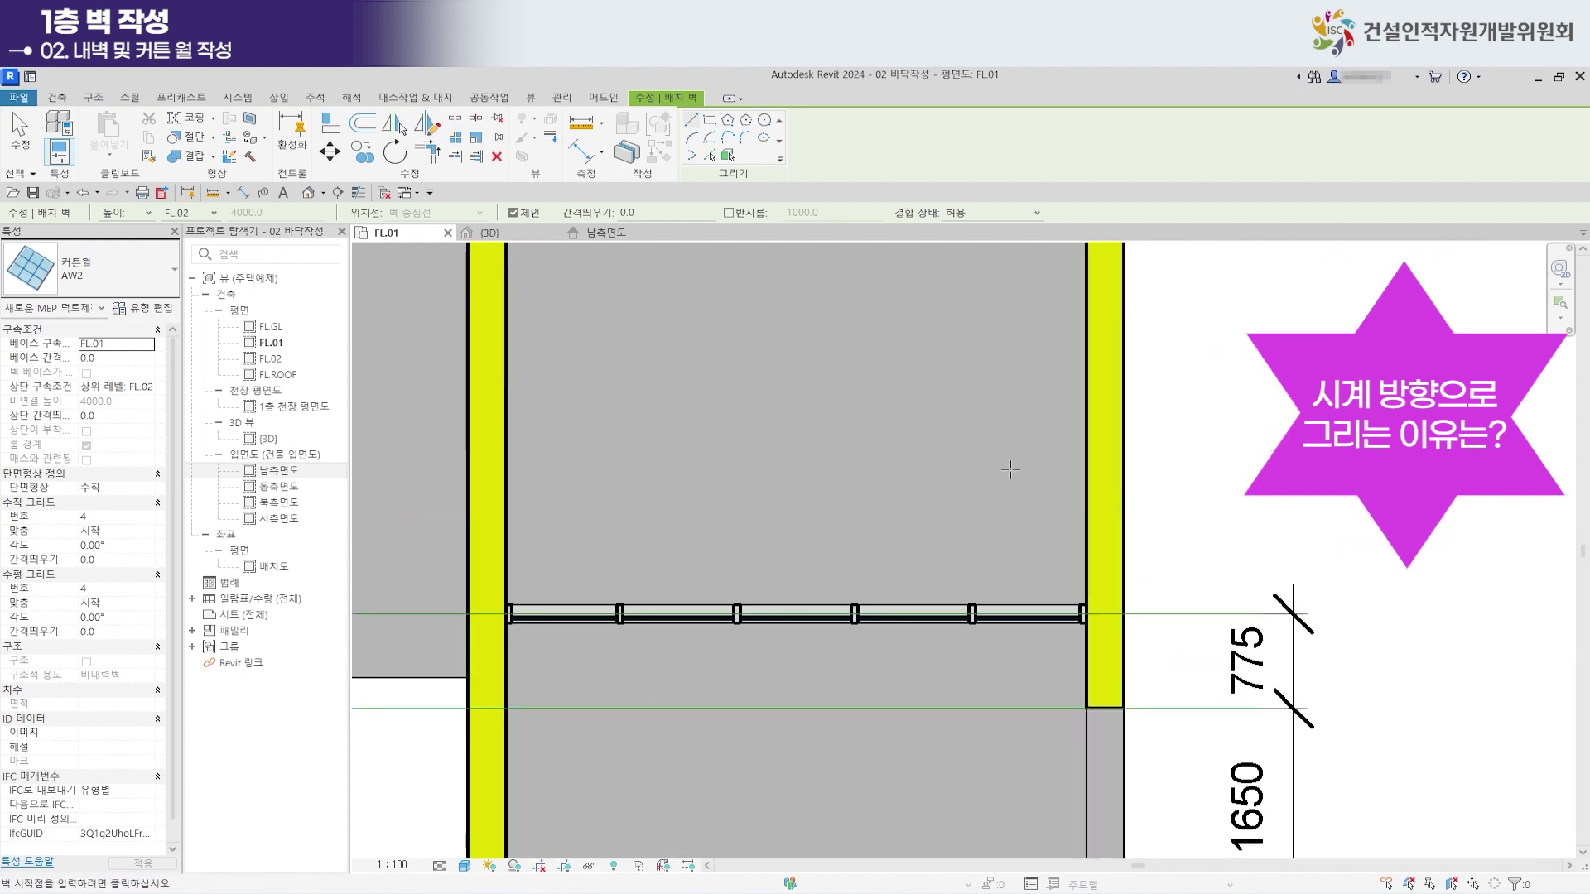
pyautogui.click(506, 421)
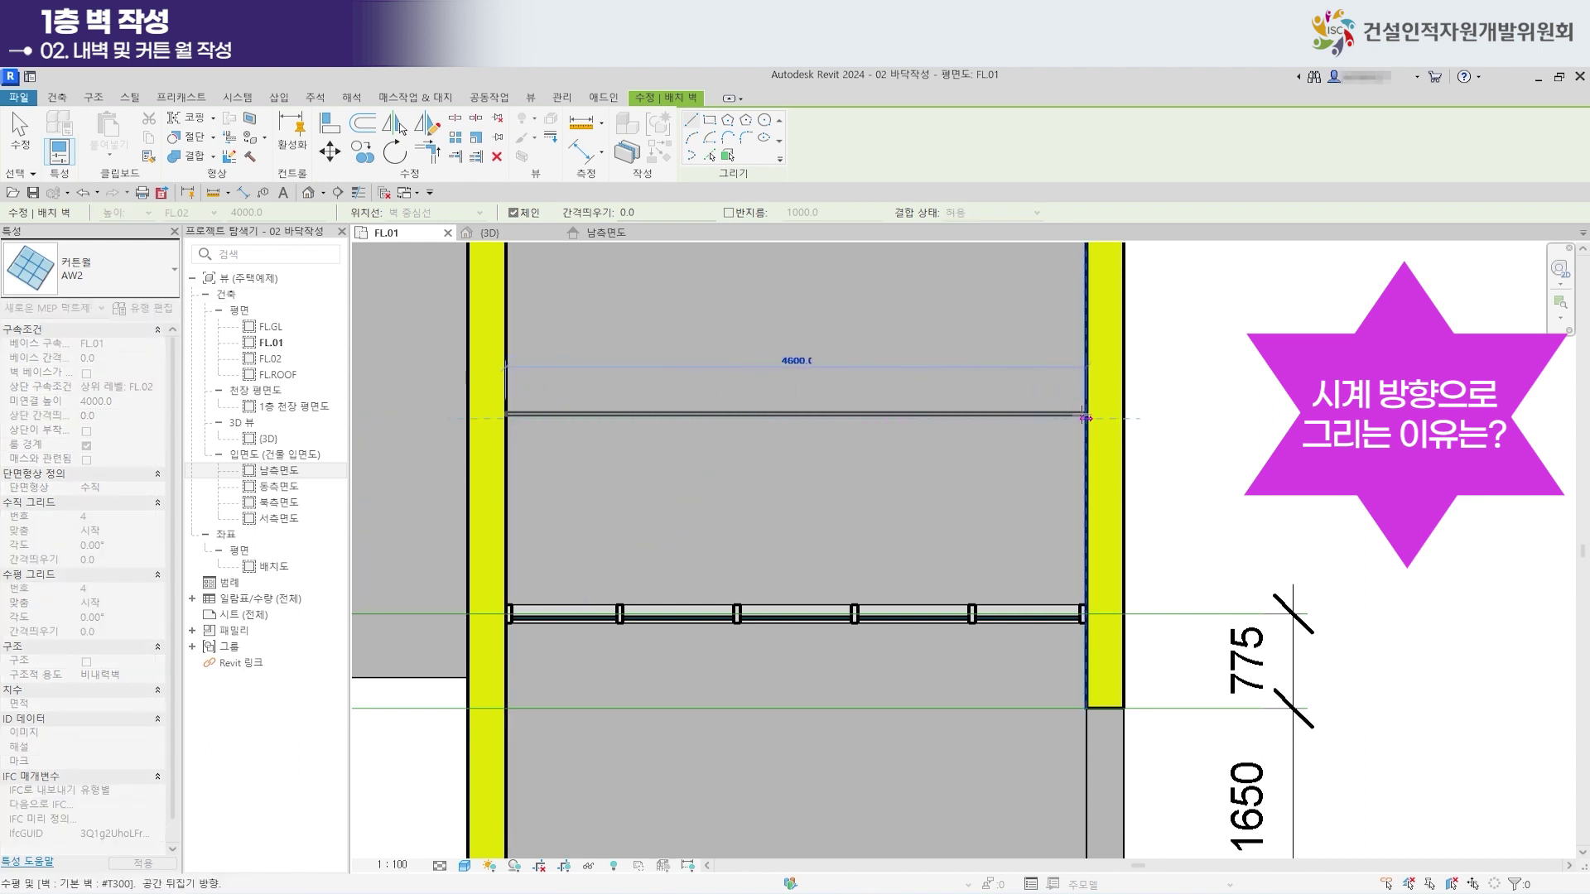
pyautogui.click(1085, 418)
pyautogui.press('Escape')
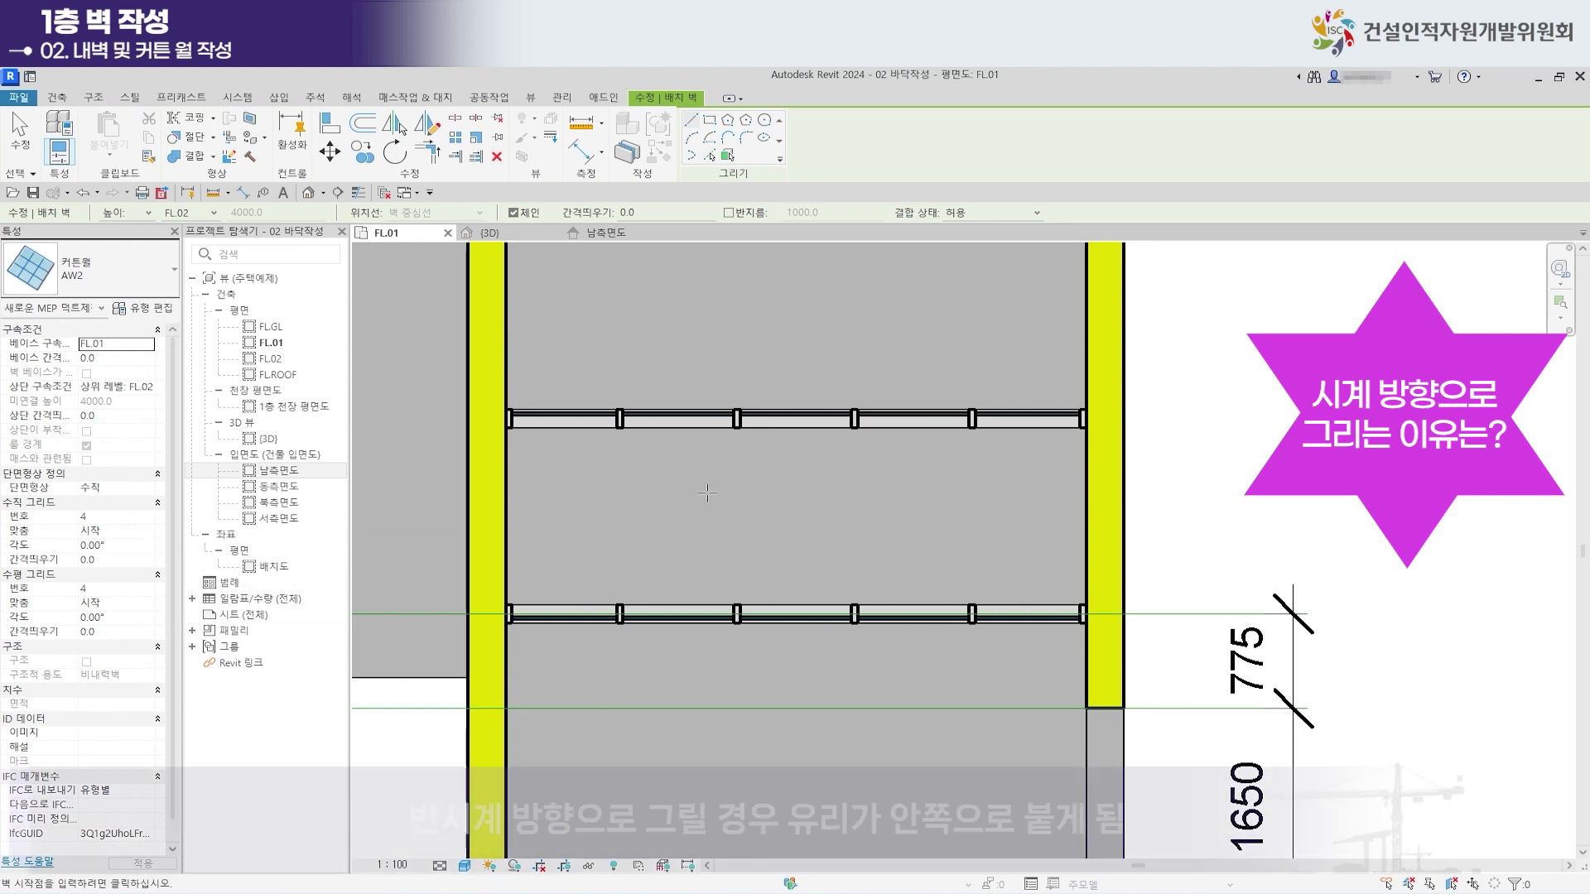
# Compare the glass position within the mullions of the two curtain walls and leave the wall command.
pyautogui.scroll(1, 707, 494)
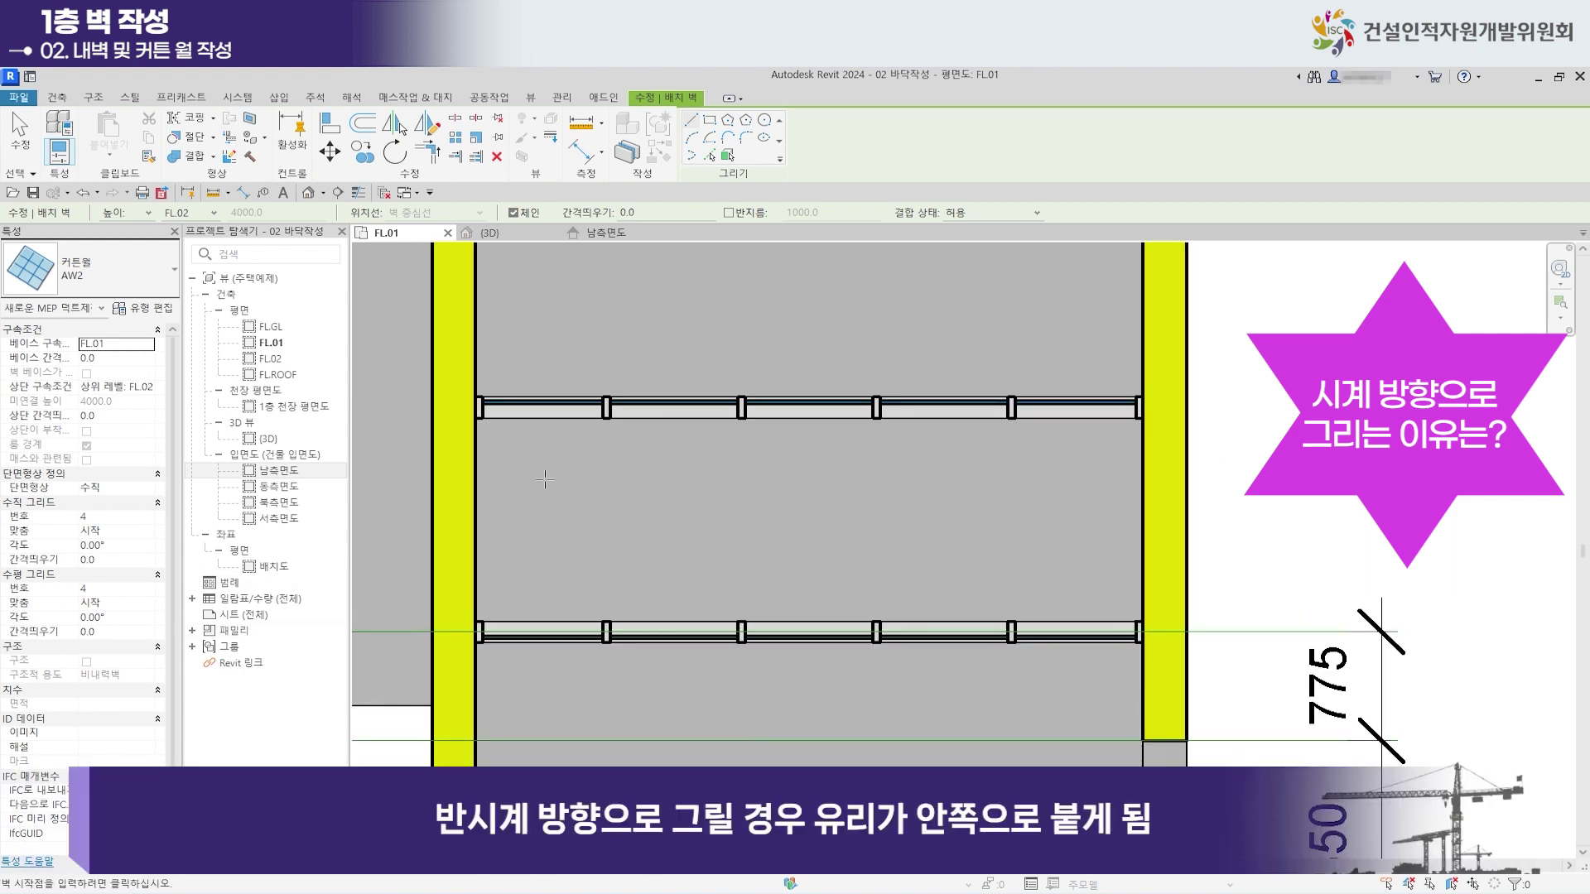
pyautogui.scroll(1, 545, 478)
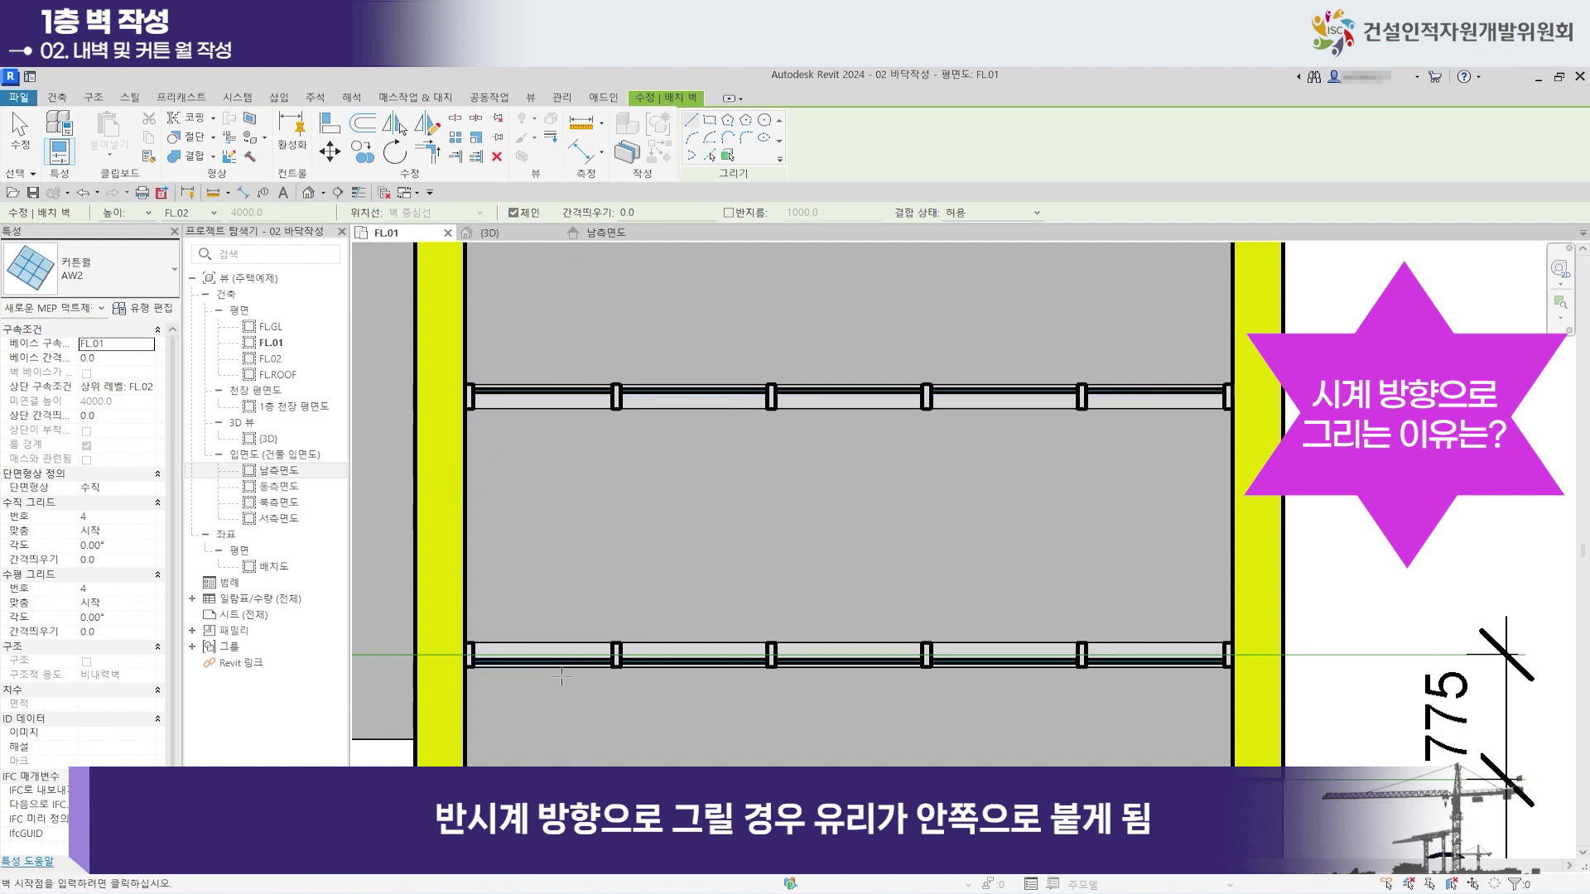
pyautogui.scroll(2, 512, 699)
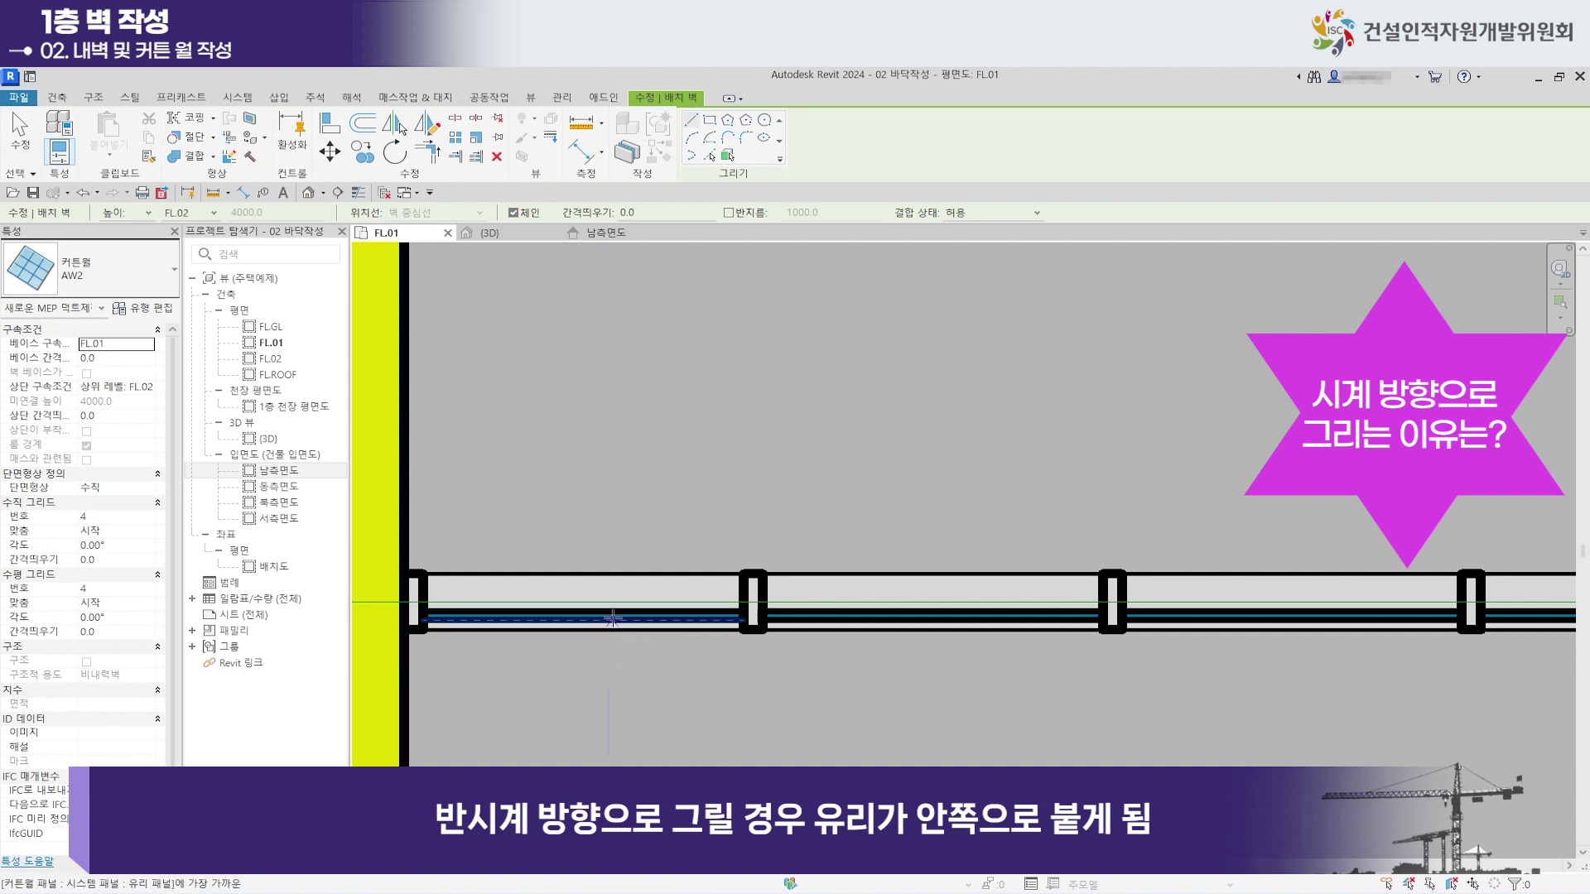
pyautogui.scroll(-4, 612, 620)
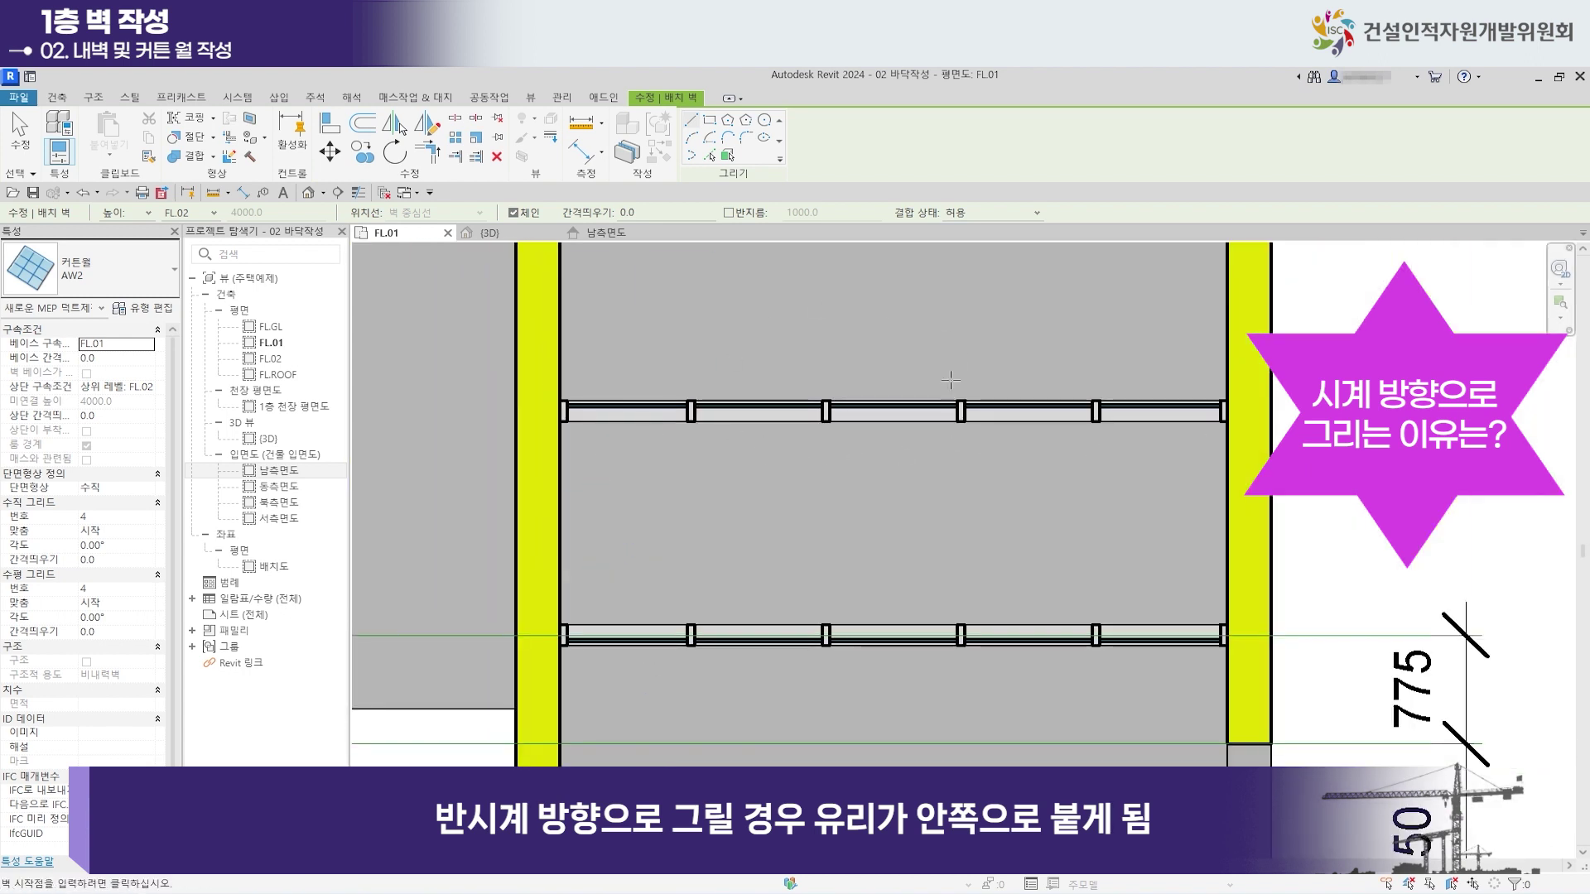
pyautogui.scroll(2, 753, 387)
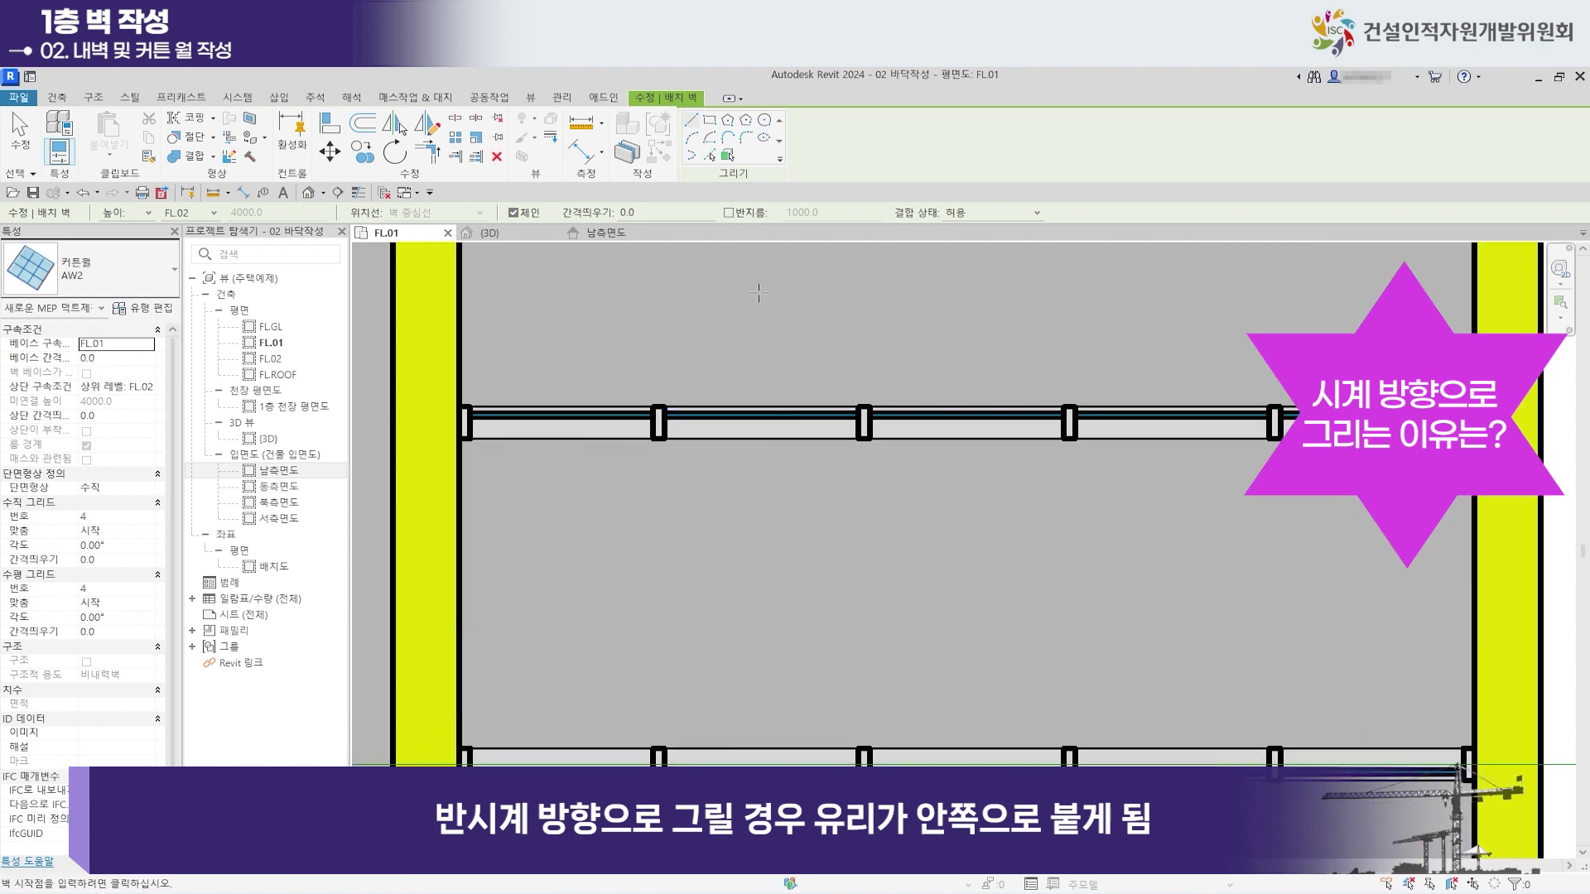
pyautogui.scroll(-2, 802, 379)
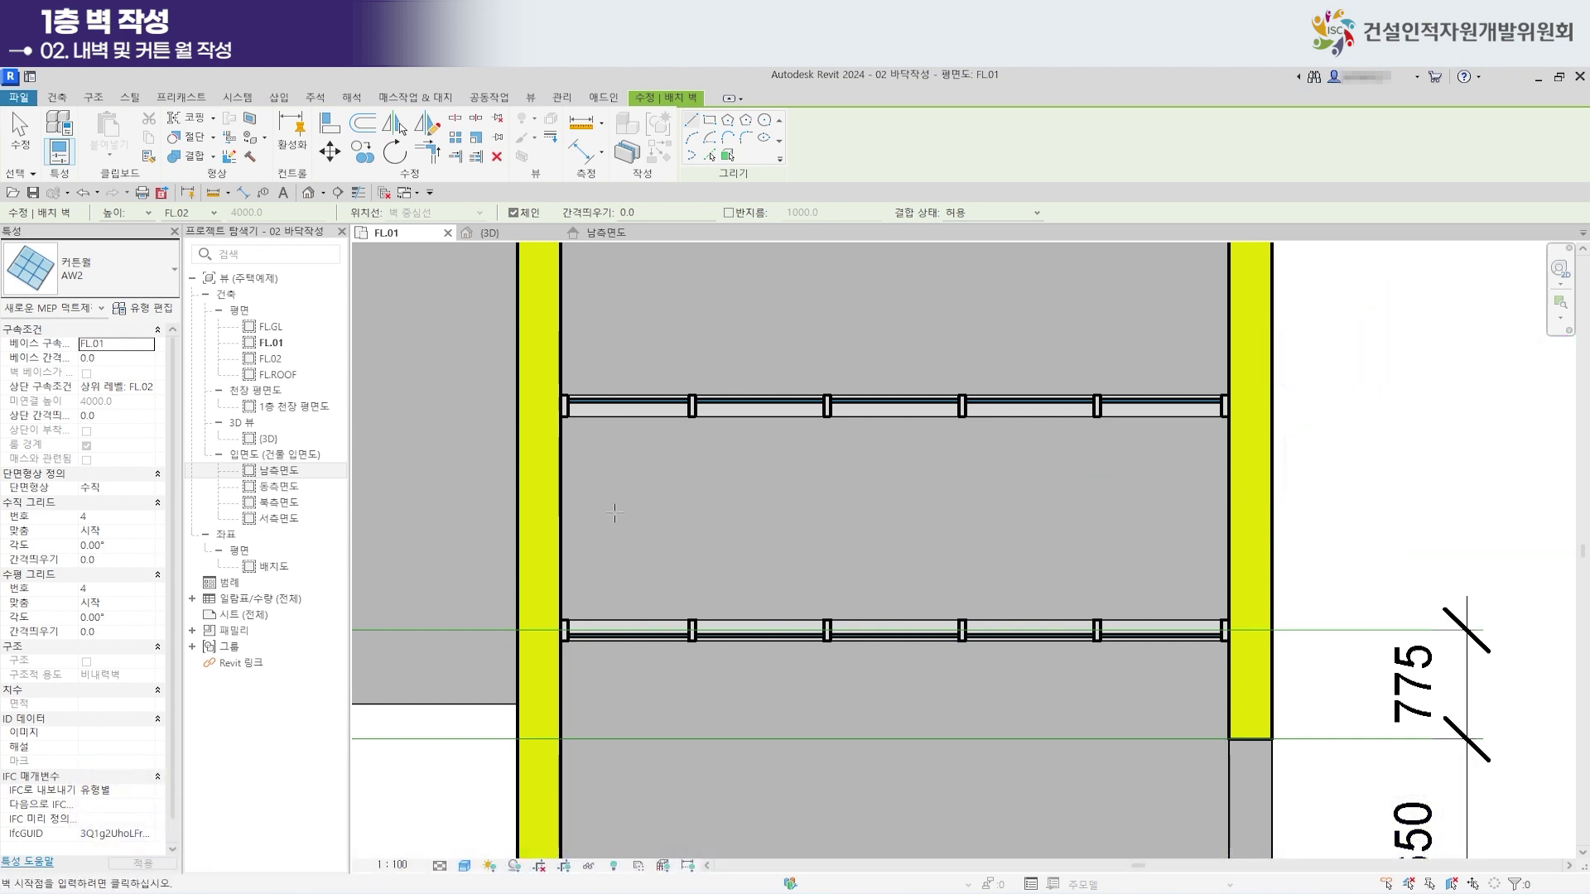
pyautogui.press('Escape')
pyautogui.press('Escape')
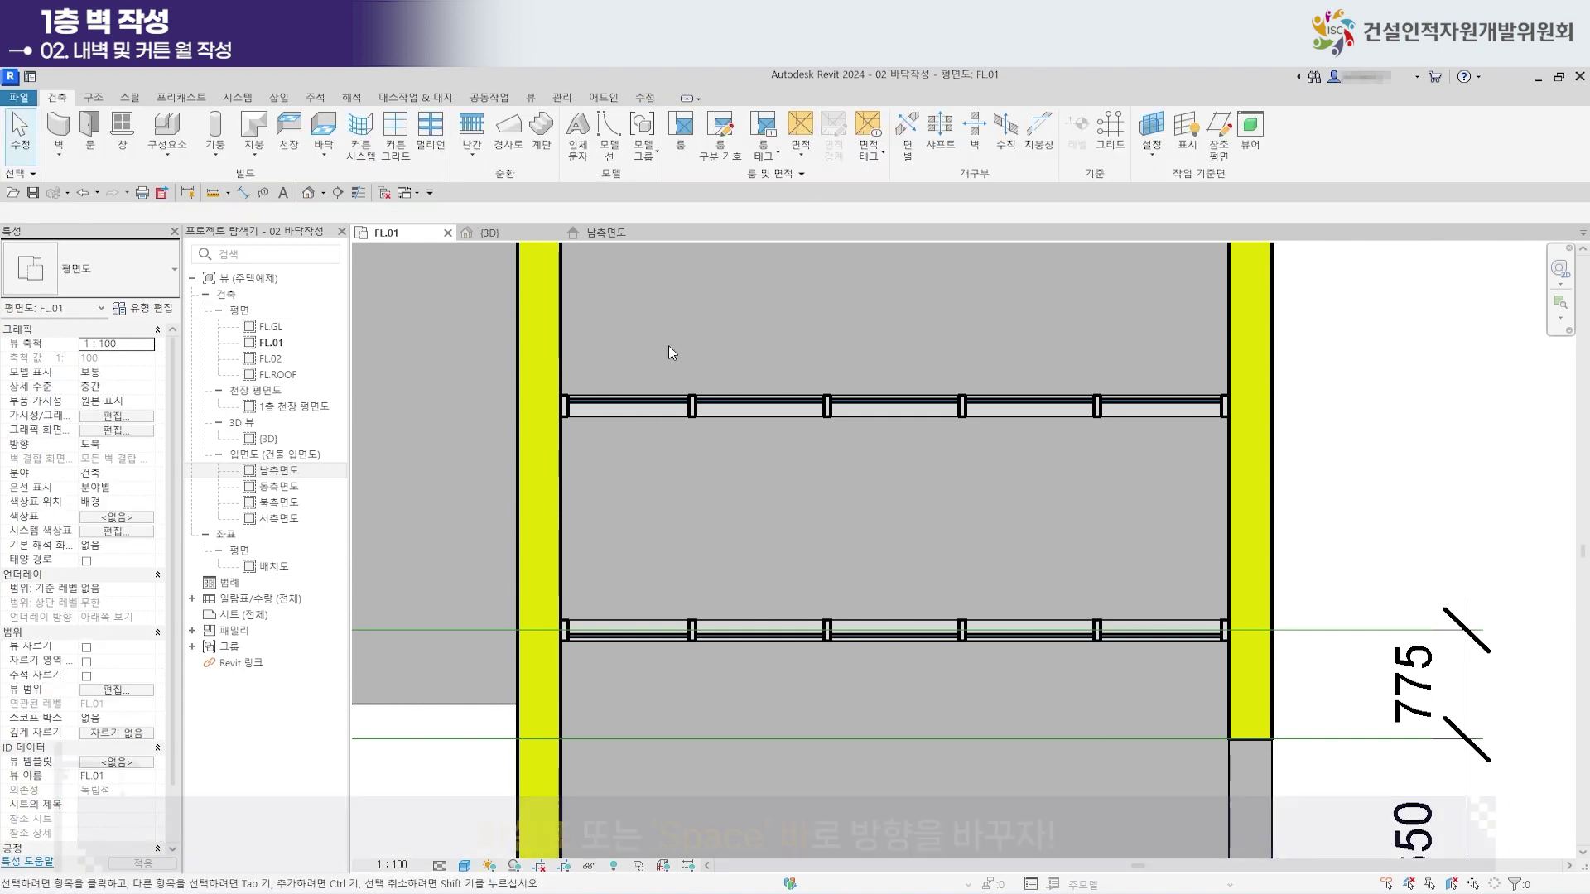
# Flip the orientation of the upper curtain wall, and flip it back again.
pyautogui.click(797, 410)
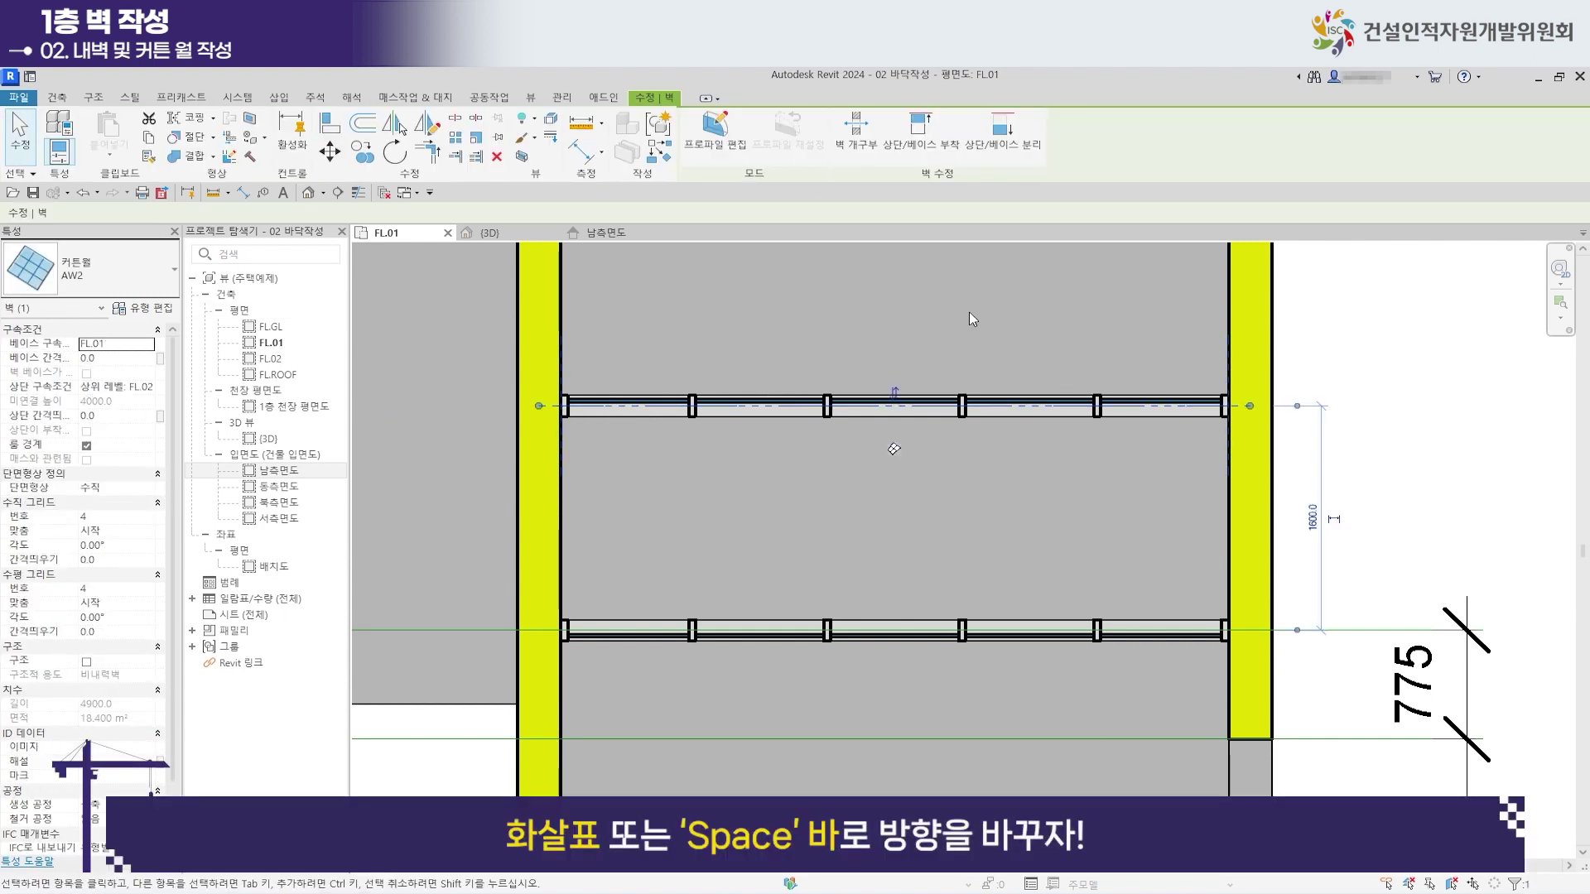
pyautogui.scroll(1, 971, 315)
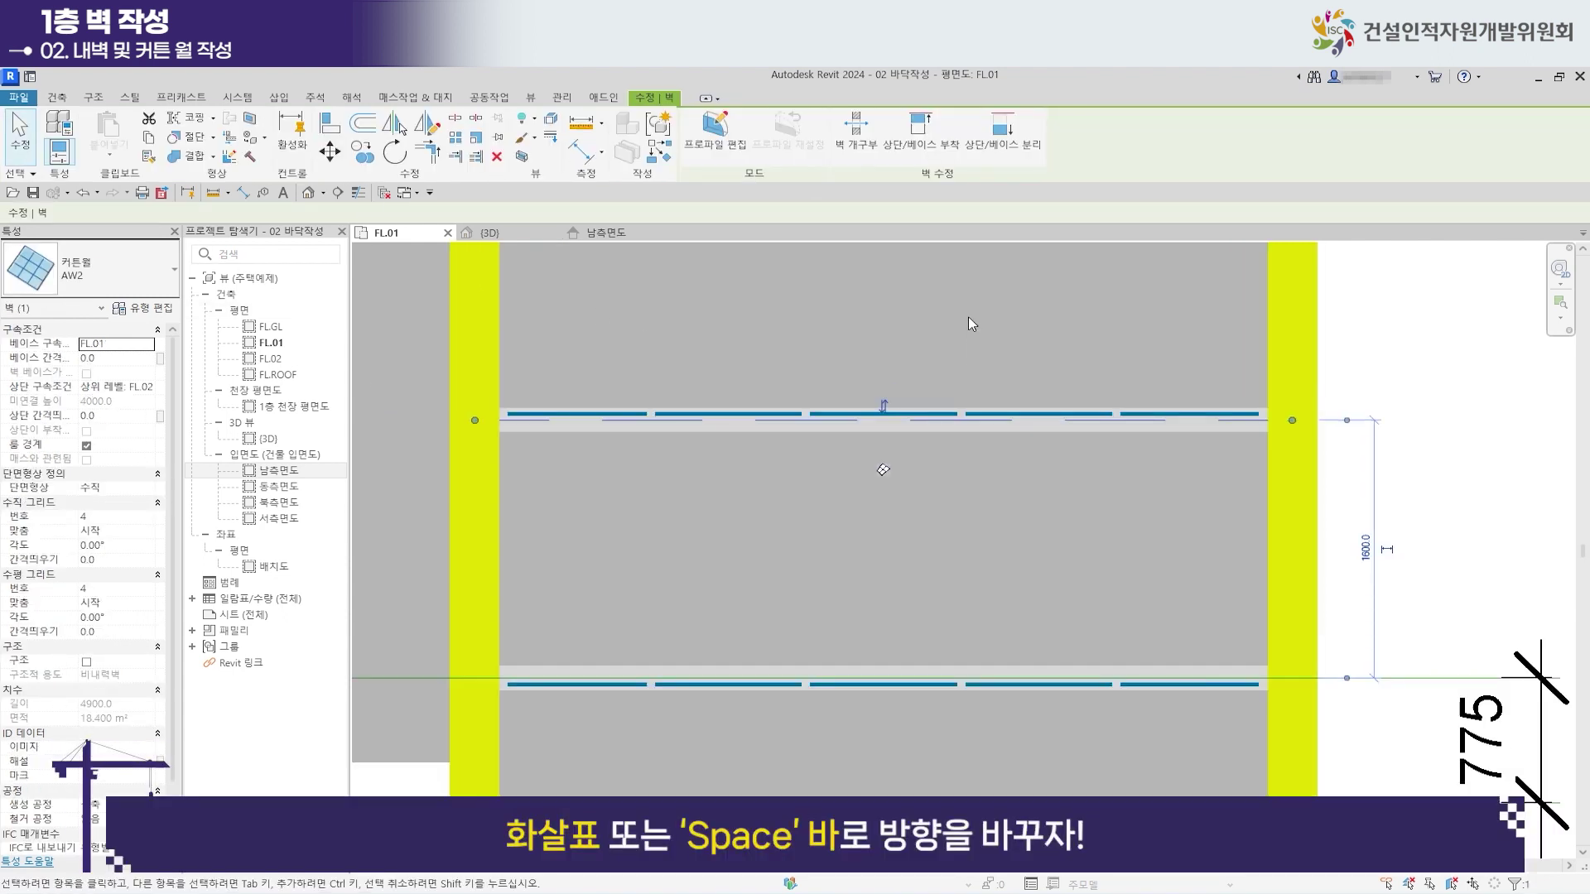
pyautogui.click(885, 407)
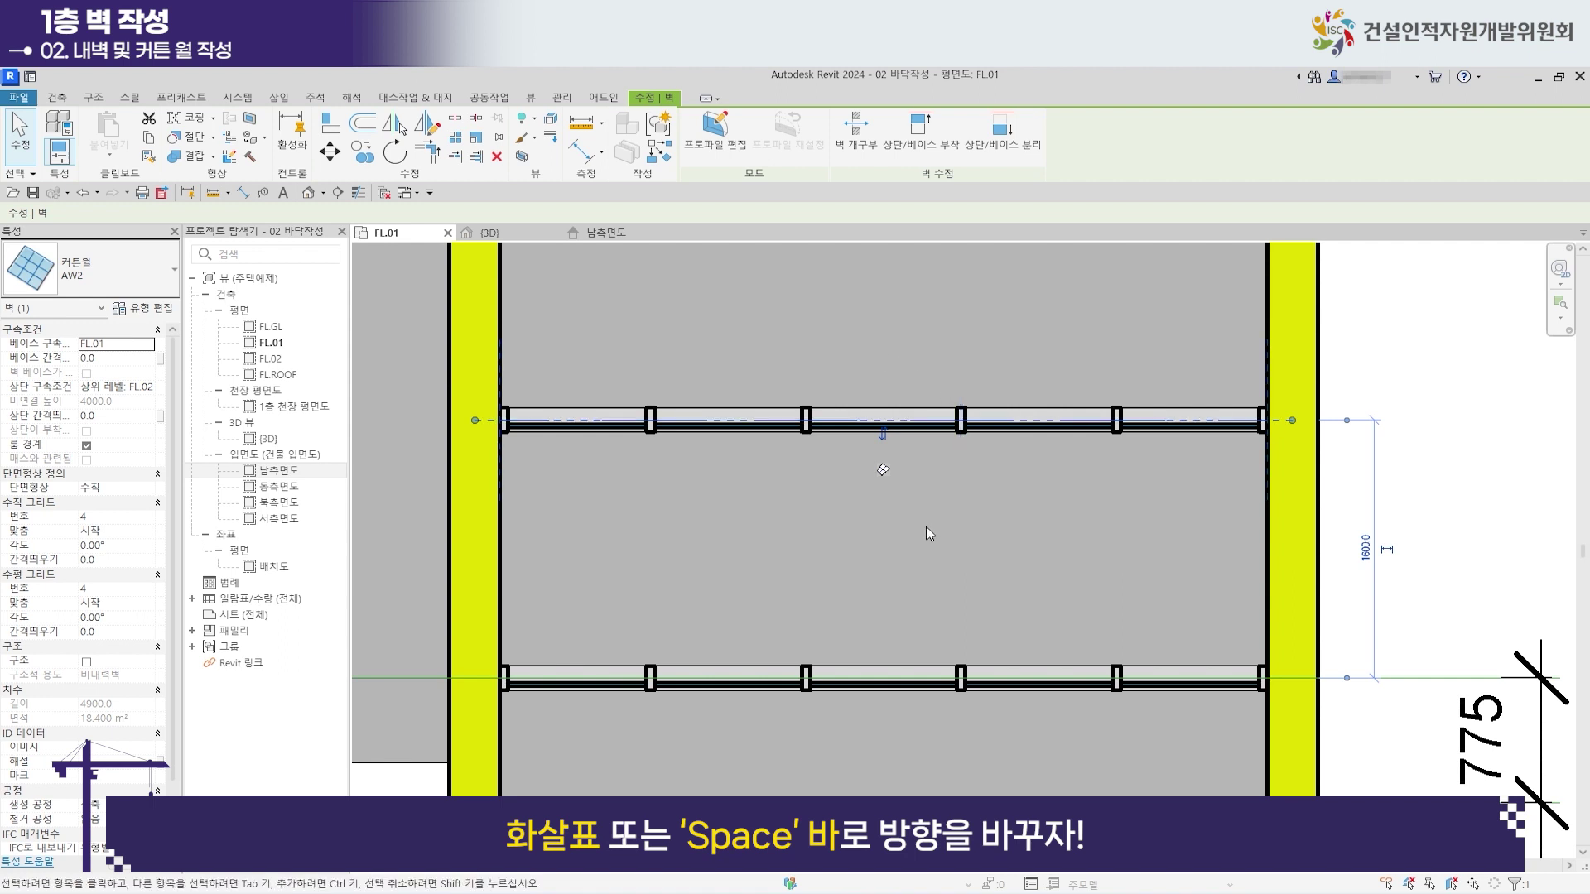
pyautogui.click(890, 444)
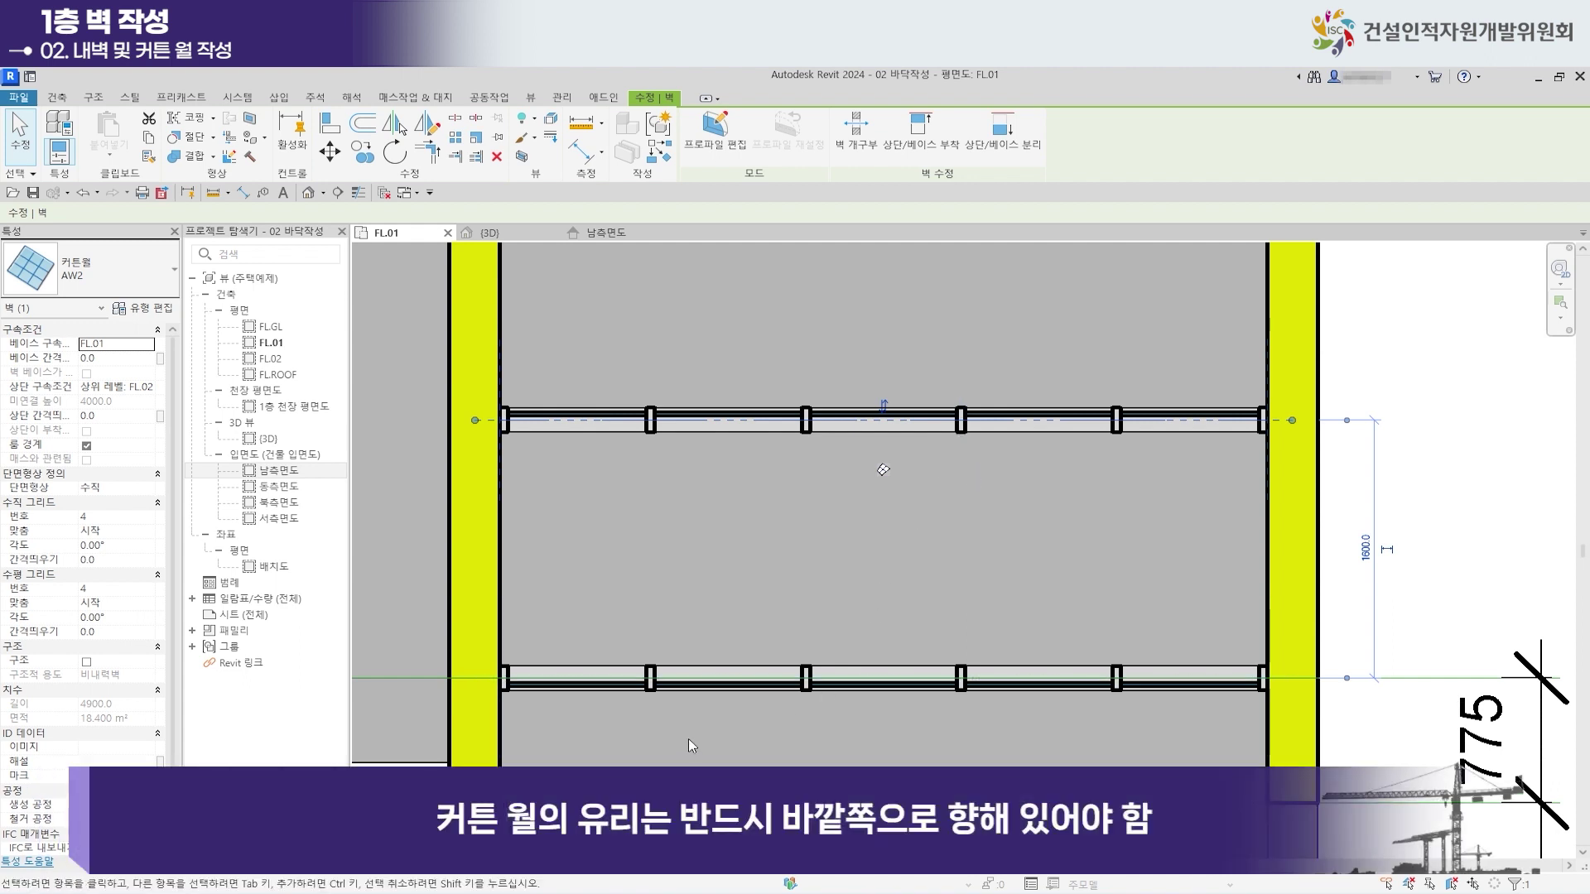
# Delete the upper comparison curtain wall from the FL.01 plan.
pyautogui.scroll(3, 690, 742)
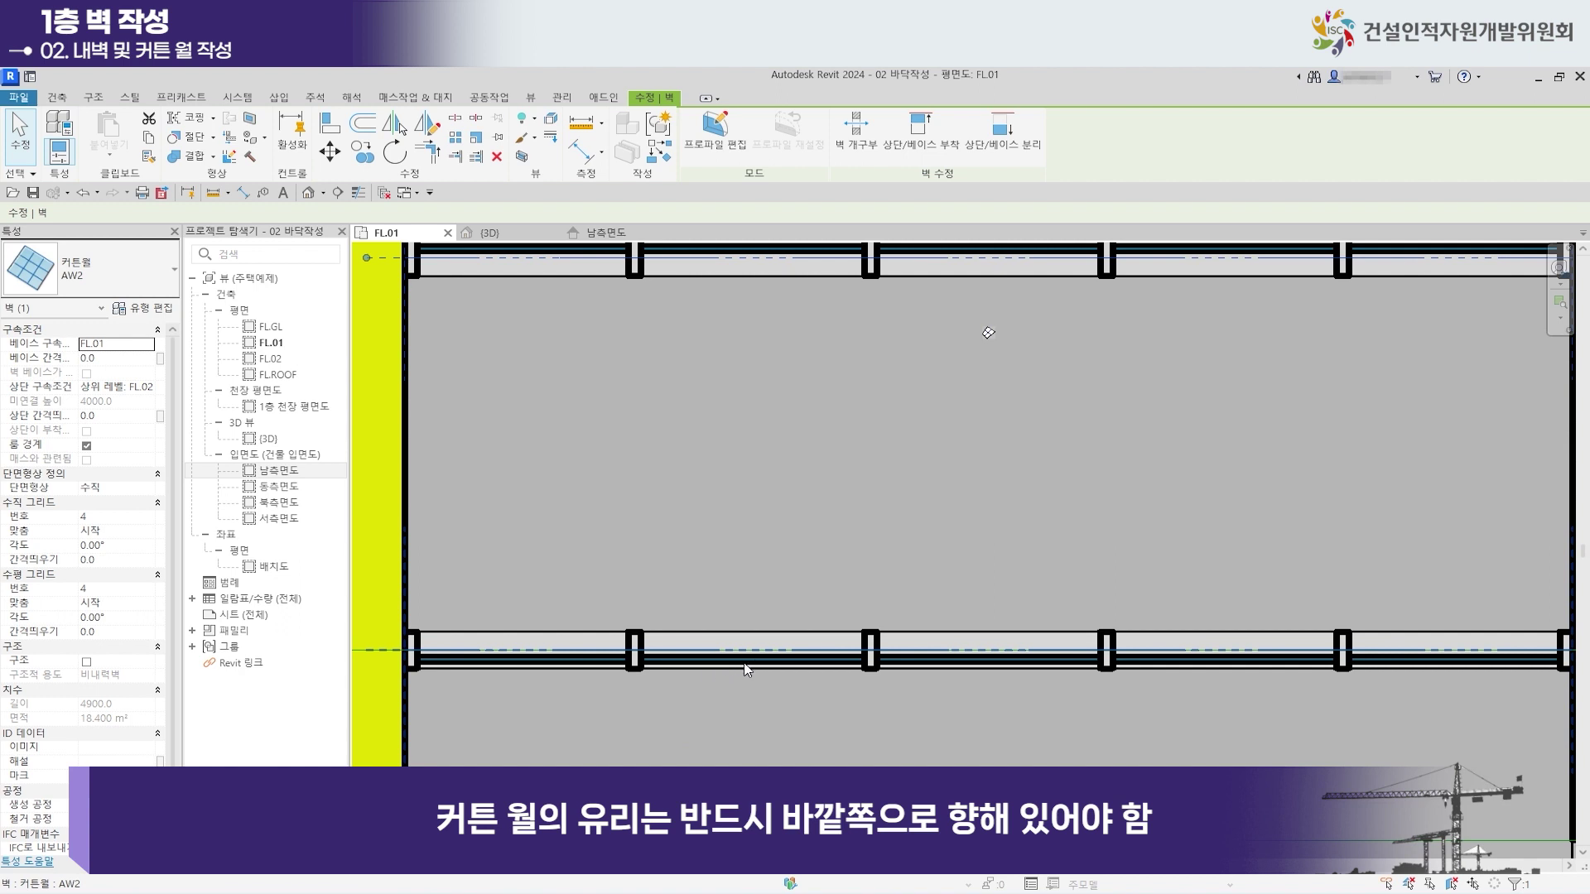
pyautogui.scroll(-4, 769, 667)
pyautogui.scroll(2, 769, 668)
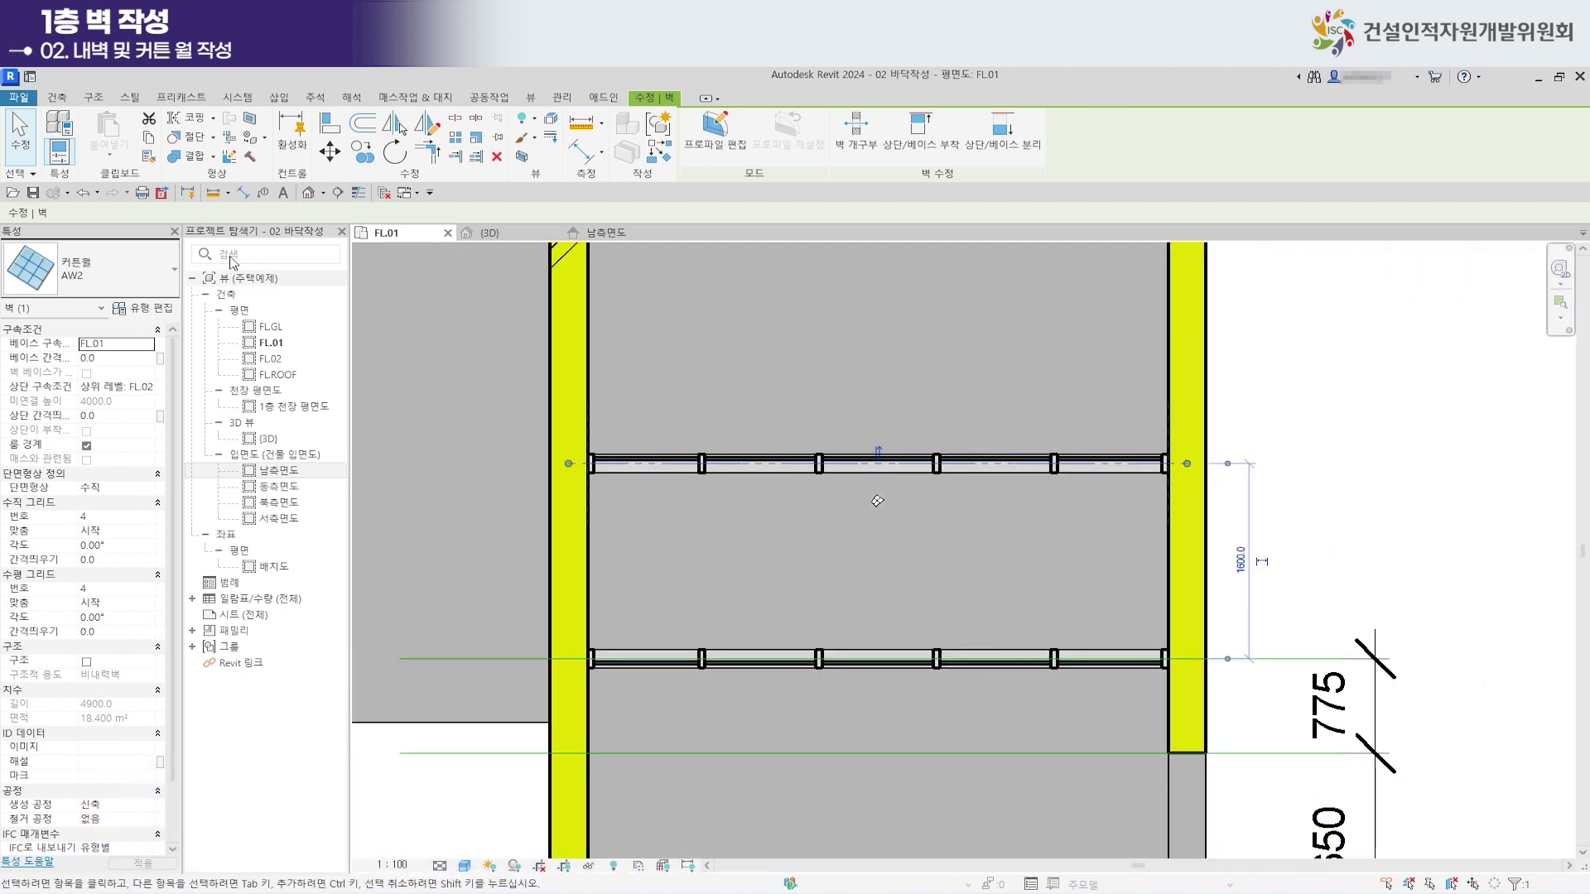
pyautogui.click(19, 132)
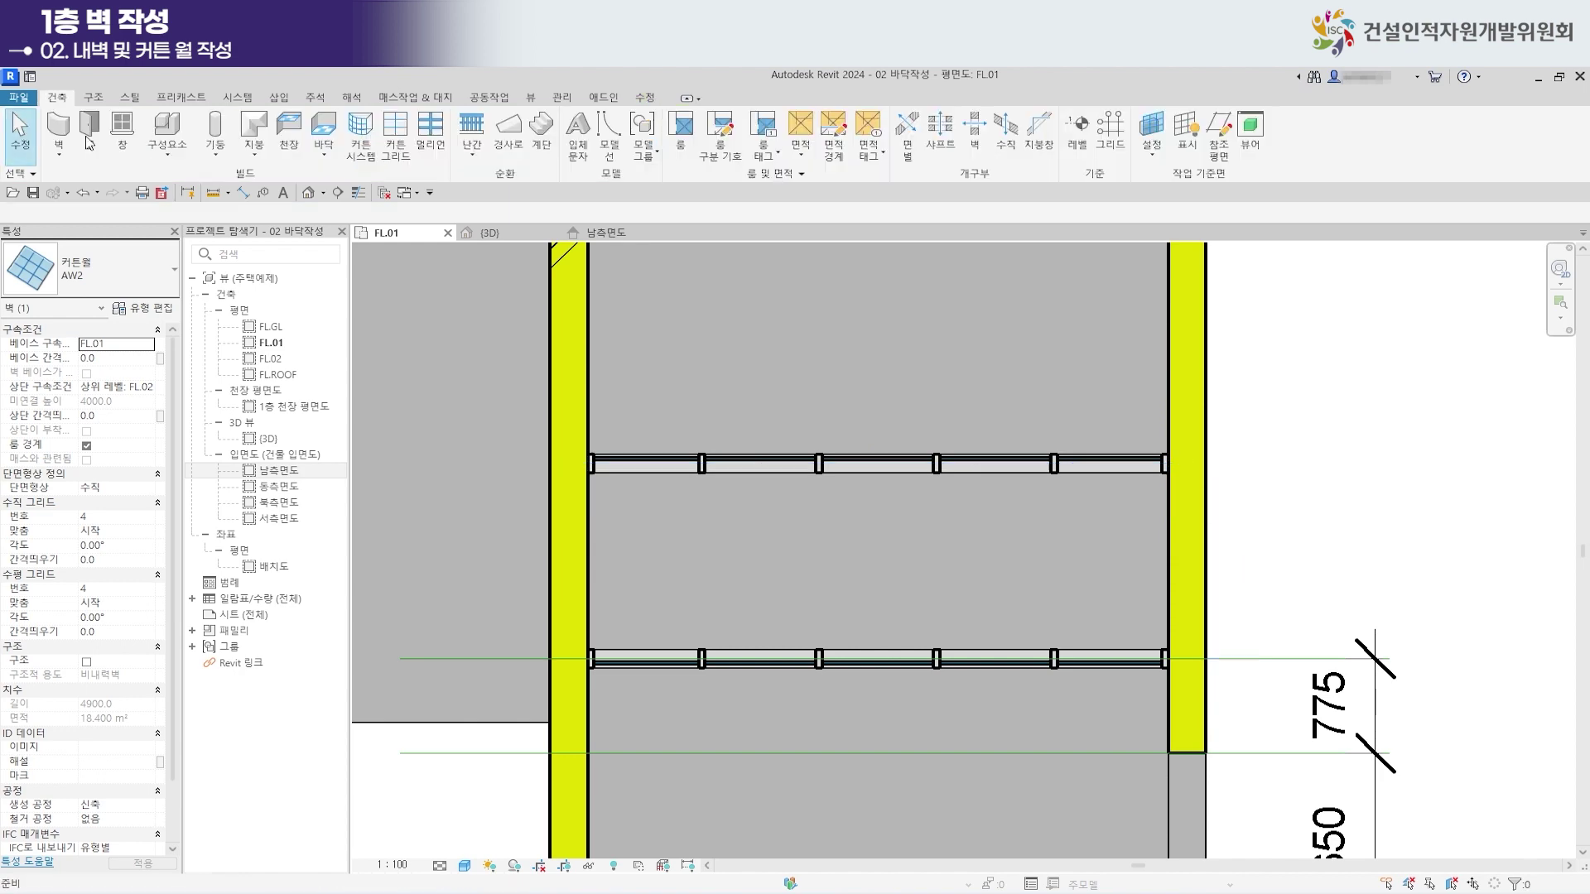
pyautogui.click(773, 462)
pyautogui.press('Delete')
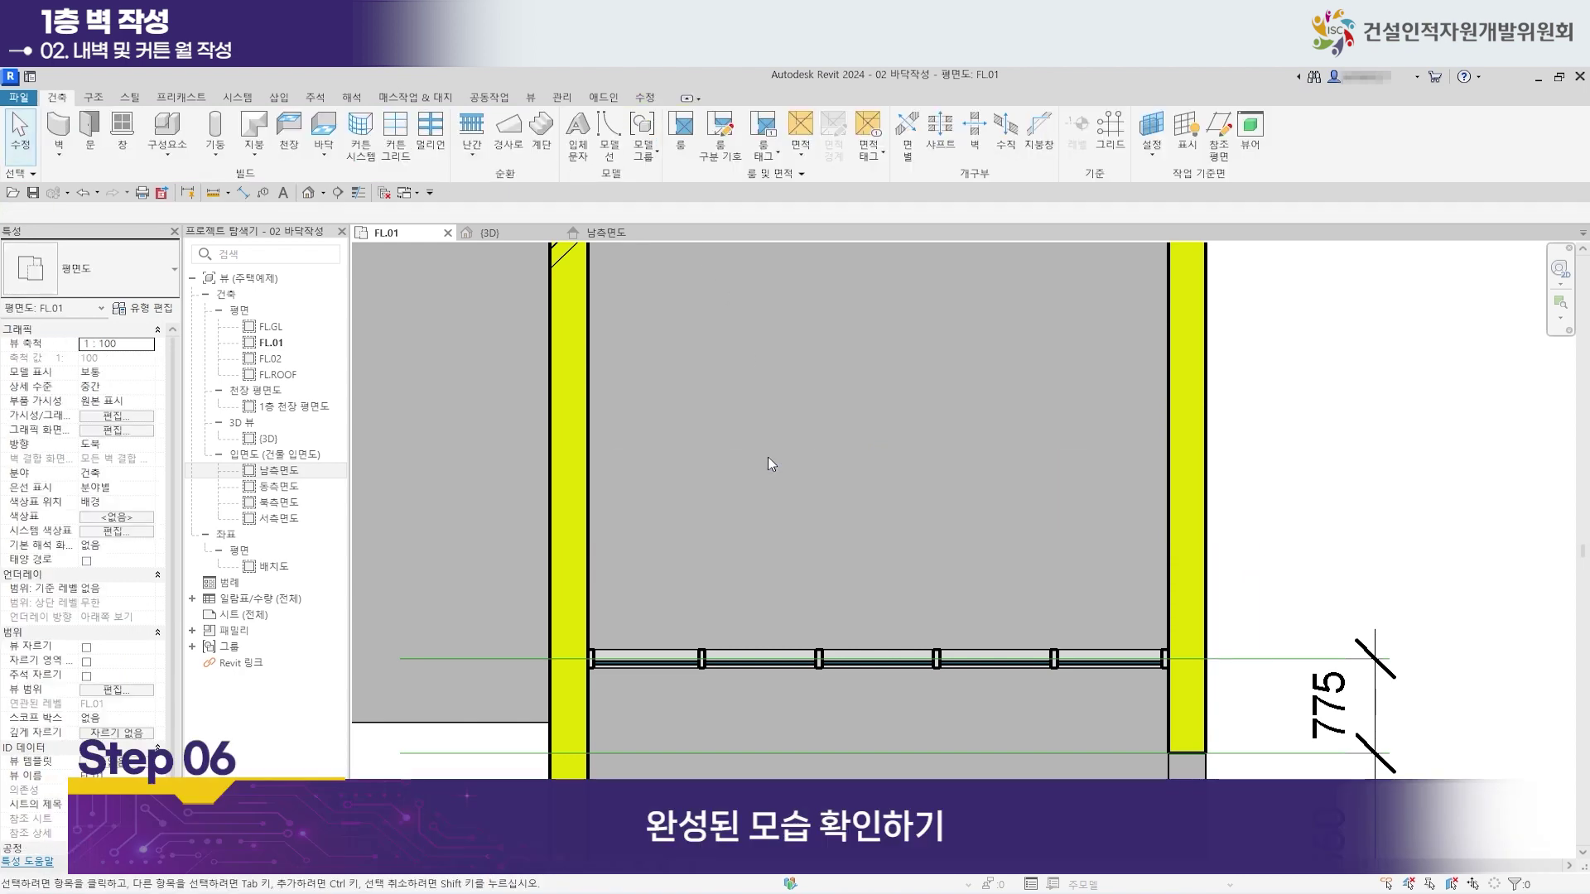
# Review the finished interior walls and curtain wall in the plan and the 3D view.
pyautogui.scroll(-1, 772, 482)
pyautogui.scroll(-1, 772, 482)
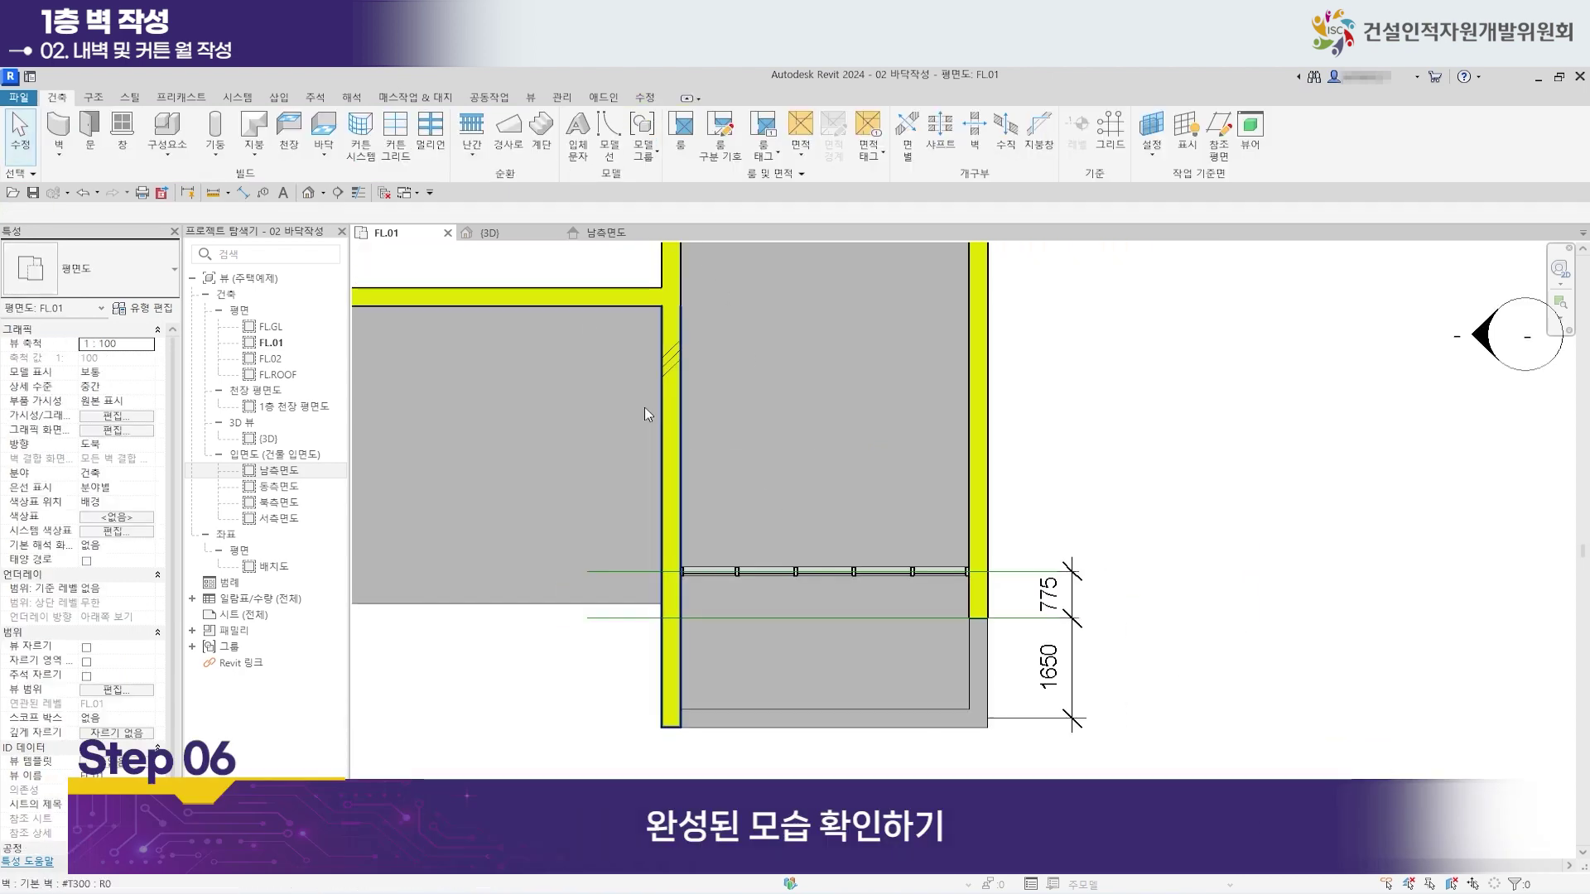
pyautogui.click(518, 240)
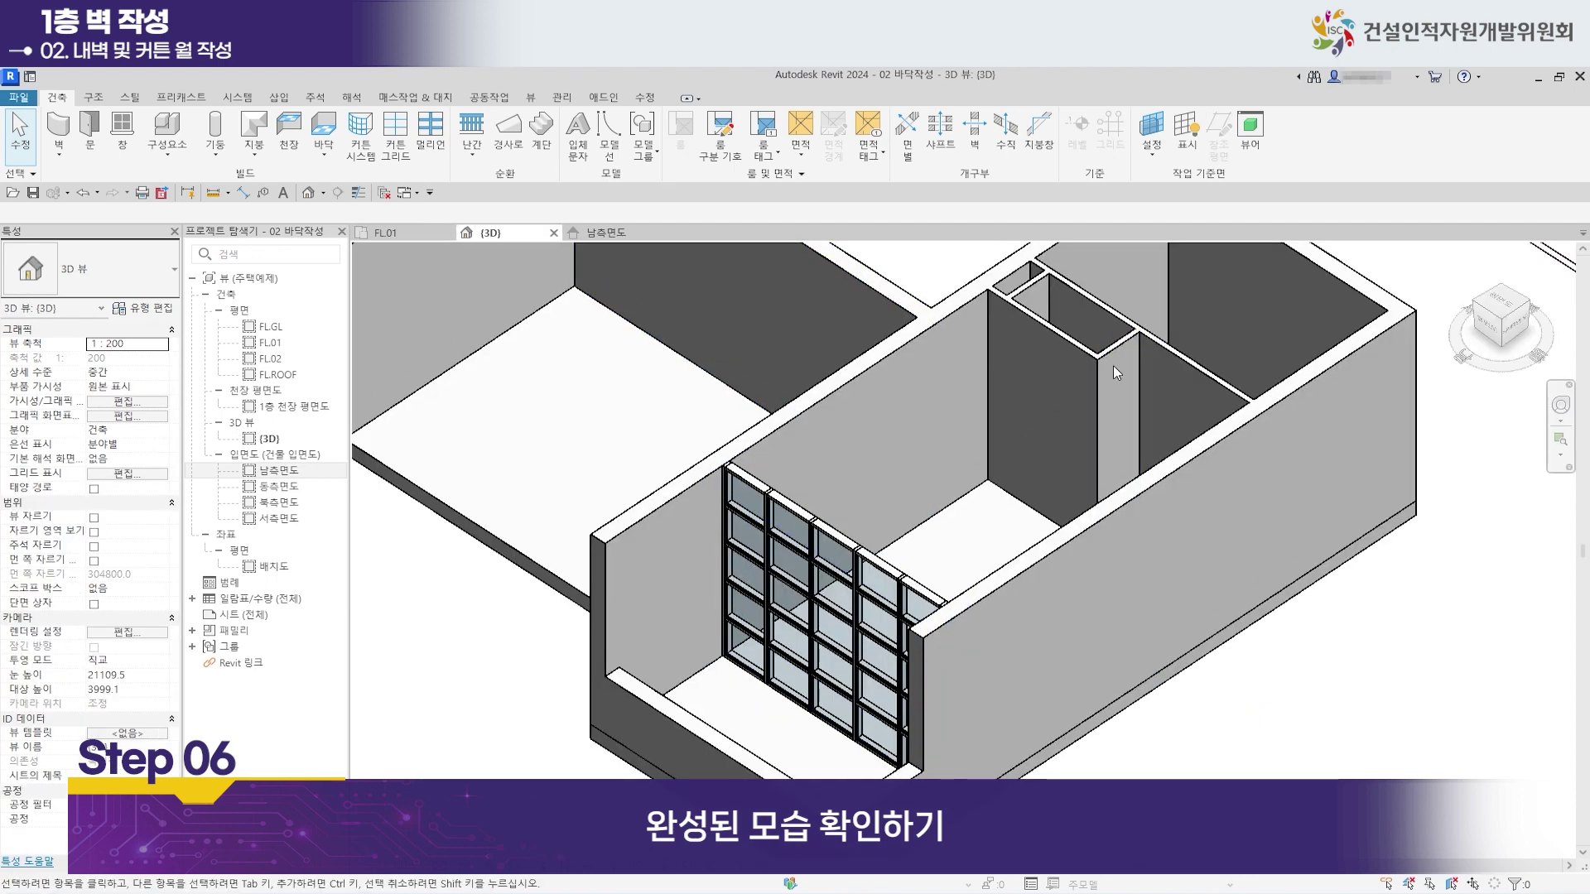
pyautogui.scroll(-1, 1068, 418)
pyautogui.scroll(-2, 994, 543)
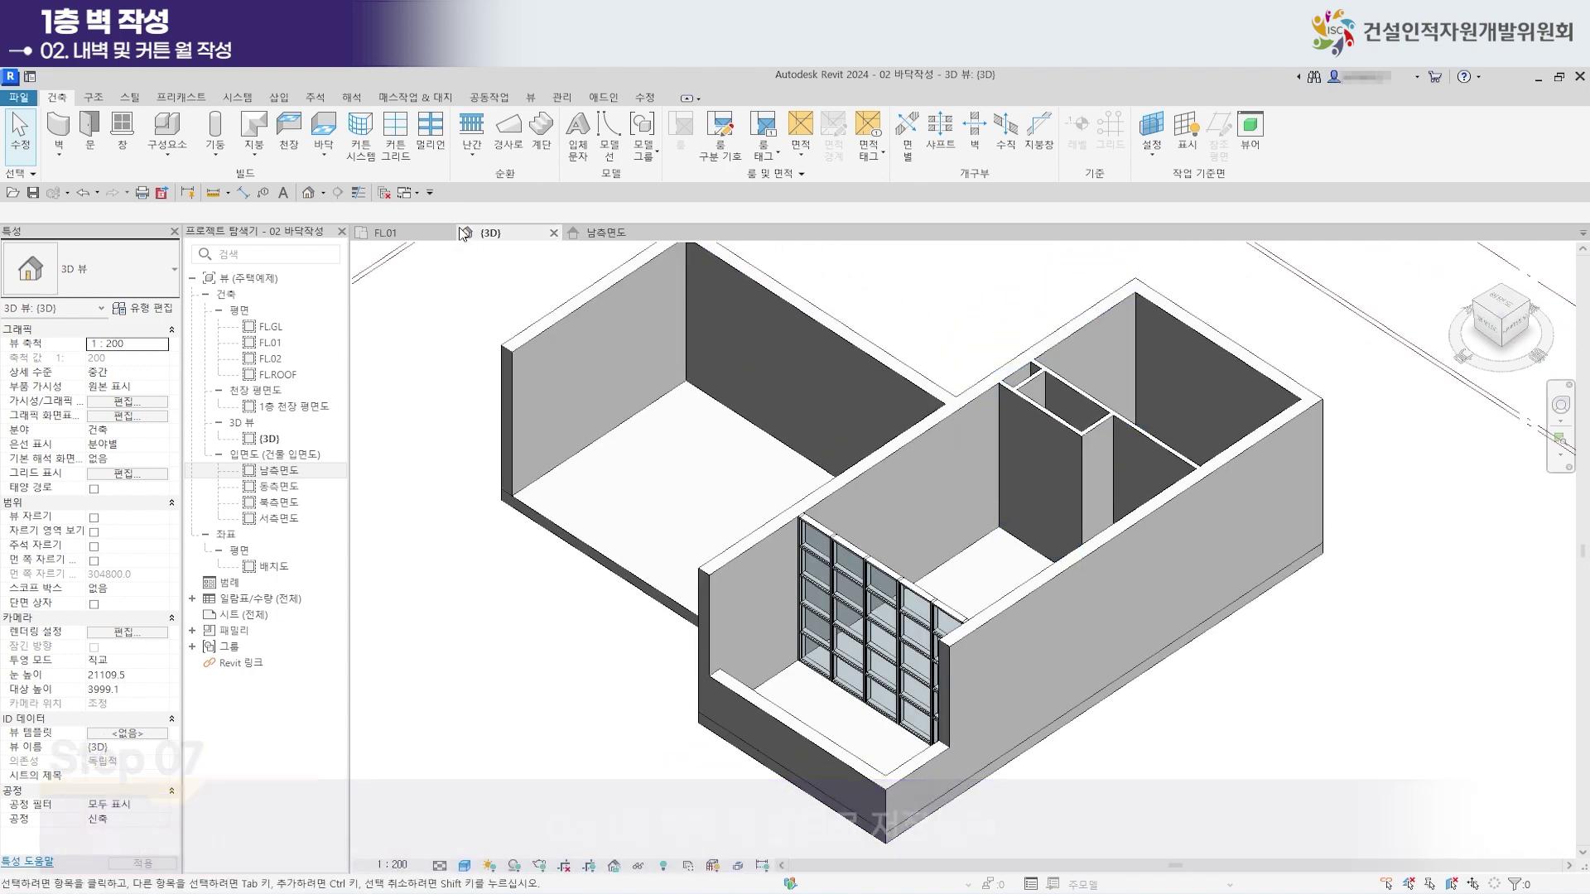
# Return to the FL.01 plan and save the project as a new project file named "03 1층 벽체 작성" in the 주택프로젝트 folder.
pyautogui.click(411, 234)
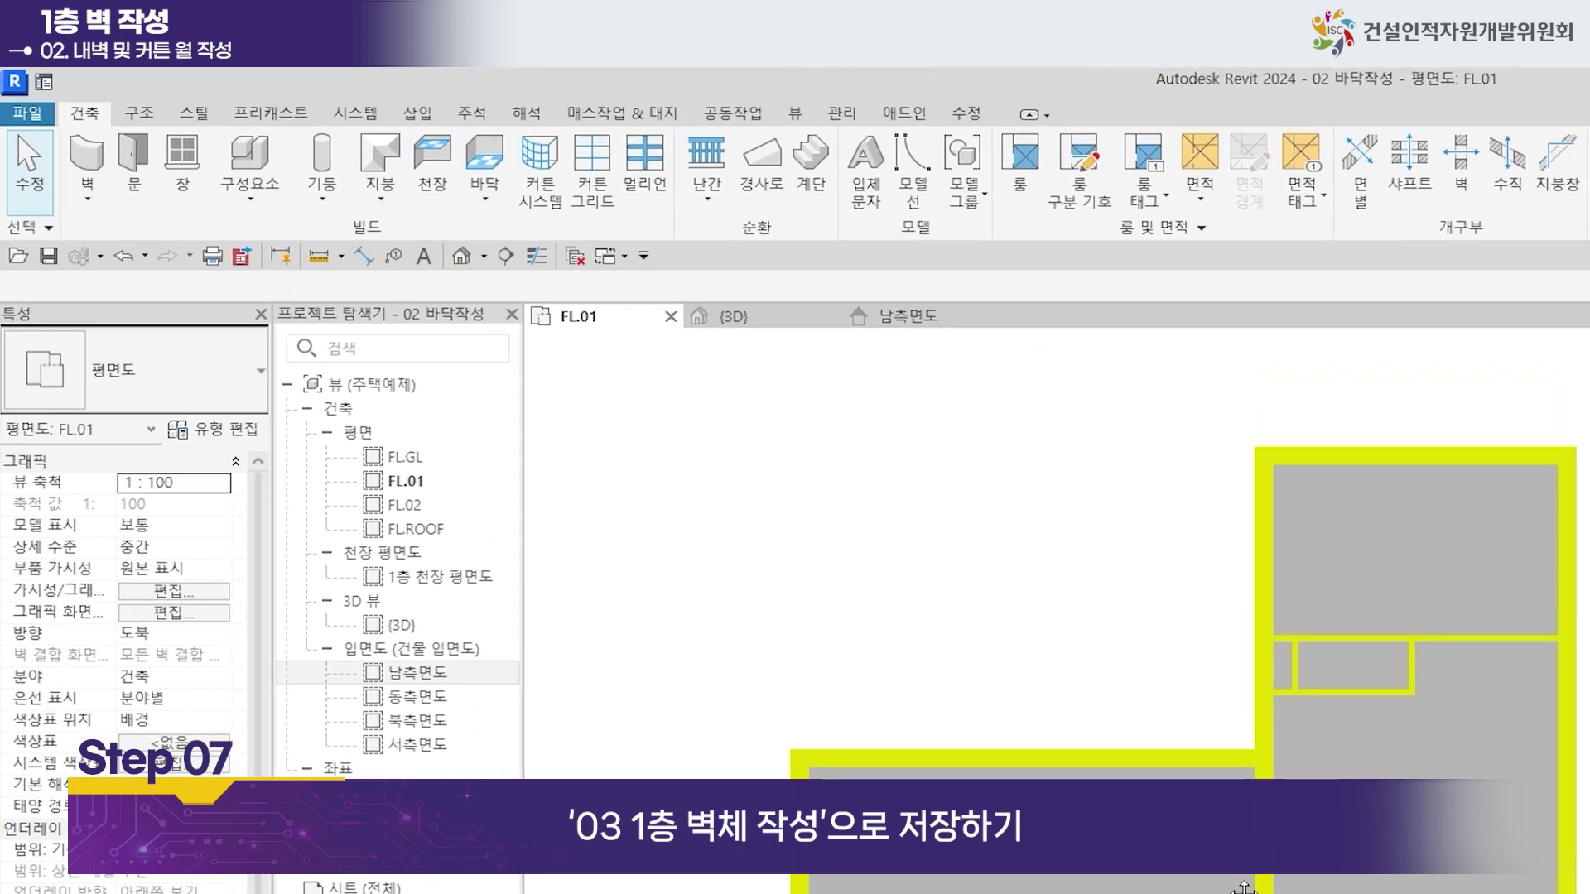
pyautogui.moveTo(1244, 889); pyautogui.dragTo(1269, 871, button='middle')
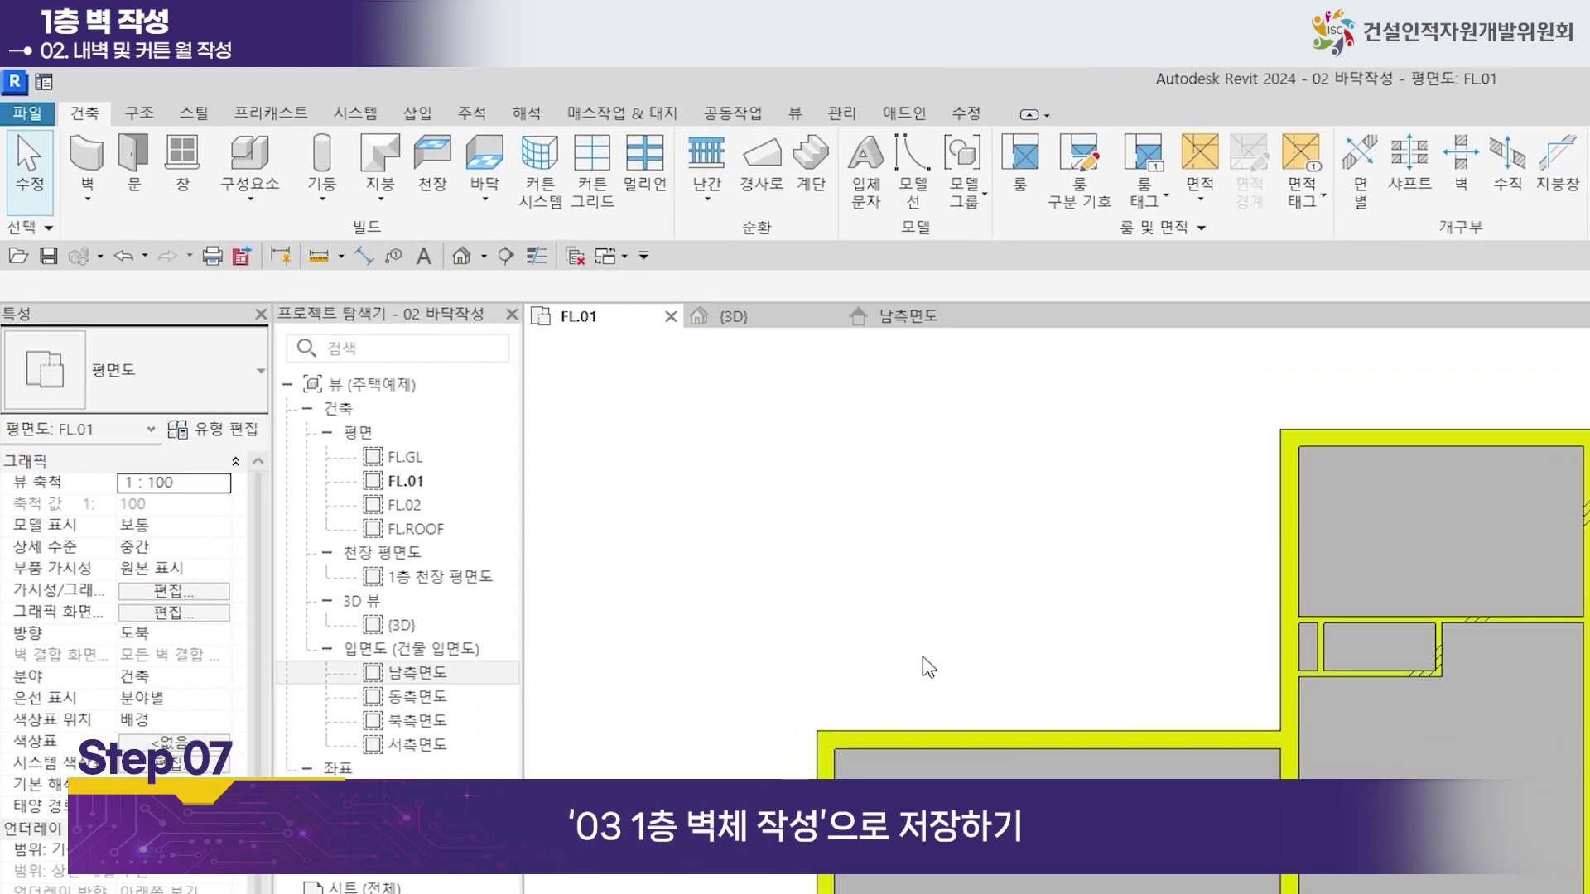
pyautogui.click(27, 113)
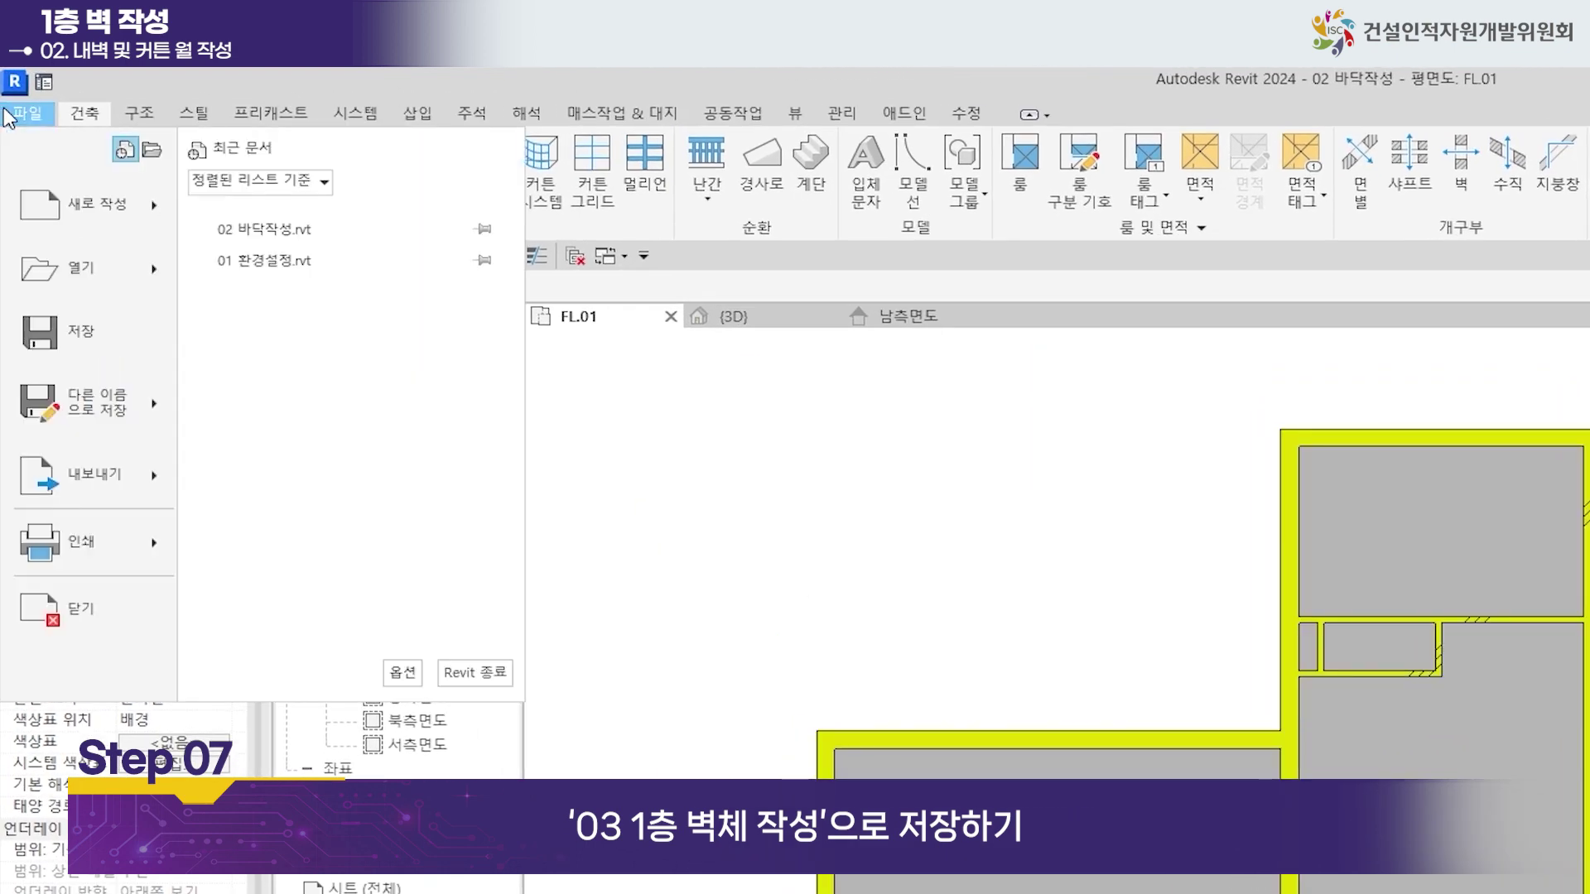
pyautogui.moveTo(106, 396)
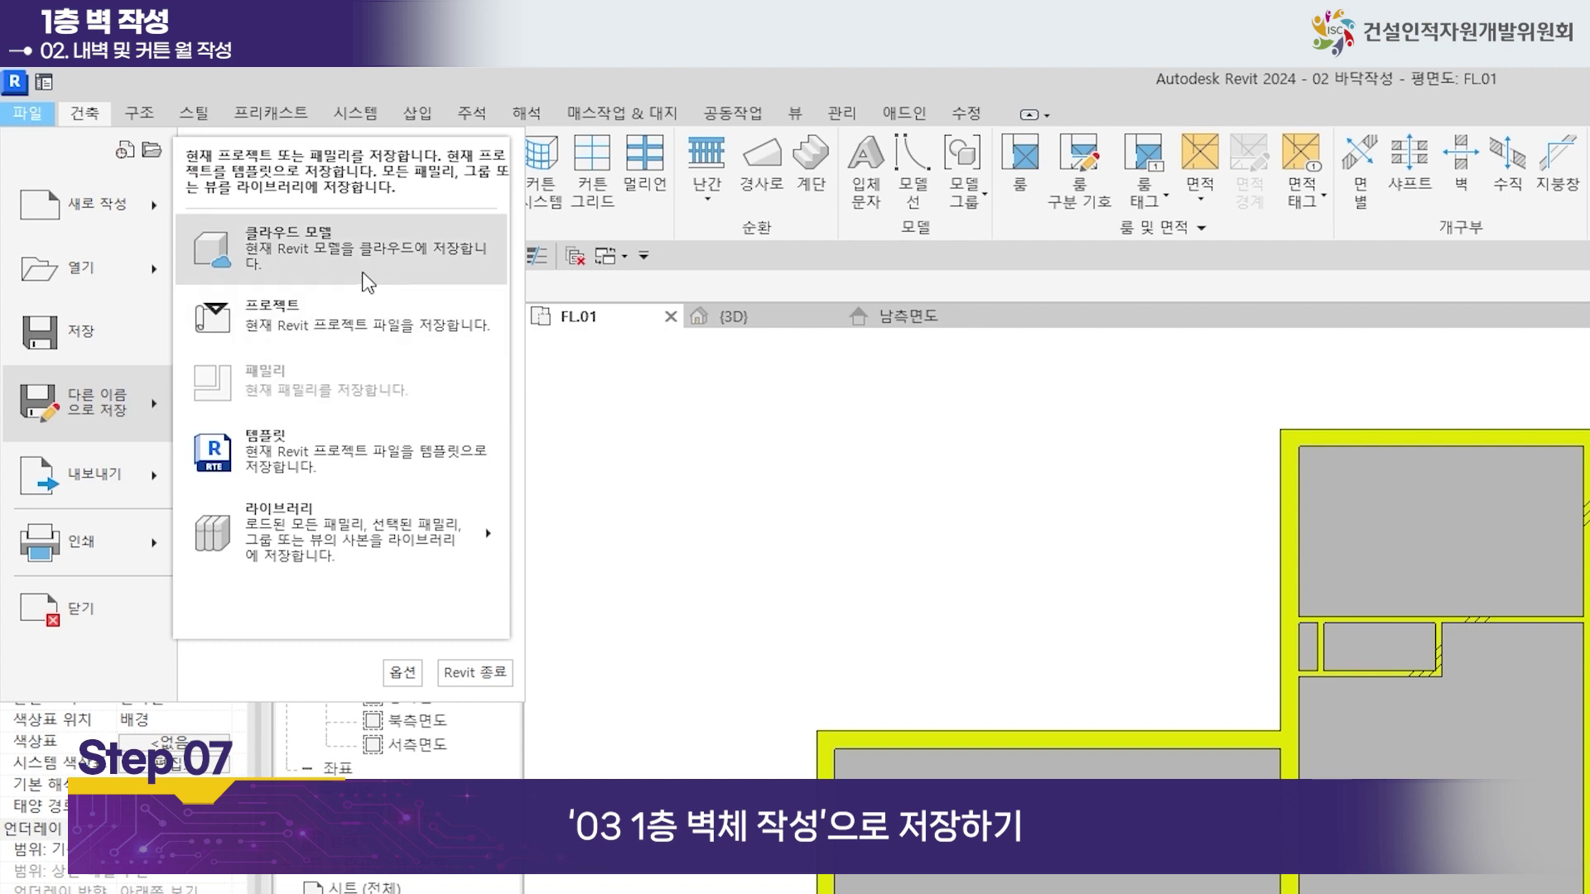
pyautogui.click(370, 325)
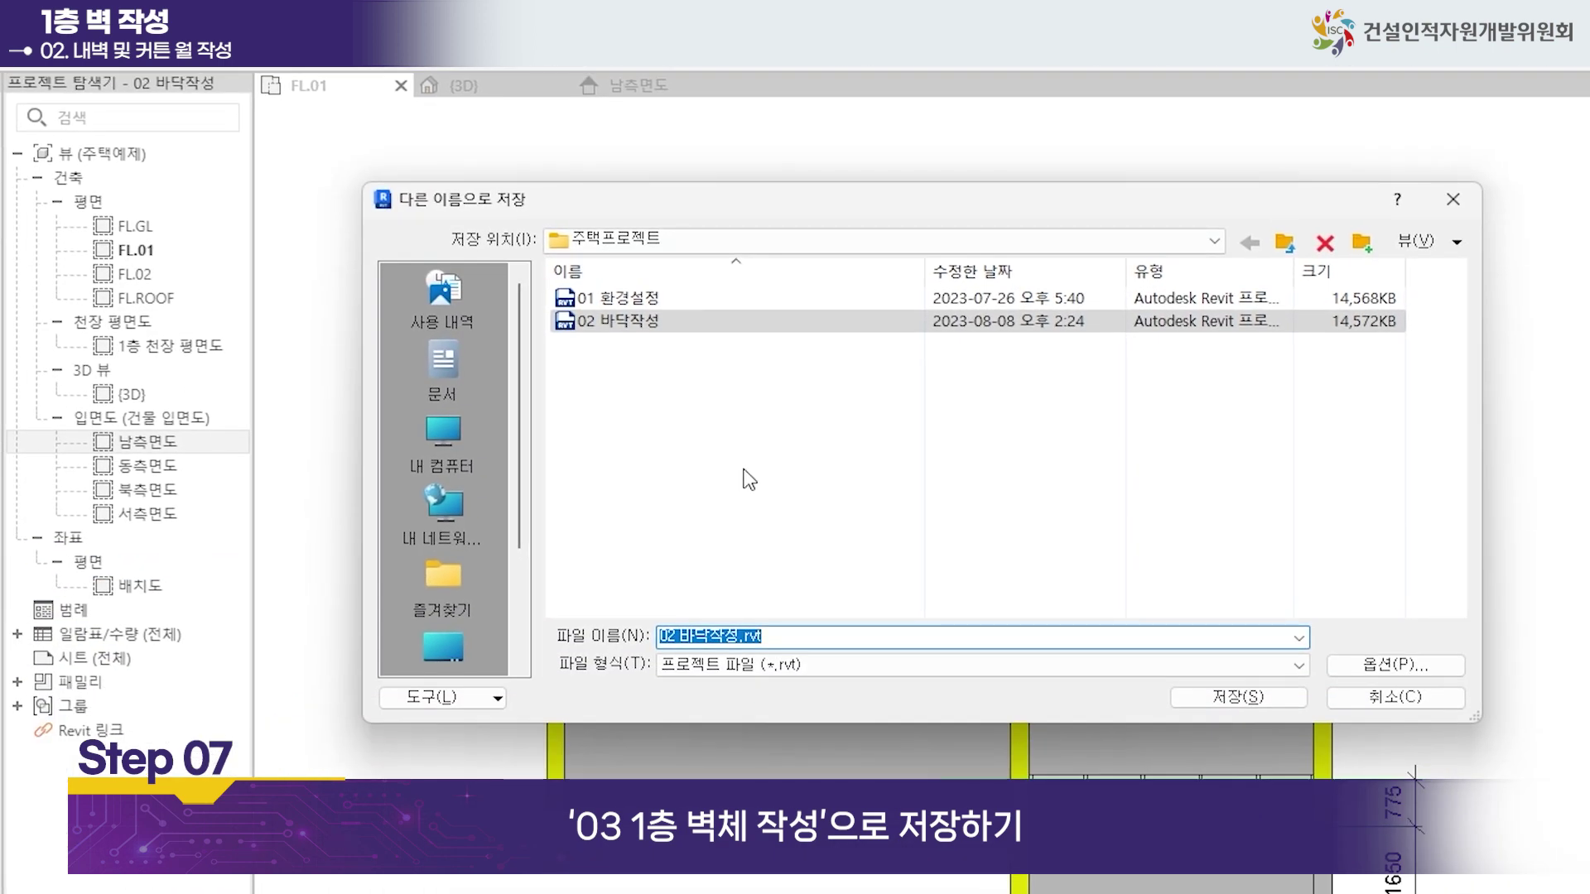
pyautogui.click(676, 635)
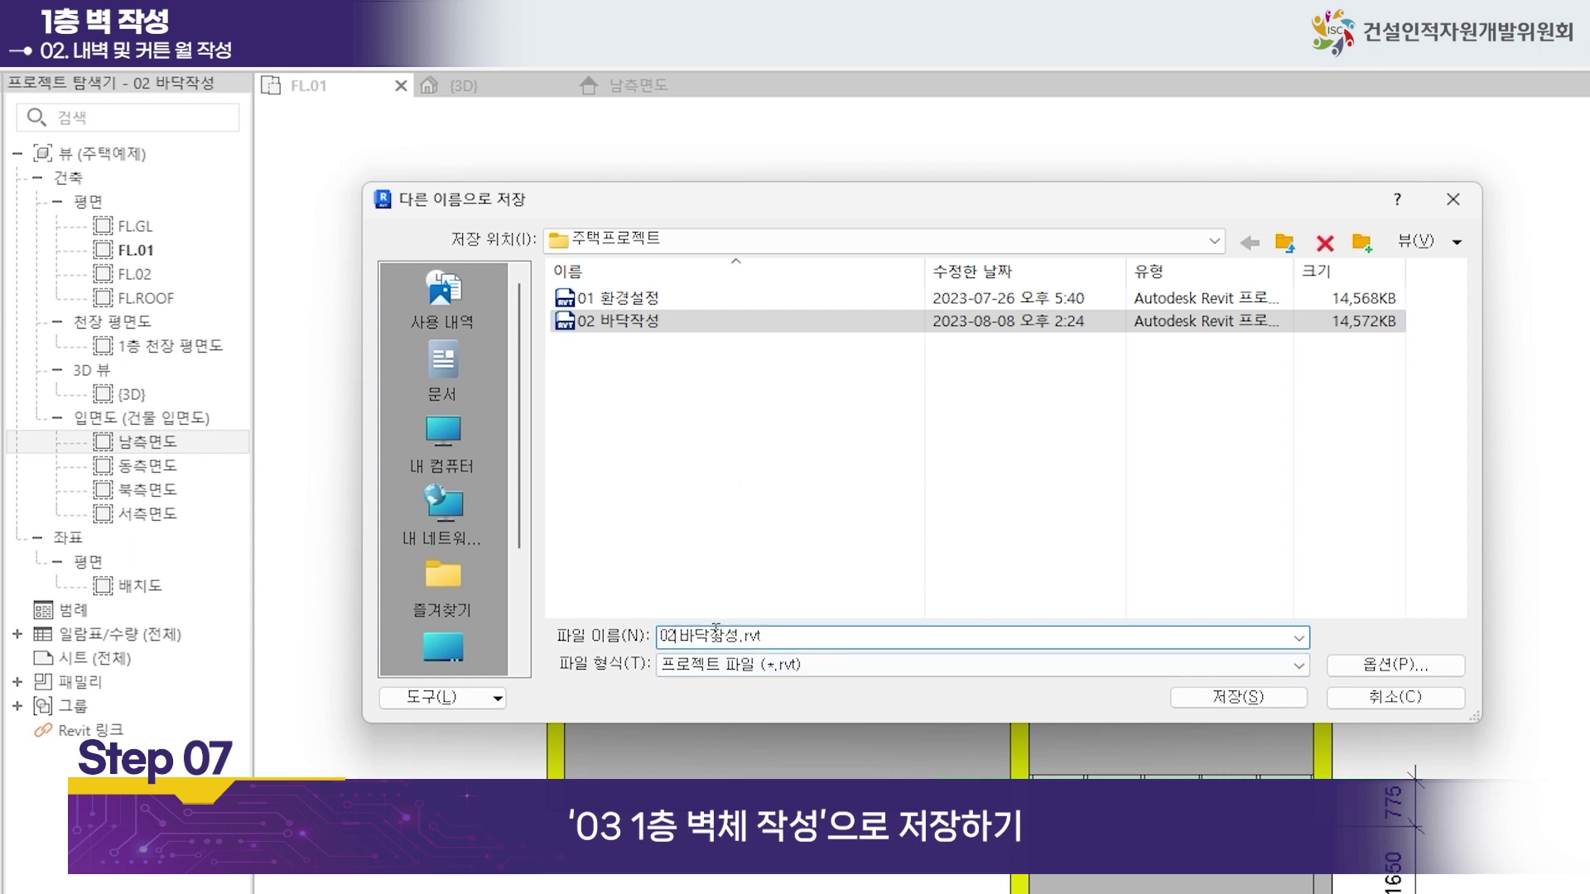
pyautogui.moveTo(738, 636); pyautogui.dragTo(659, 636)
pyautogui.write('03')
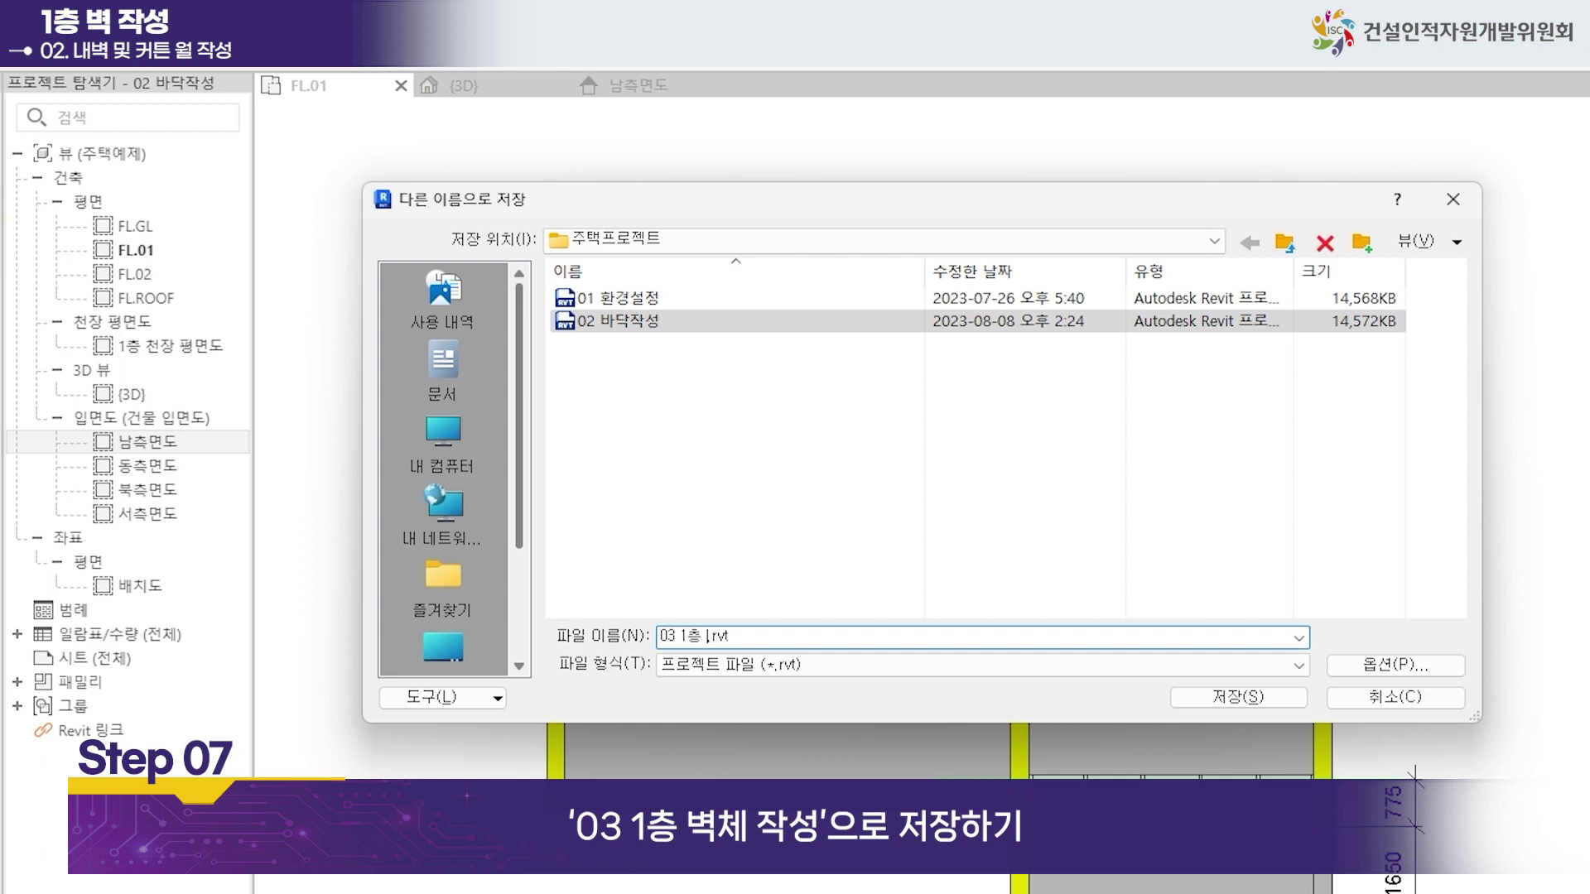
pyautogui.write('1층 벽체')
pyautogui.write(' 작서')
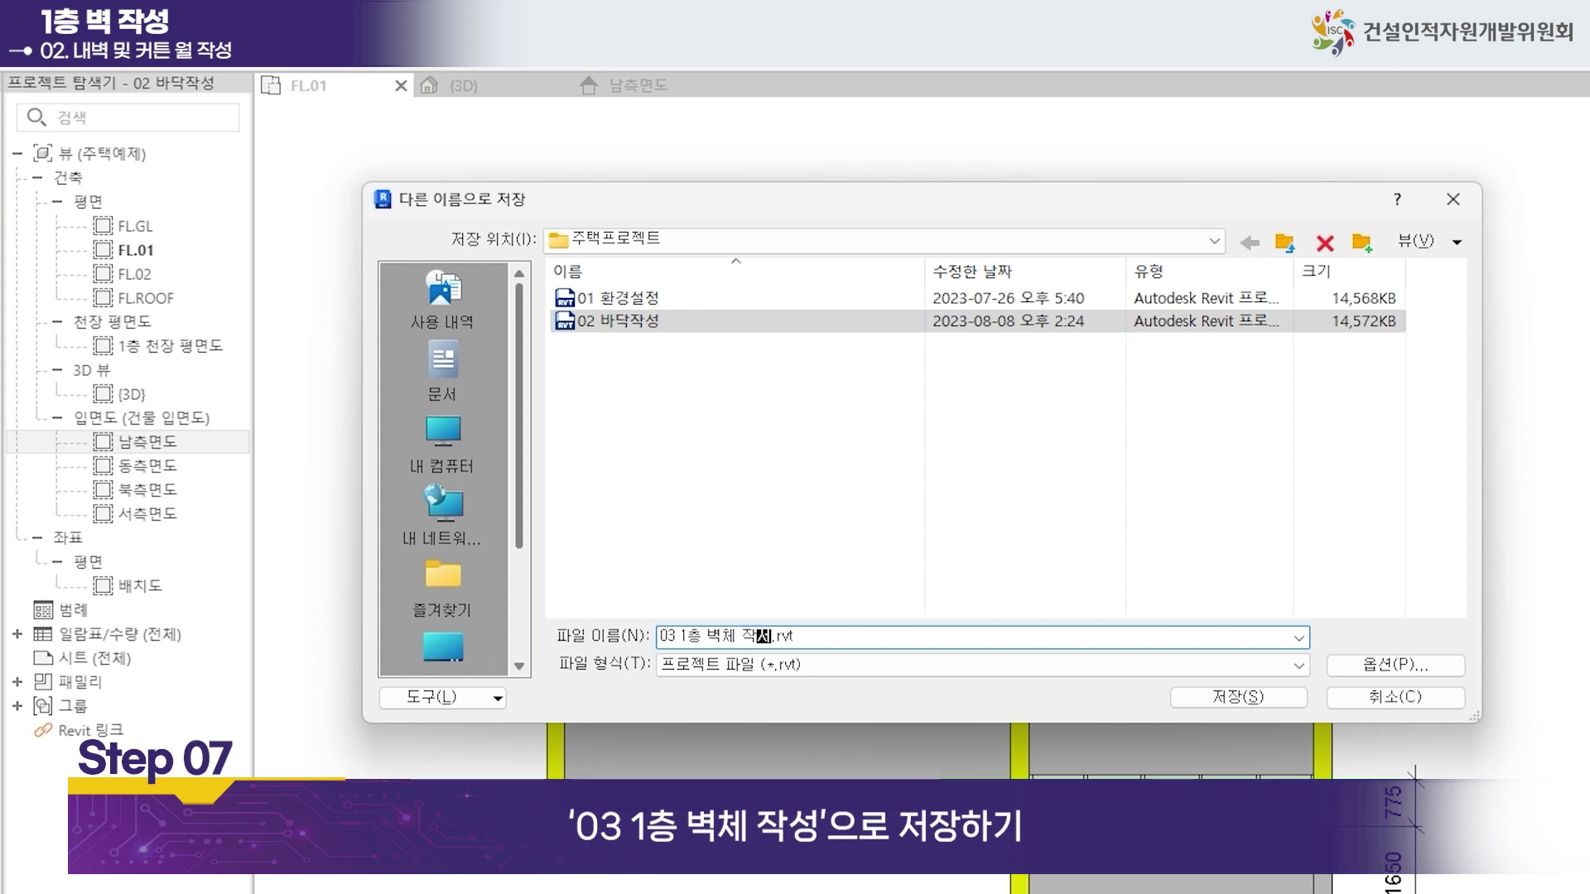
pyautogui.click(1237, 697)
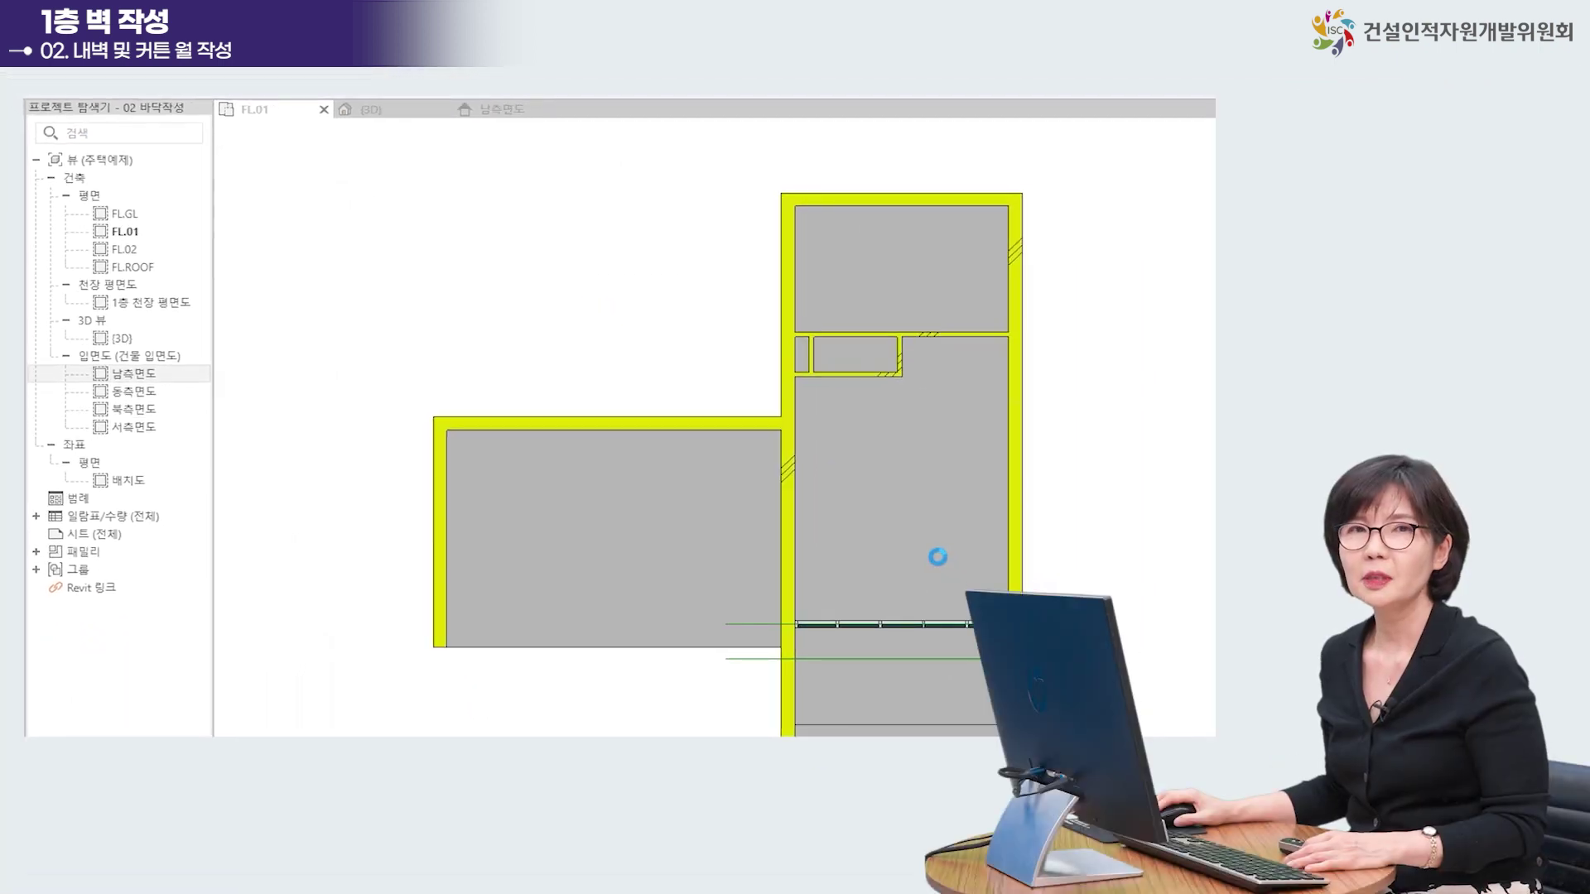